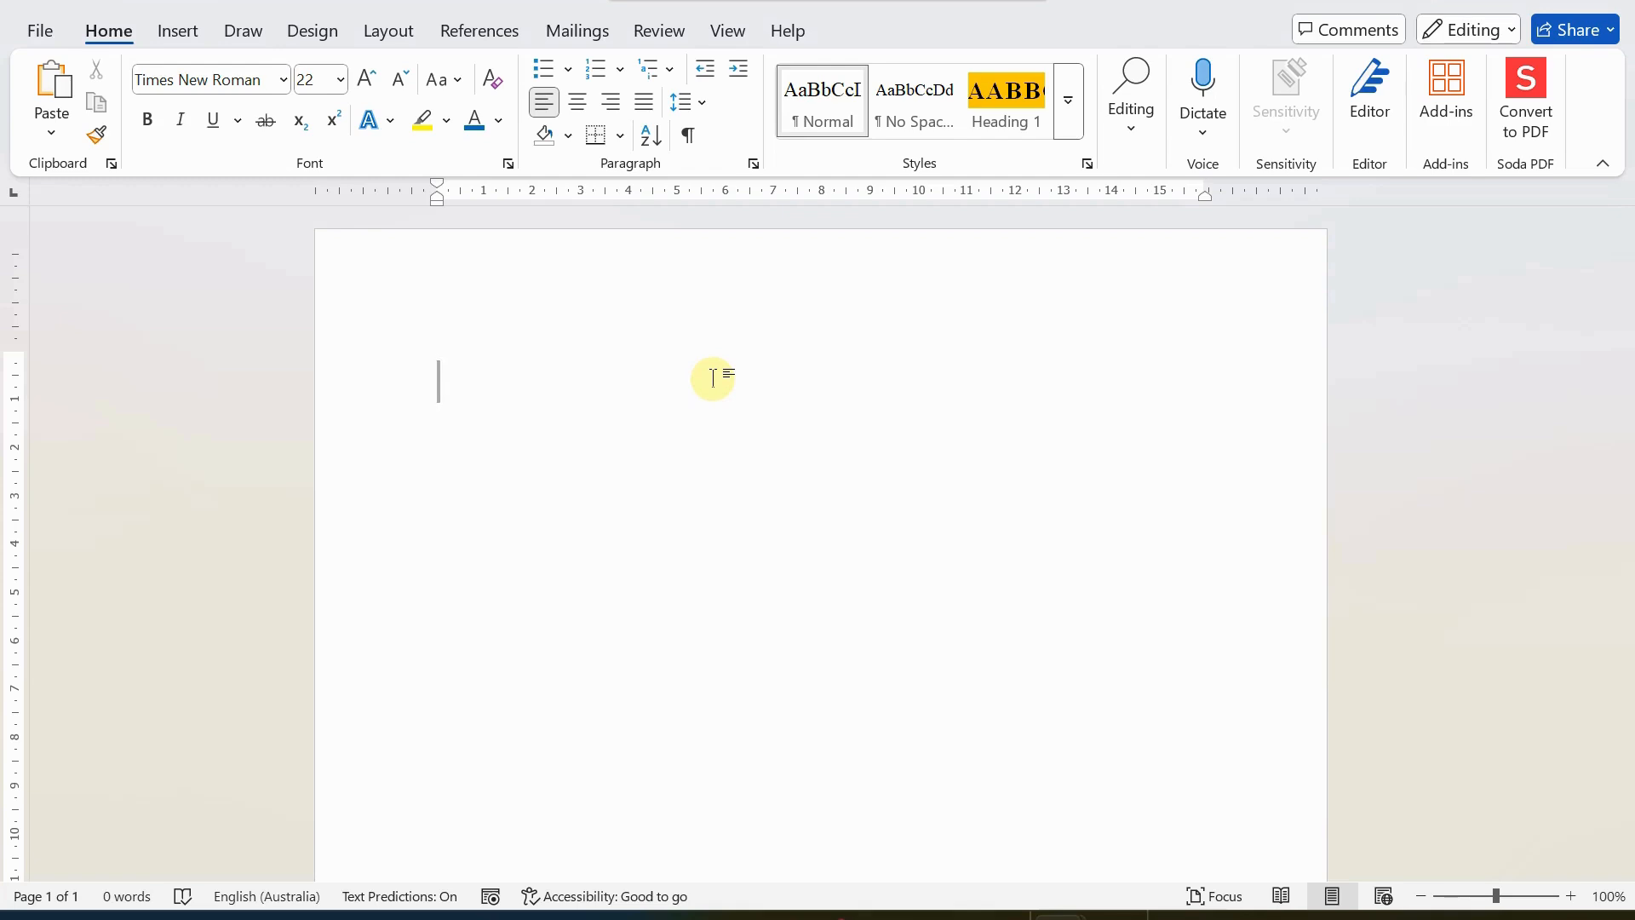
Write the title "How to insert Table in Word Document" on the first line and start a new line.
type("HOw to insert ")
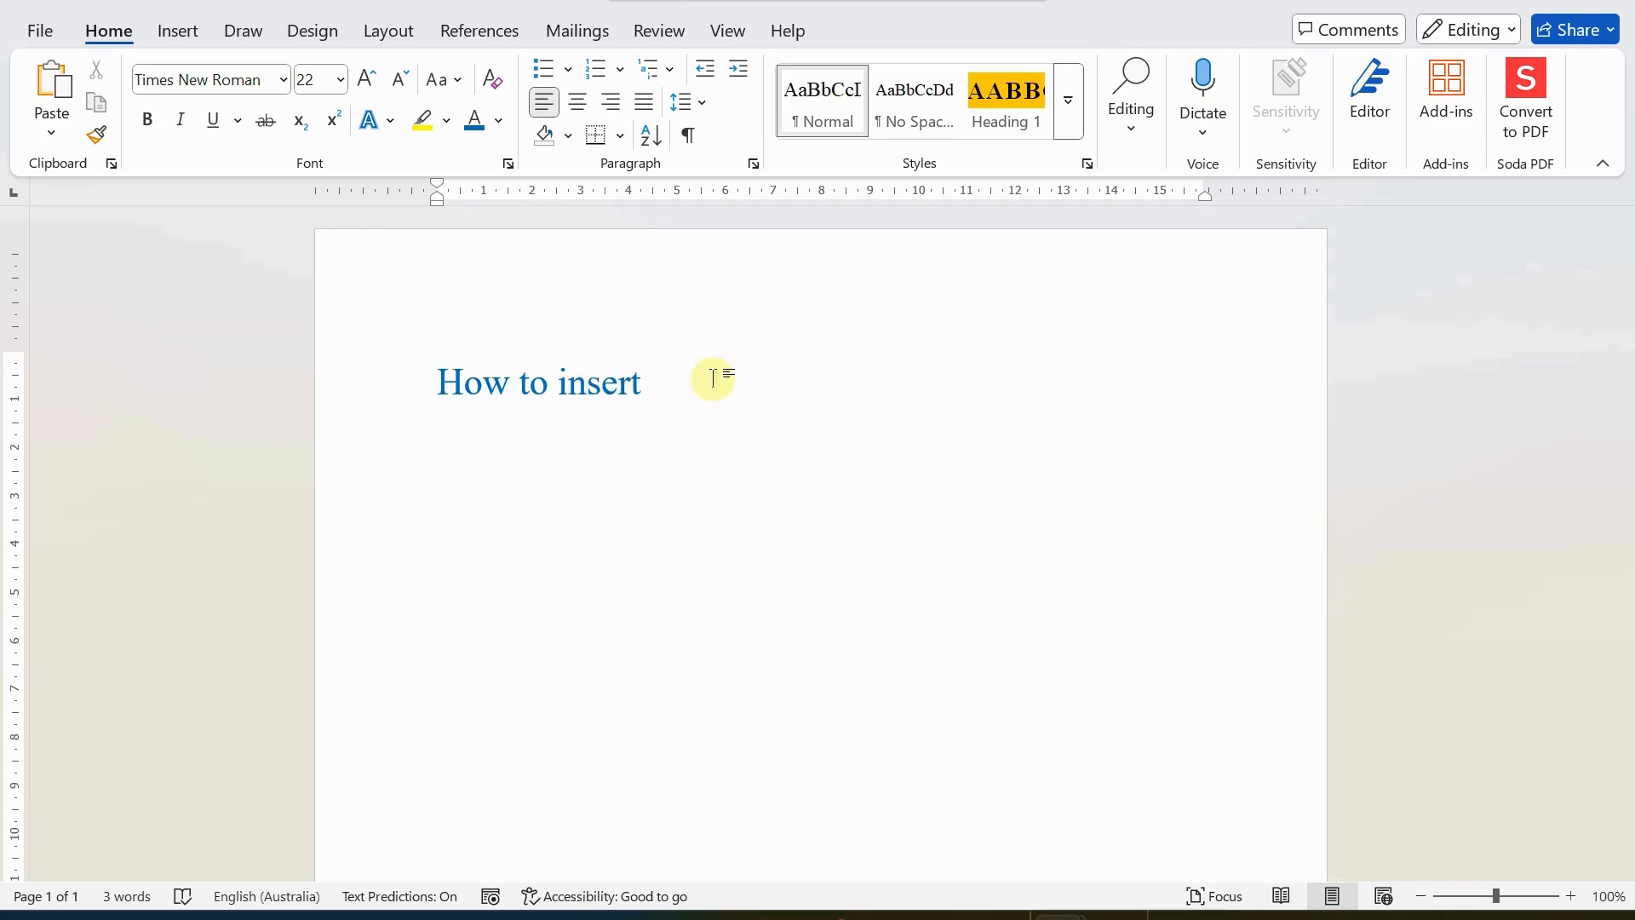
type("Ta ble")
key("BackSpace")
key("BackSpace")
key("BackSpace")
key("BackSpace")
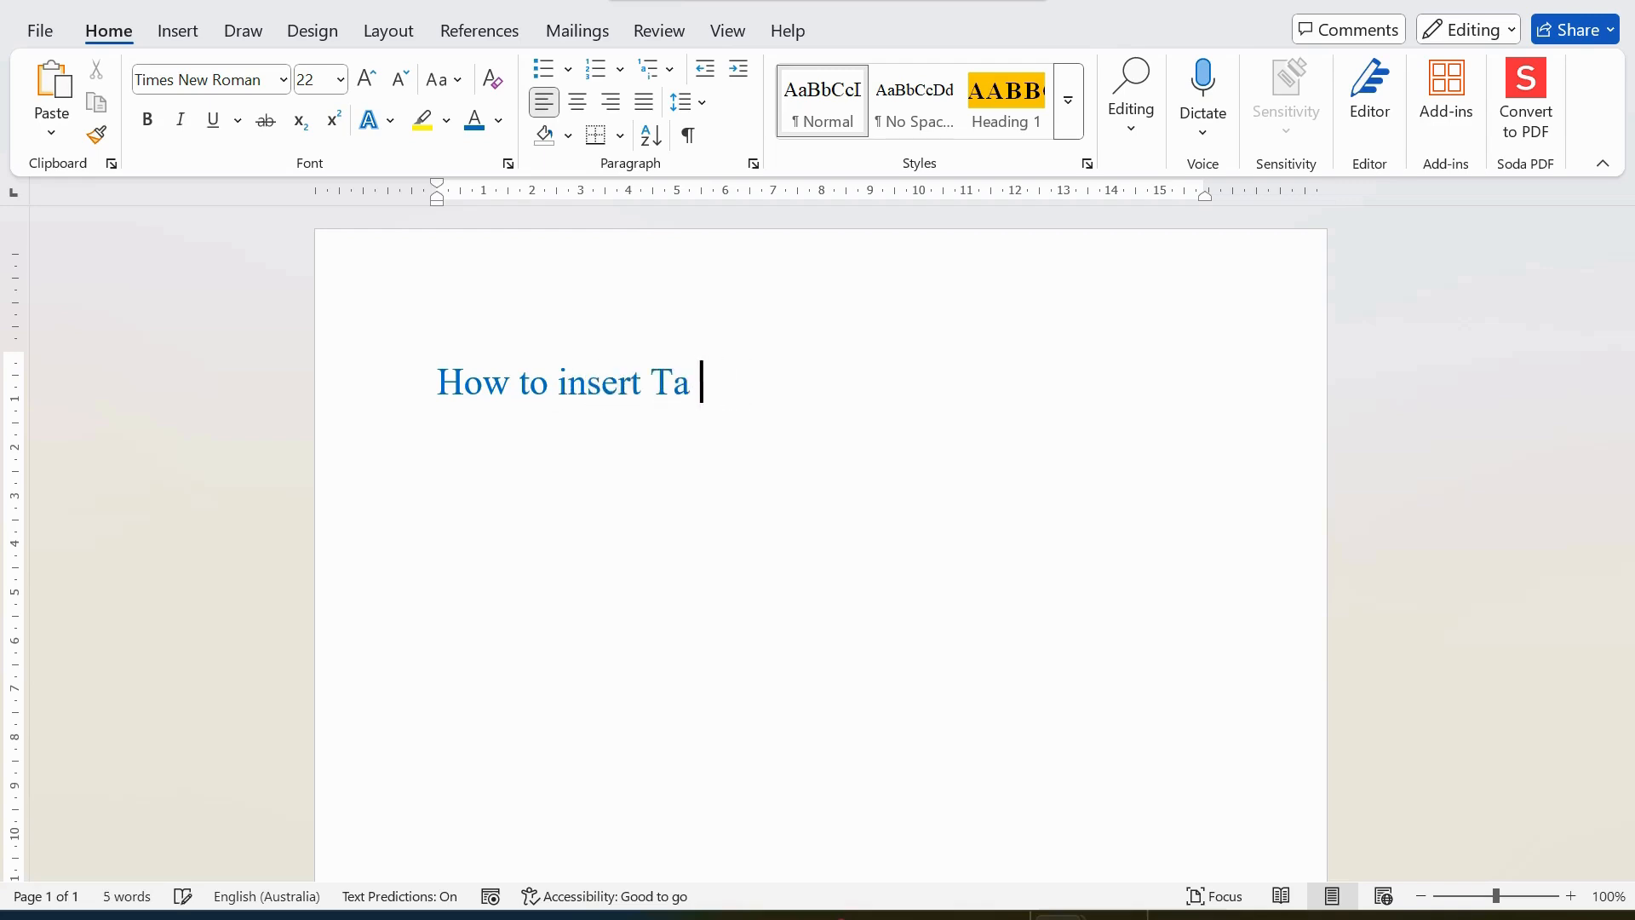
type("ble in WO")
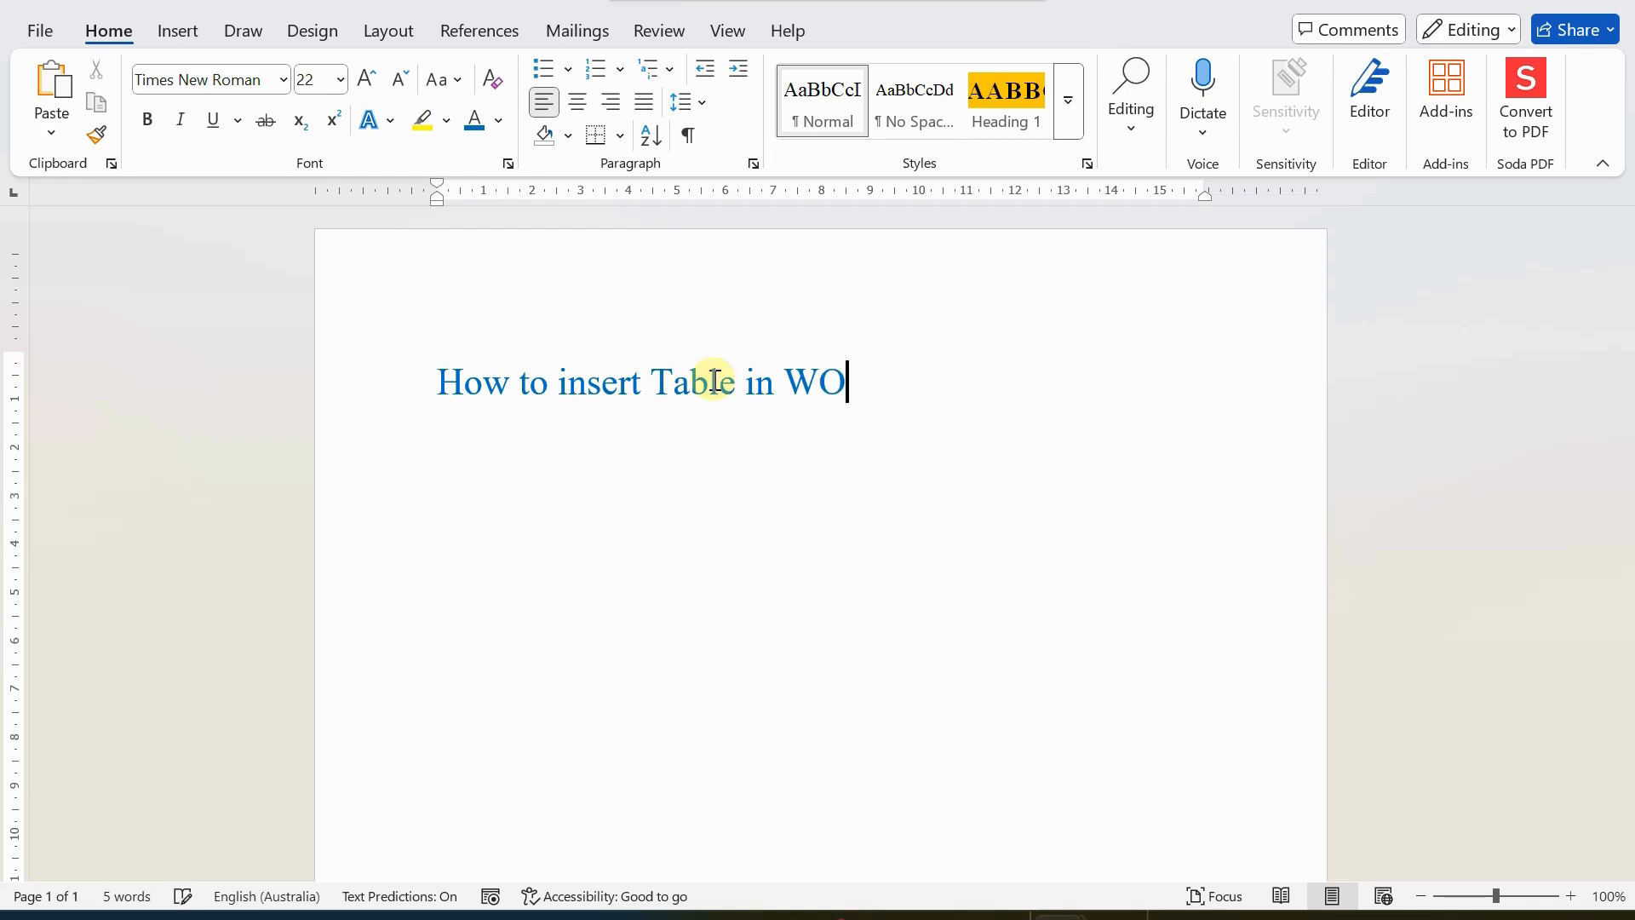
key("BackSpace")
type("od")
key("BackSpace")
type("rd Document")
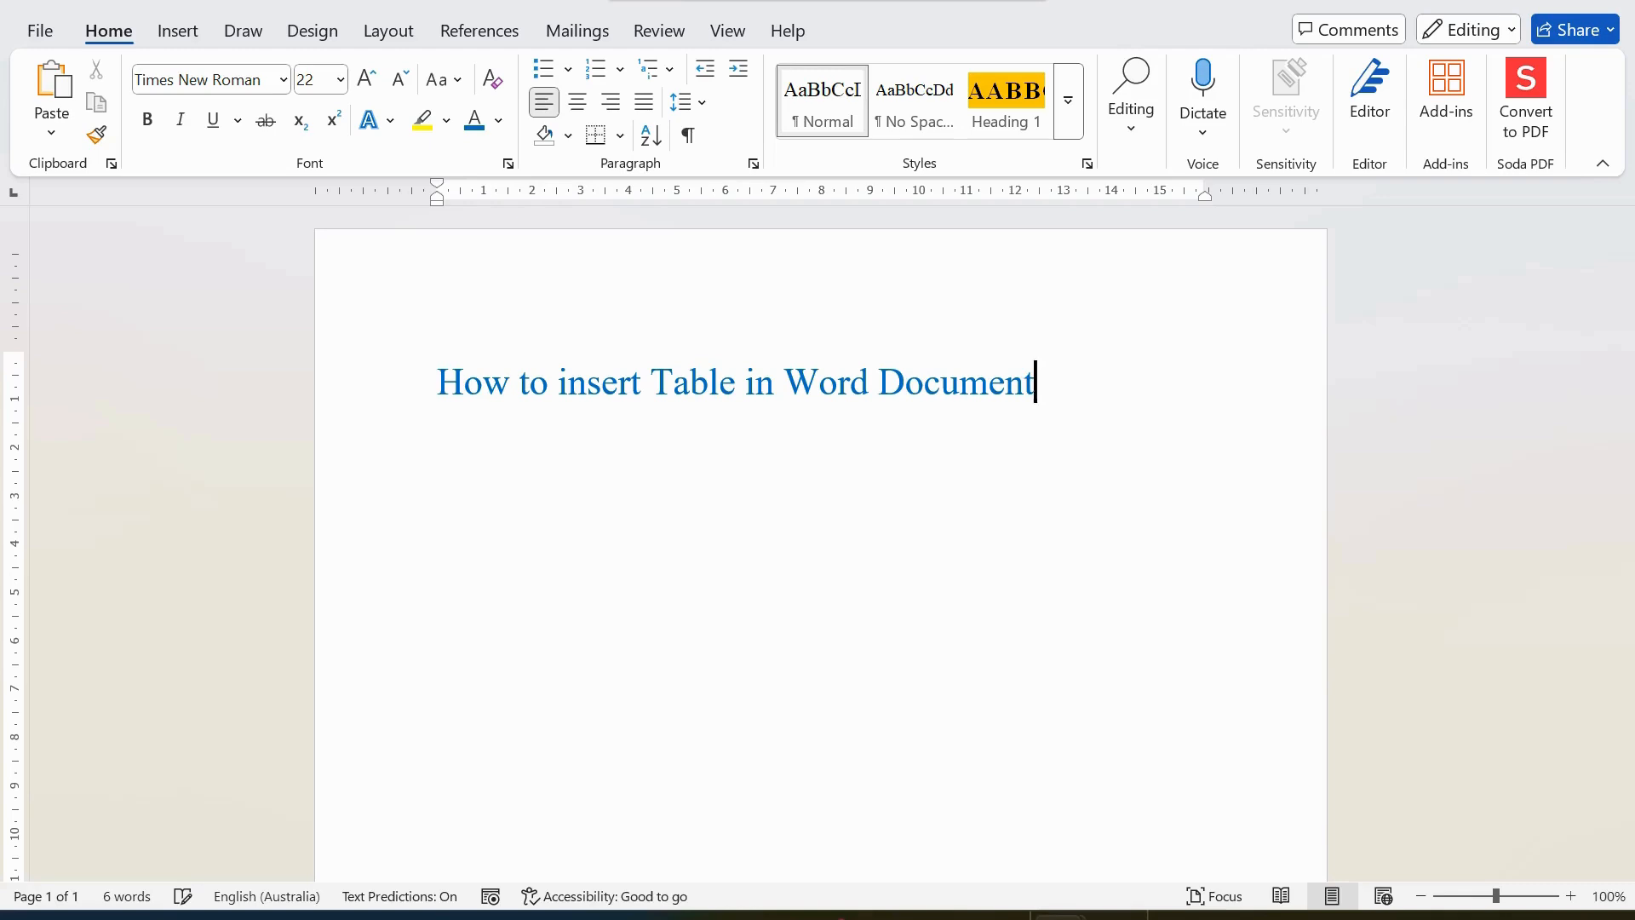
key("Return")
Start a numbered list below the title with the first item "Insert a Table".
type("1.")
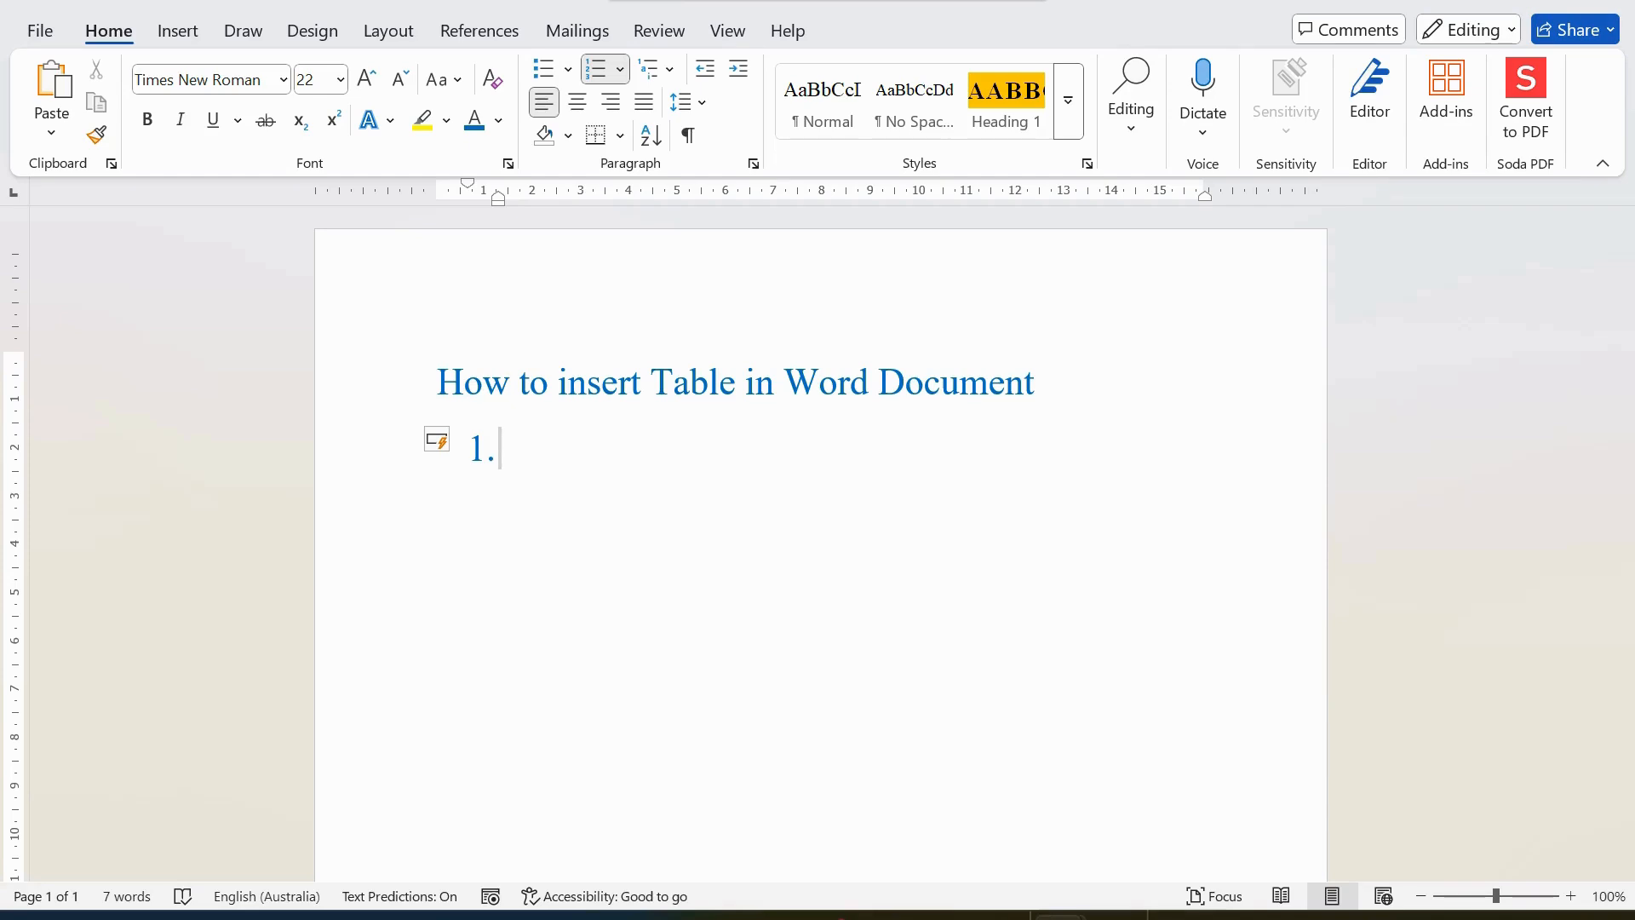
type("Insert s")
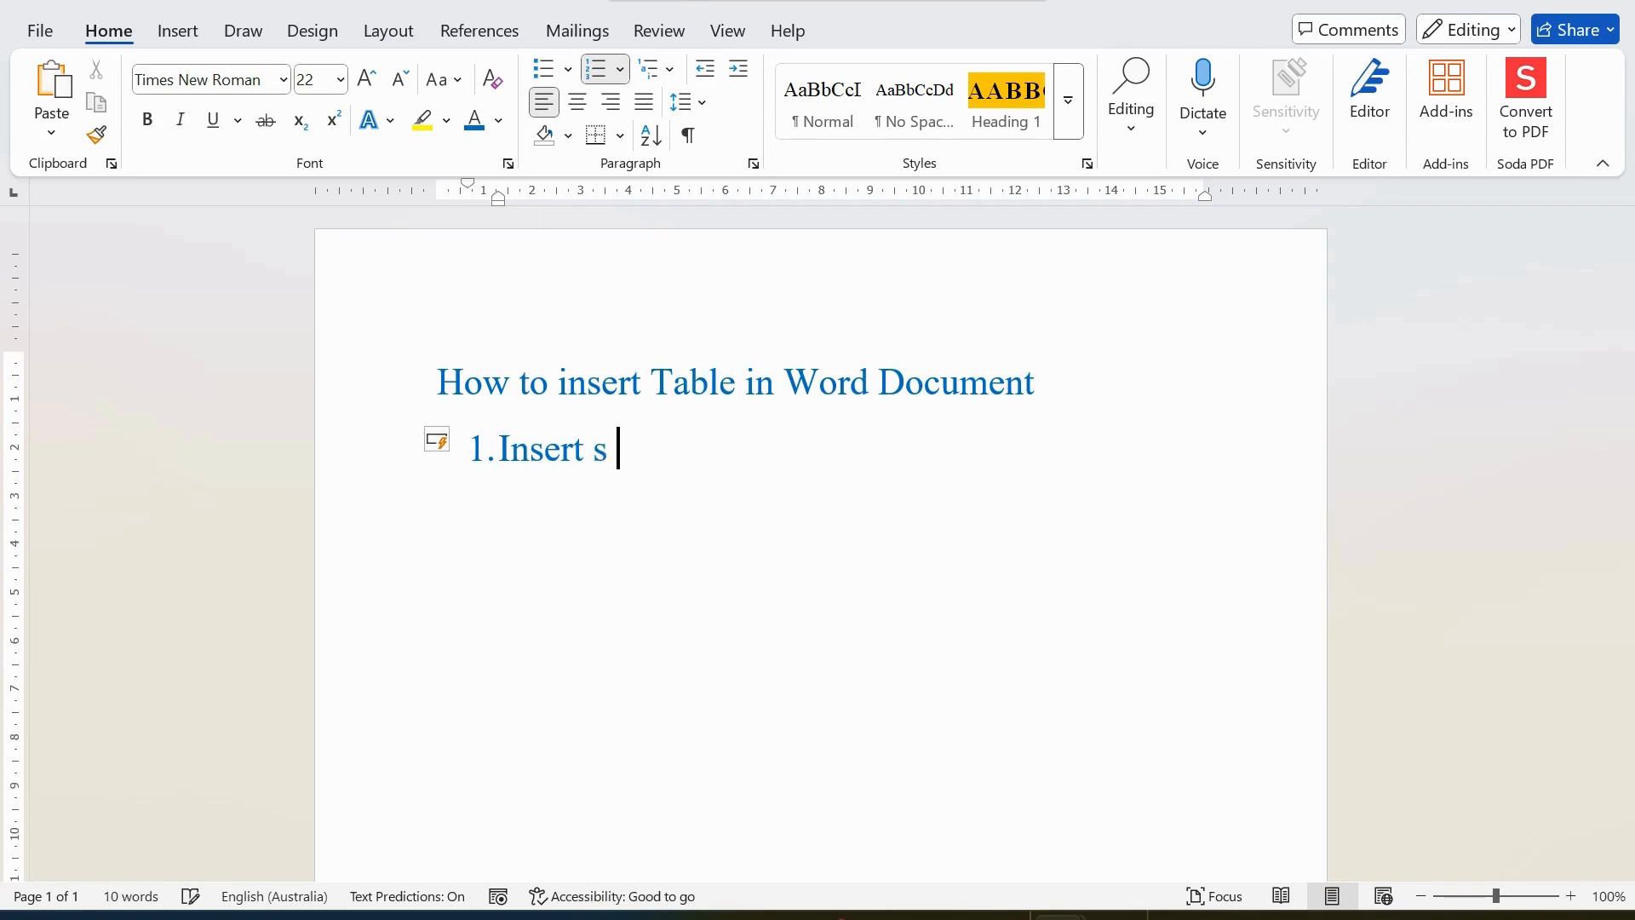
key("BackSpace")
type("a Table")
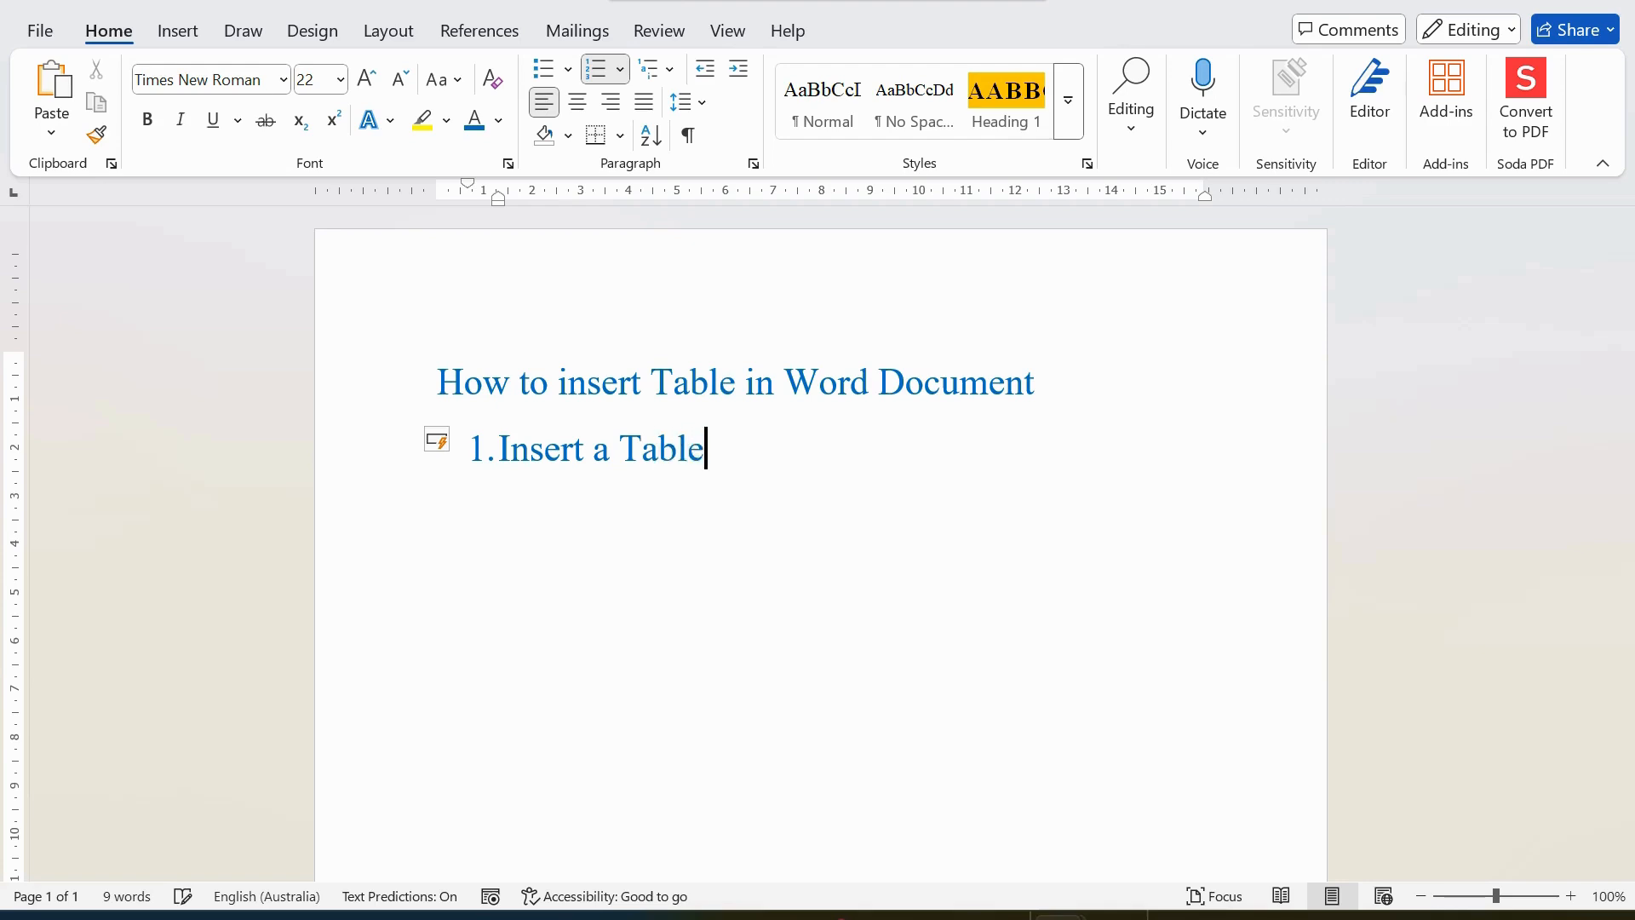
key("Return")
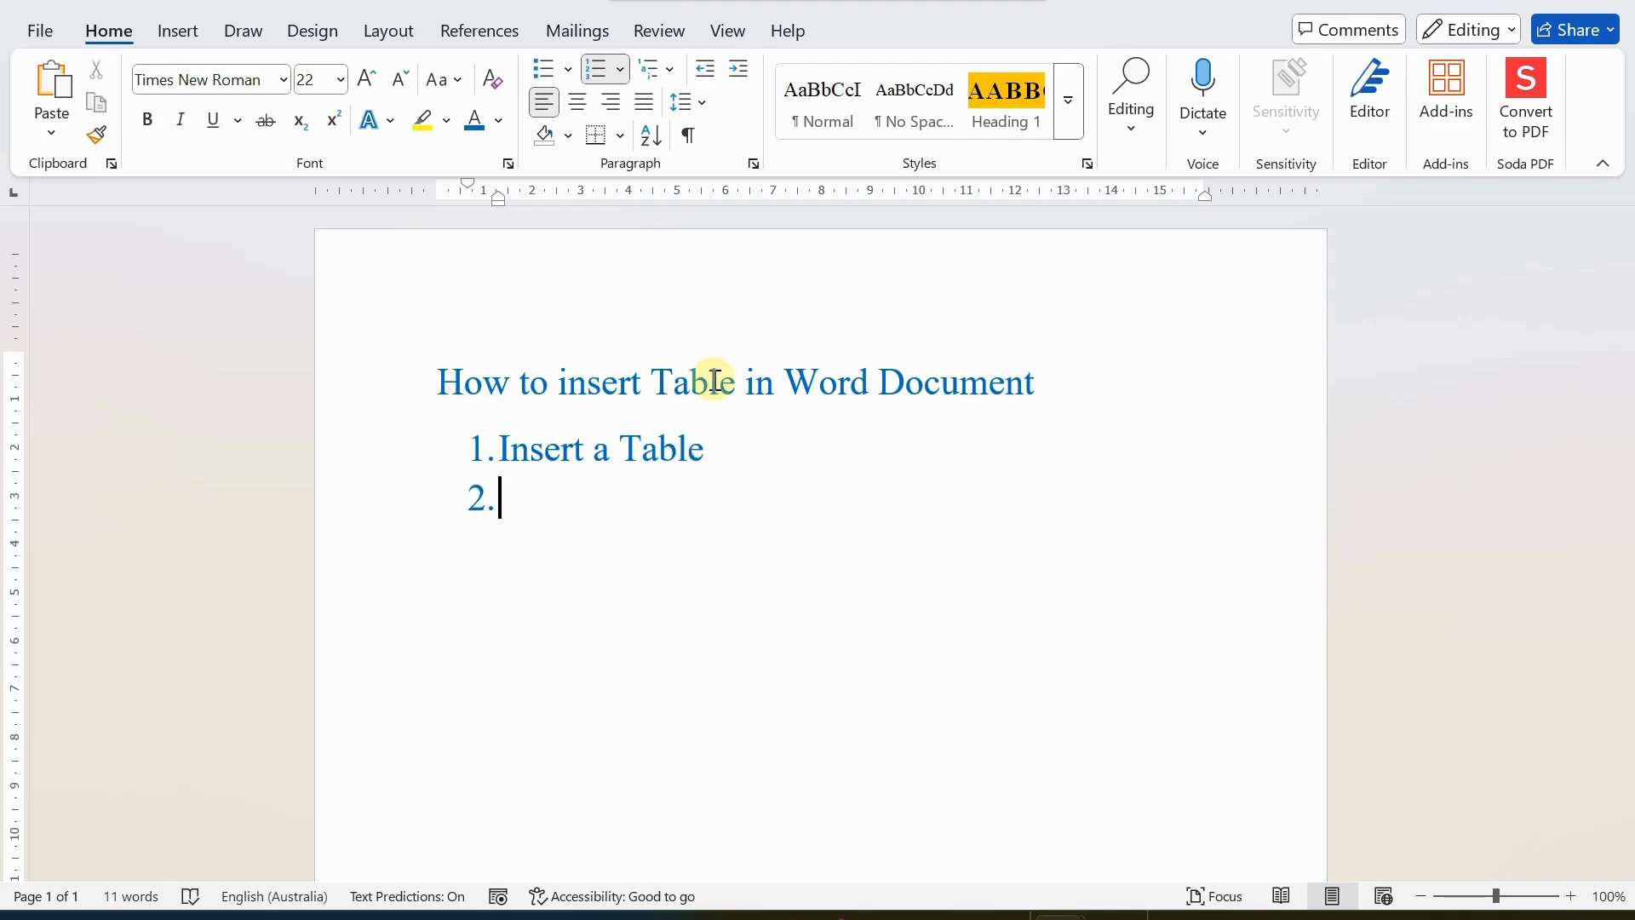
Add "Edit the table" as the second item of the numbered list.
type("Edit Ta")
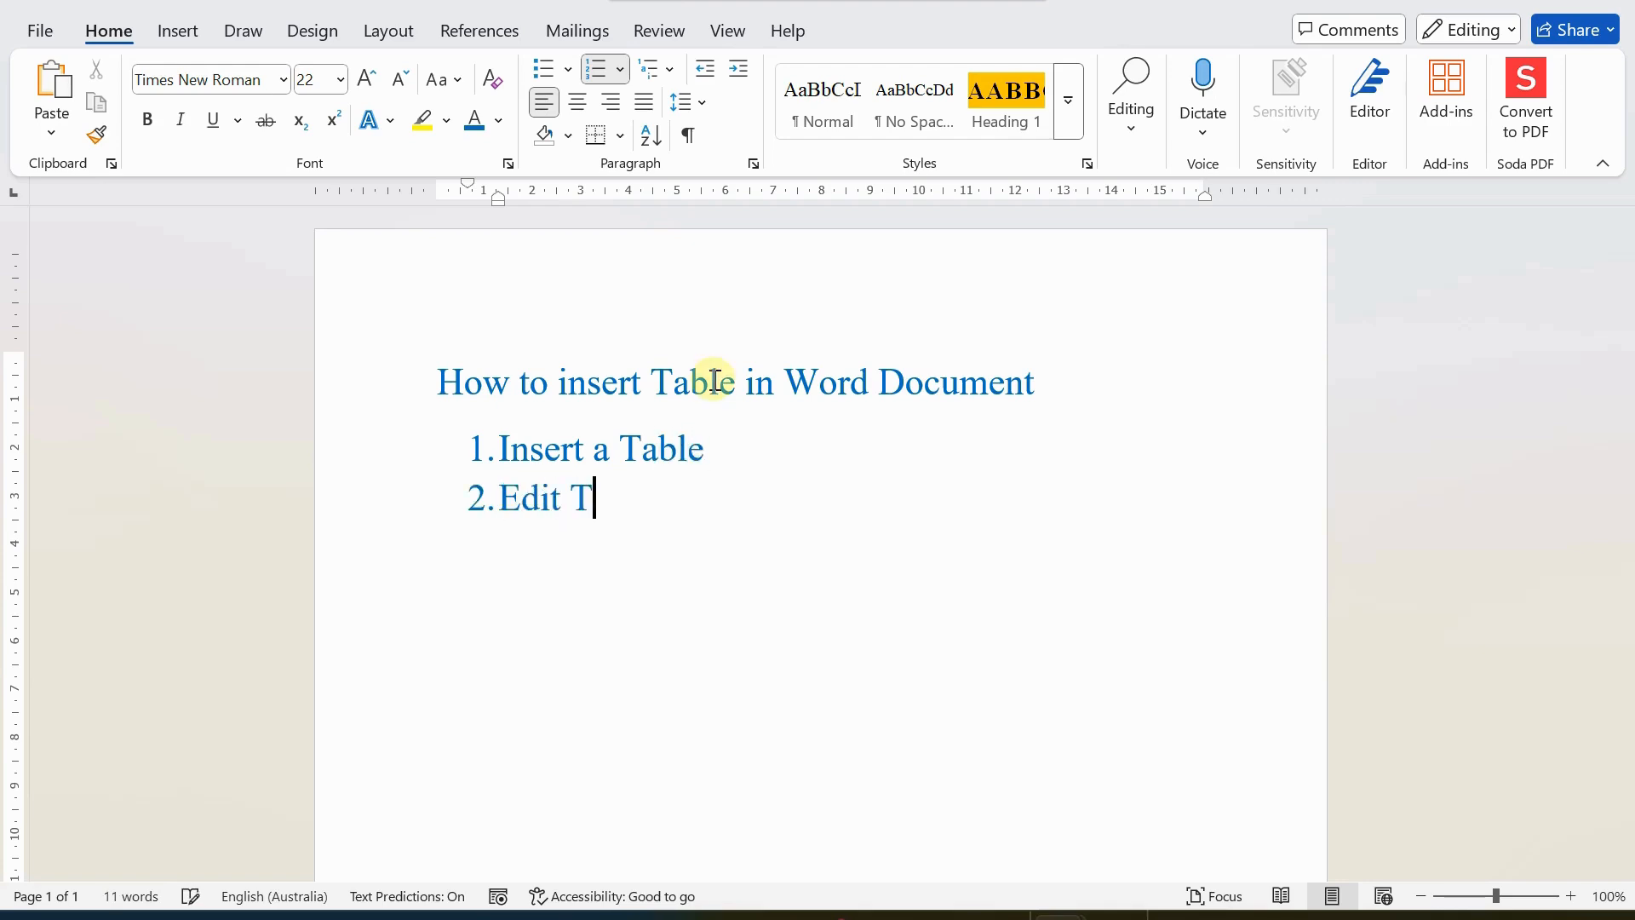
key("BackSpace")
key("BackSpace")
type("the table")
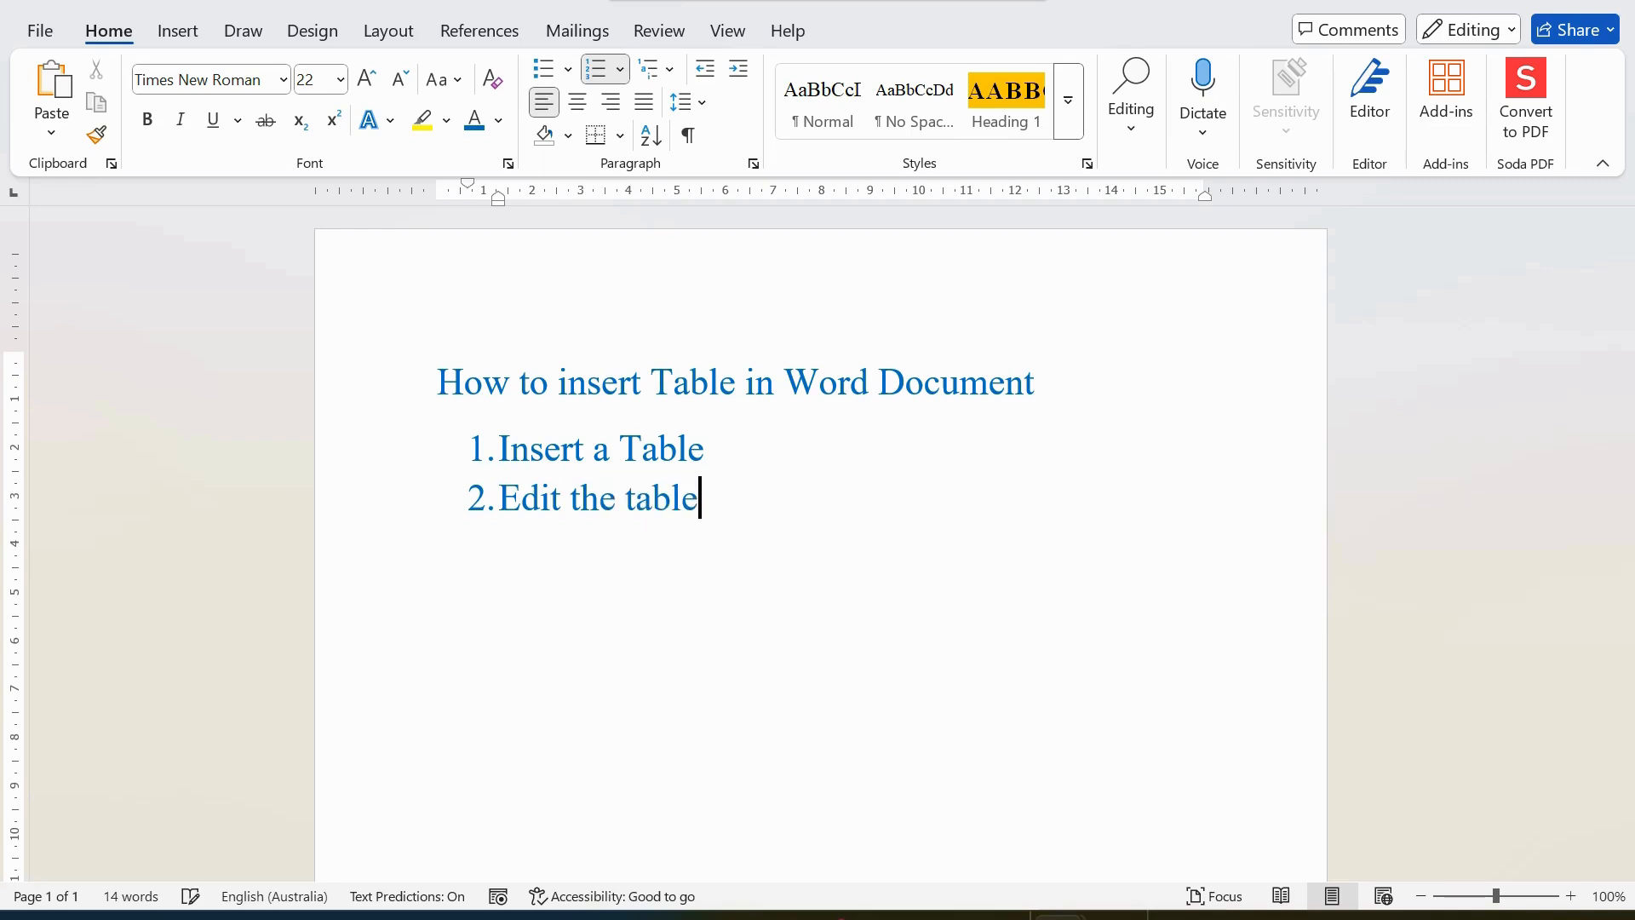
key("Return")
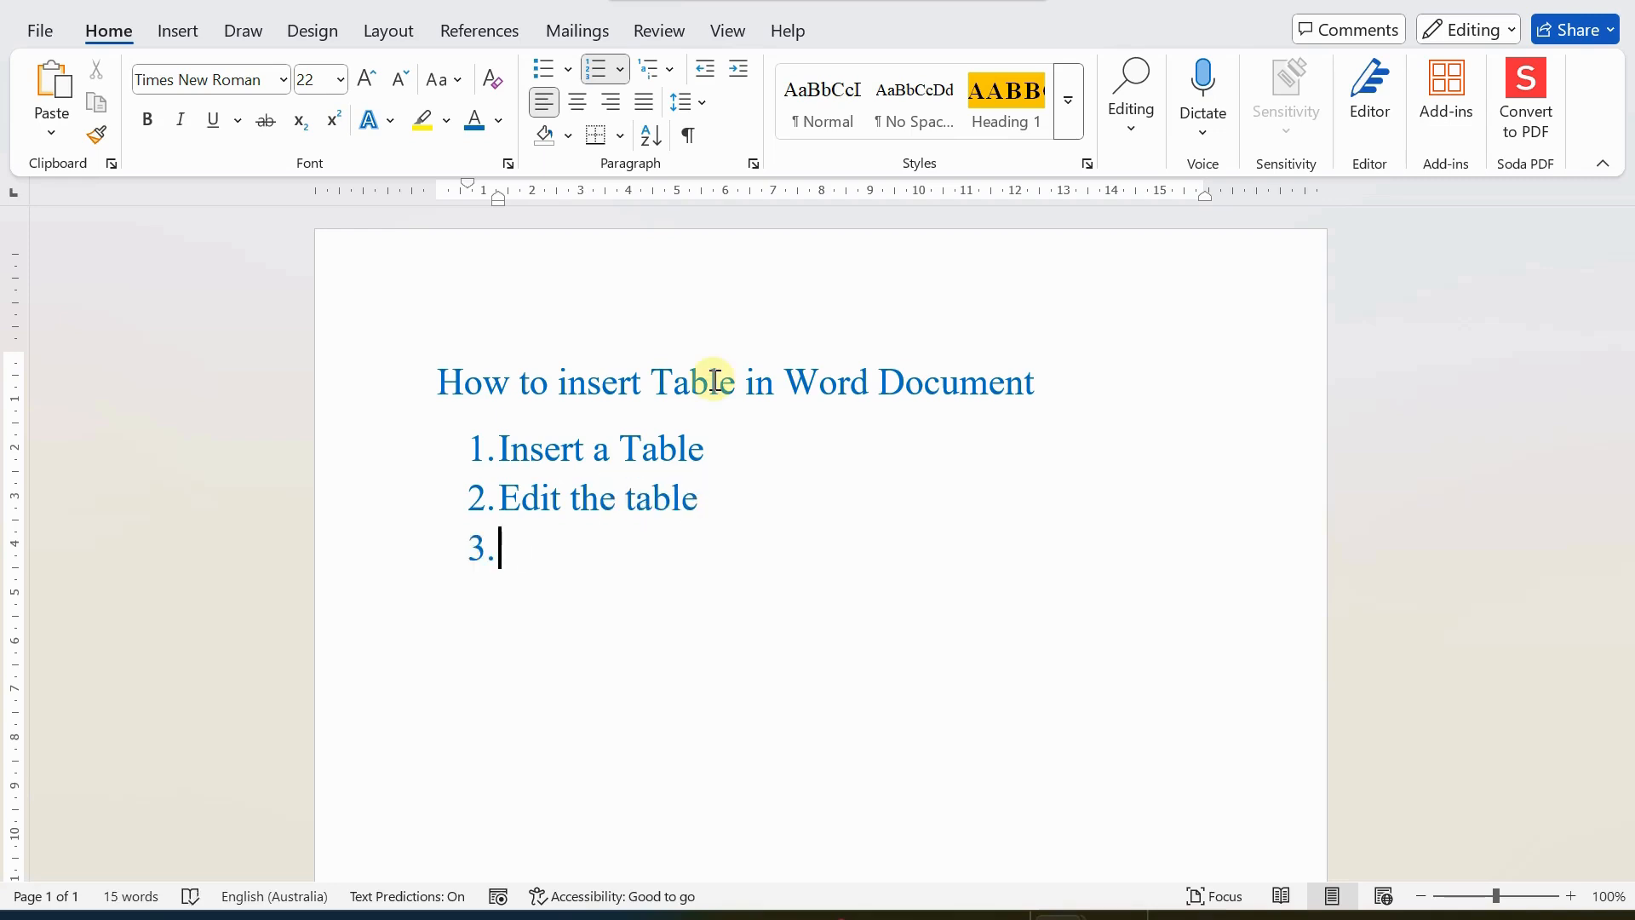
Add "Apply some formatting." as the third item of the numbered list.
type("For")
key("BackSpace")
key("BackSpace")
key("BackSpace")
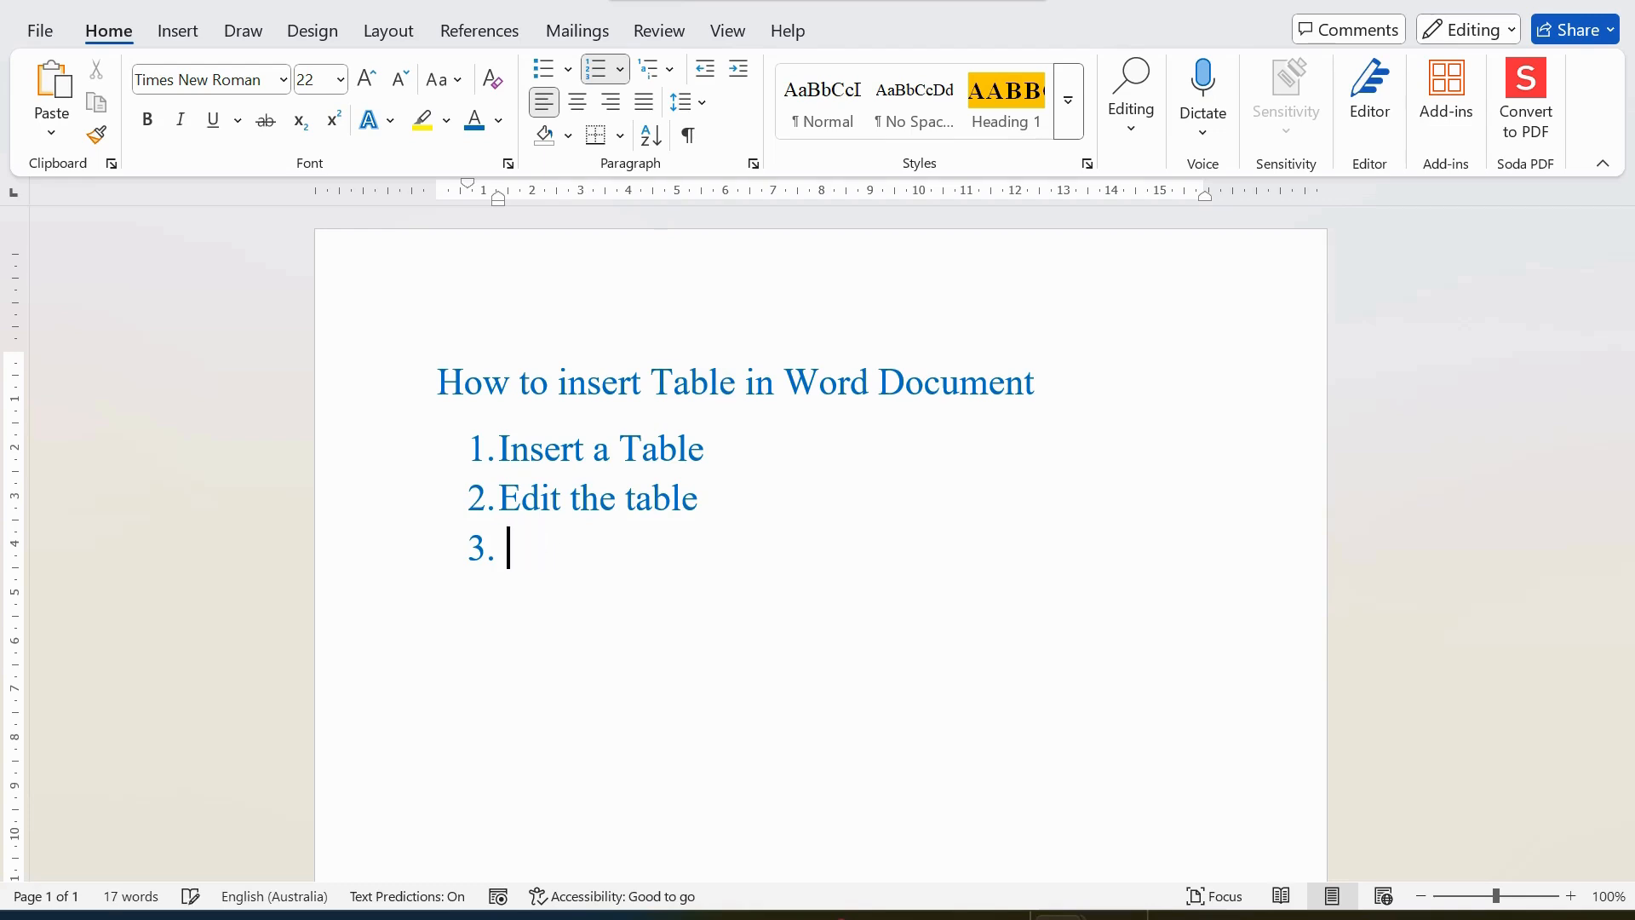
type("Apply")
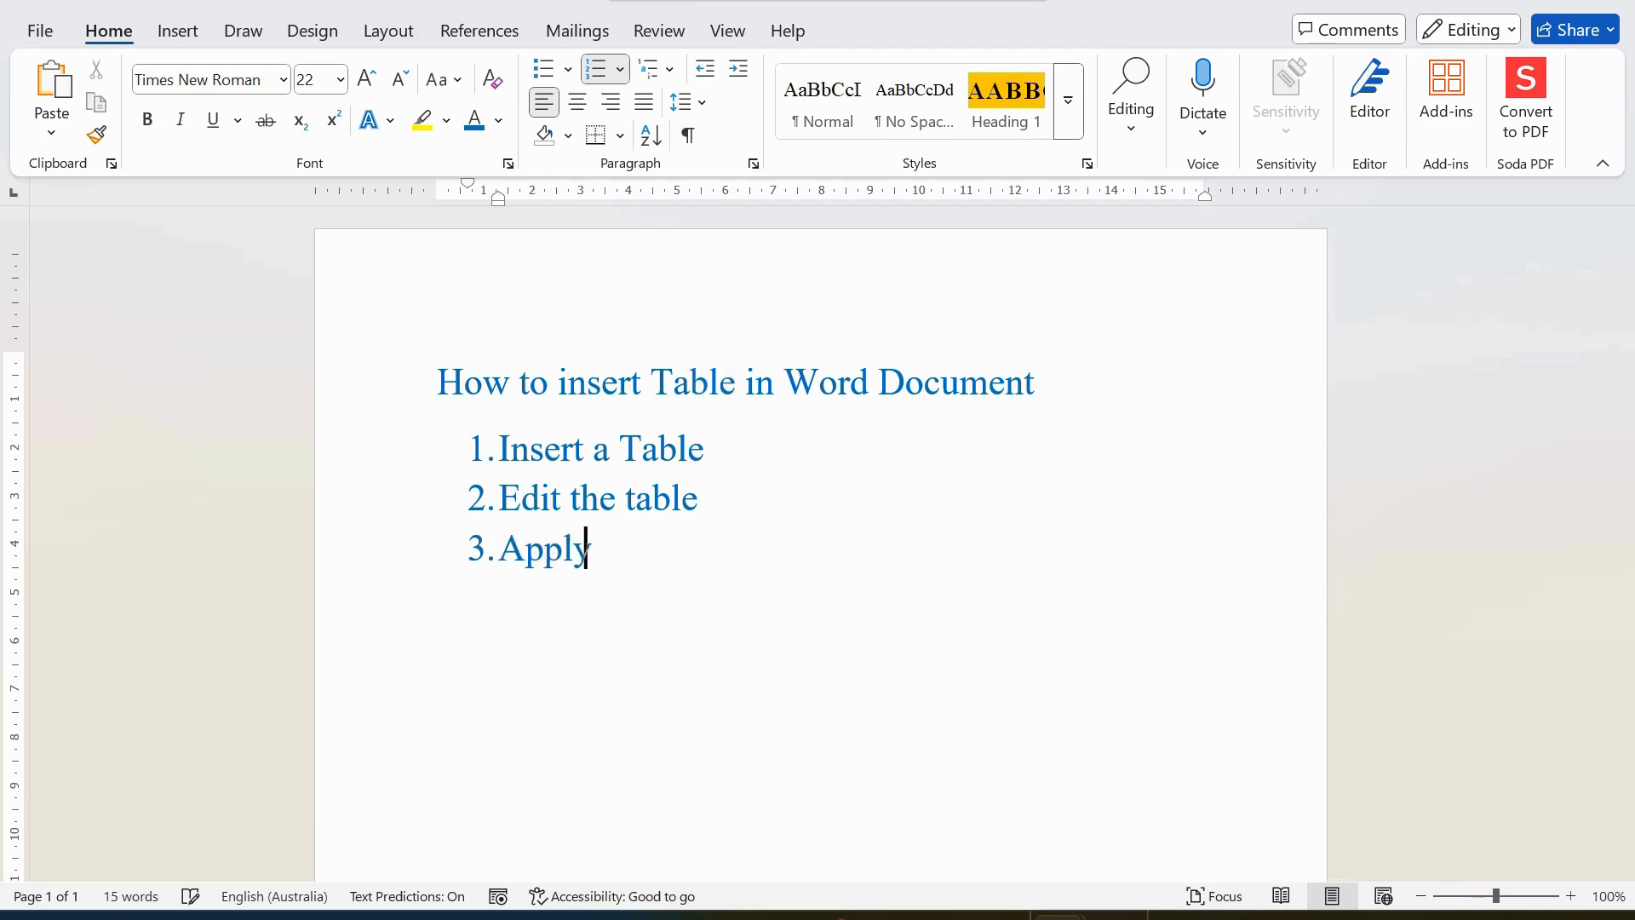
type(" some format")
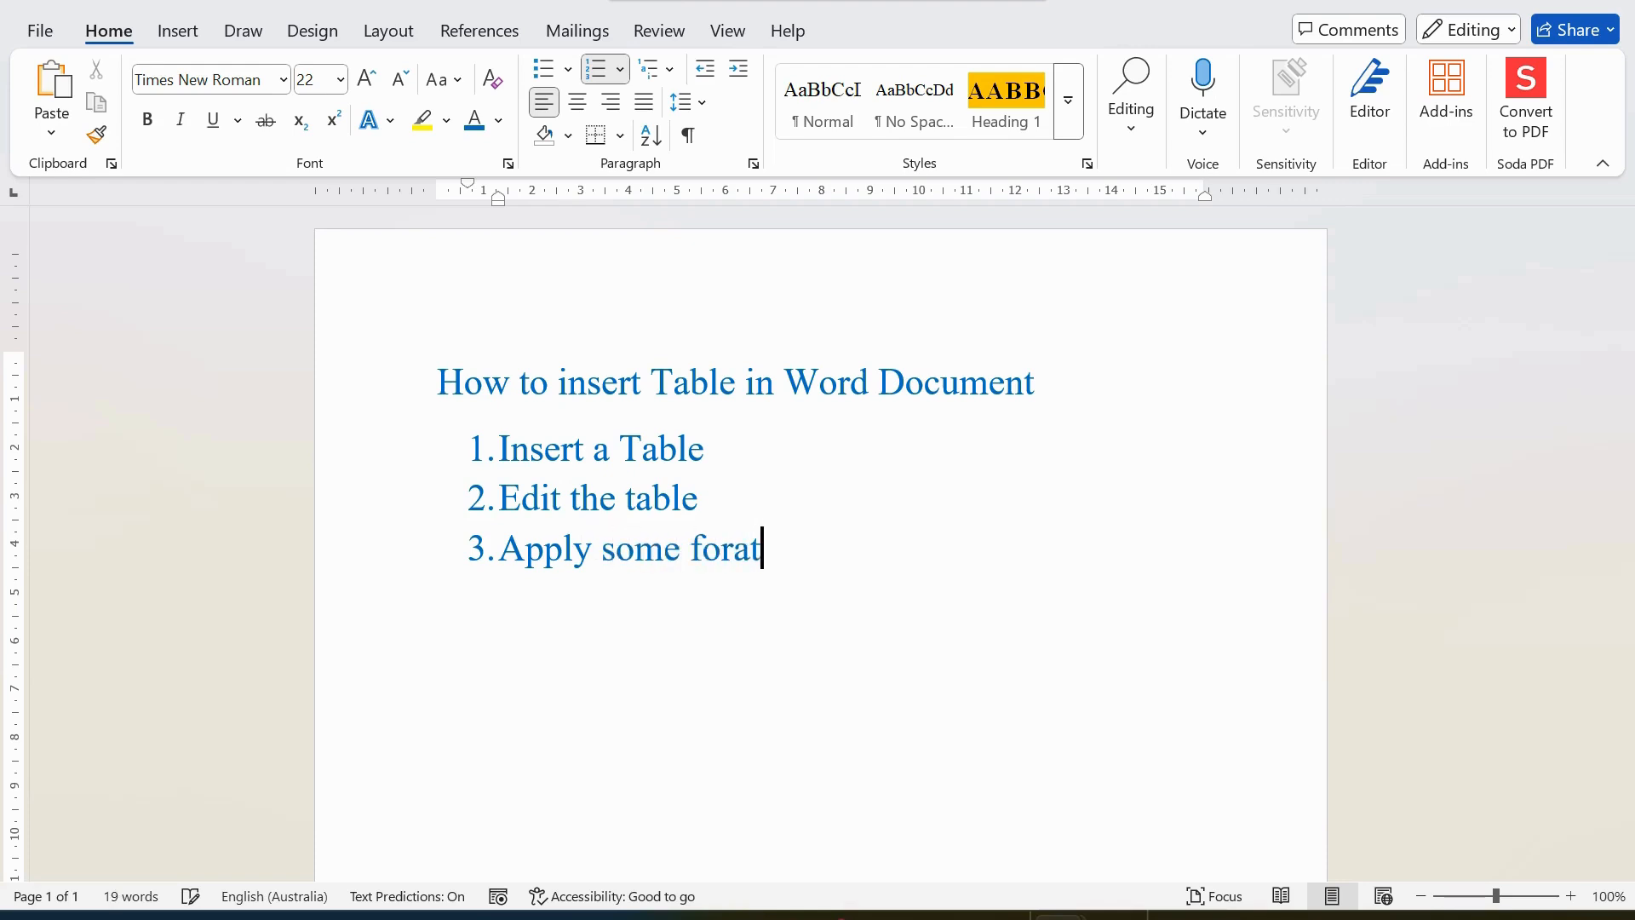
key("BackSpace")
key("BackSpace")
type("matting")
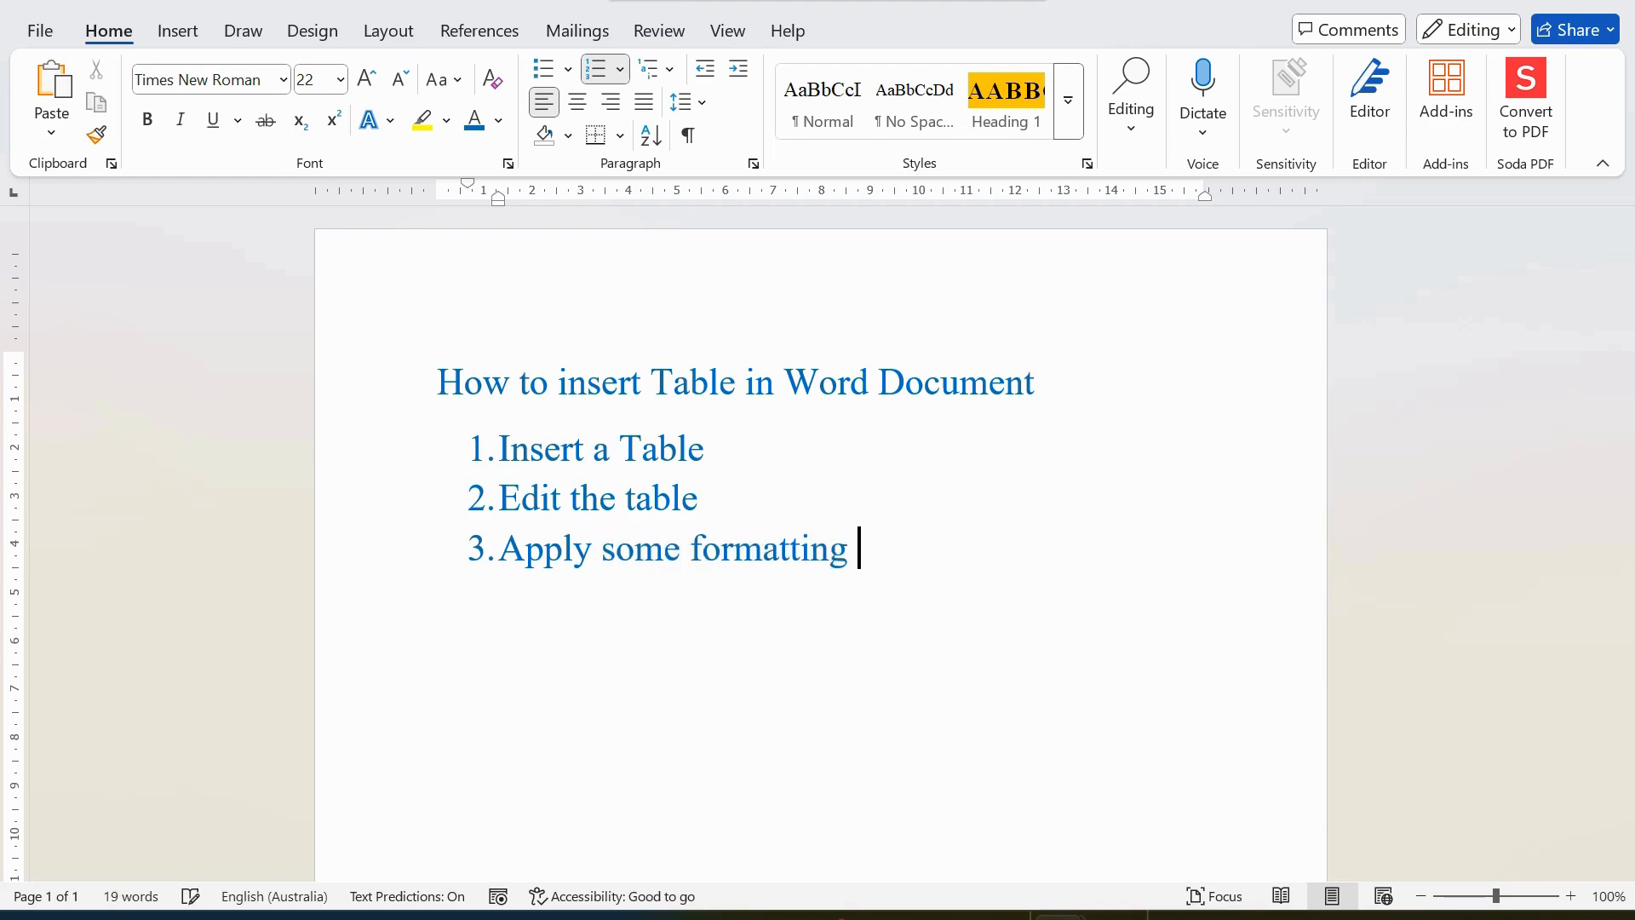
key("BackSpace")
type(".")
key("Return")
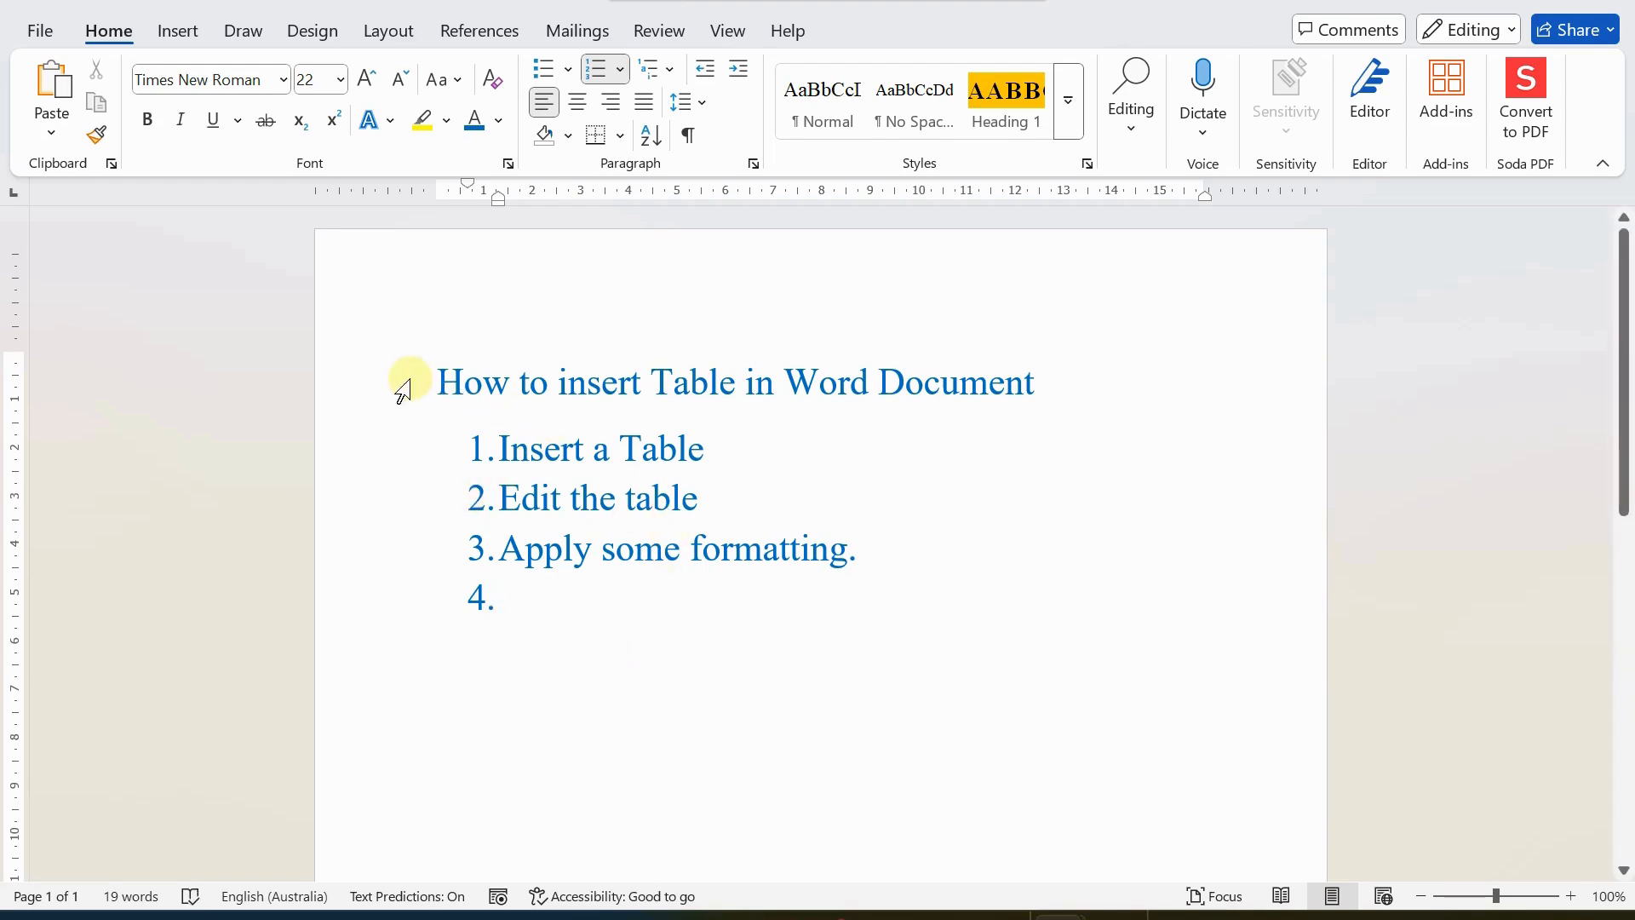
Delete the title and the numbered list, and fill the document with sample text using =rand(50).
left_click_drag(434, 383, 620, 603)
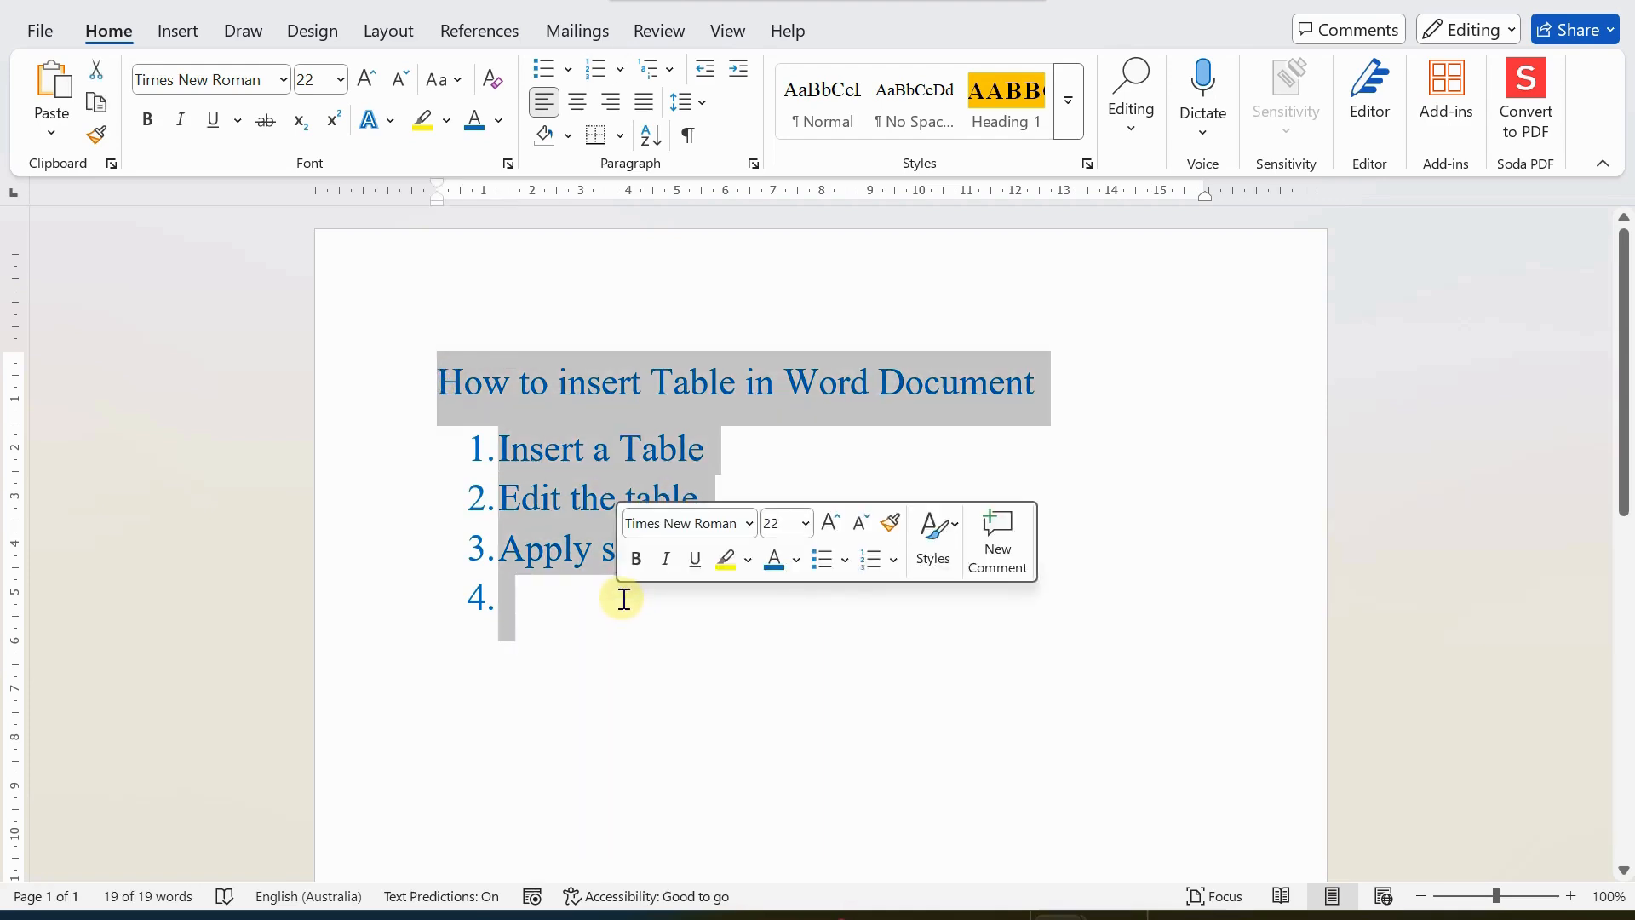
key("Delete")
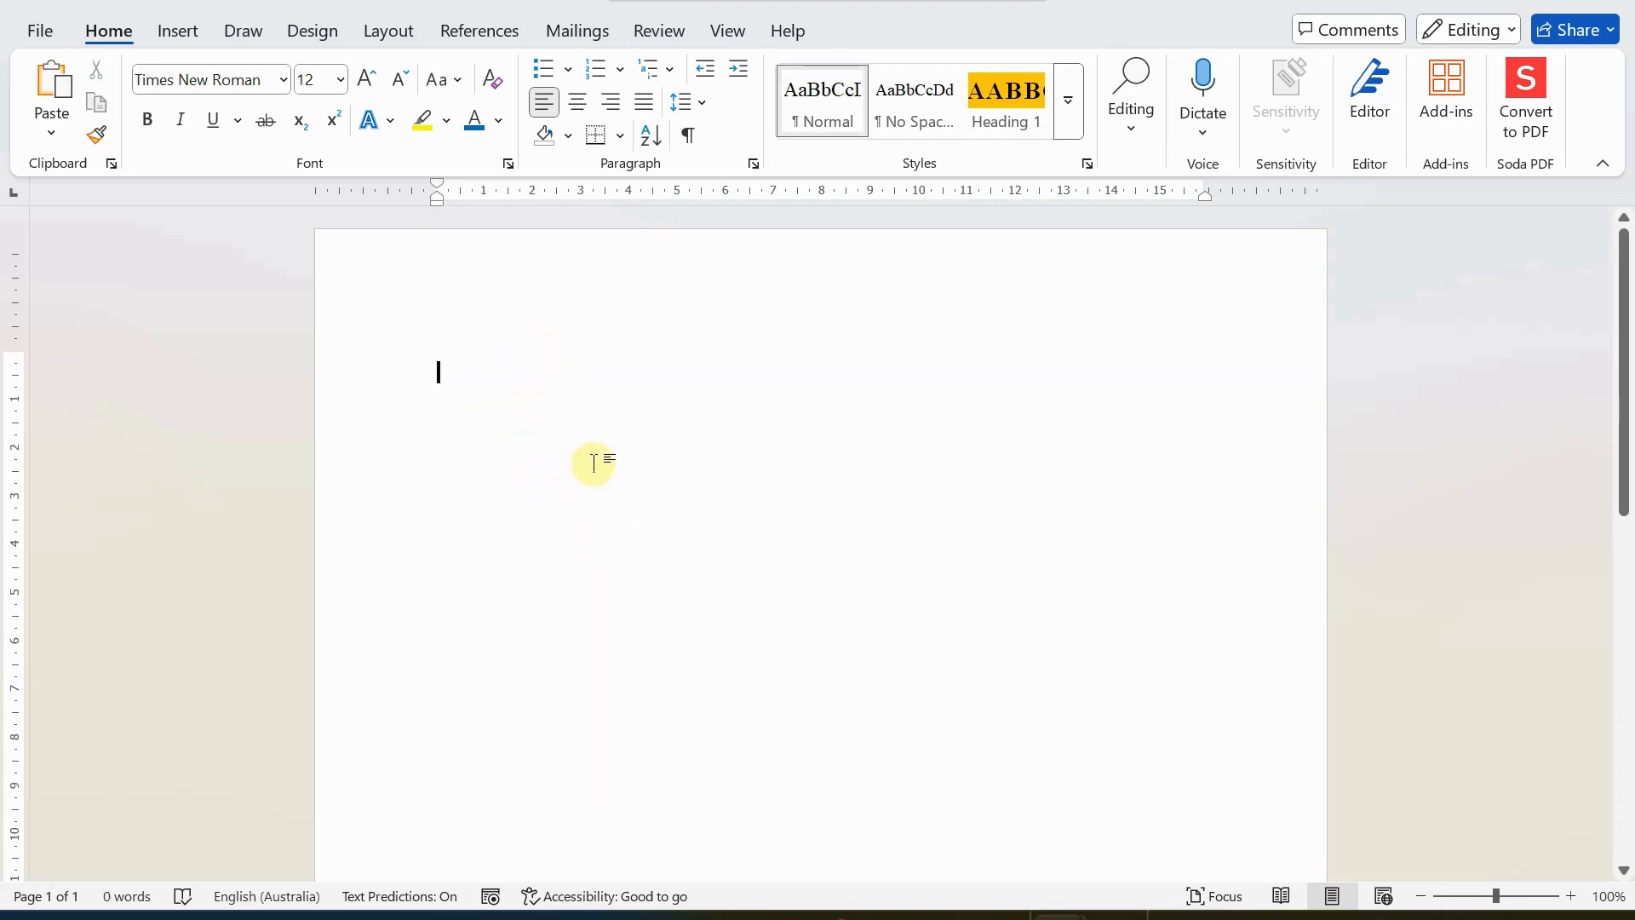
type("=ran")
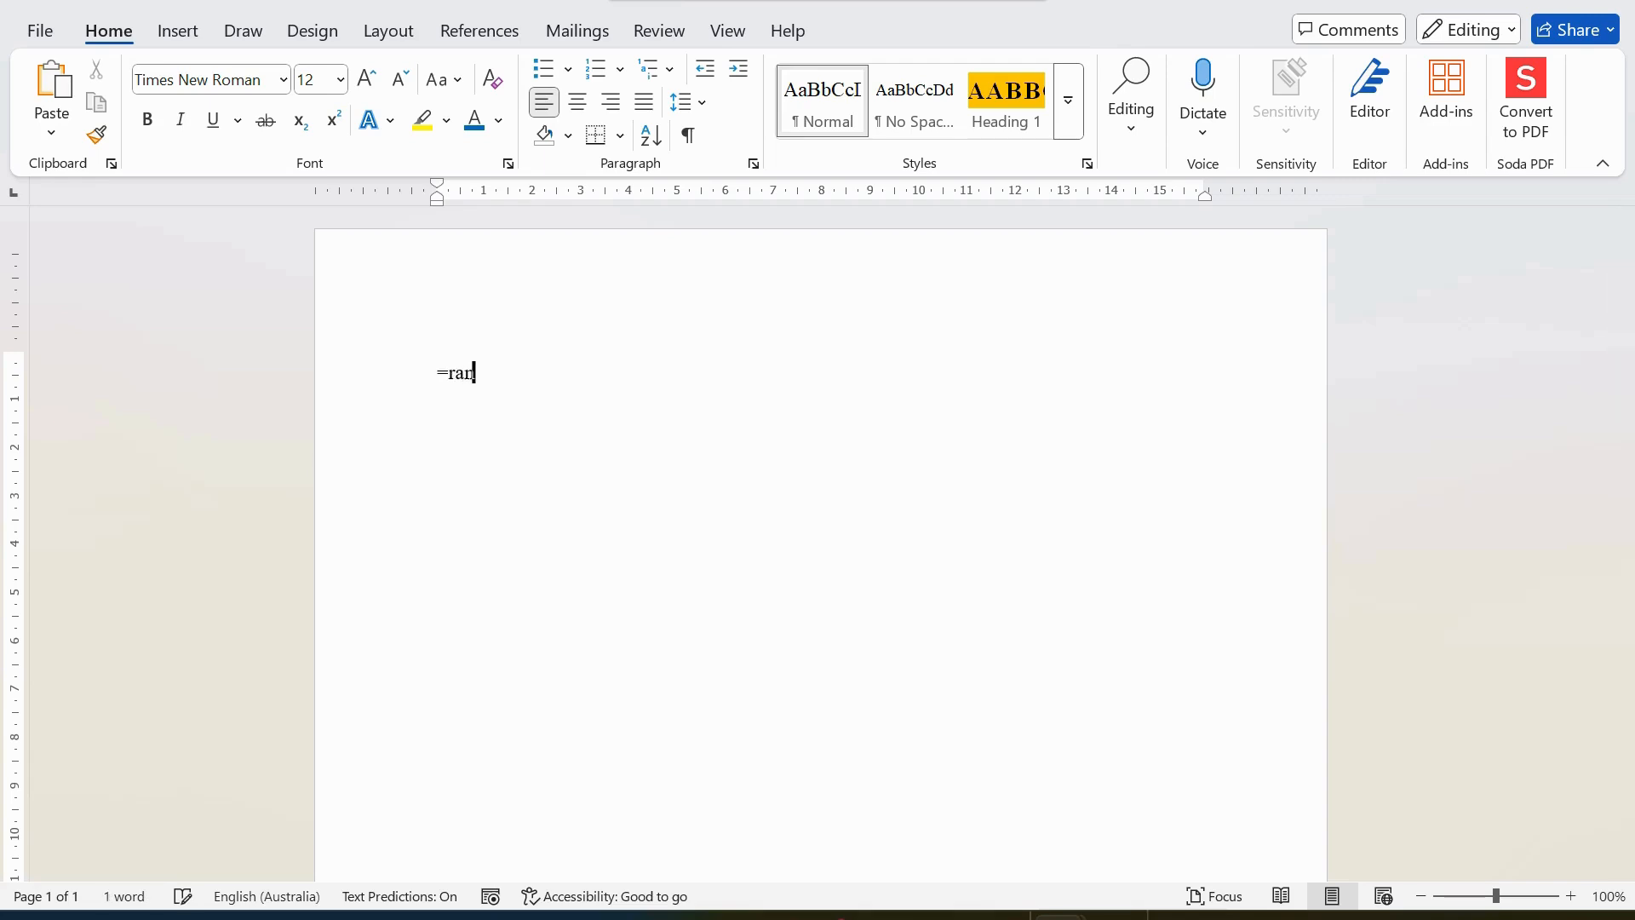
type("d(")
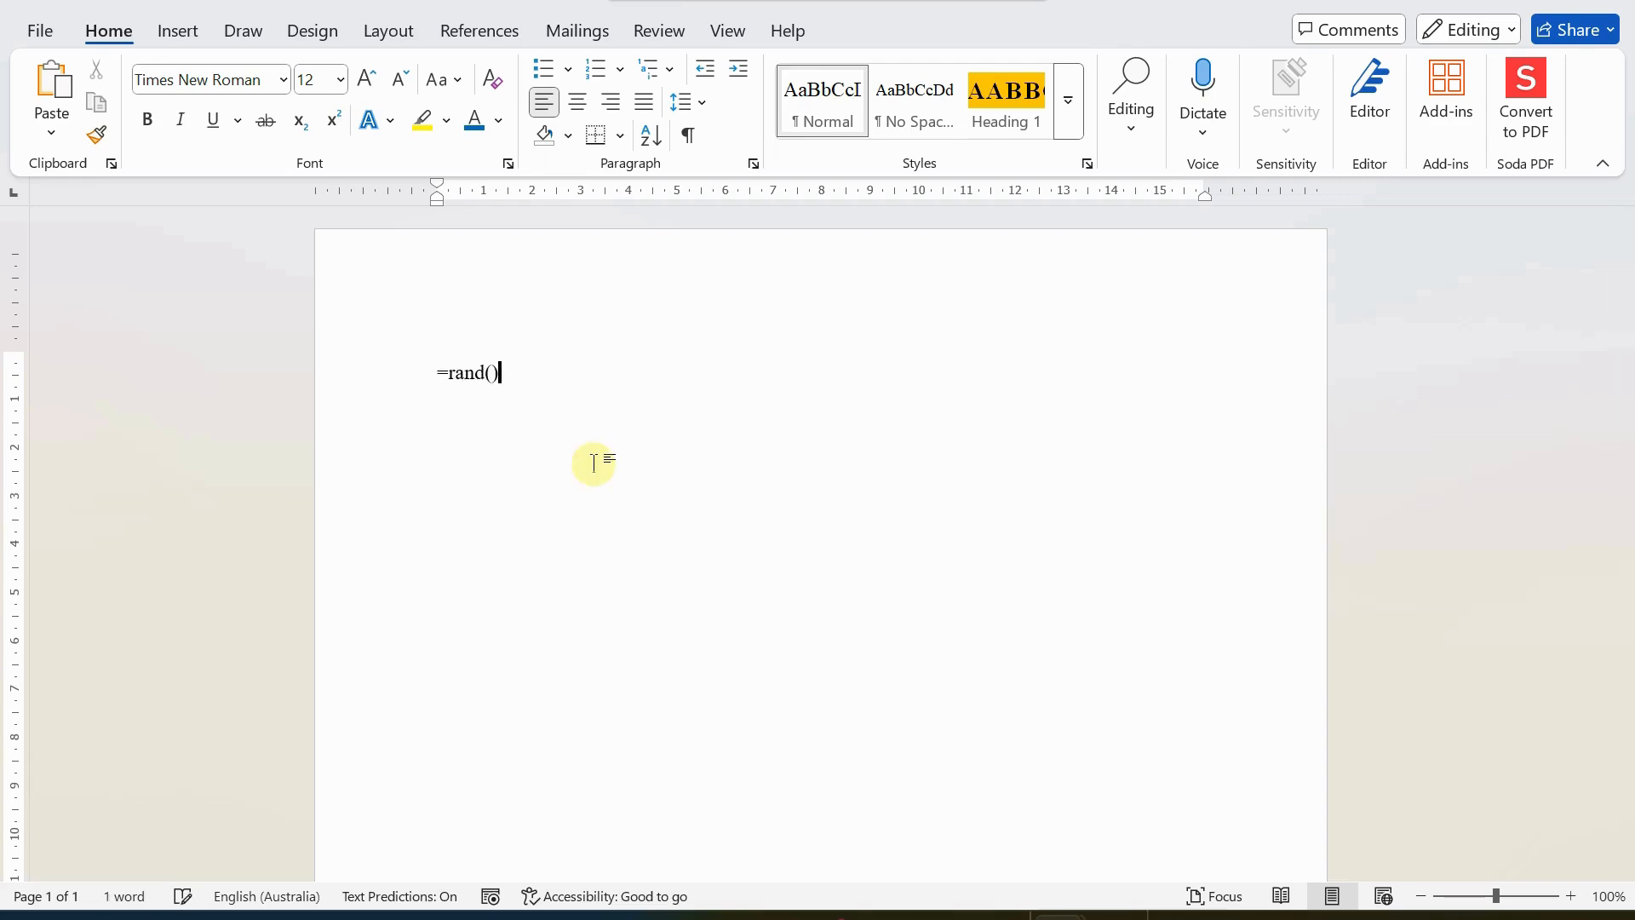
type("50")
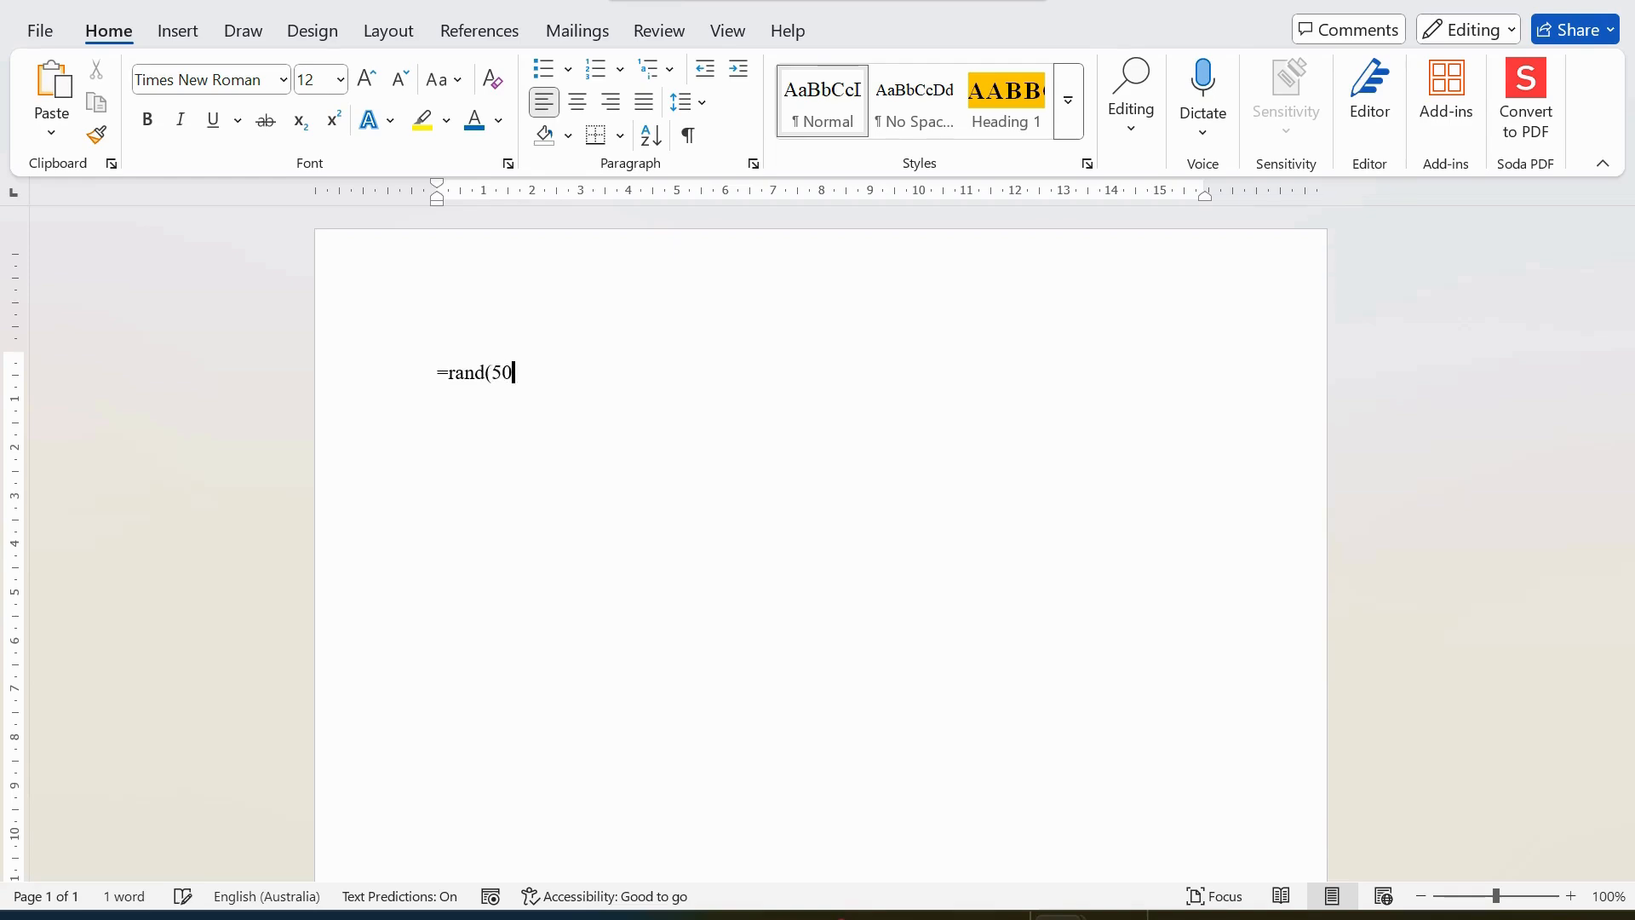
type(")")
key("Return")
Insert an empty line after the document's first paragraph, which ends with "best fits your document.".
scroll(592, 494, "up", 20)
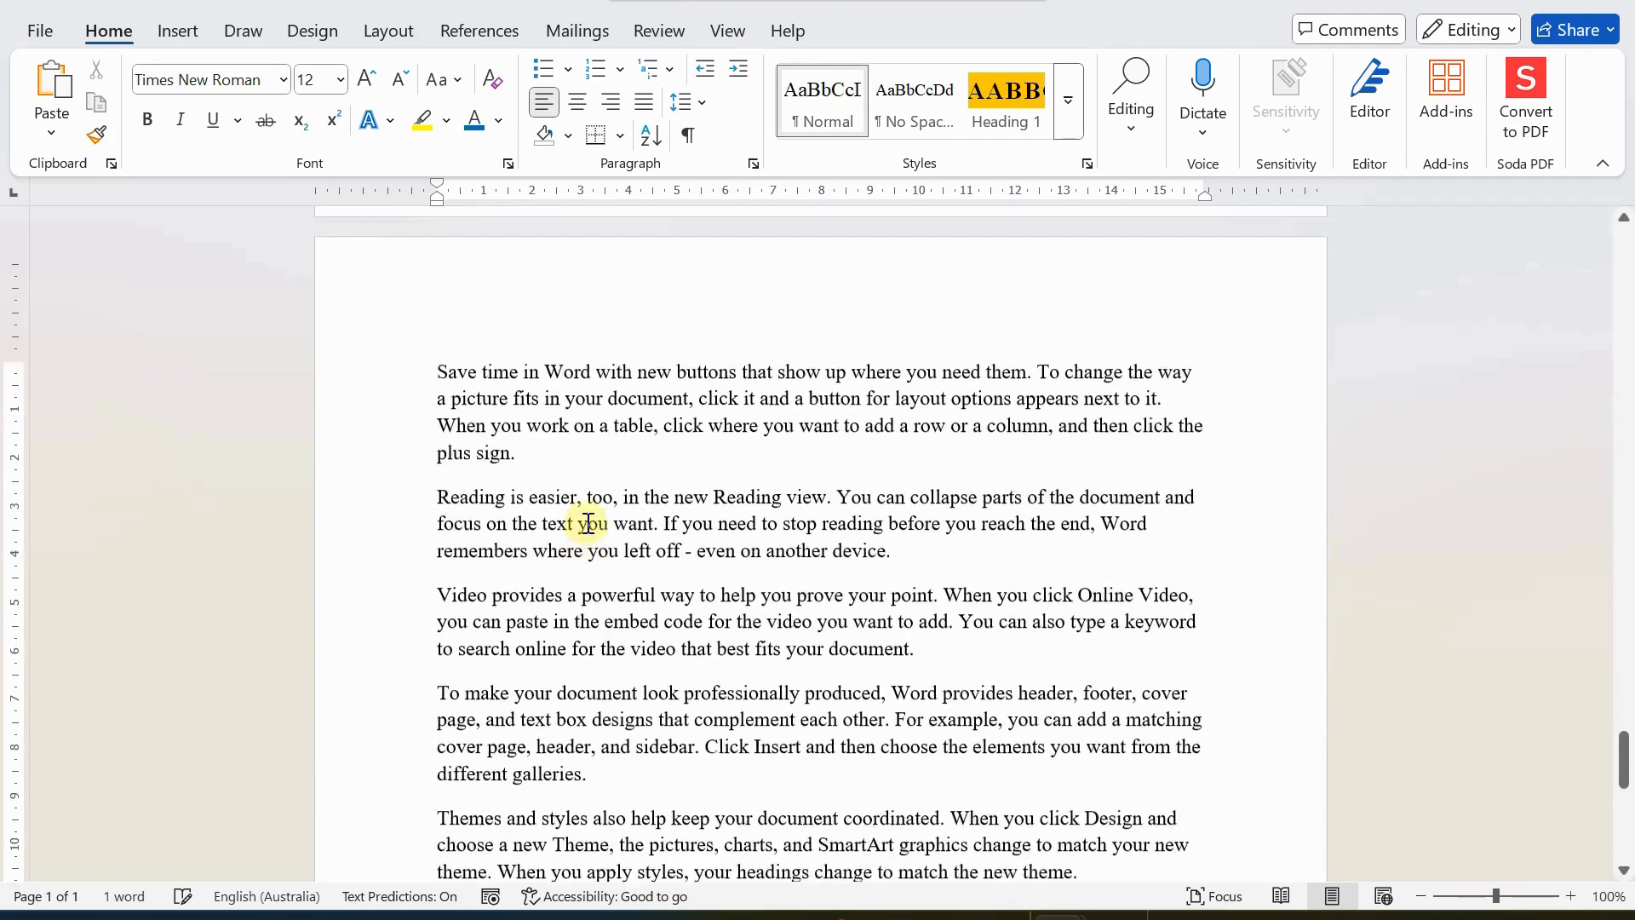
scroll(588, 522, "up", 15)
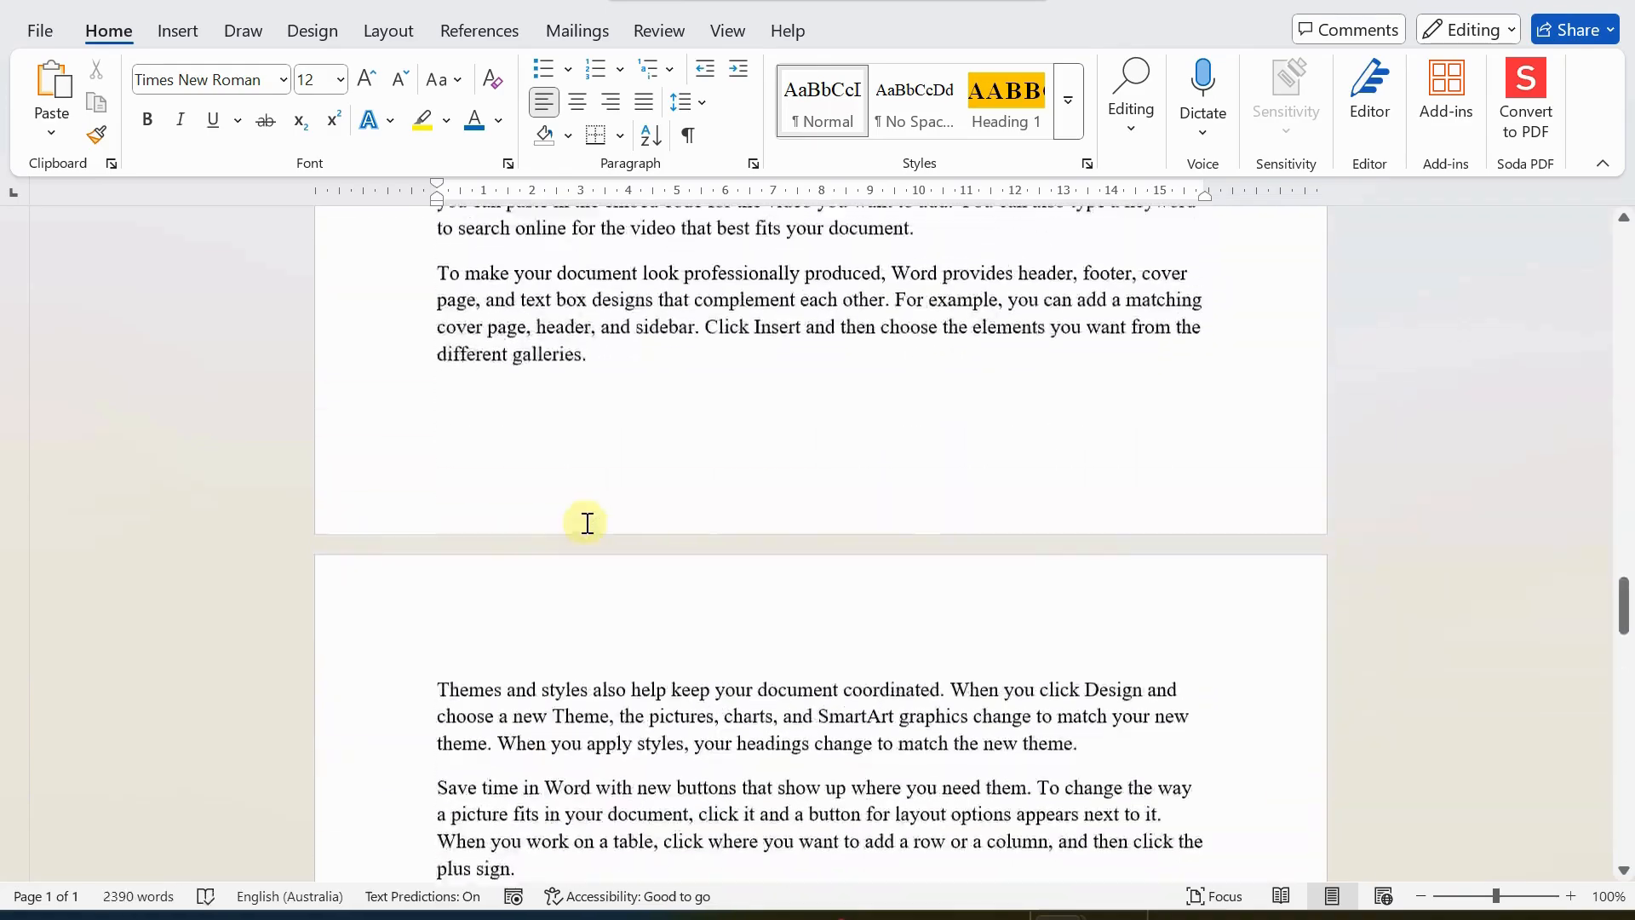
scroll(587, 522, "up", 13)
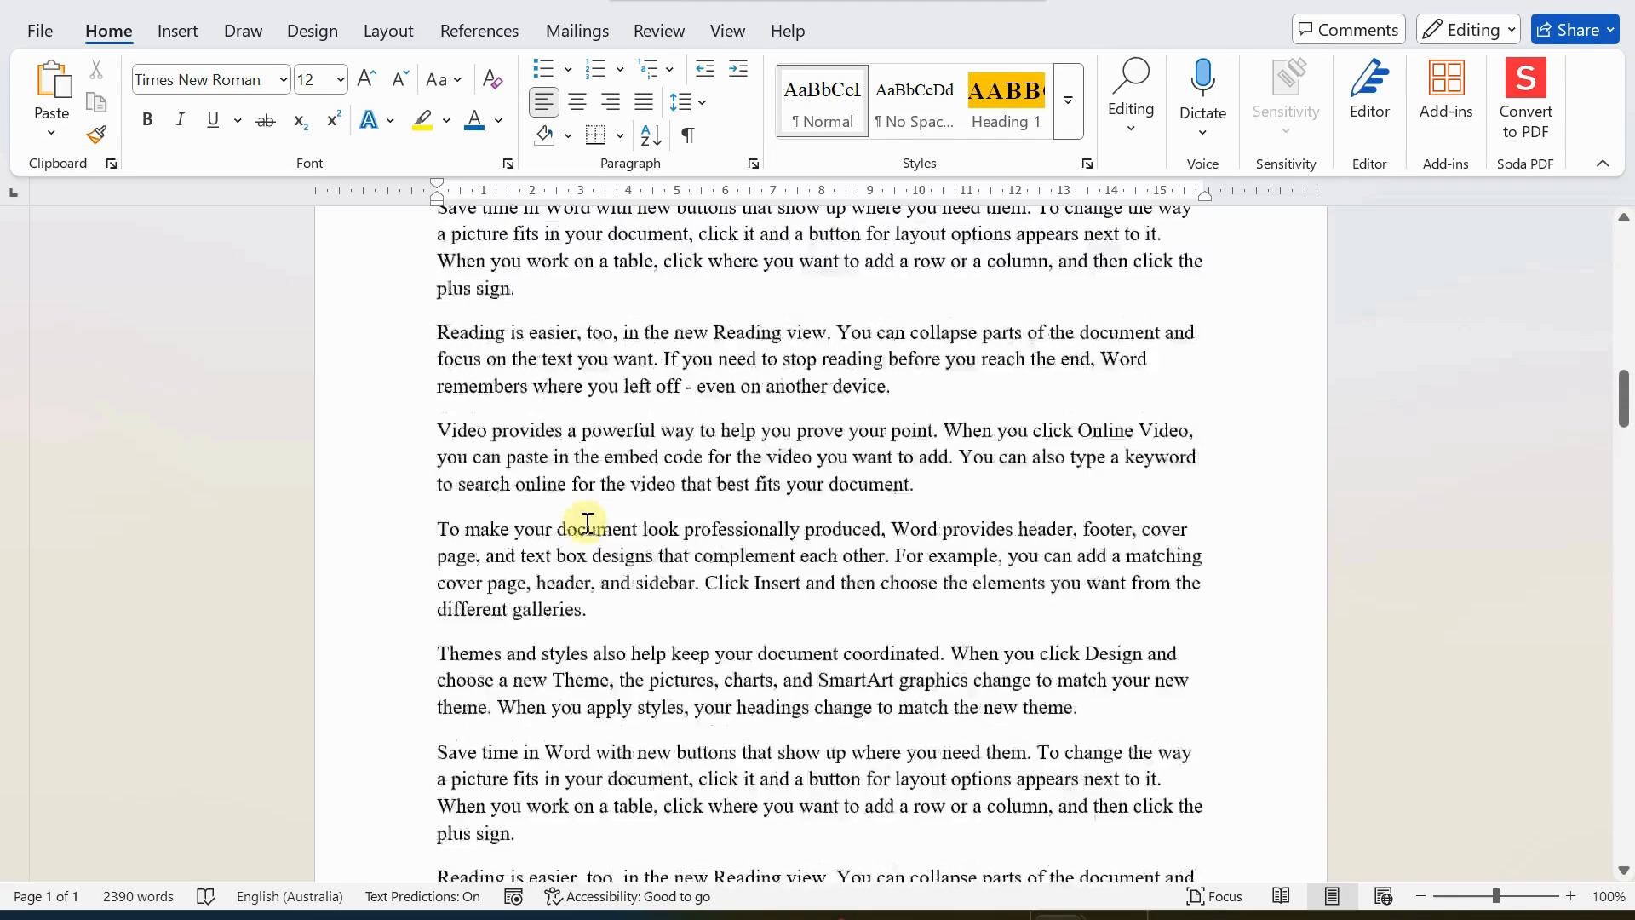
scroll(588, 522, "up", 15)
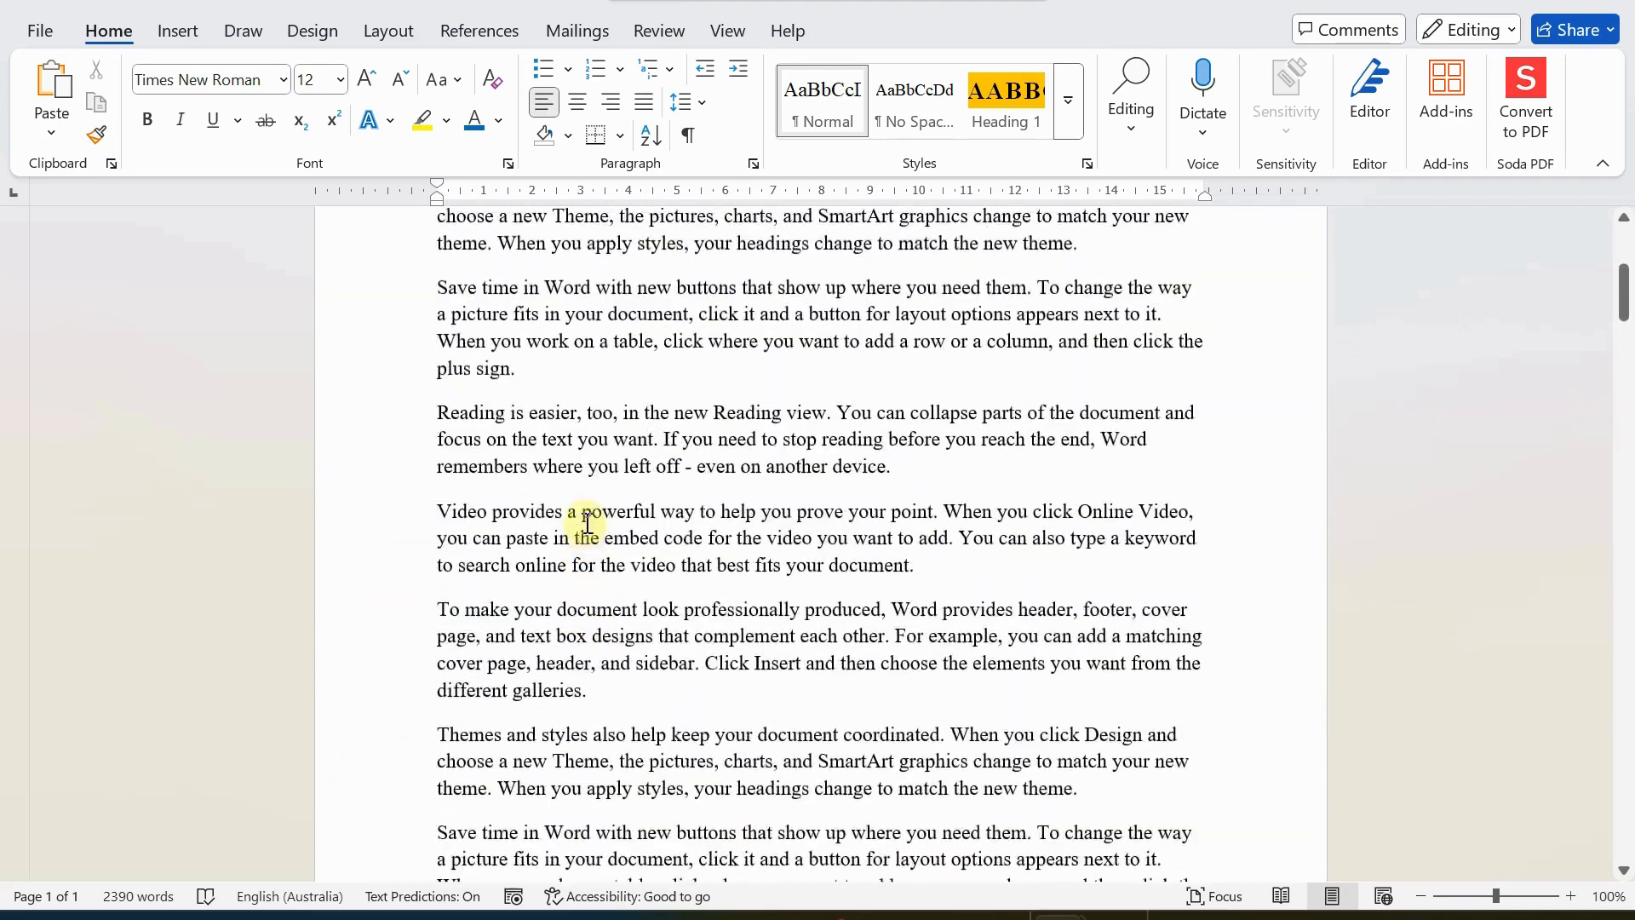
scroll(588, 522, "up", 1)
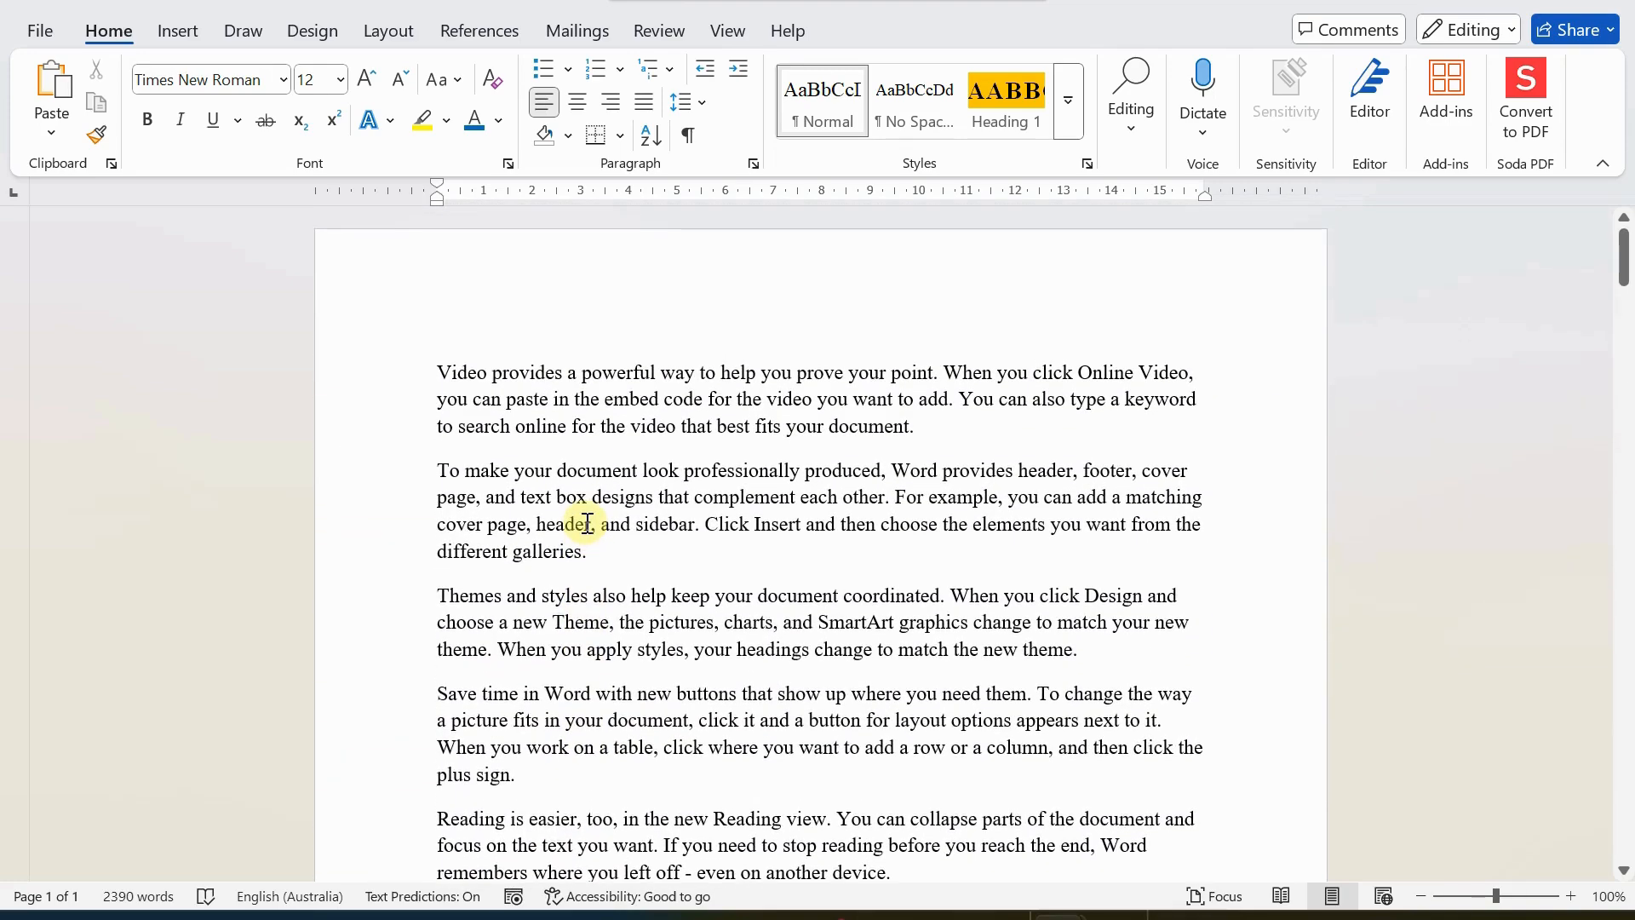
scroll(587, 522, "down", 5)
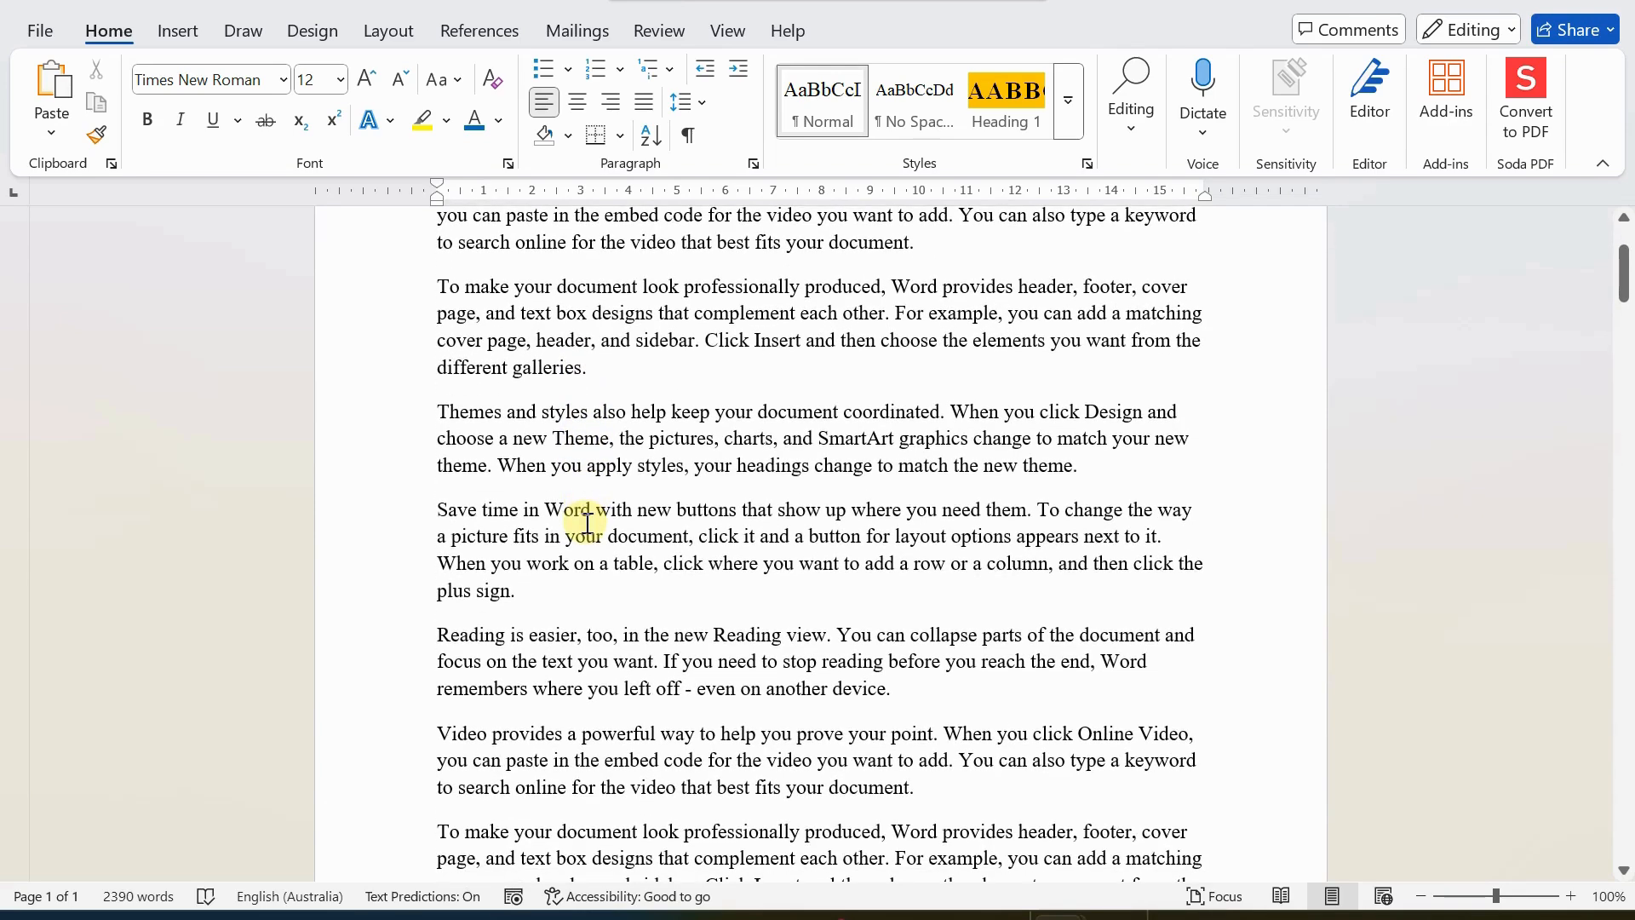
scroll(588, 522, "up", 5)
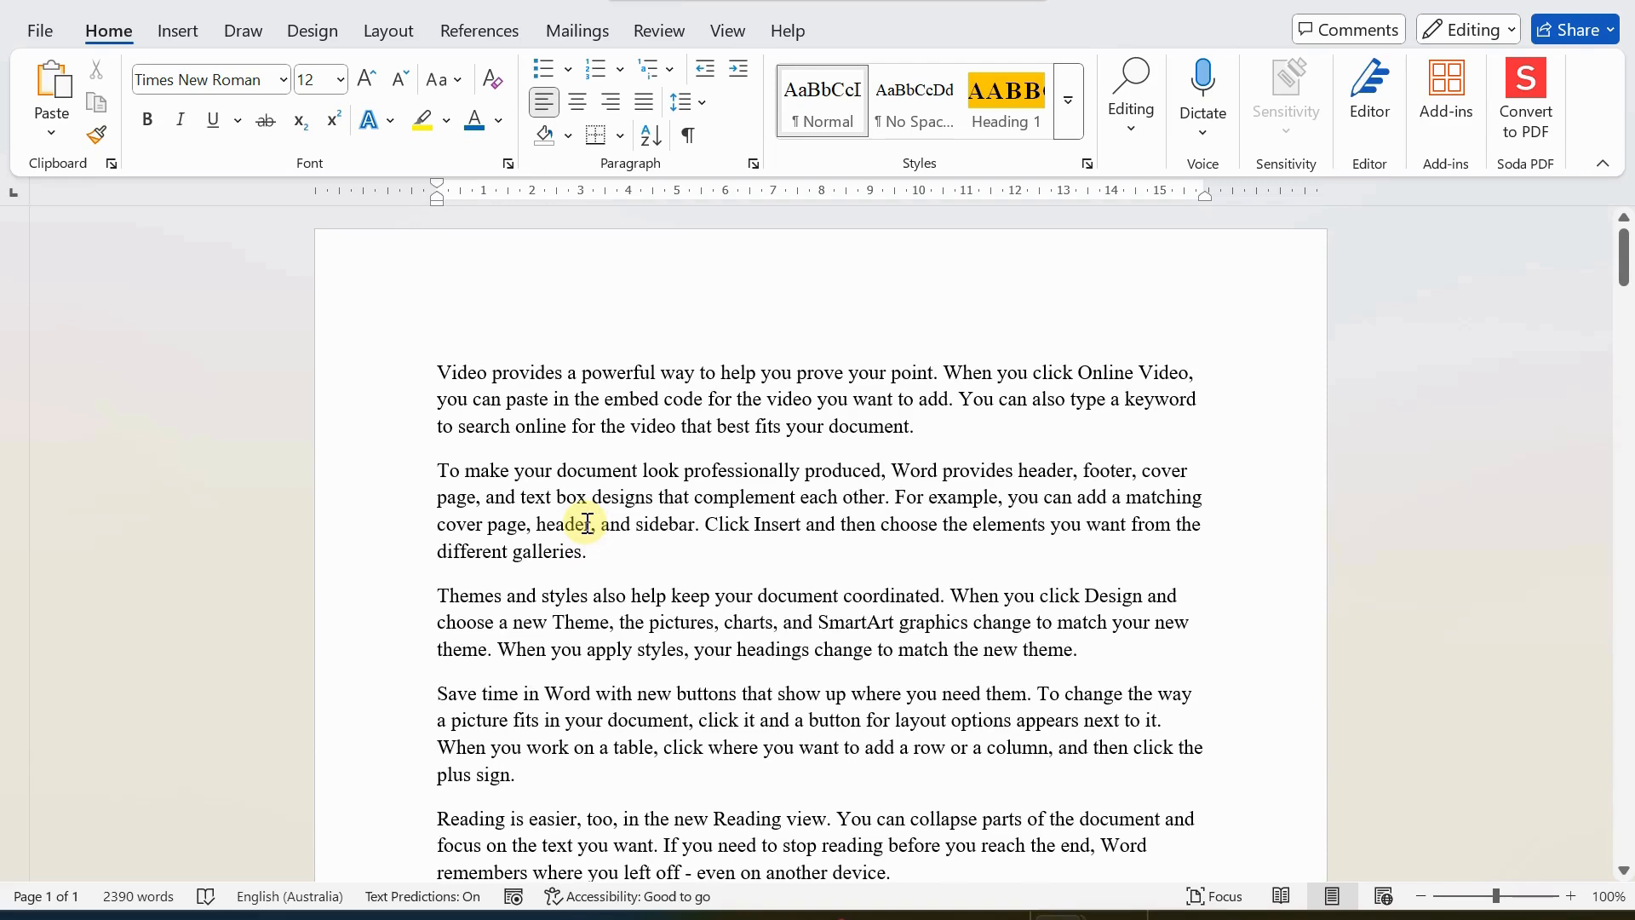
left_click(947, 426)
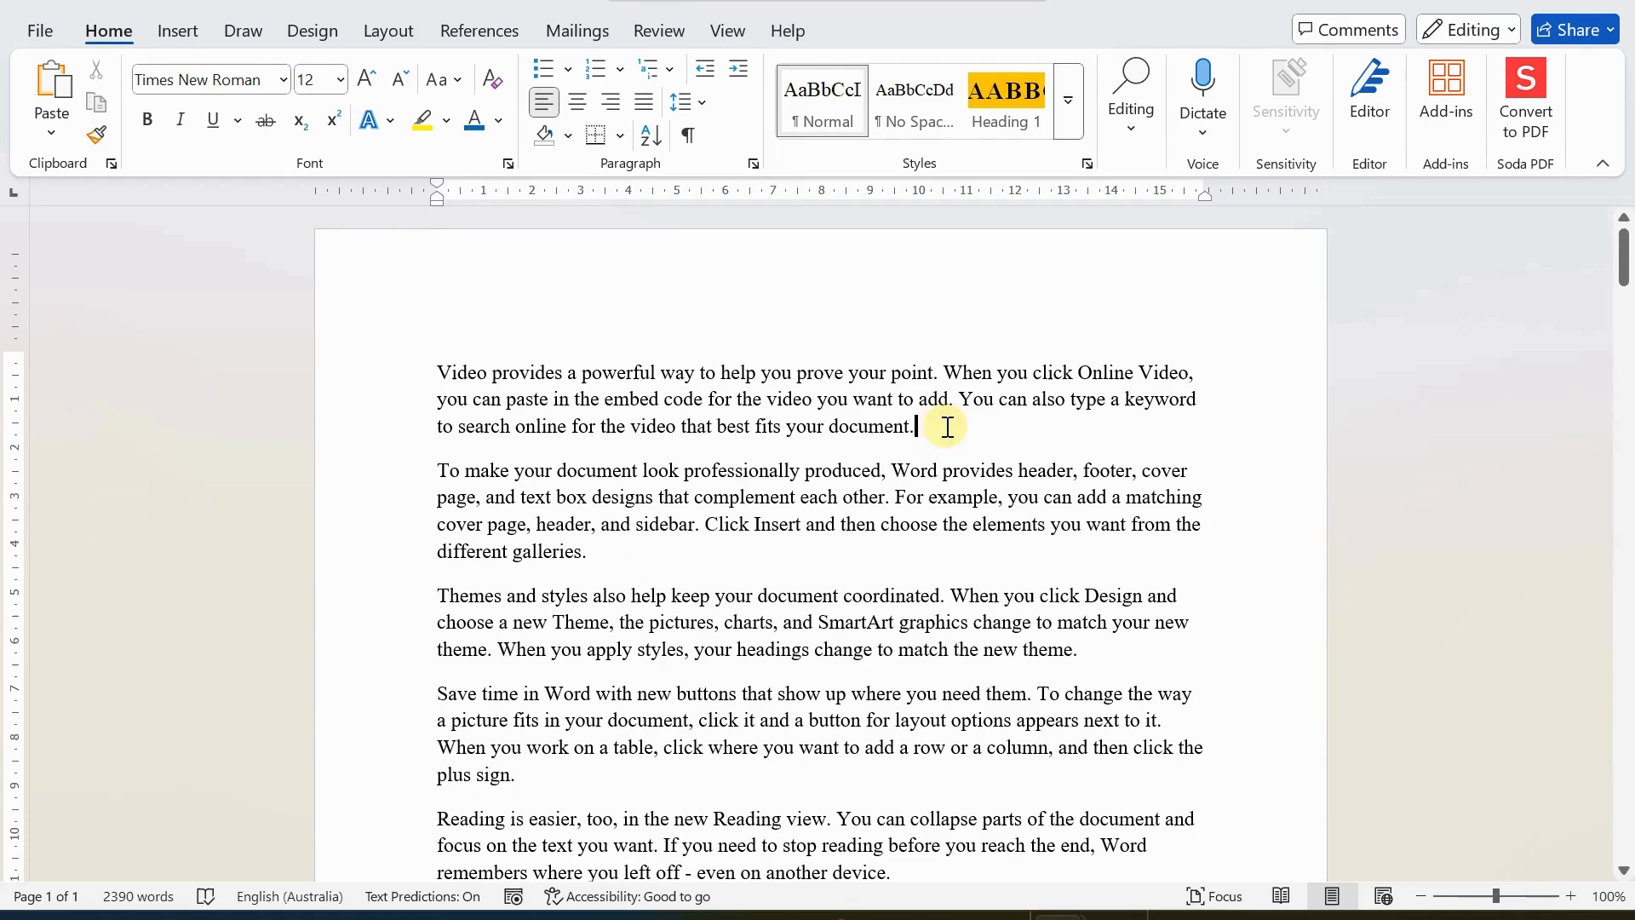
key("Return")
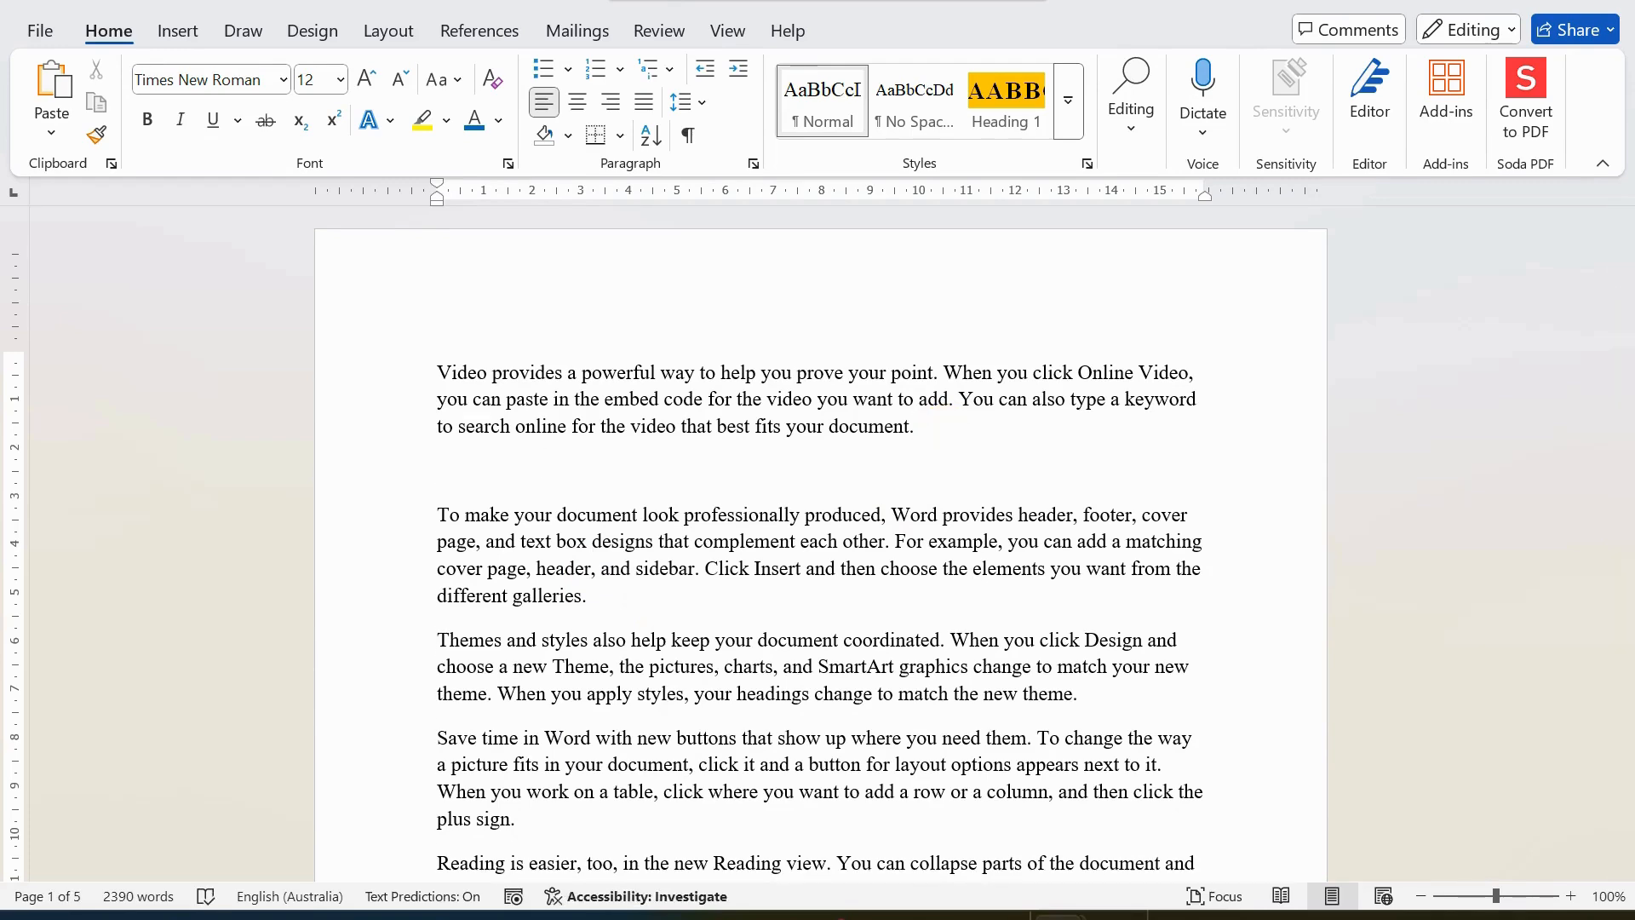
Insert a table with 3 columns and 15 rows at the empty line below the first paragraph.
left_click(186, 34)
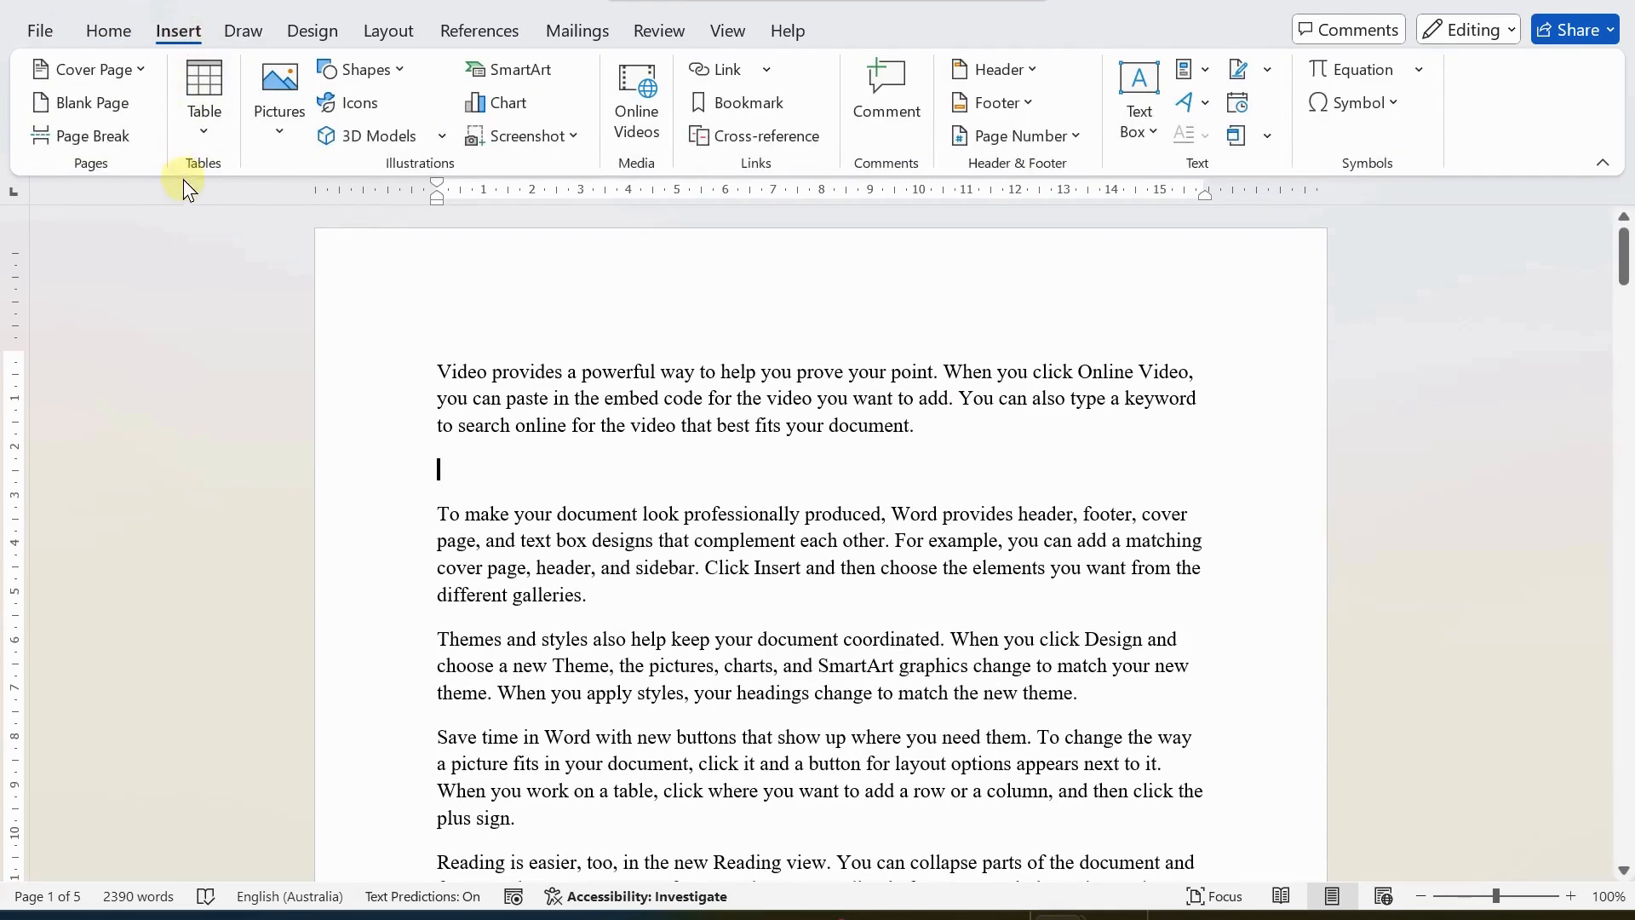
left_click(205, 132)
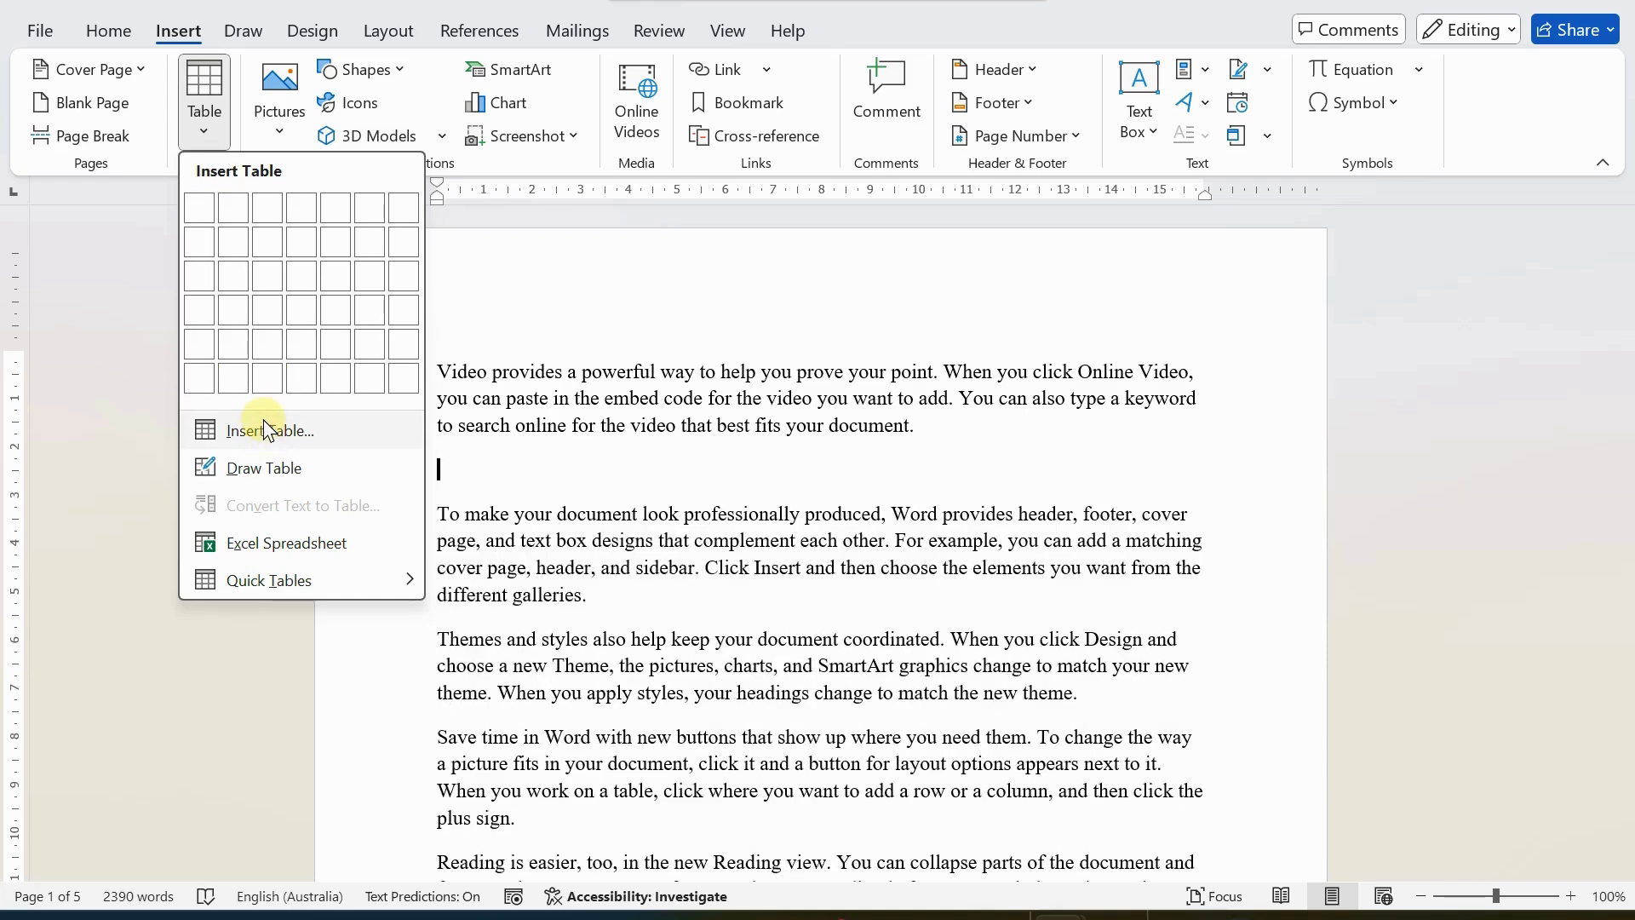
left_click(266, 434)
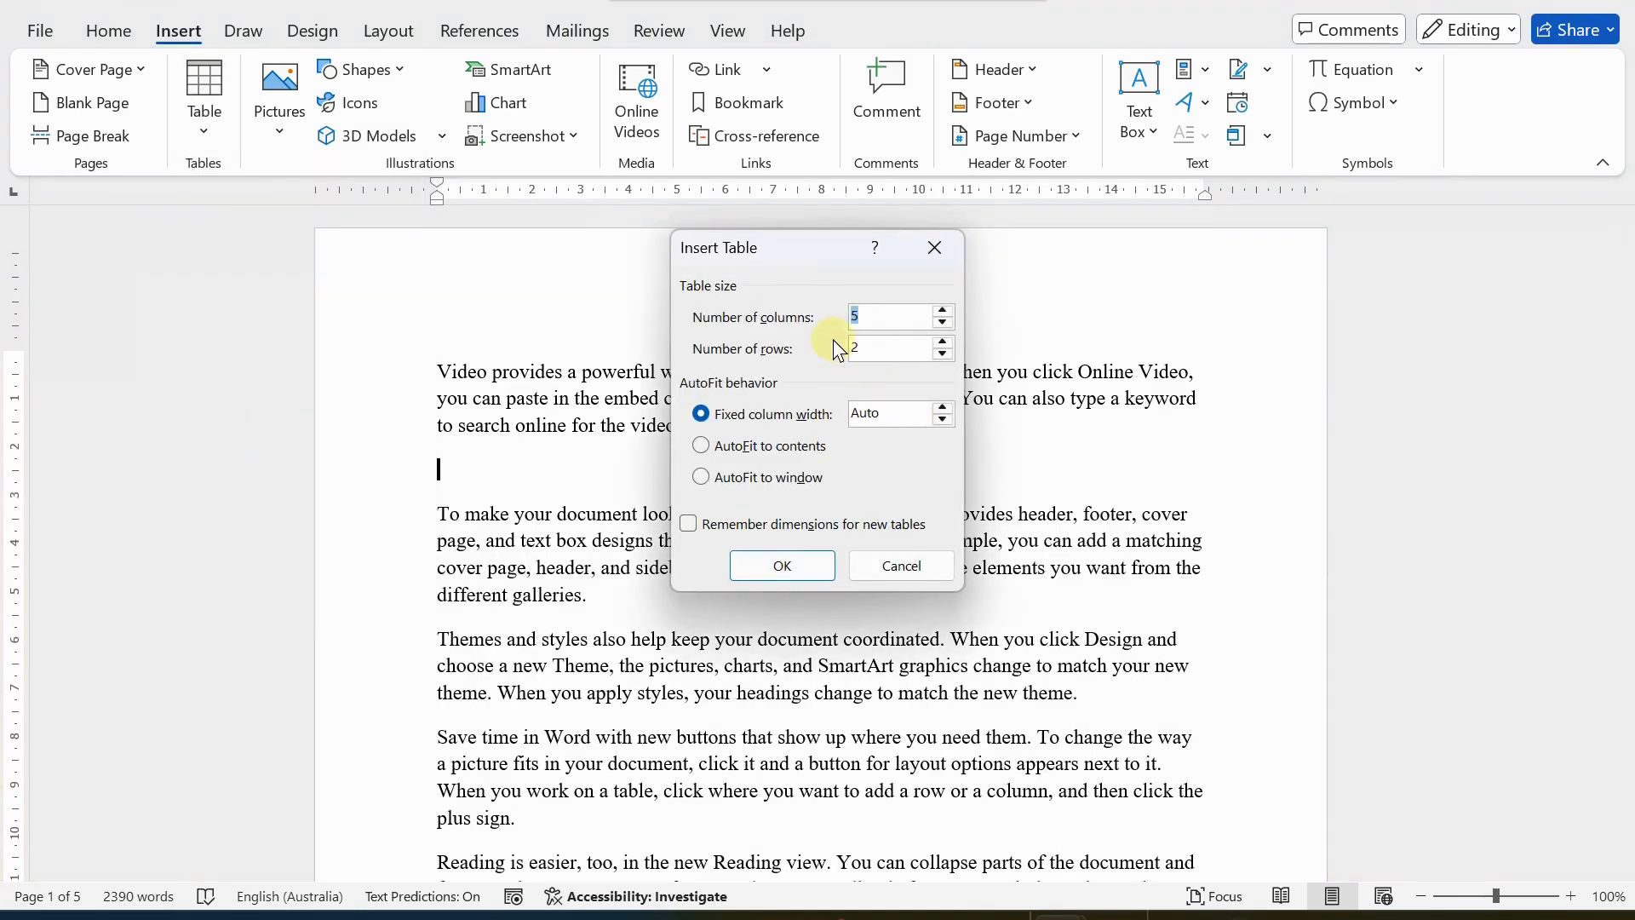
key("BackSpace")
type("3")
left_click(896, 350)
key("BackSpace")
type("15")
left_click(763, 564)
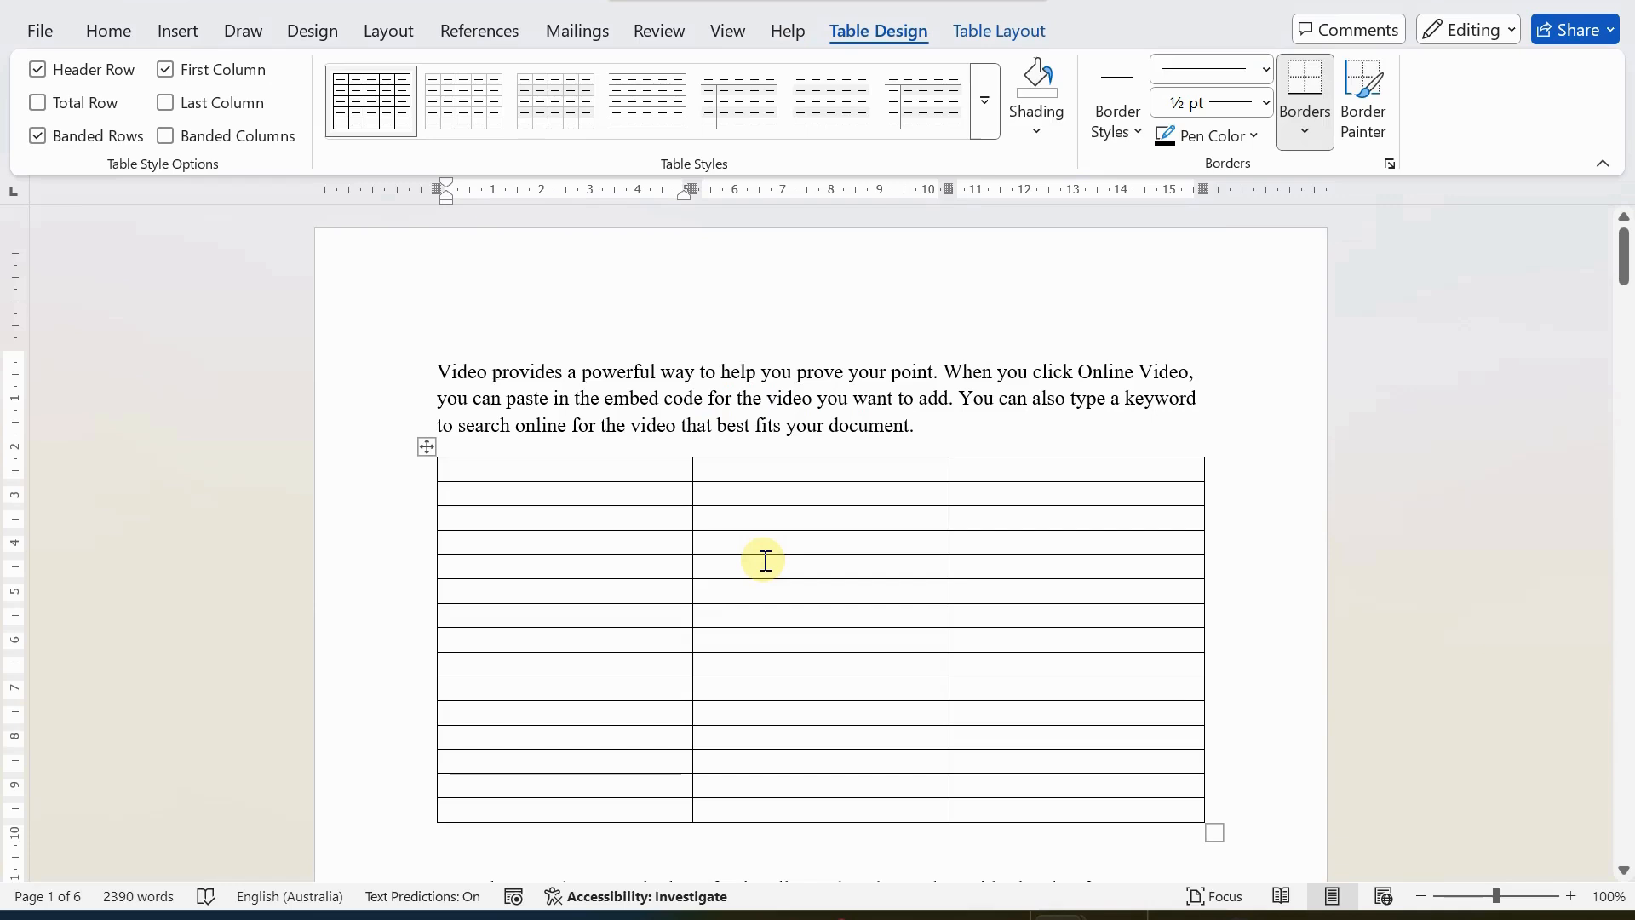
scroll(772, 568, "down", 2)
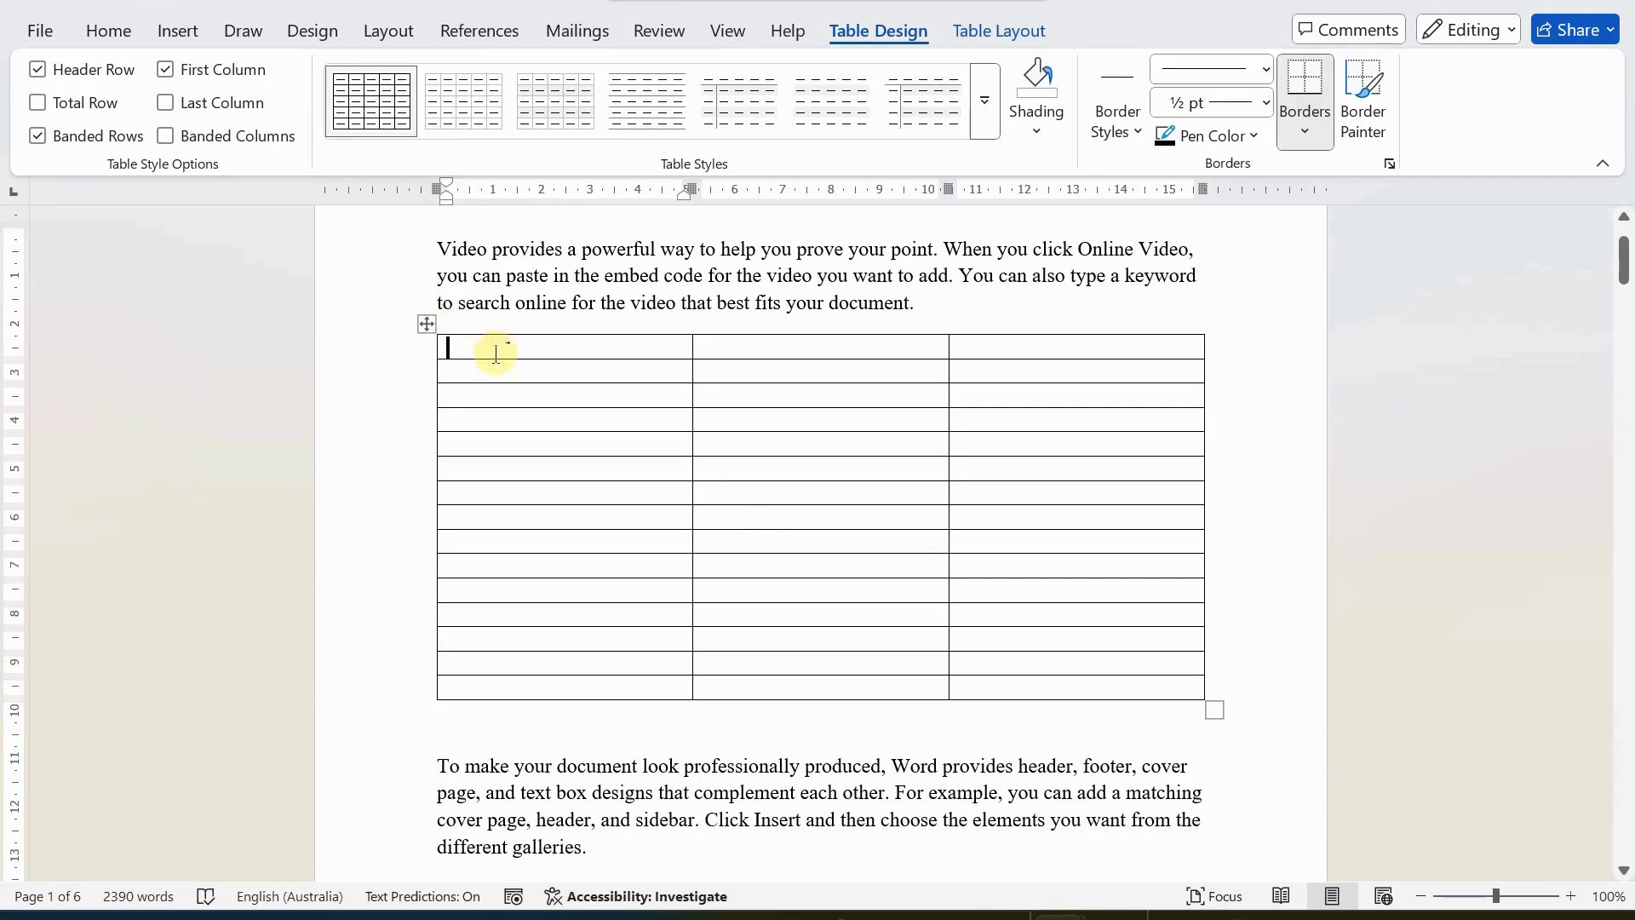
left_click(994, 33)
left_click(834, 30)
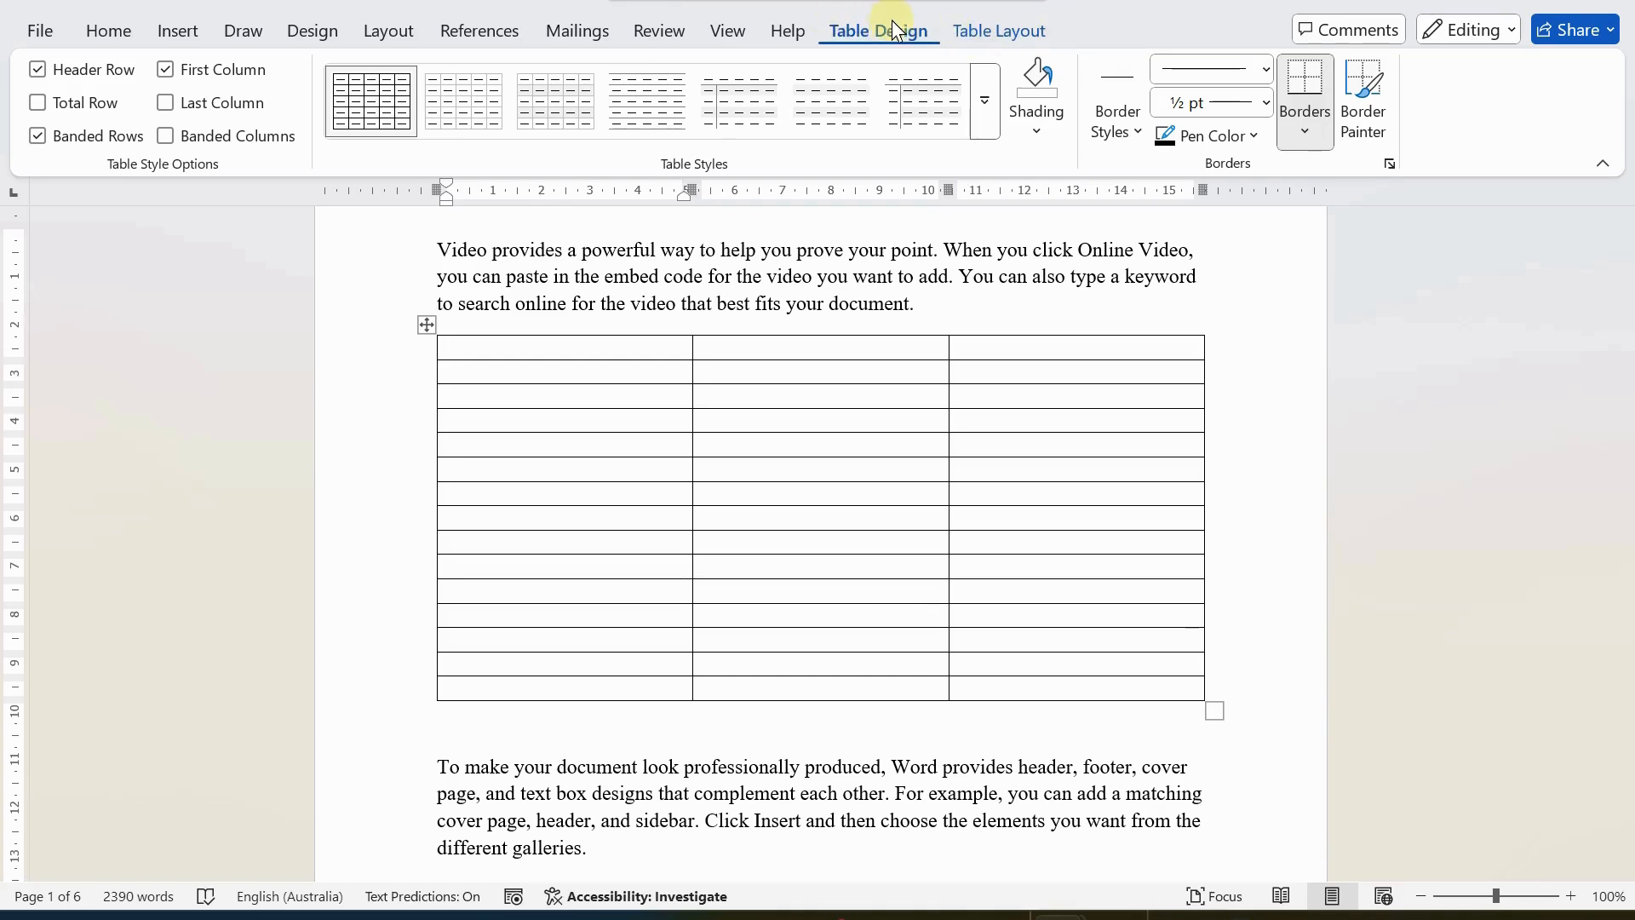
left_click(963, 29)
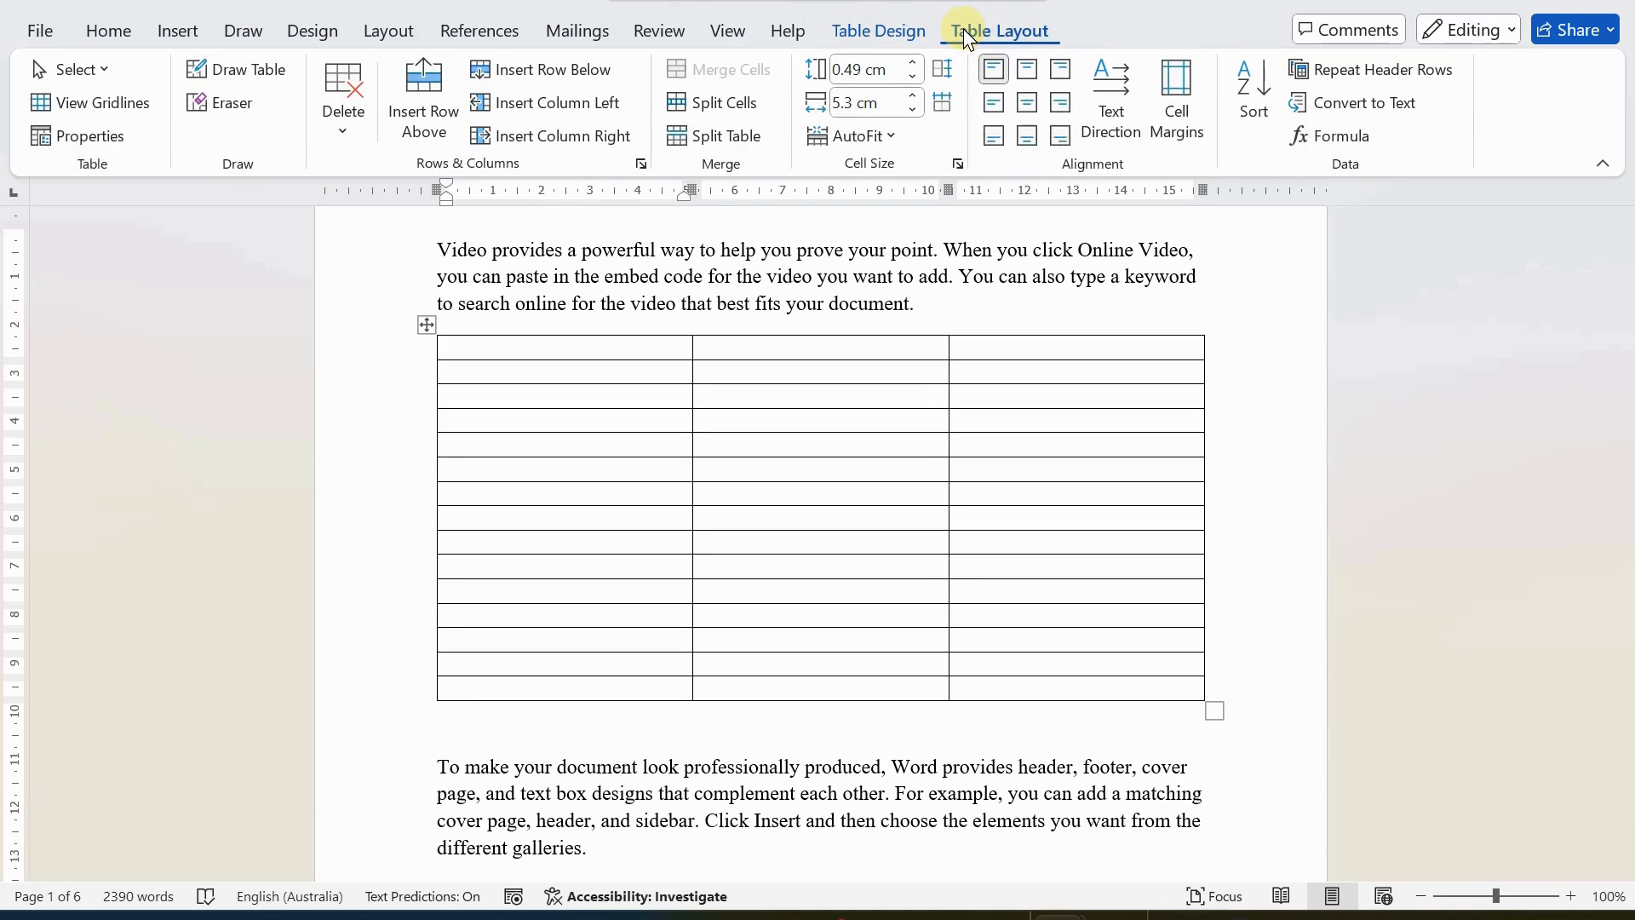
left_click(857, 29)
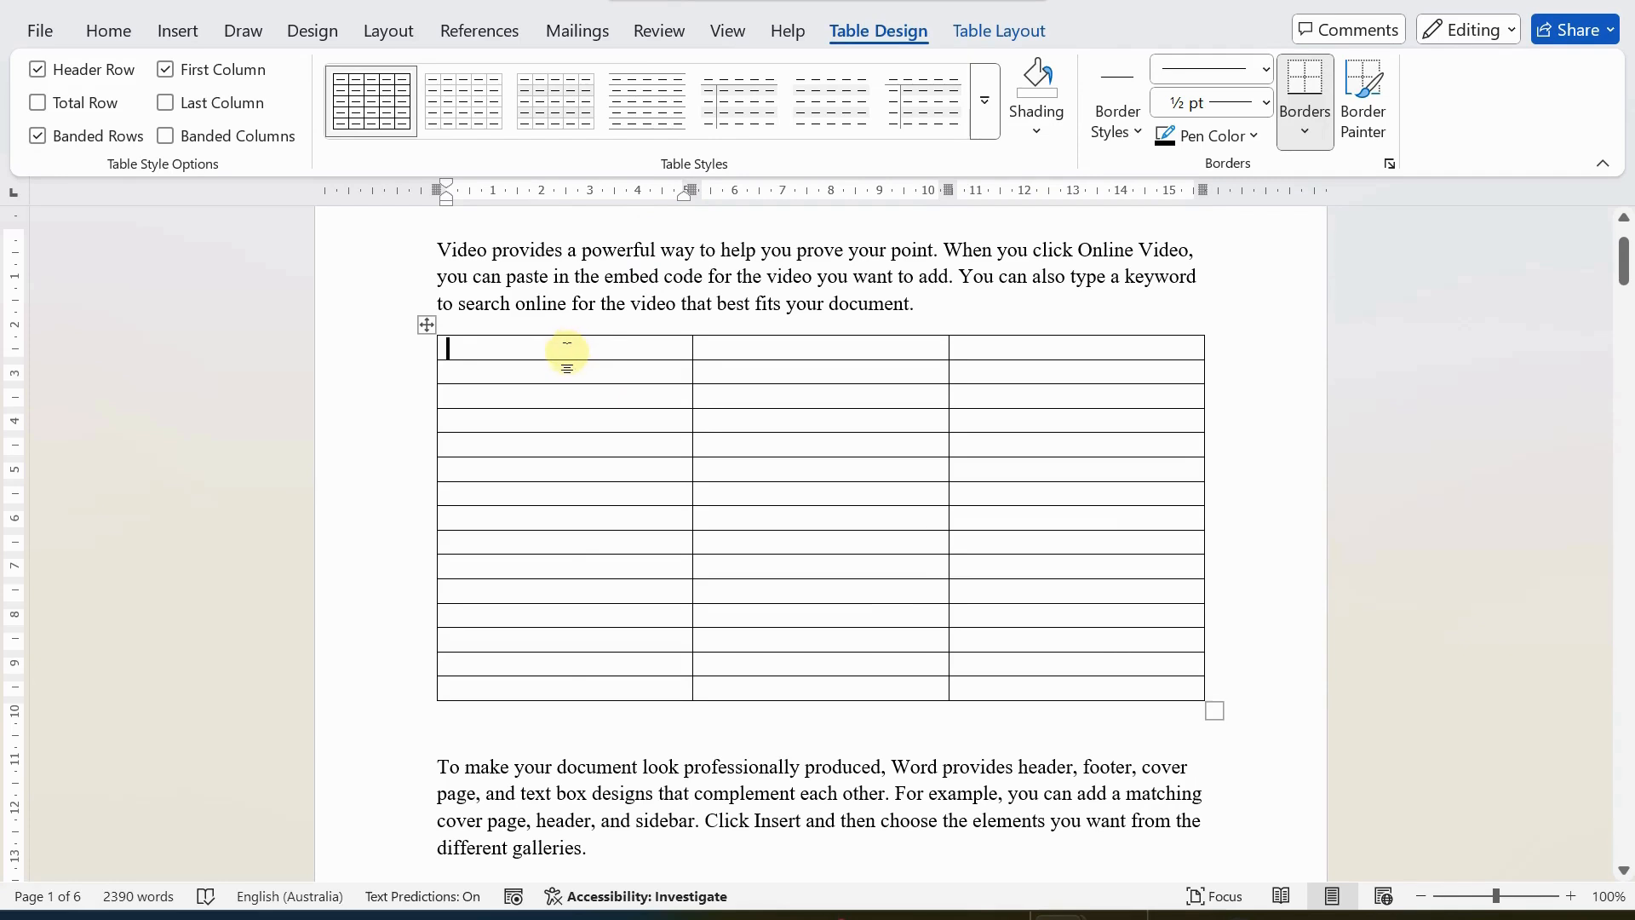
Enter the headings "Department" and "No of Employees" in the first two cells of the table's top row.
type("Department")
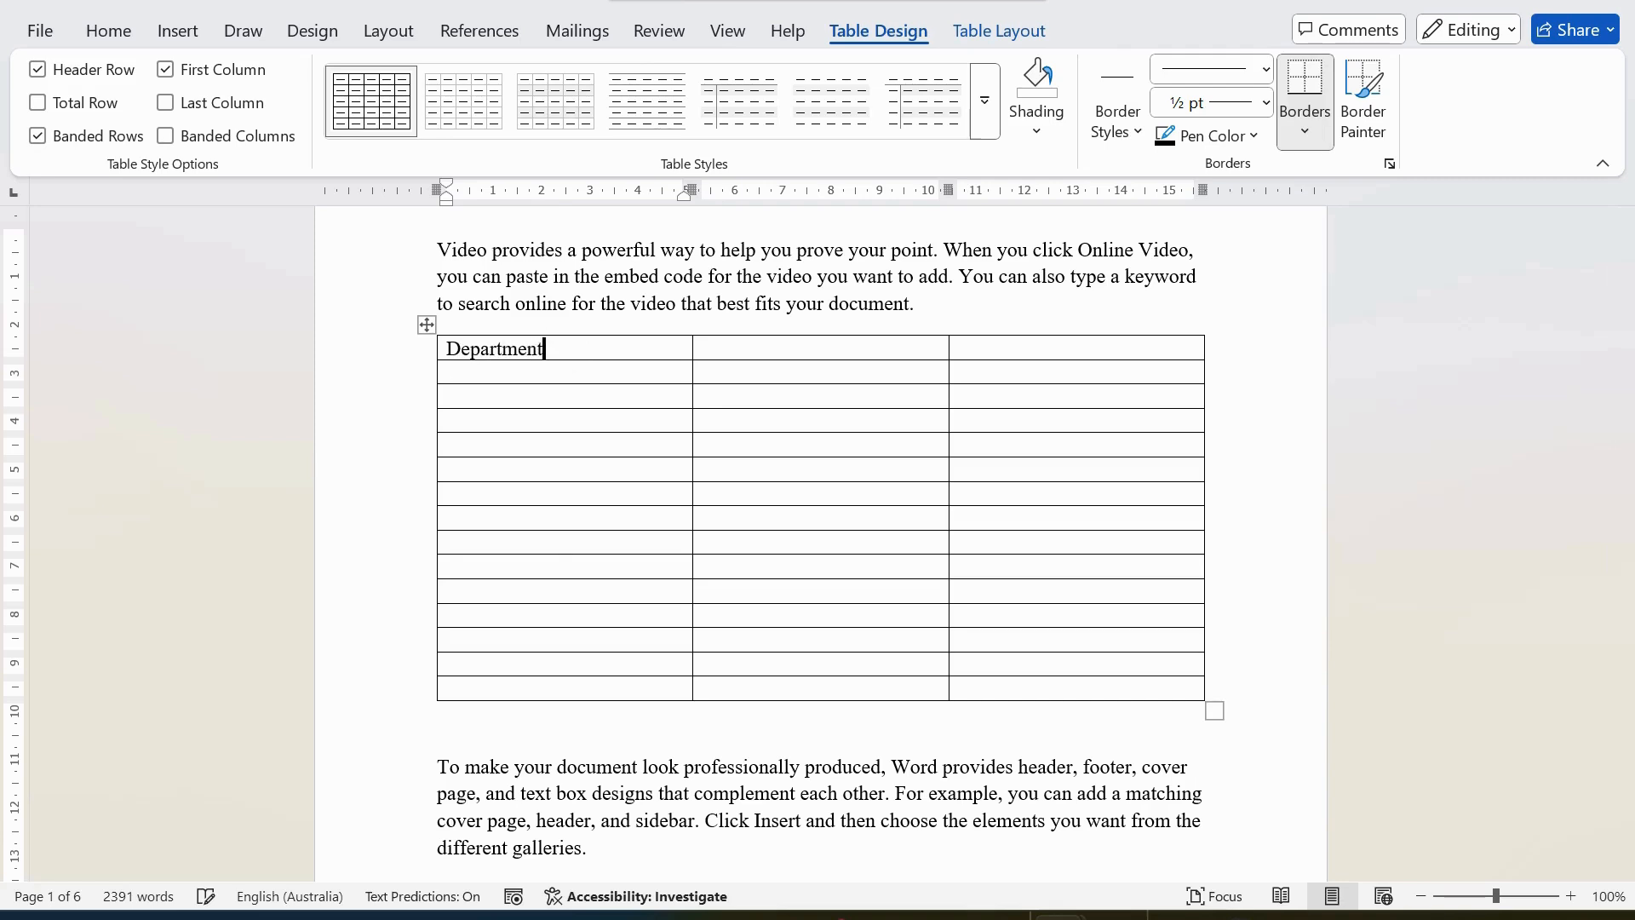
key("Tab")
type("No of Emp")
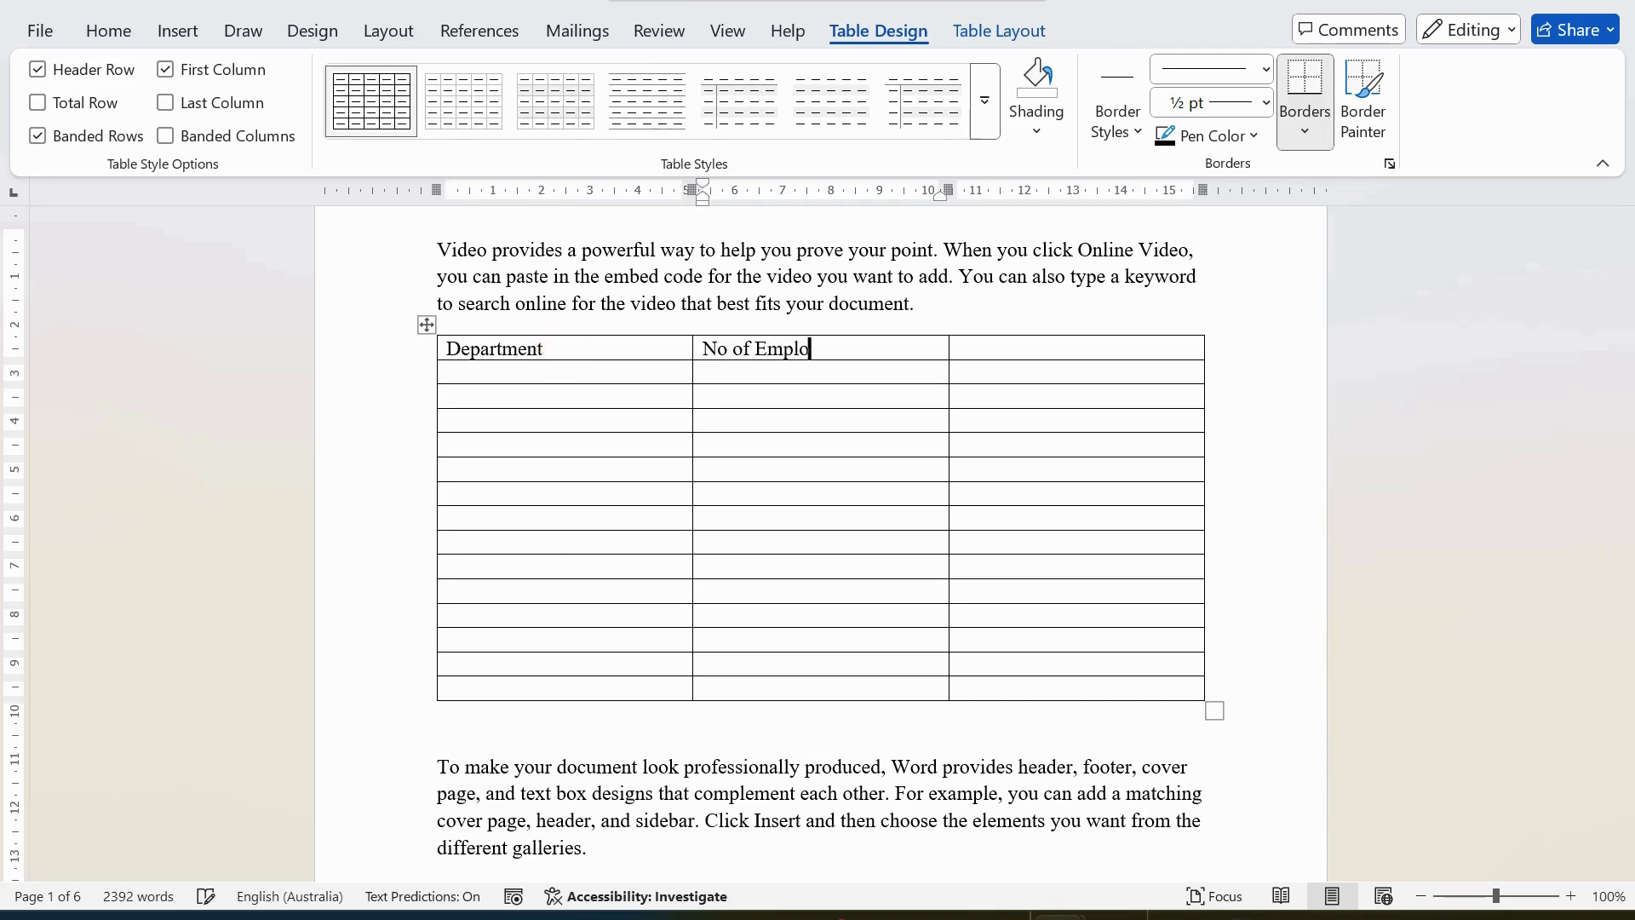
type("loyees")
key("Tab")
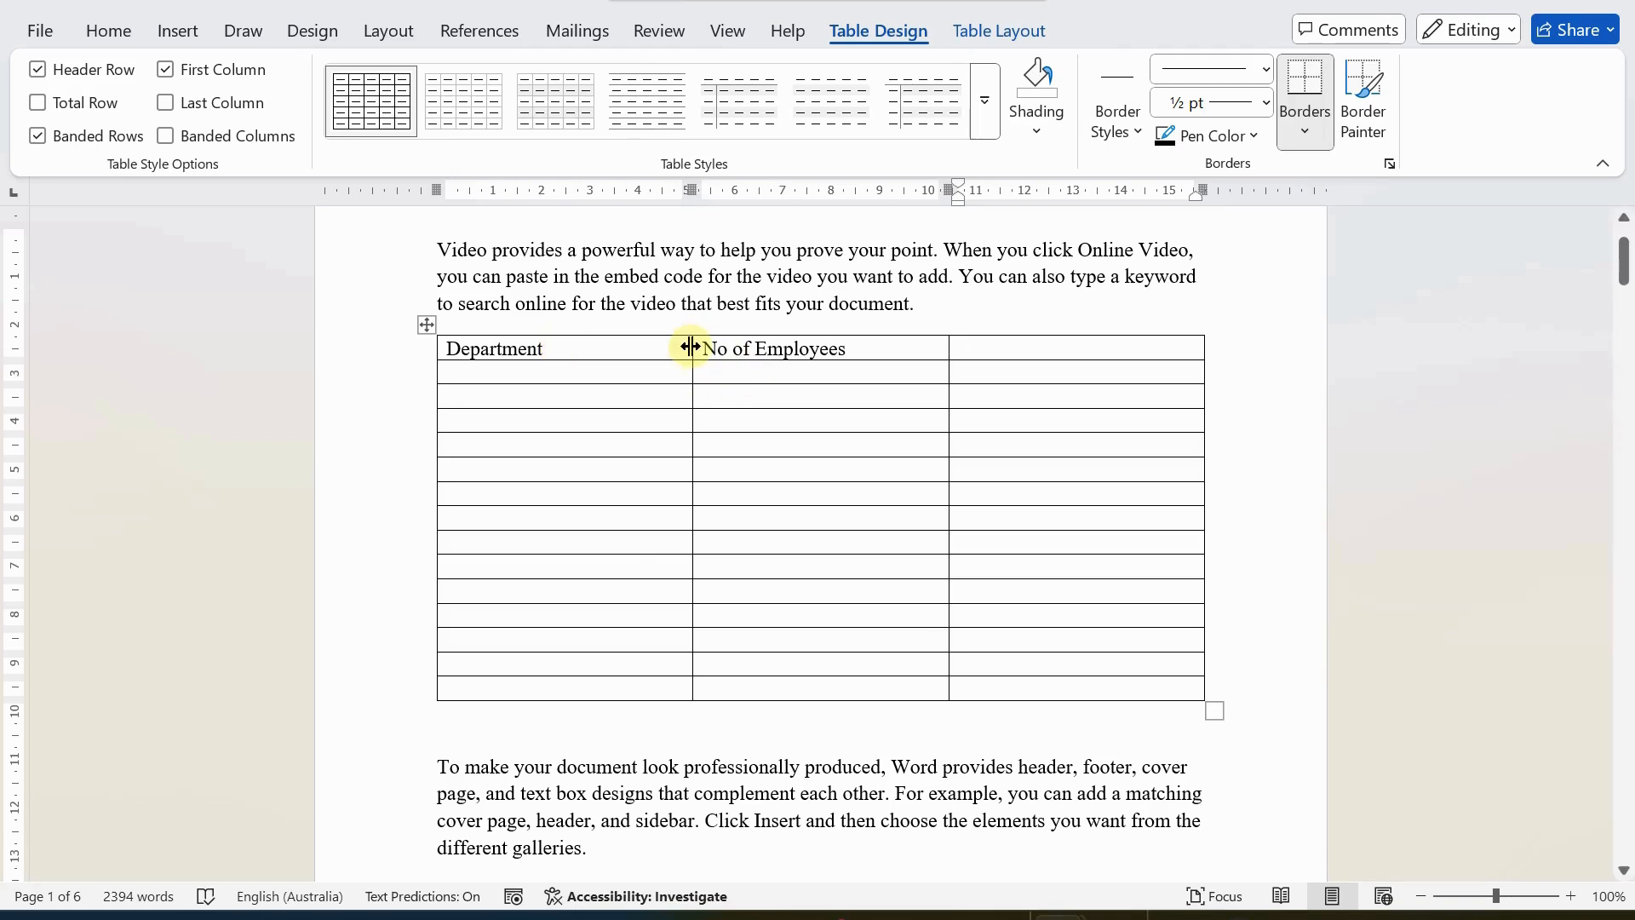
Narrow the table's first two columns to fit their headings and enter "Department Manager" as the third column's heading.
left_click_drag(691, 348, 593, 343)
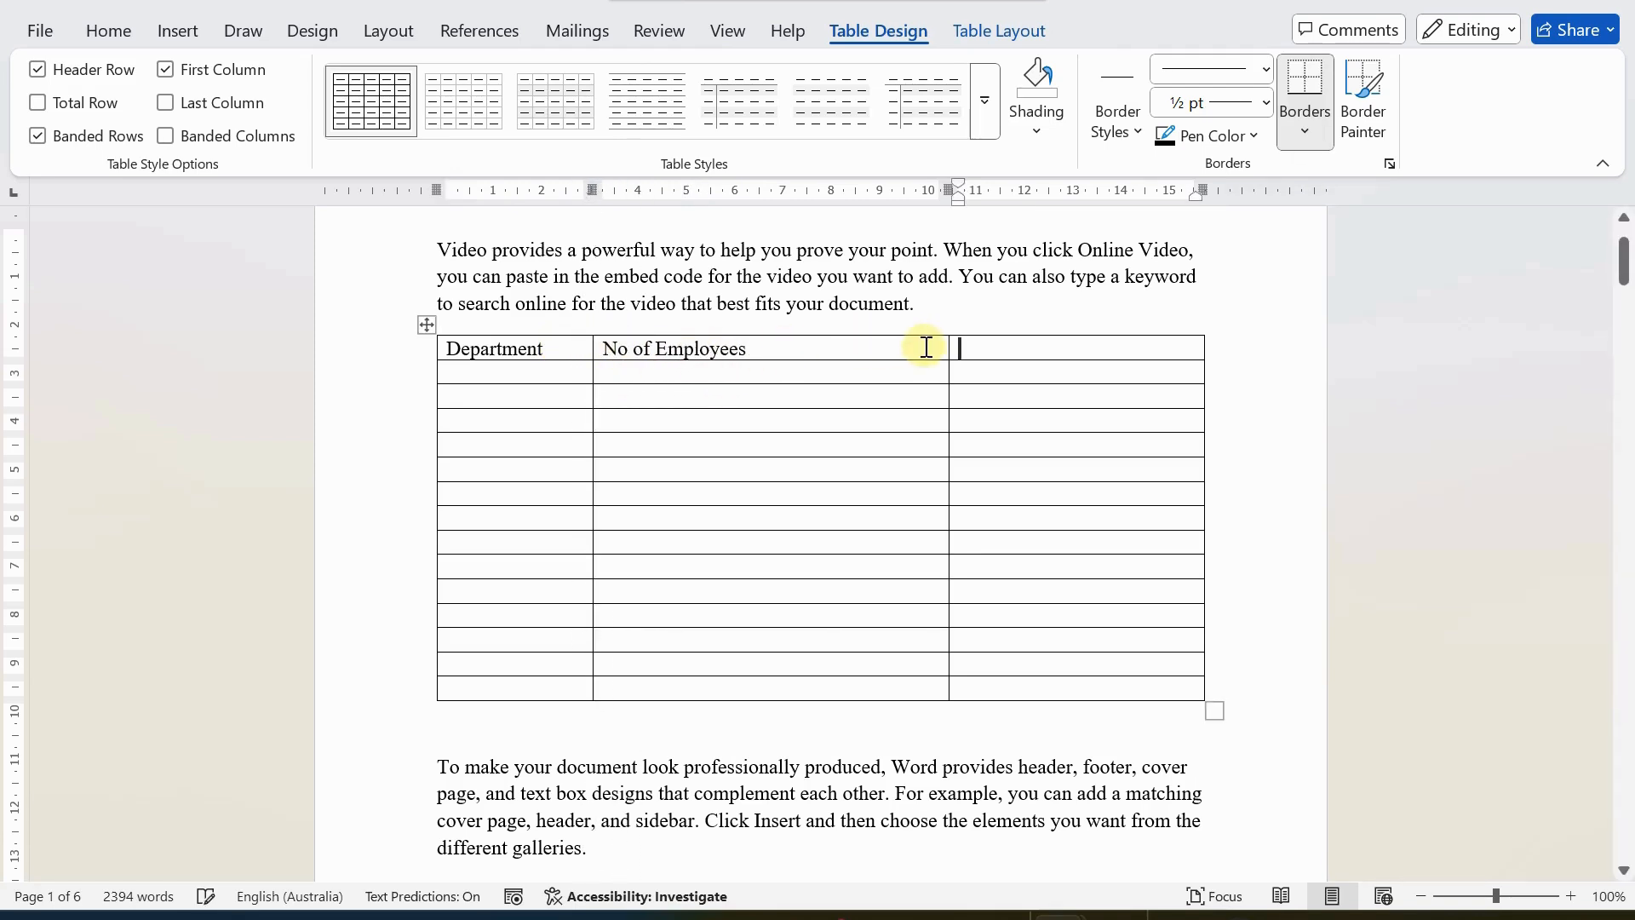
left_click_drag(946, 349, 774, 347)
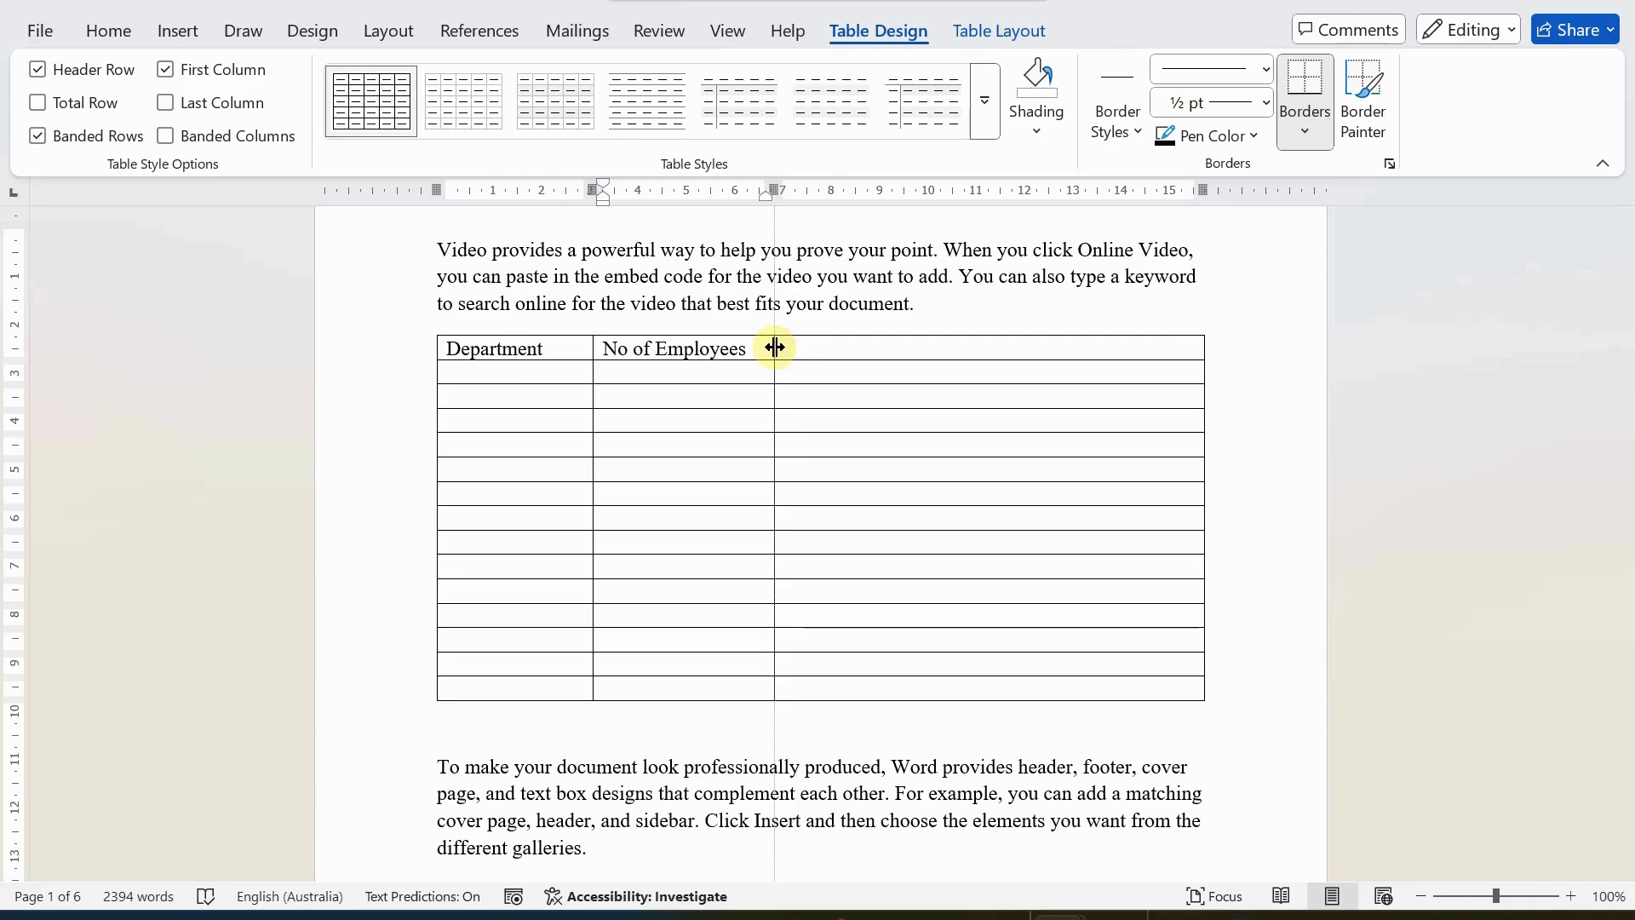
type("dEPA")
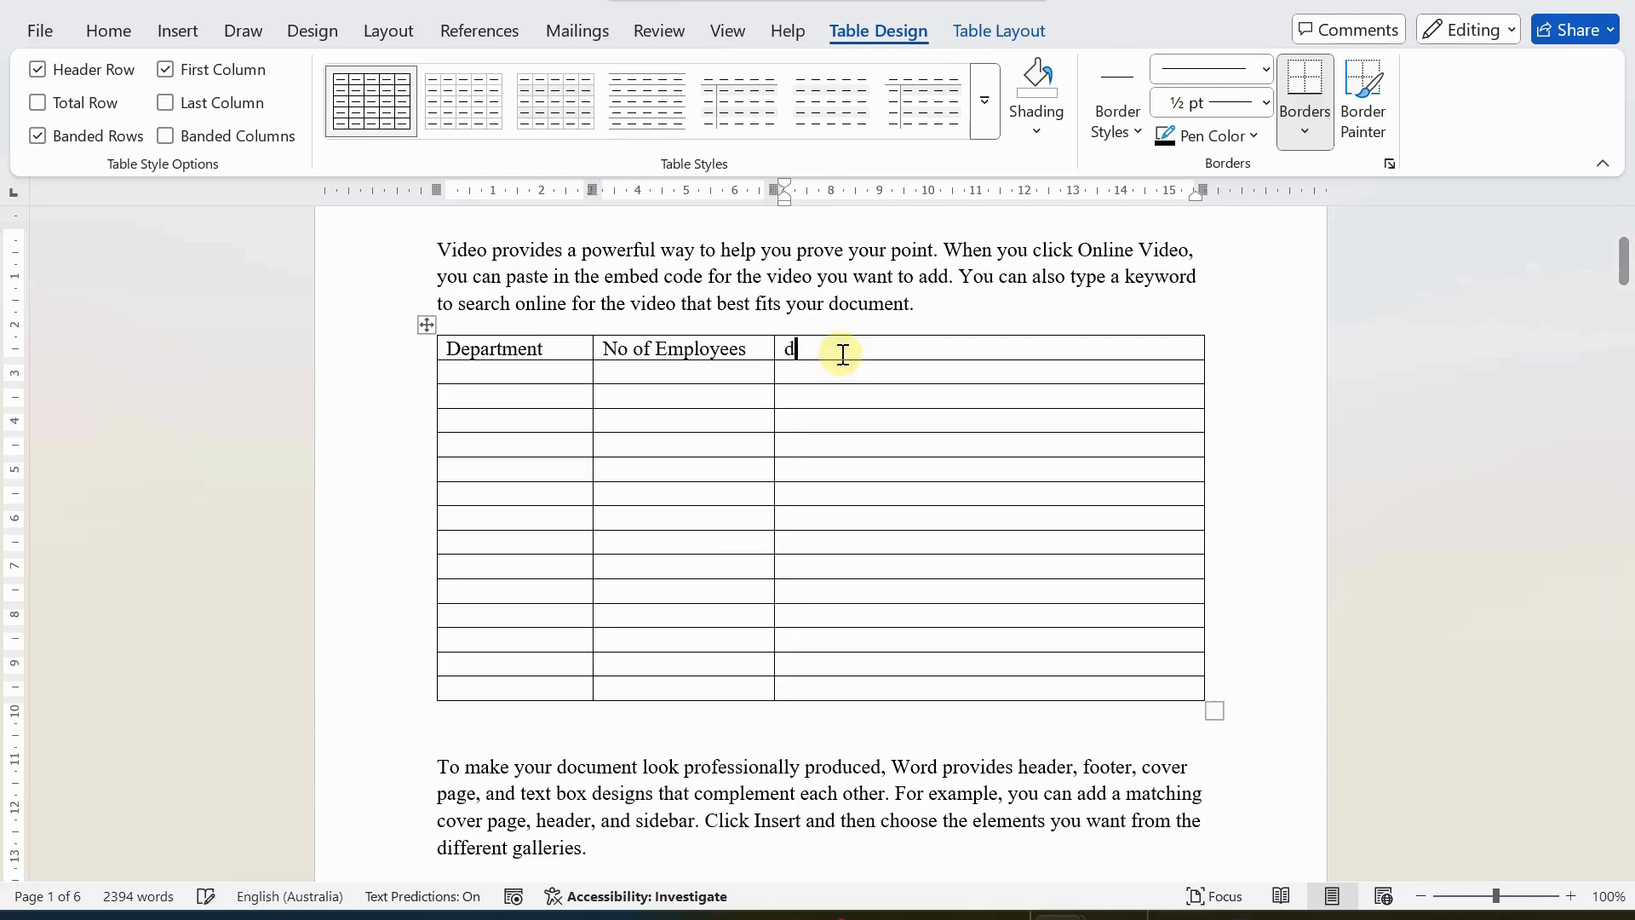
key("BackSpace")
key("BackSpace")
key("BackSpace")
key("BackSpace")
type("Depa")
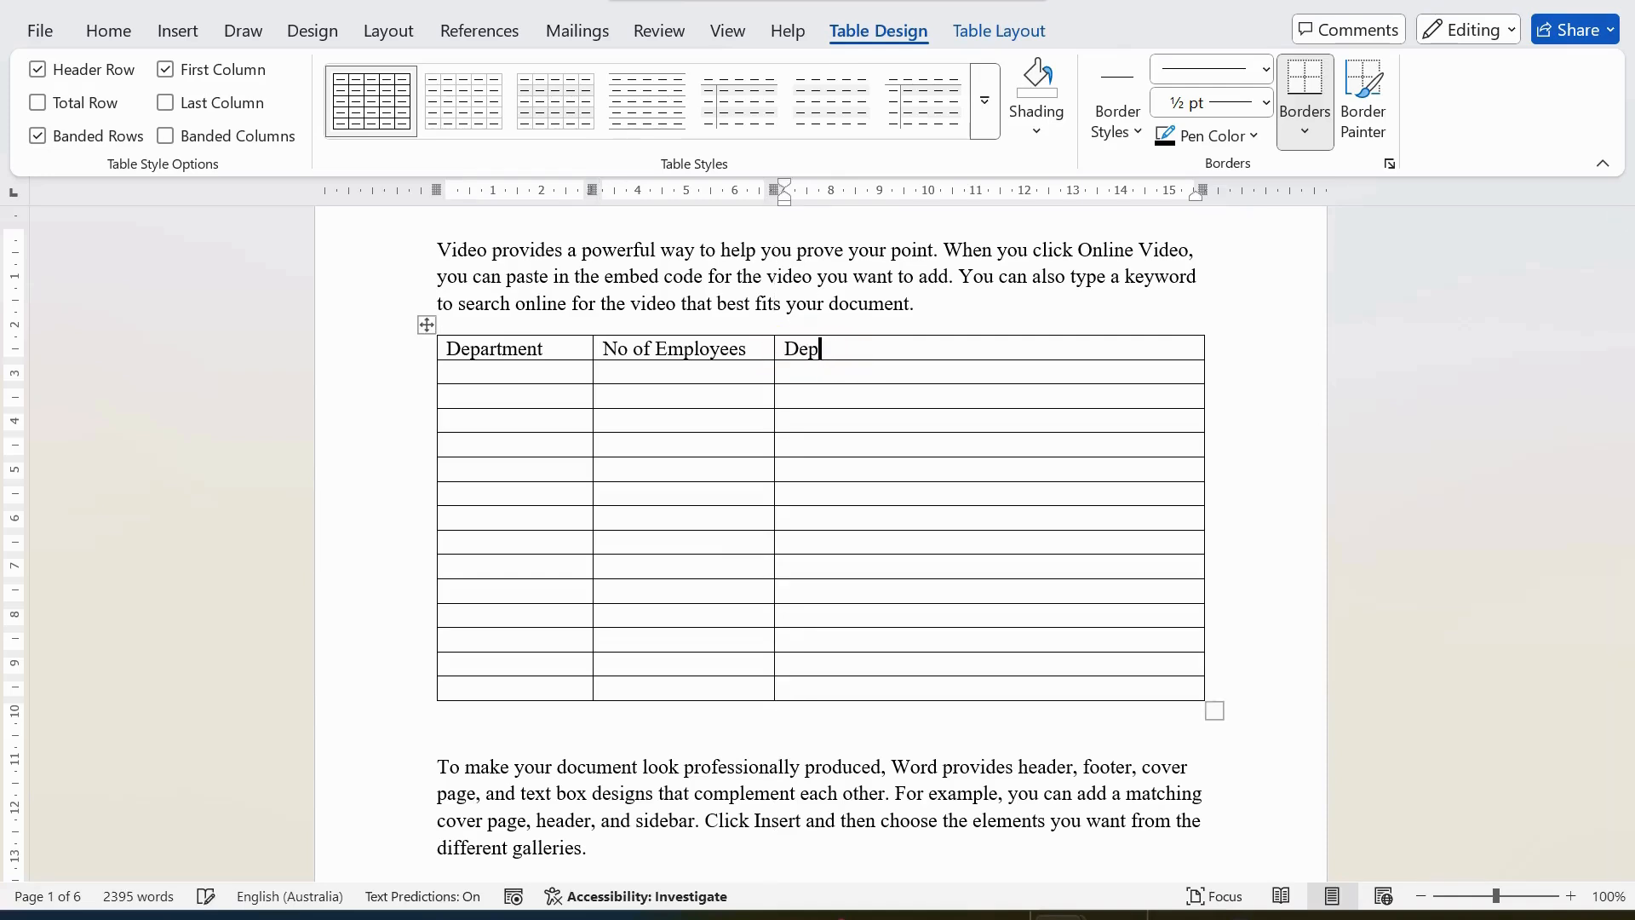
key("BackSpace")
key("BackSpace")
type("epartment Manager")
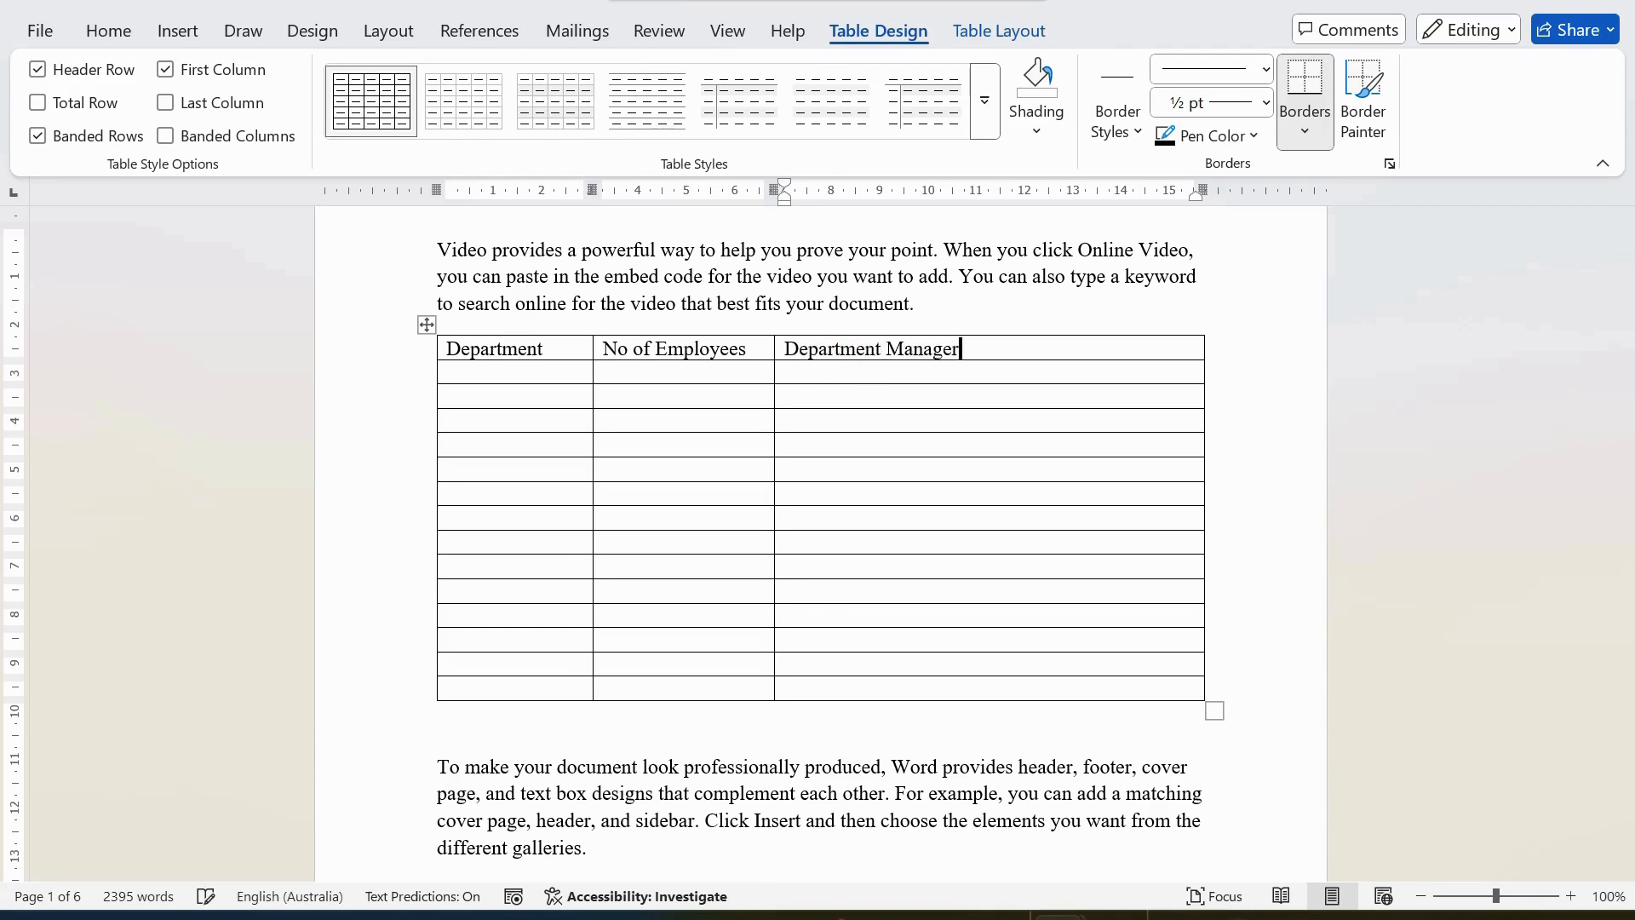
Fill the row below the headings with department "Accounts", 34 employees and the department manager's full name.
left_click(533, 375)
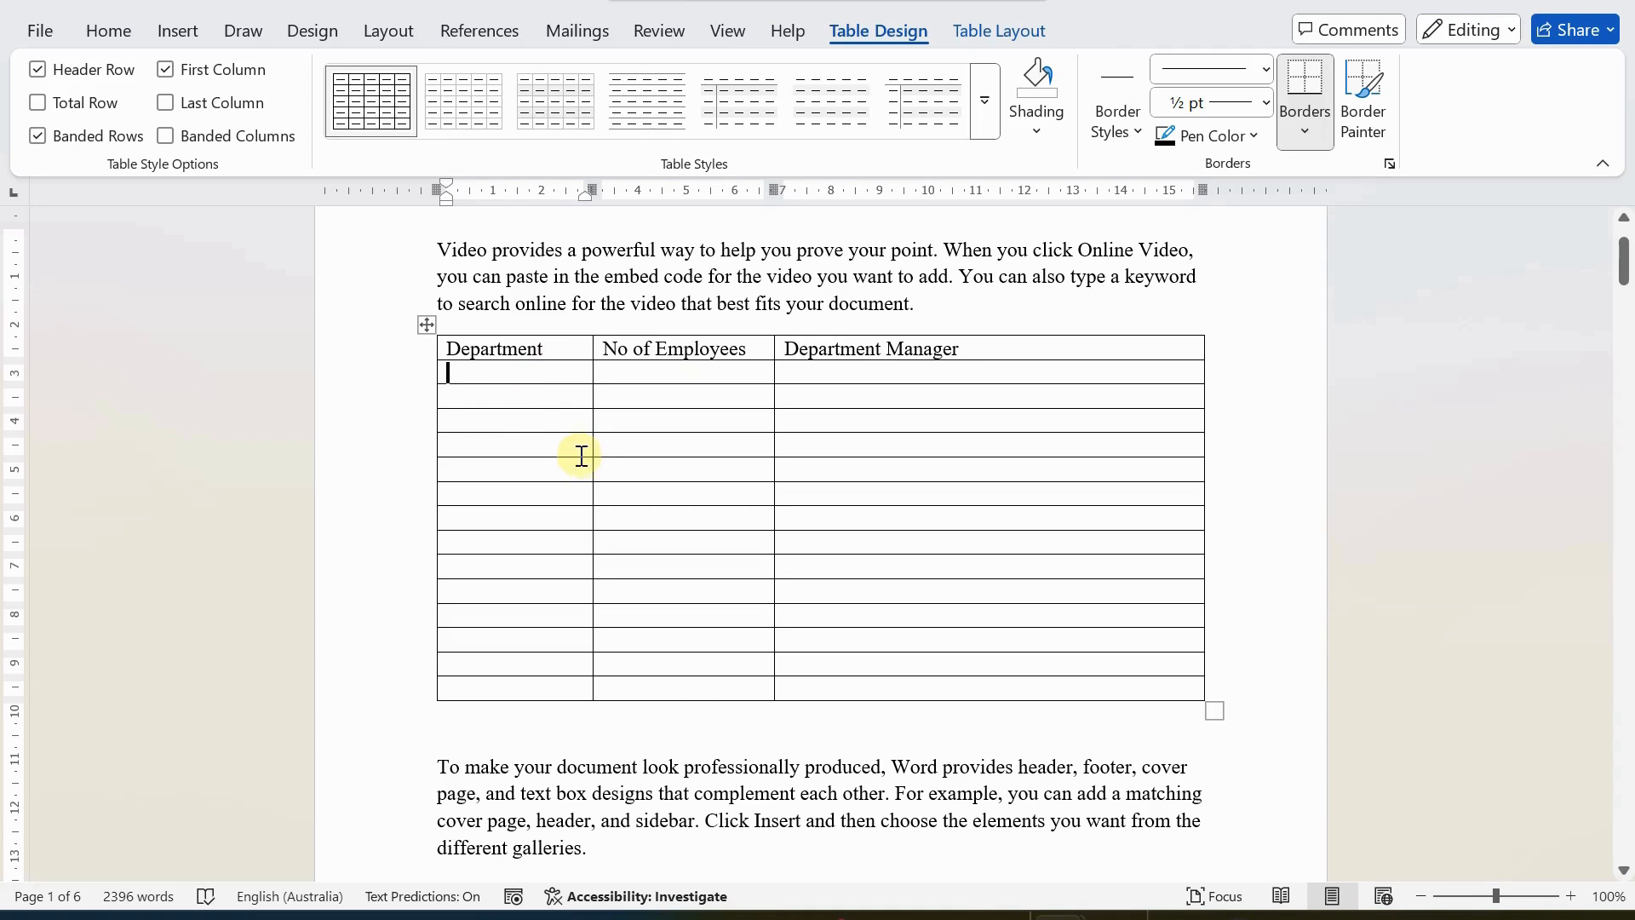
type("Accounts")
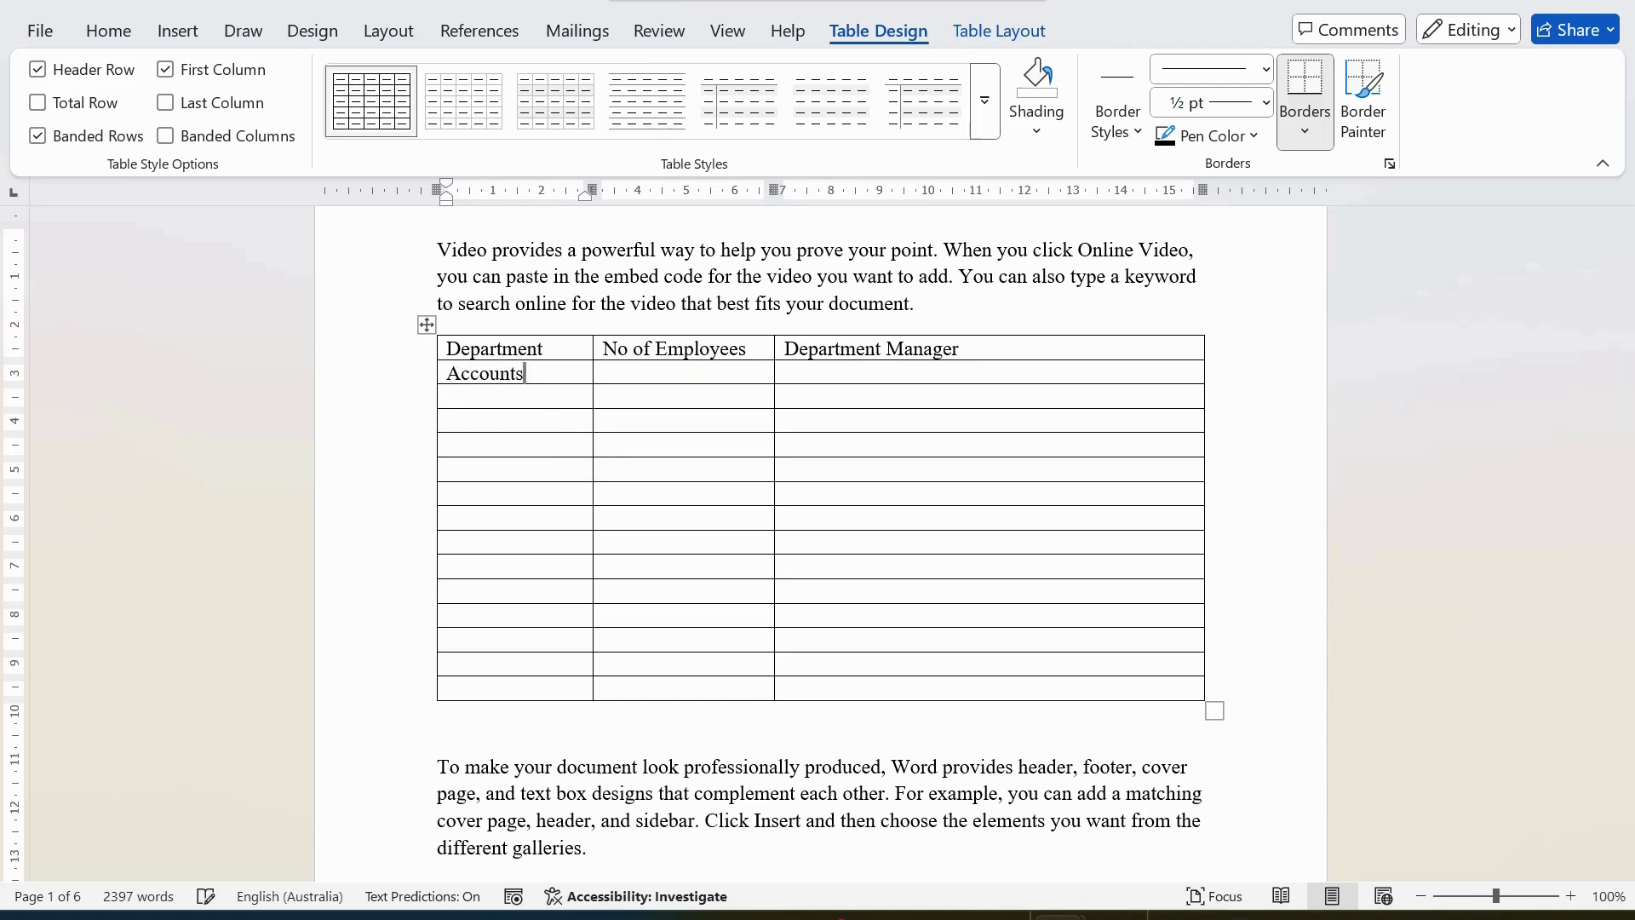
key("Tab")
type("34")
key("Tab")
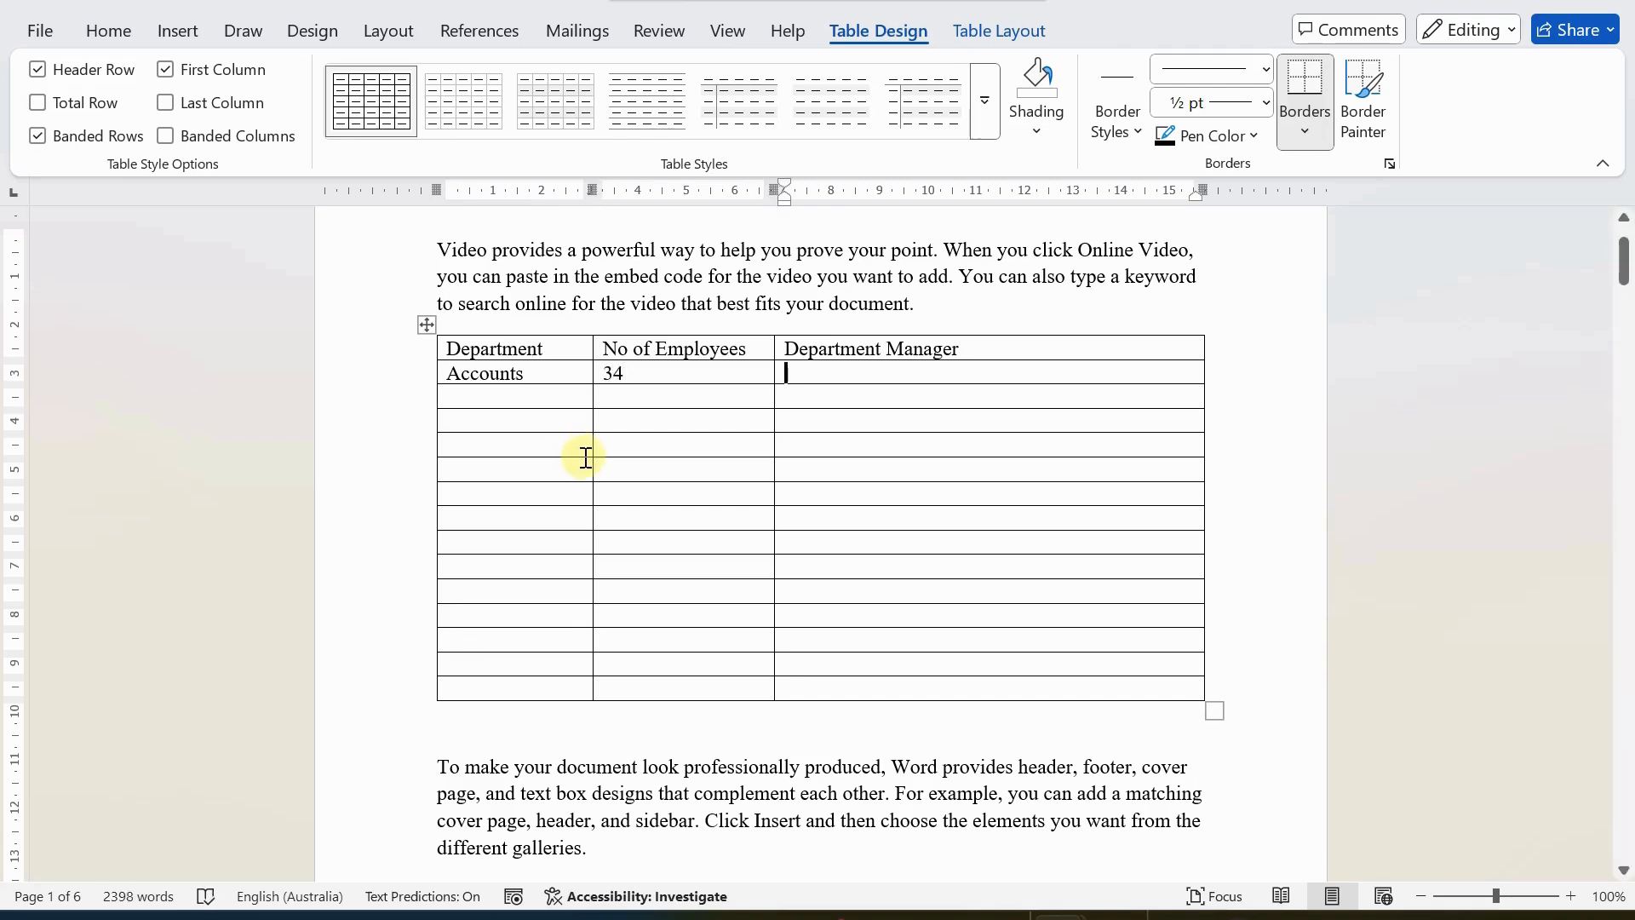
type("Alex ")
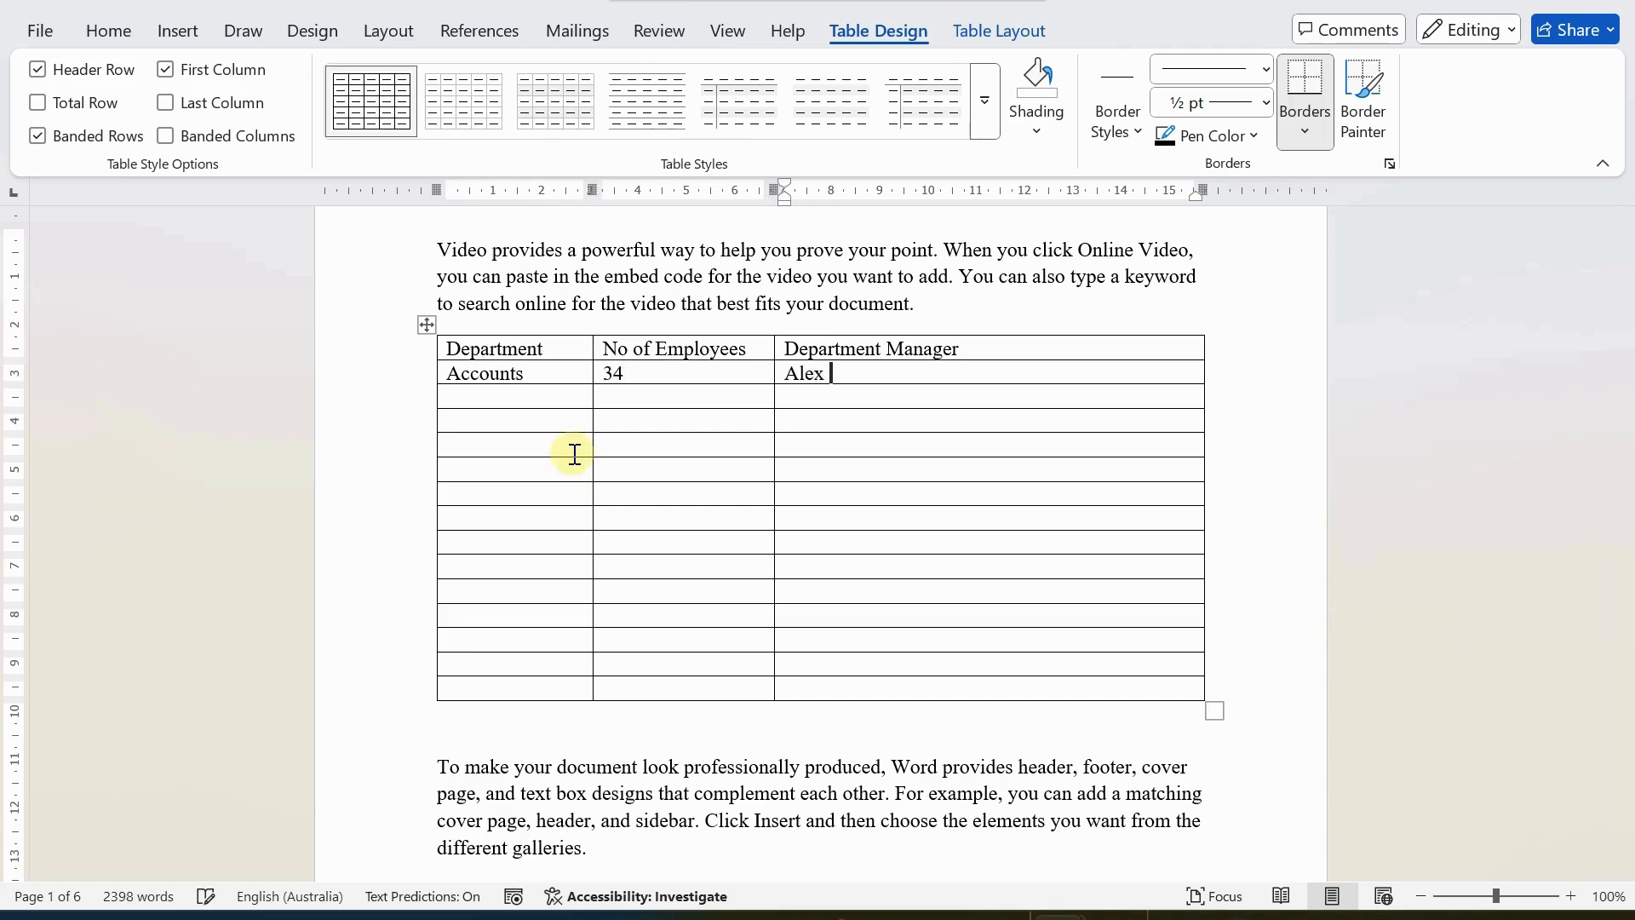
type("Mangio")
Enter "Corporate Affairs" as the department and 20 as its number of employees in the row below Accounts.
left_click(644, 397)
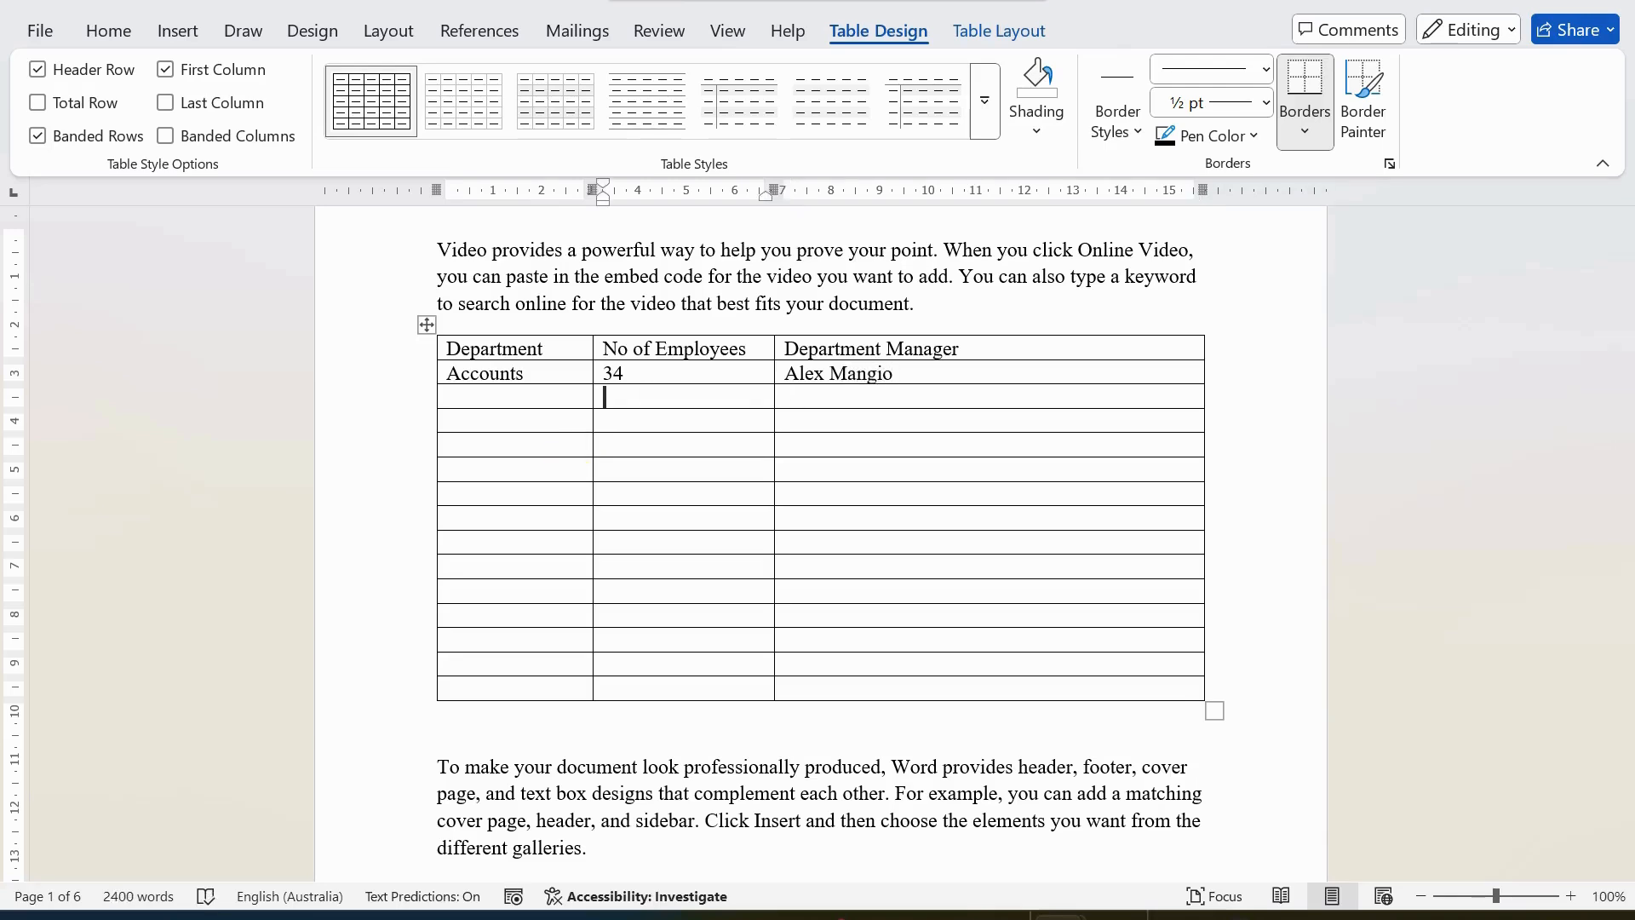
key("shift+Tab")
type("Corrporat")
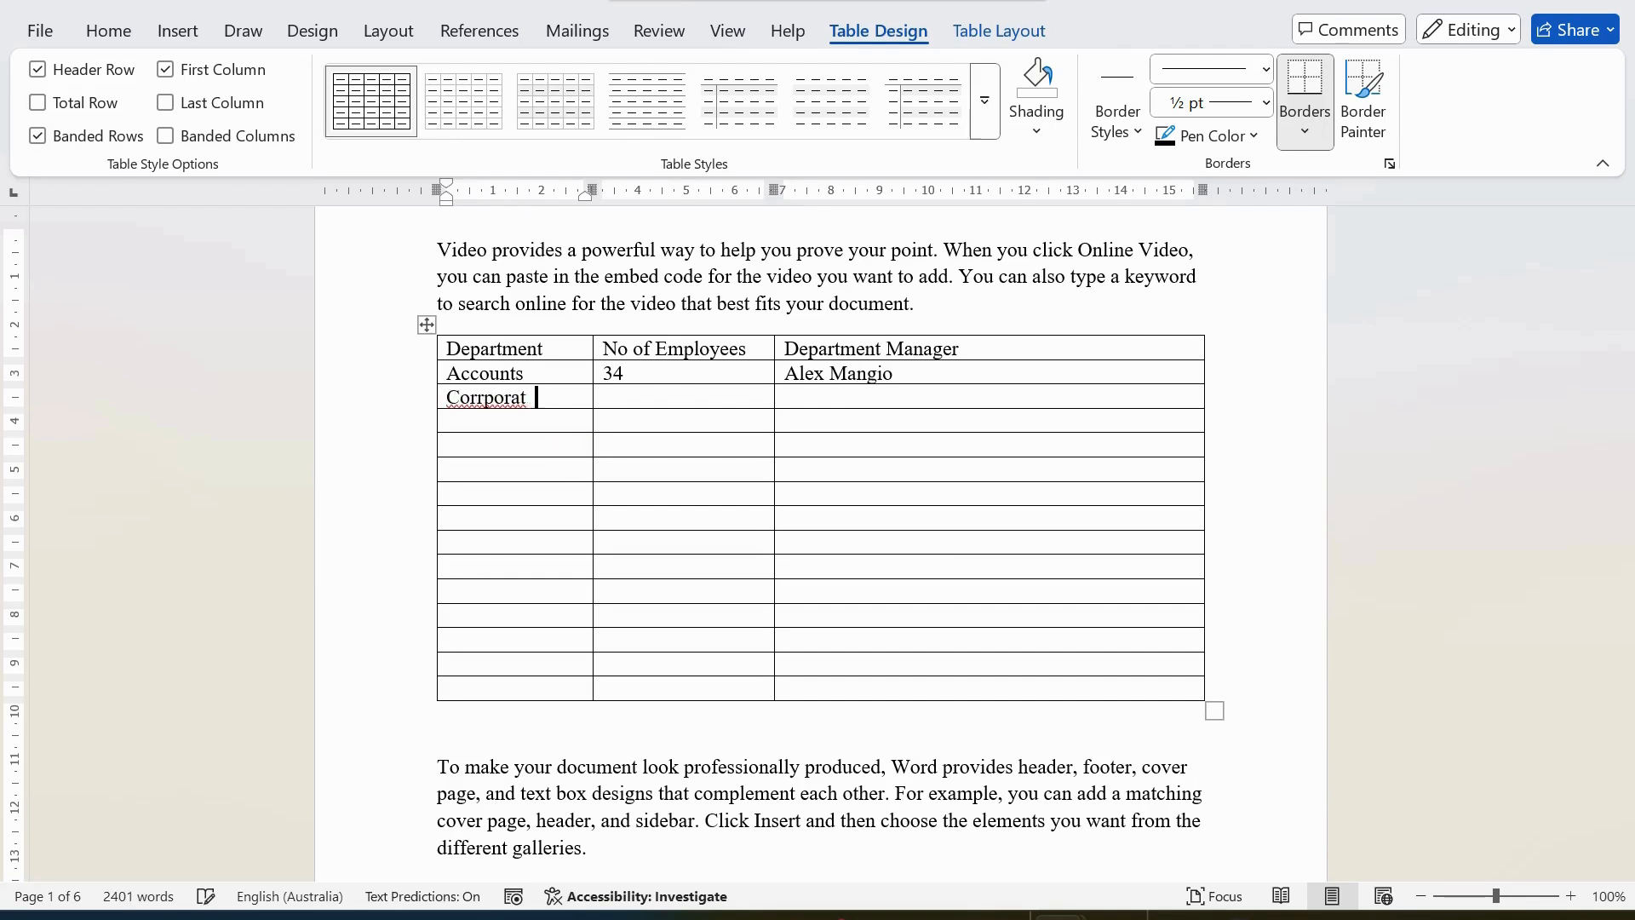
key("BackSpace")
key("BackSpace")
key("BackSpace")
type("porate Affa")
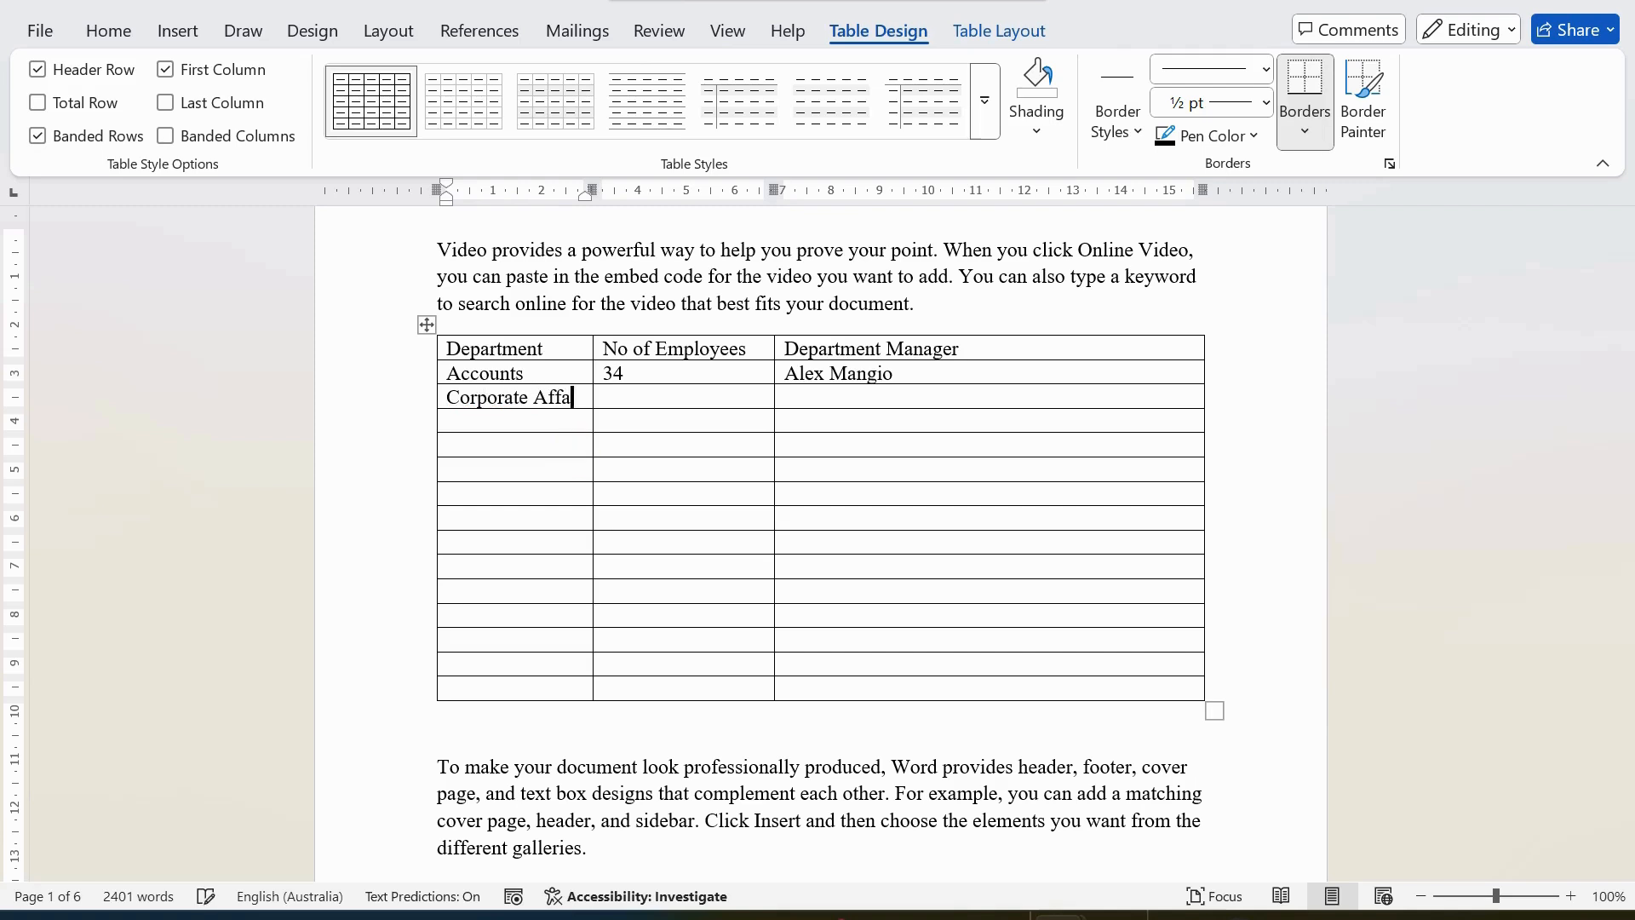
type("irs")
key("Tab")
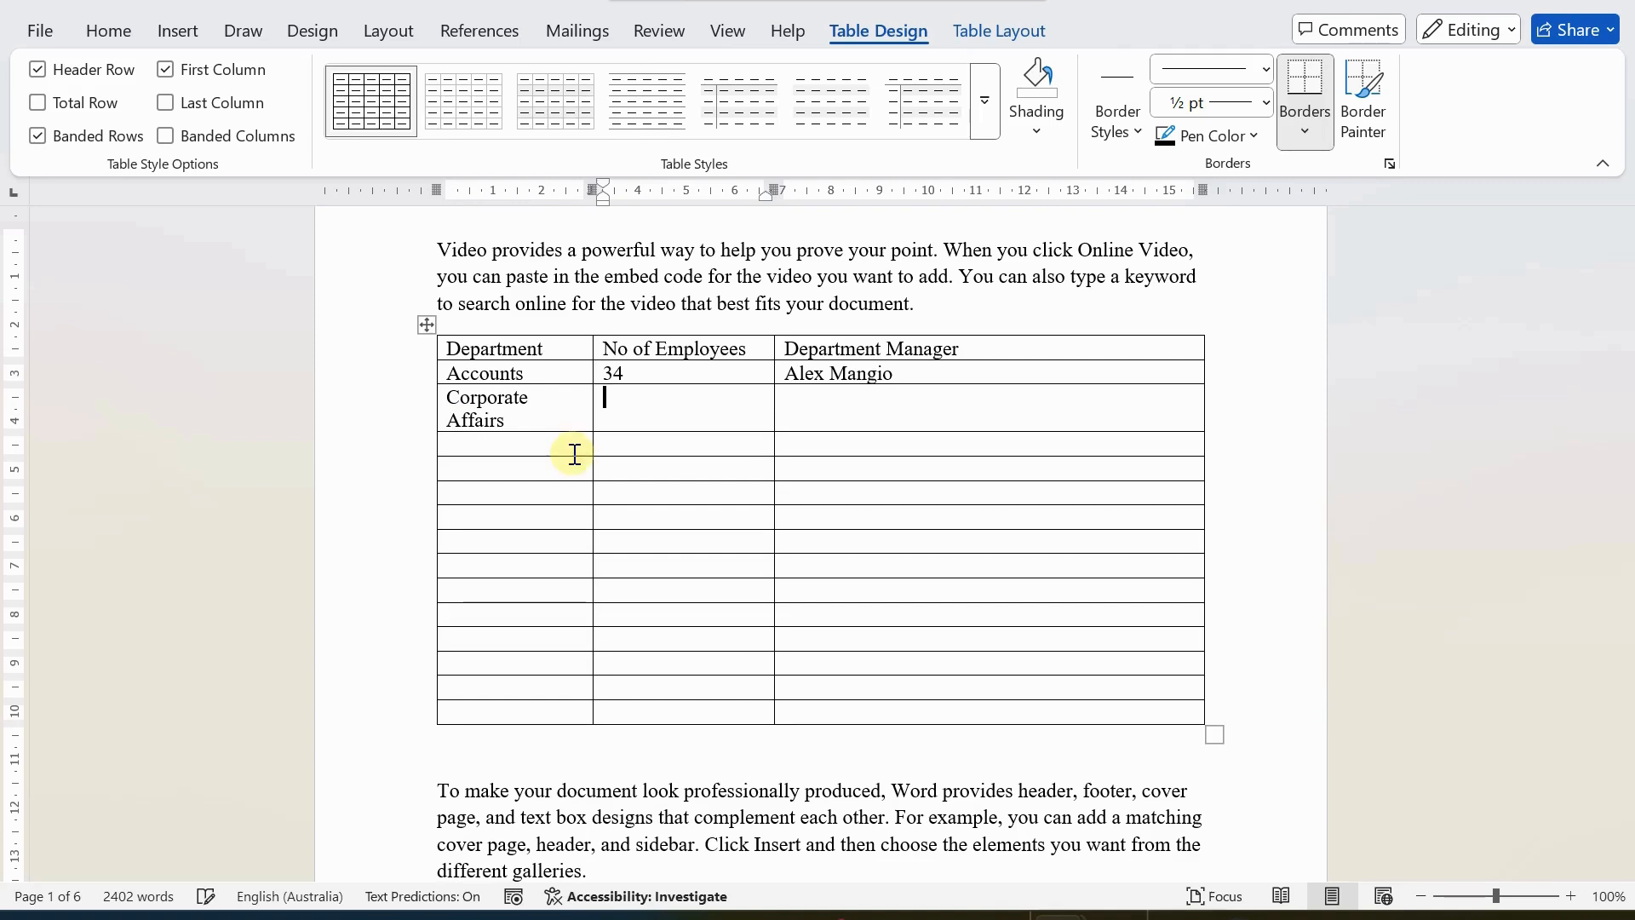
type("20")
key("Tab")
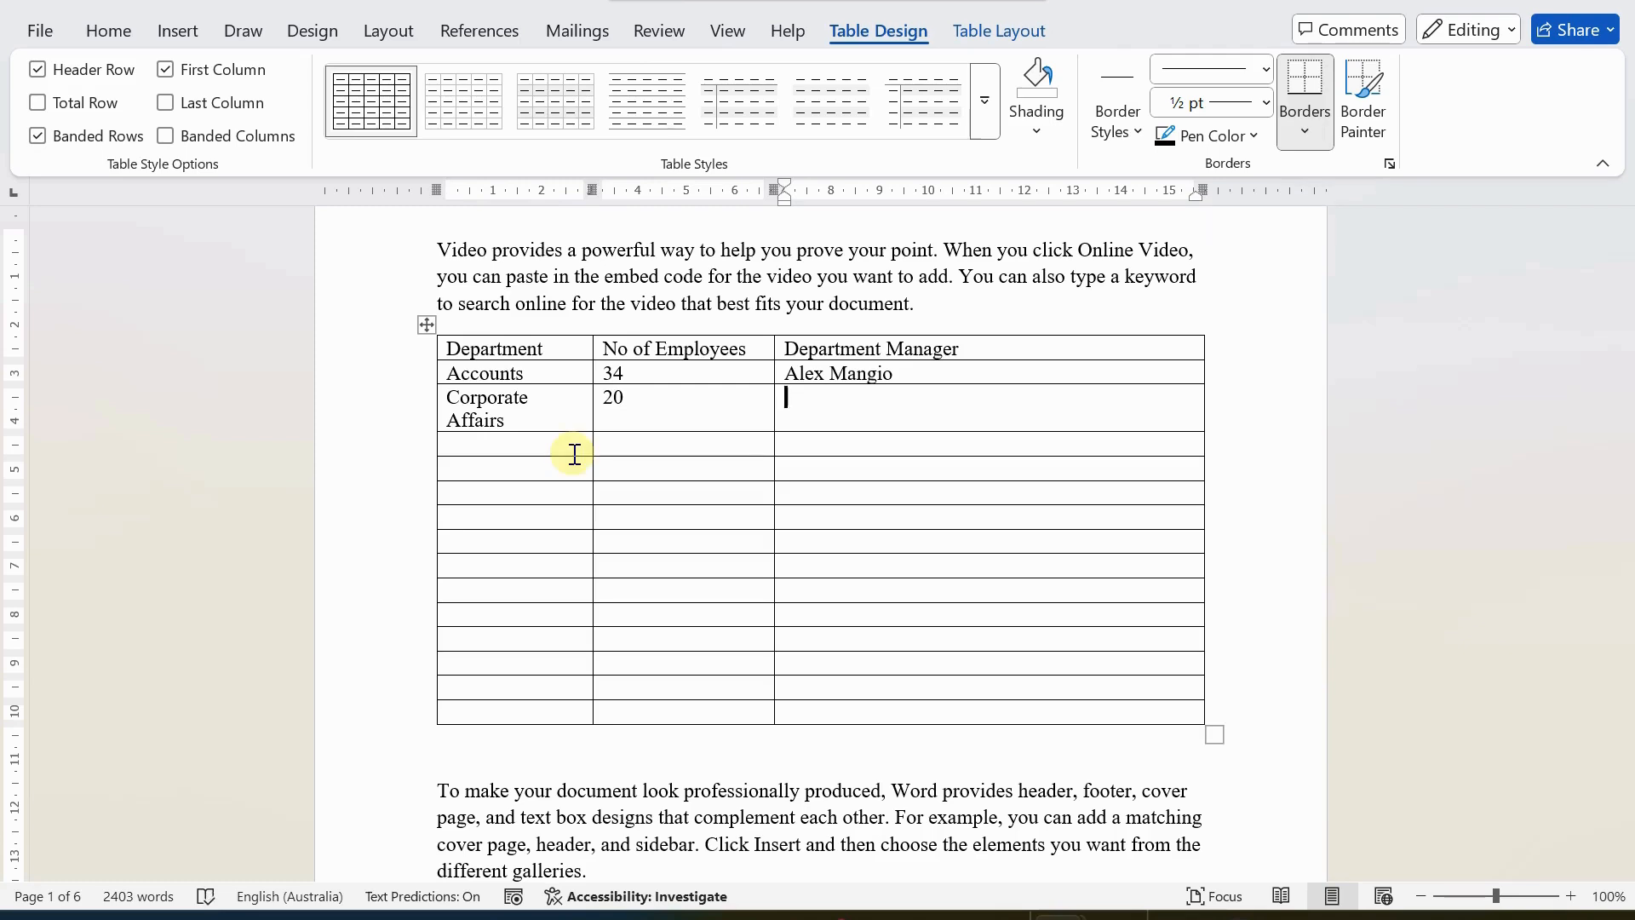
Enter the department manager's title "Mrs." and full name in the Corporate Affairs row.
type("Mrs. ")
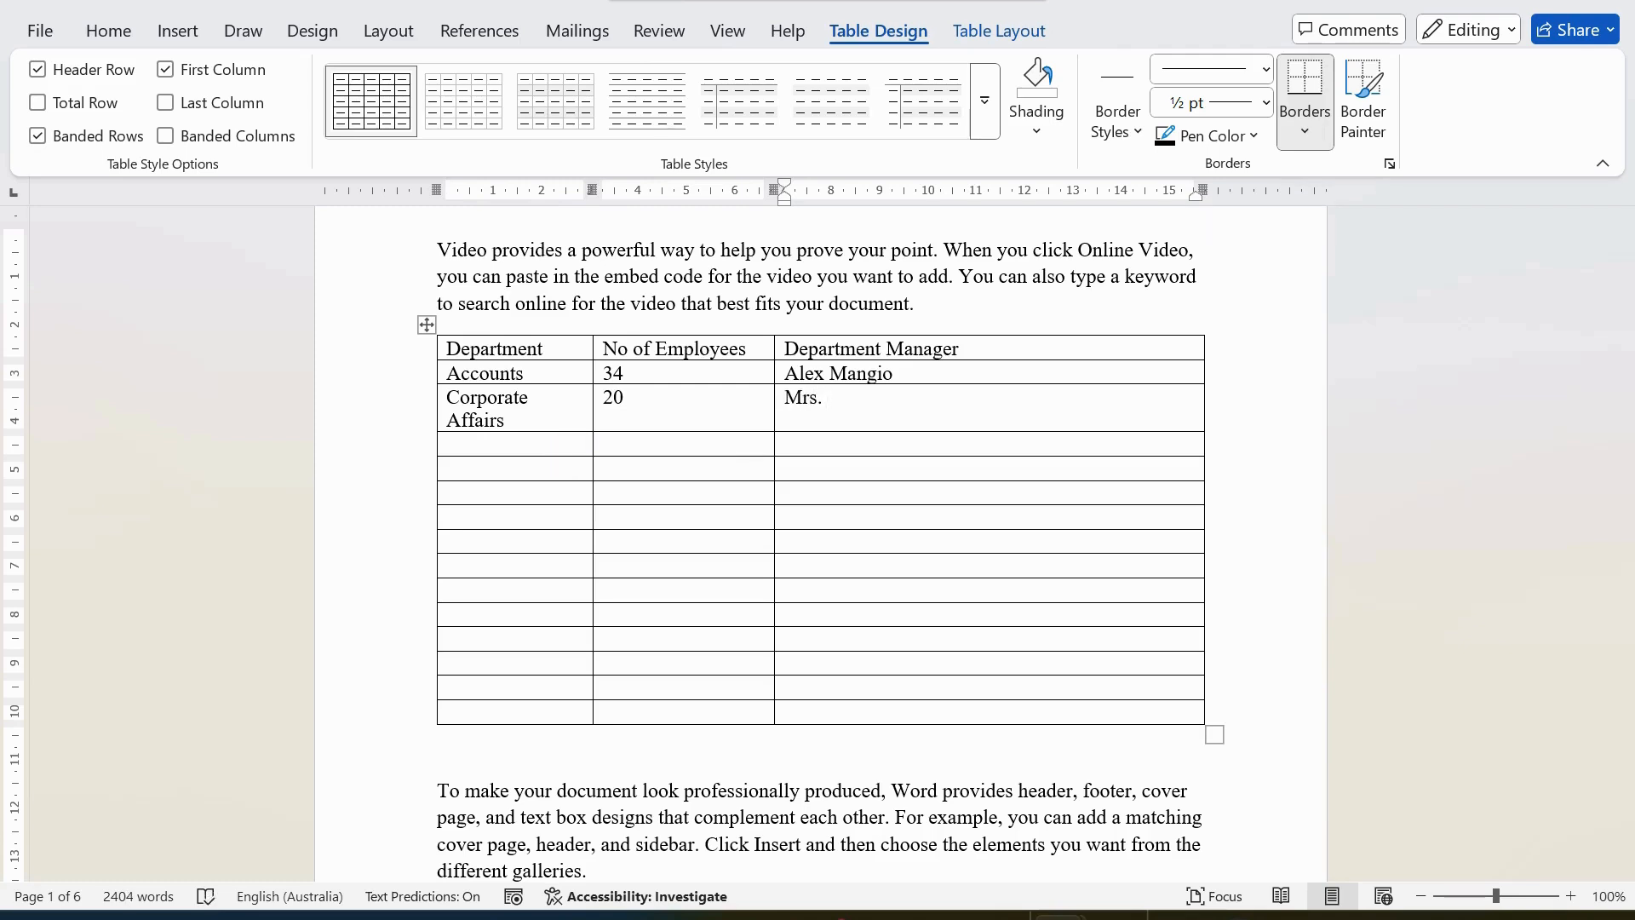
type("Ki")
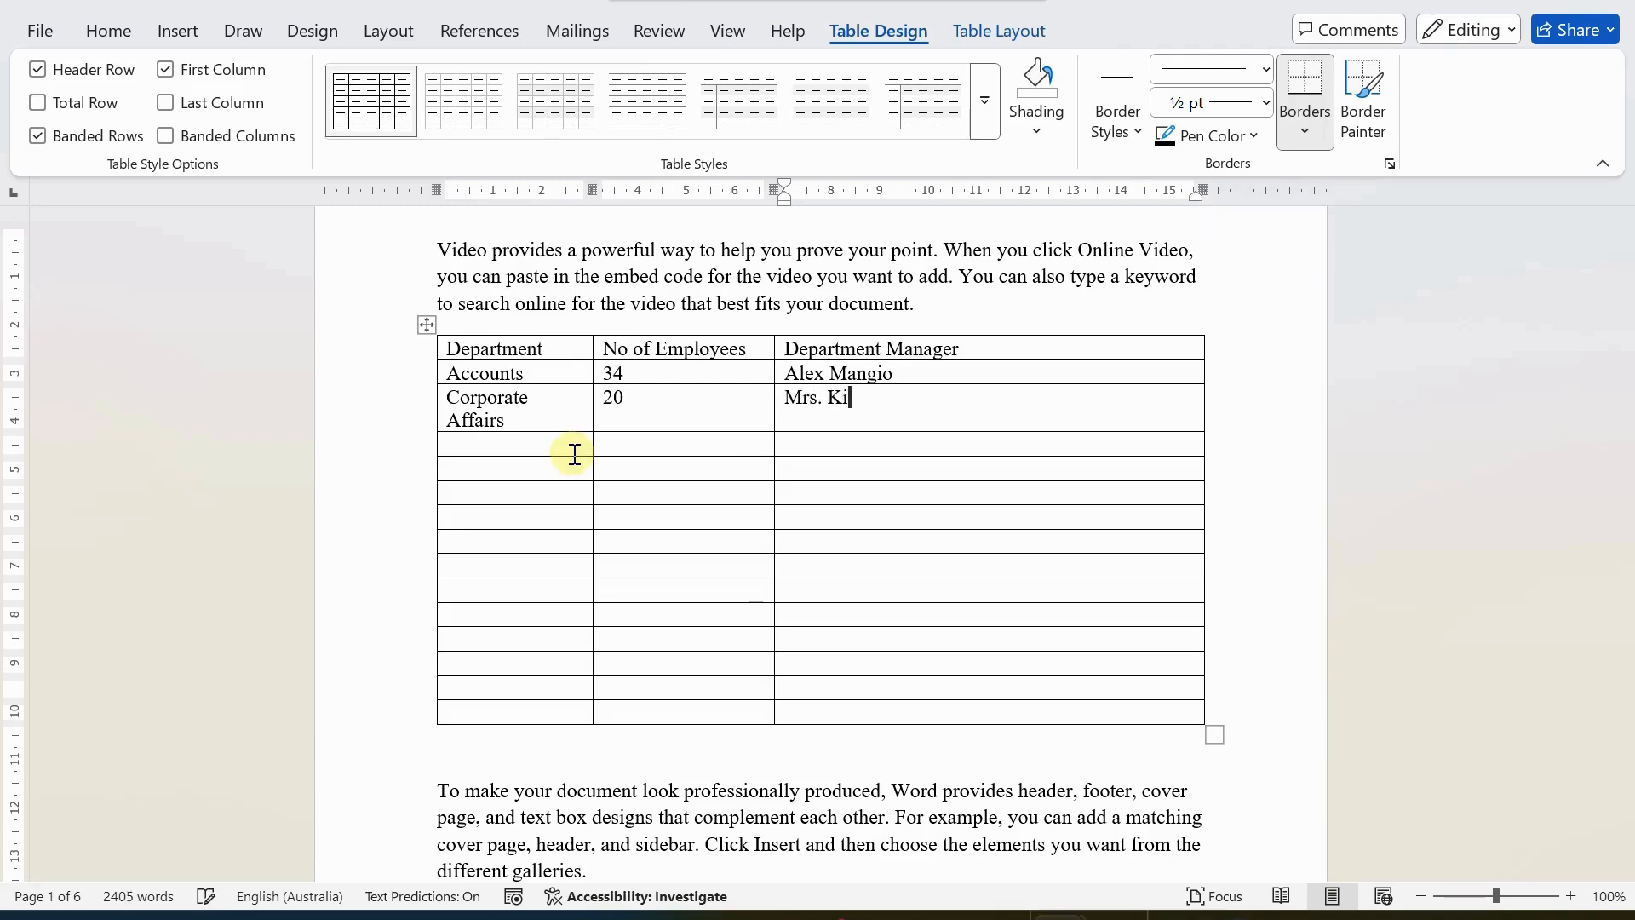
key("BackSpace")
type("neeneth")
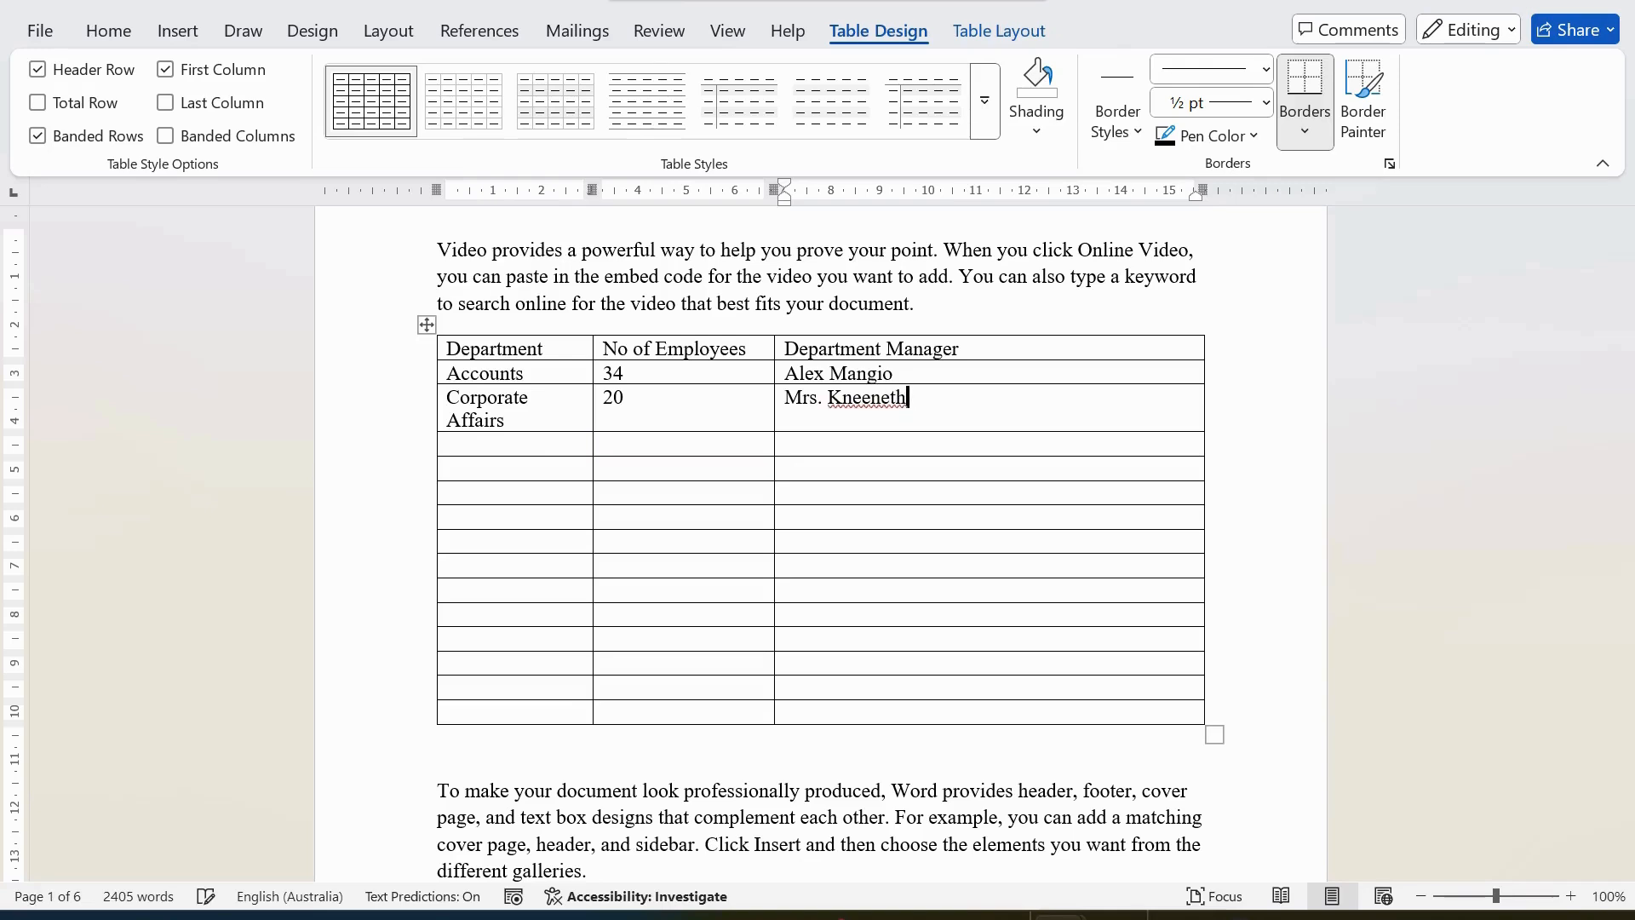
key("BackSpace")
key("BackSpace")
key("BackSpace")
key("BackSpace")
key("BackSpace")
key("BackSpace")
key("BackSpace")
type("ennneth Smith")
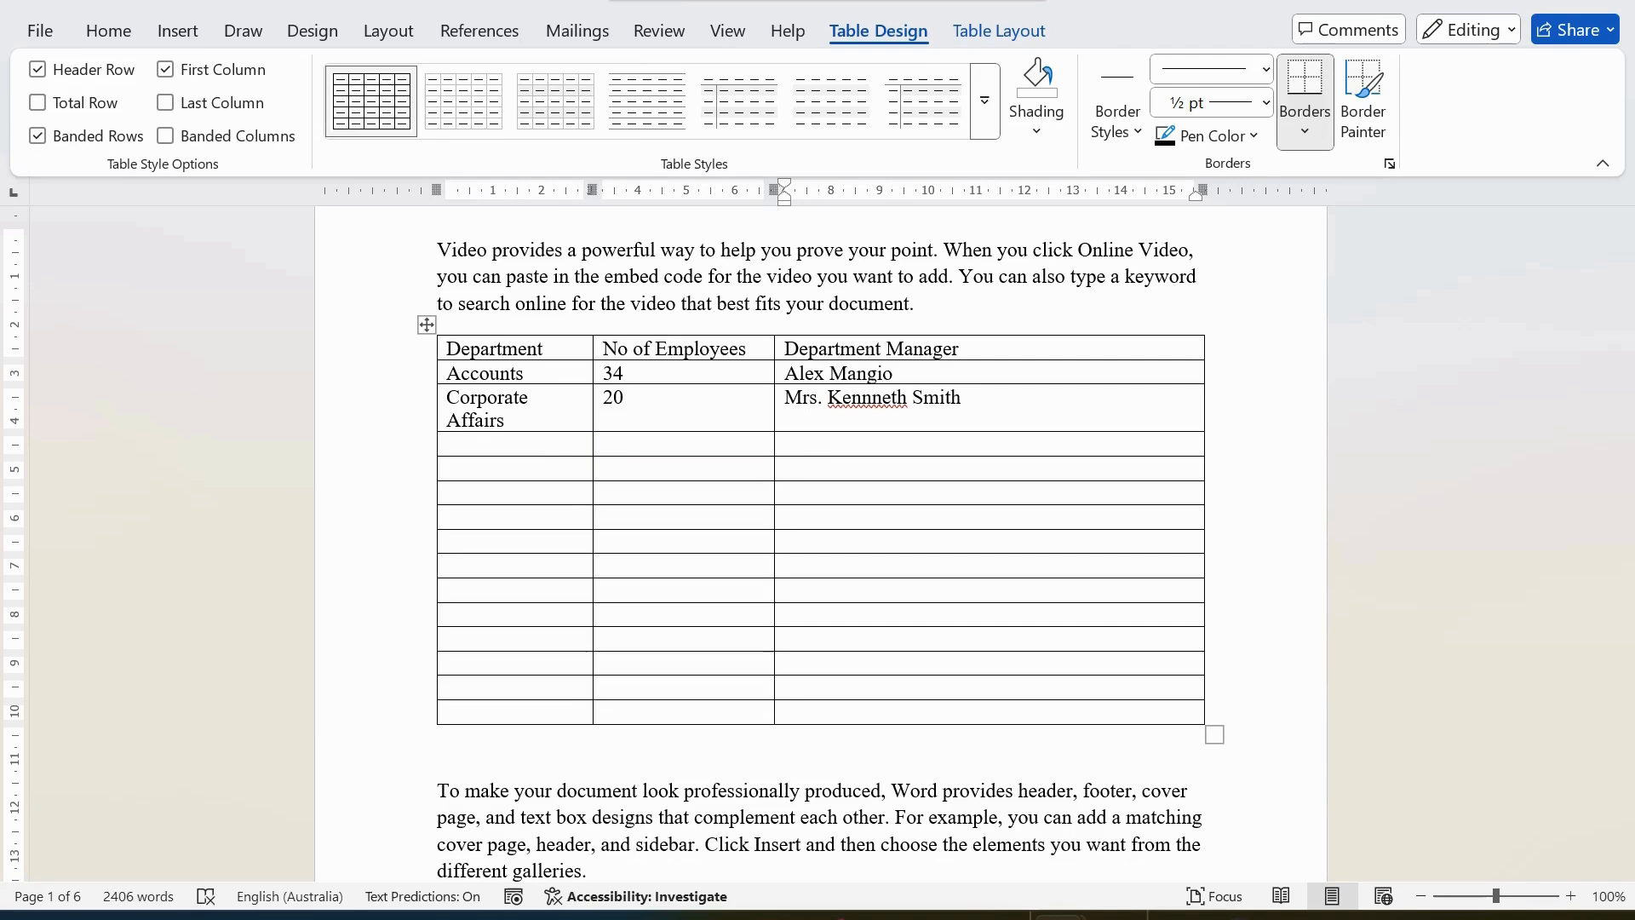
Enter "Human Resources" as the department and 10 as its number of employees in the row below Corporate Affairs.
key("Down")
key("Left")
key("Left")
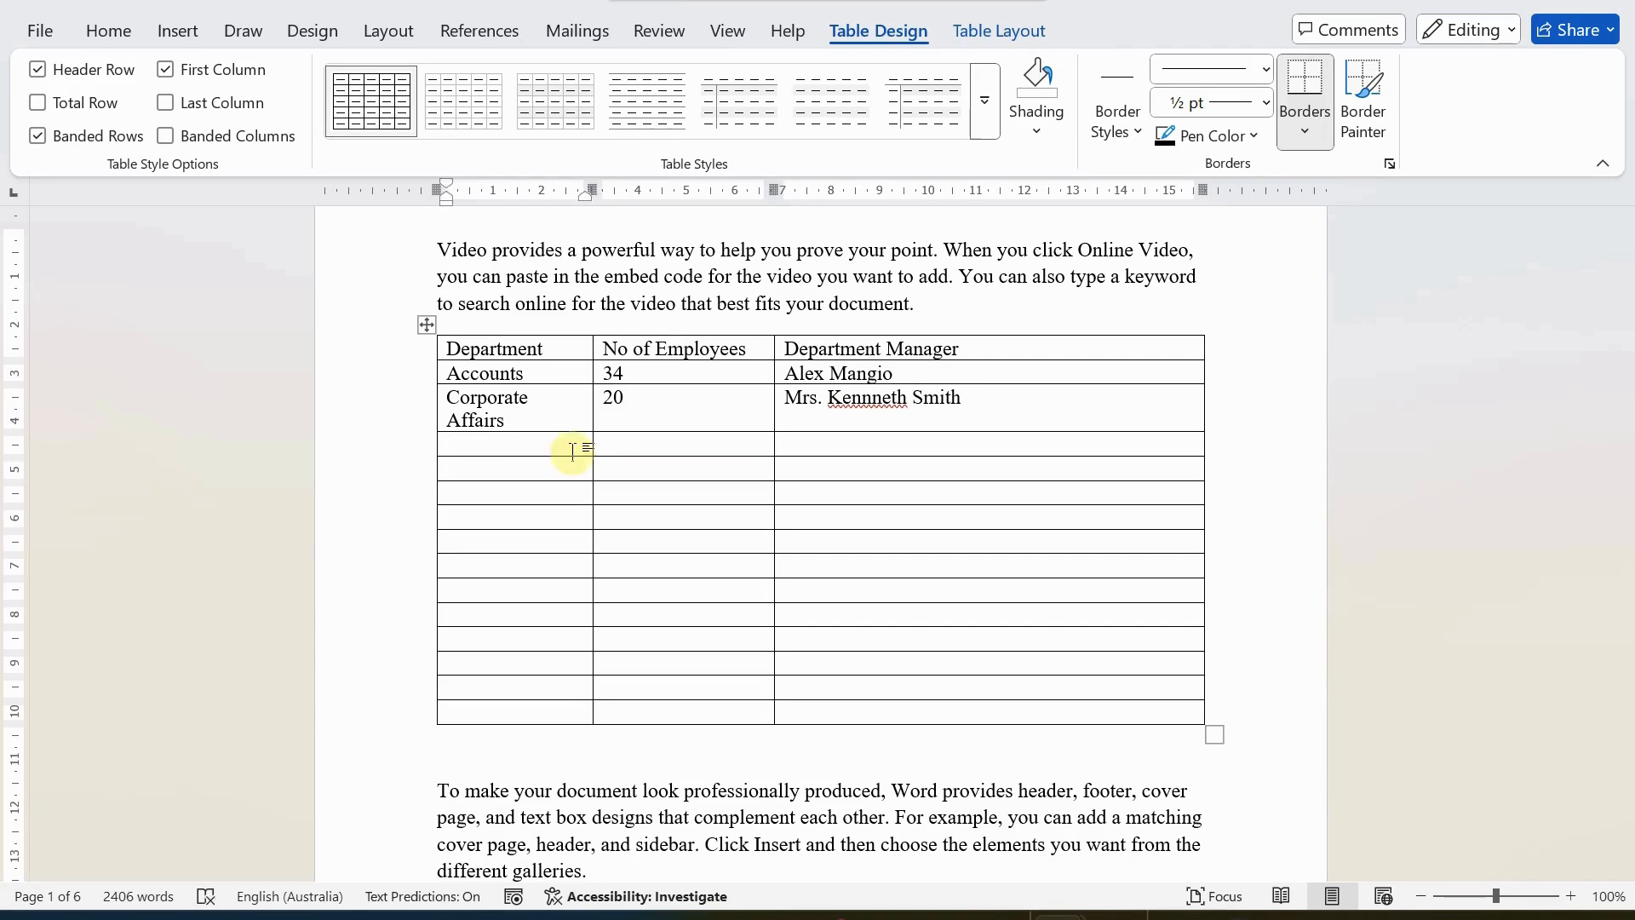
type("H")
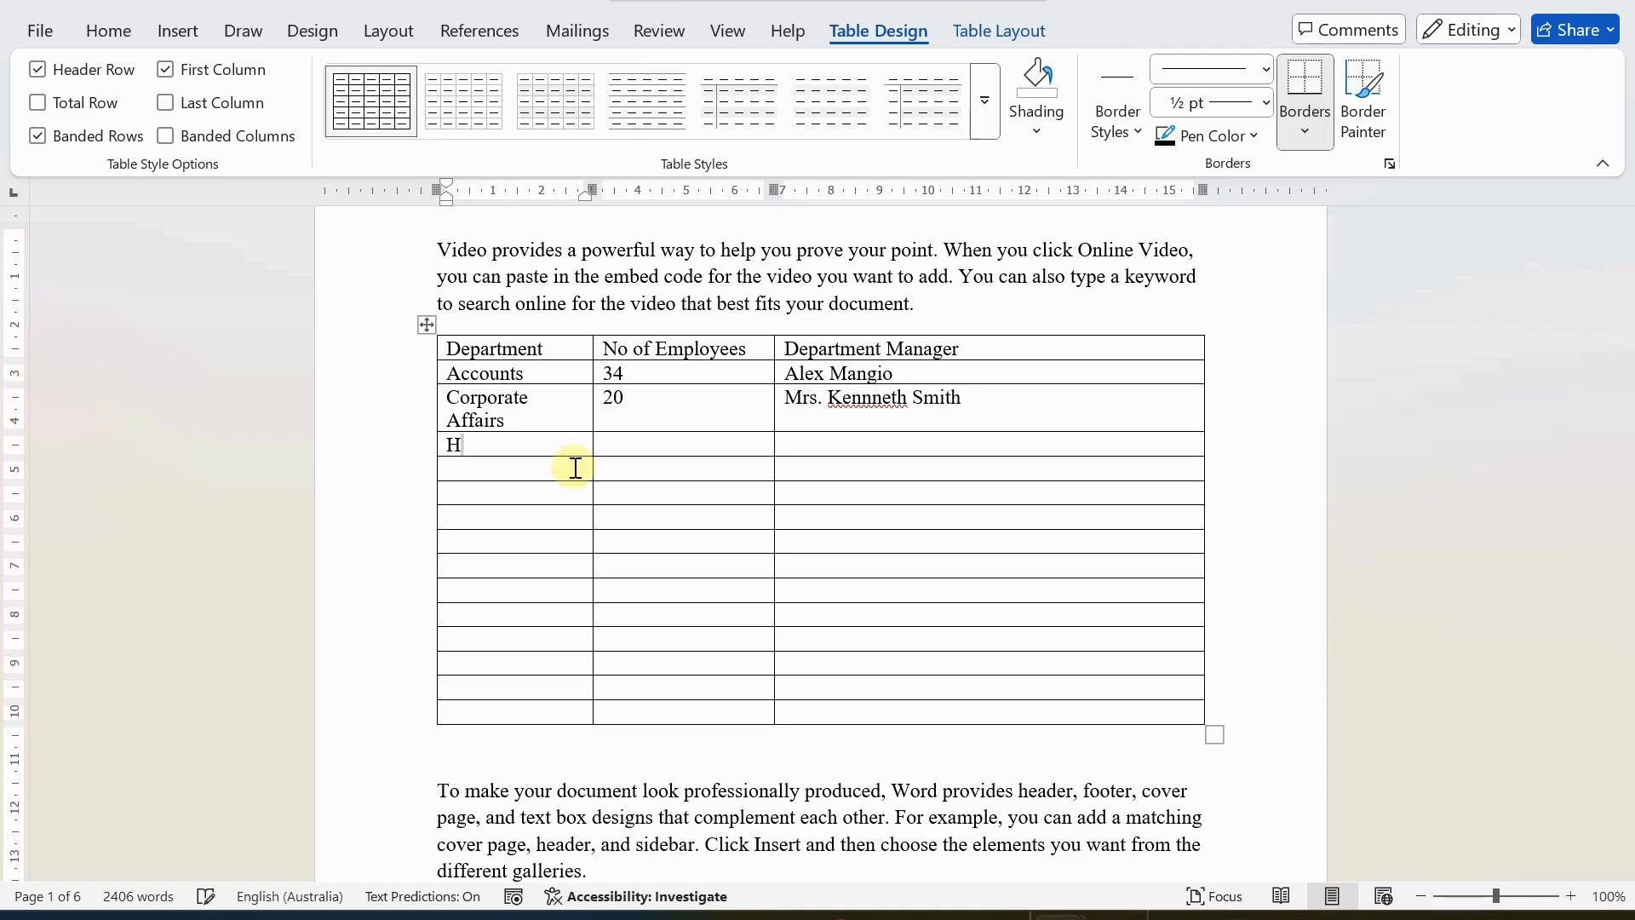
type("uman Re")
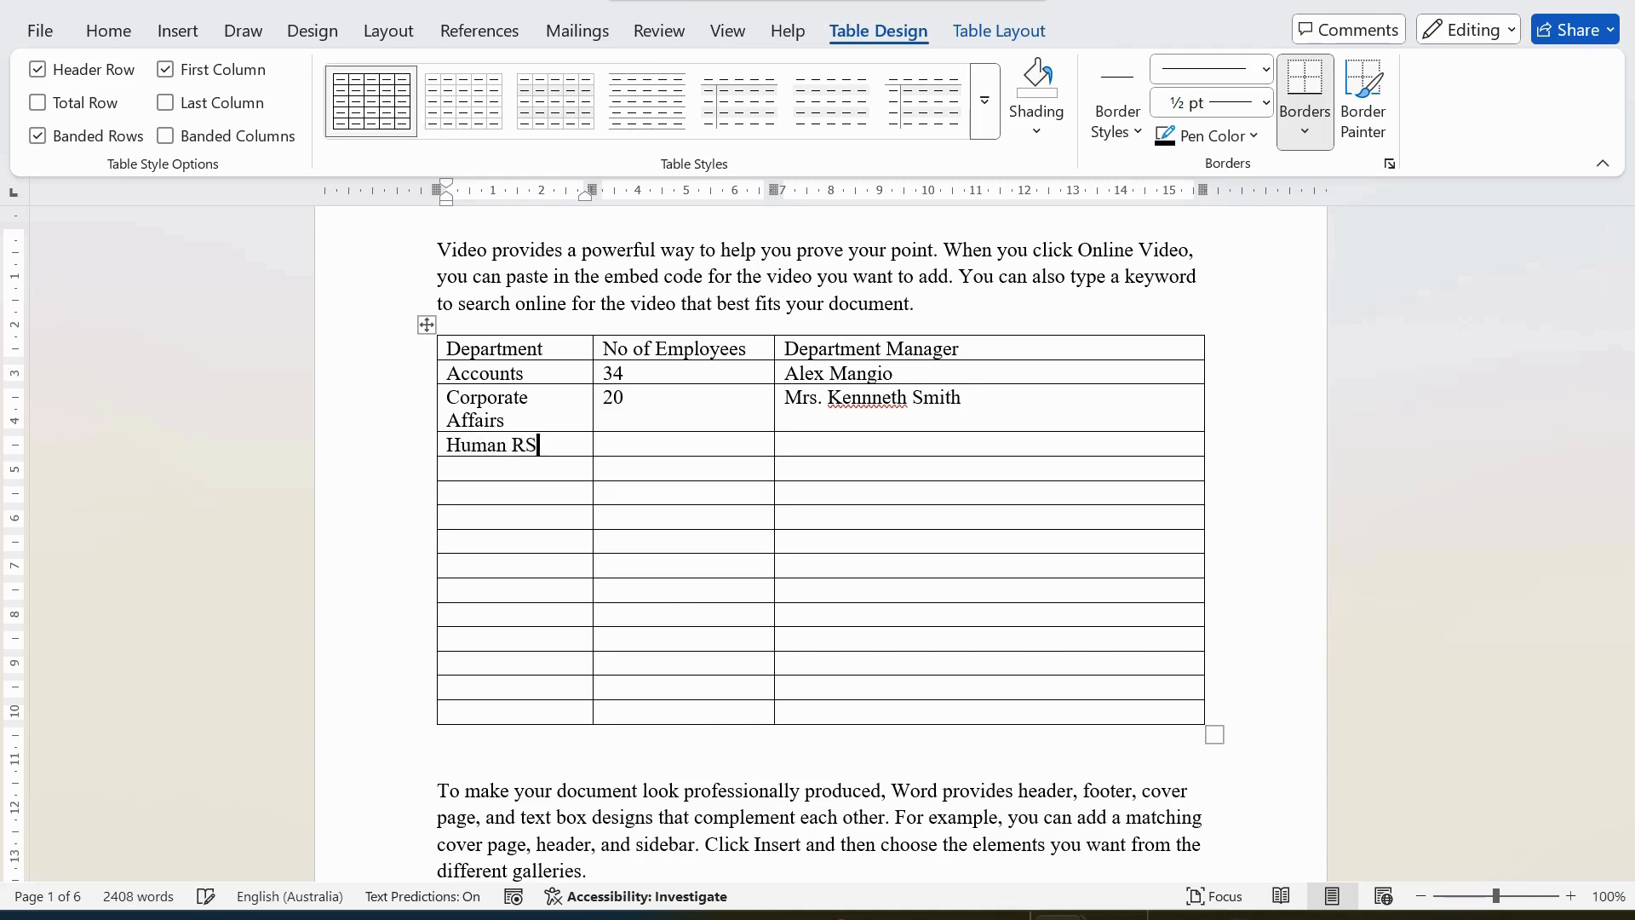
type("sources")
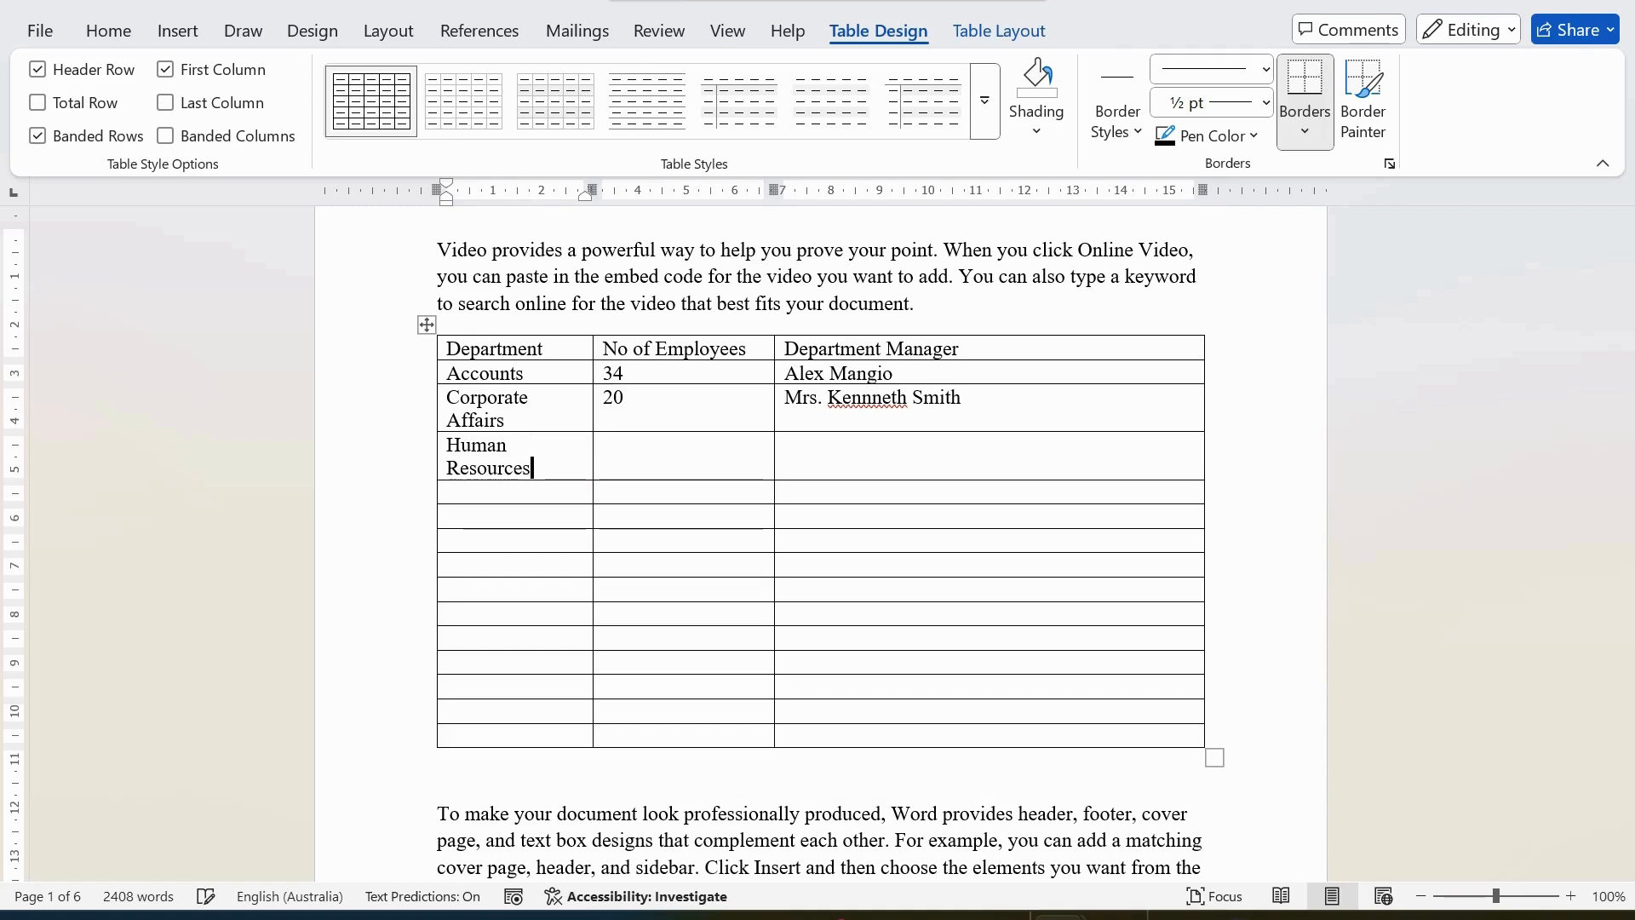
key("Tab")
type("10")
key("Tab")
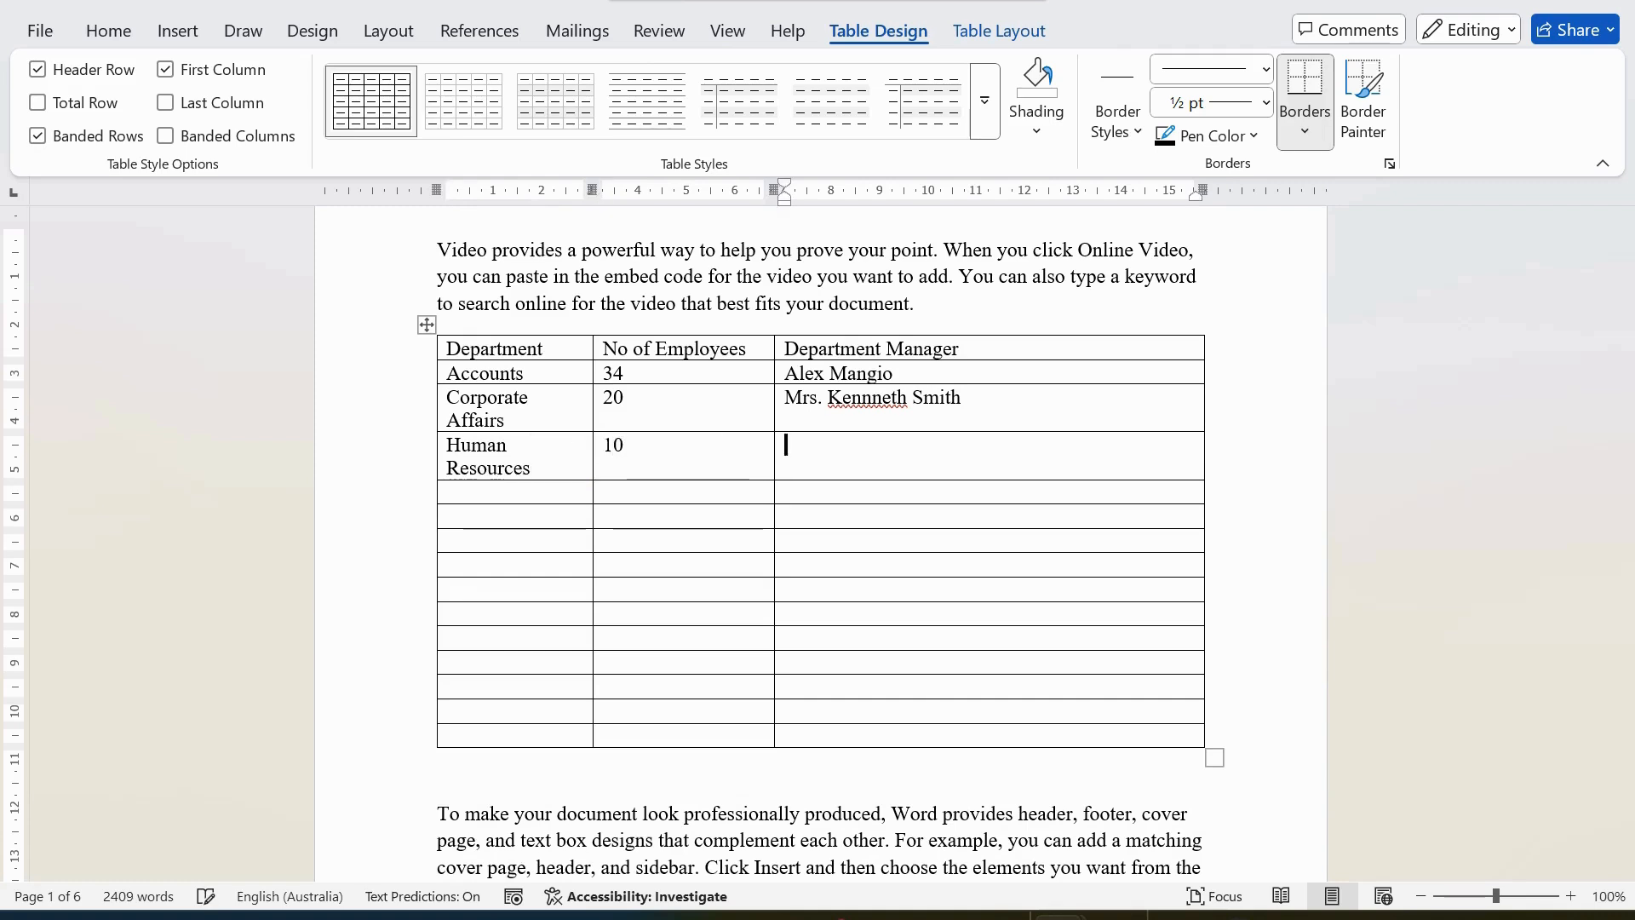
Enter the department manager's title "Mr." and full name in the Human Resources row.
left_click(562, 451)
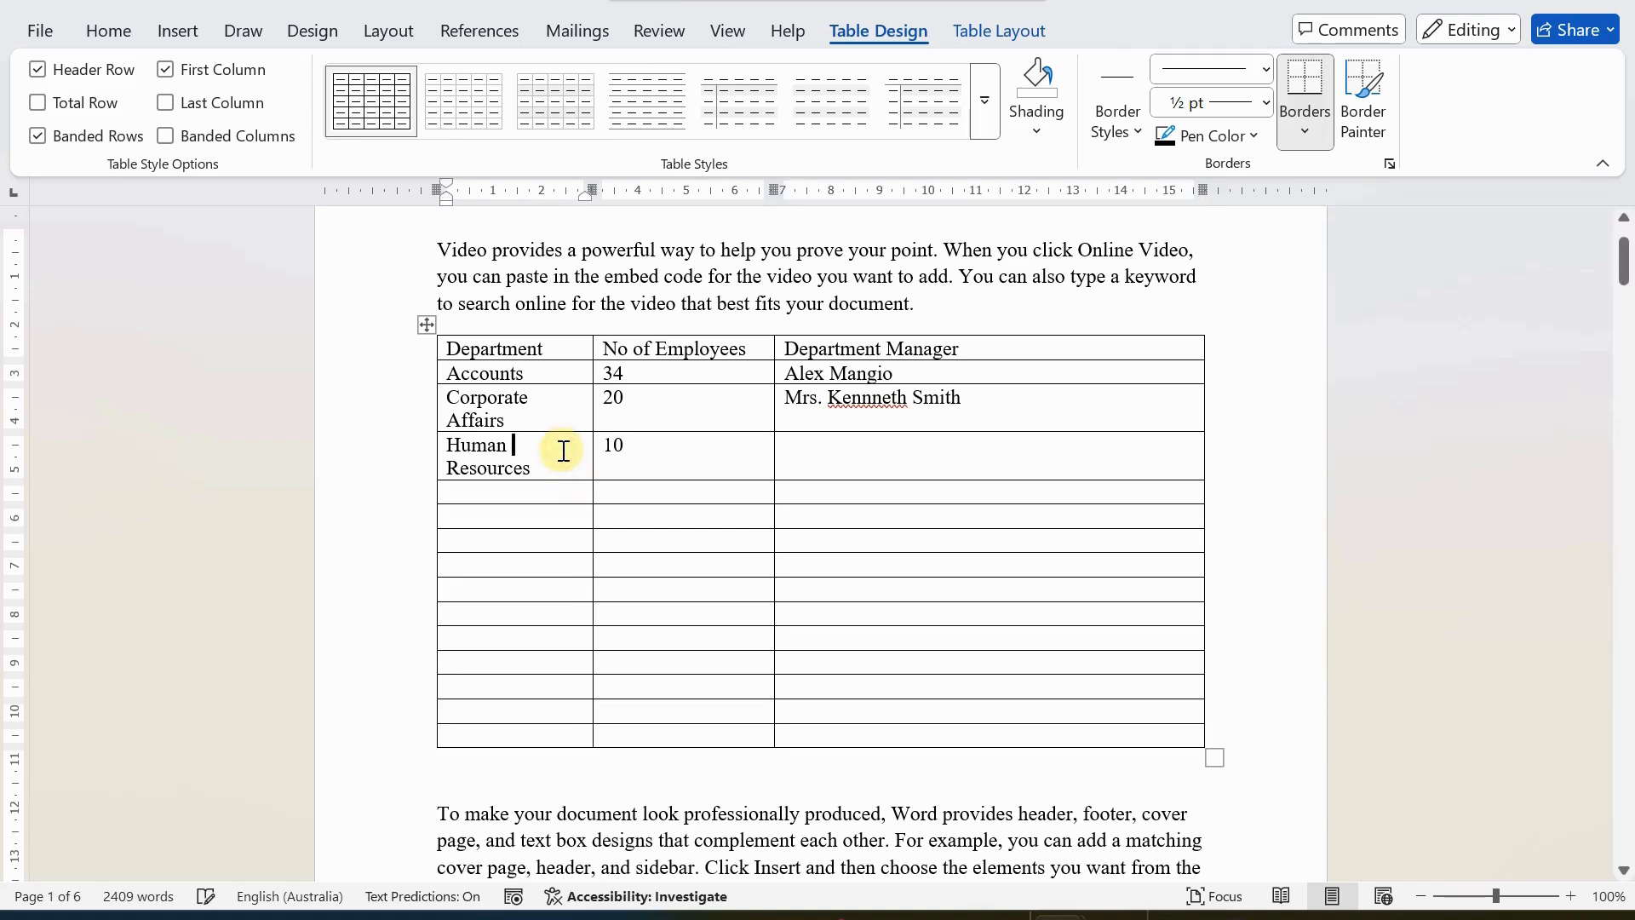
type("M")
key("BackSpace")
key("Tab")
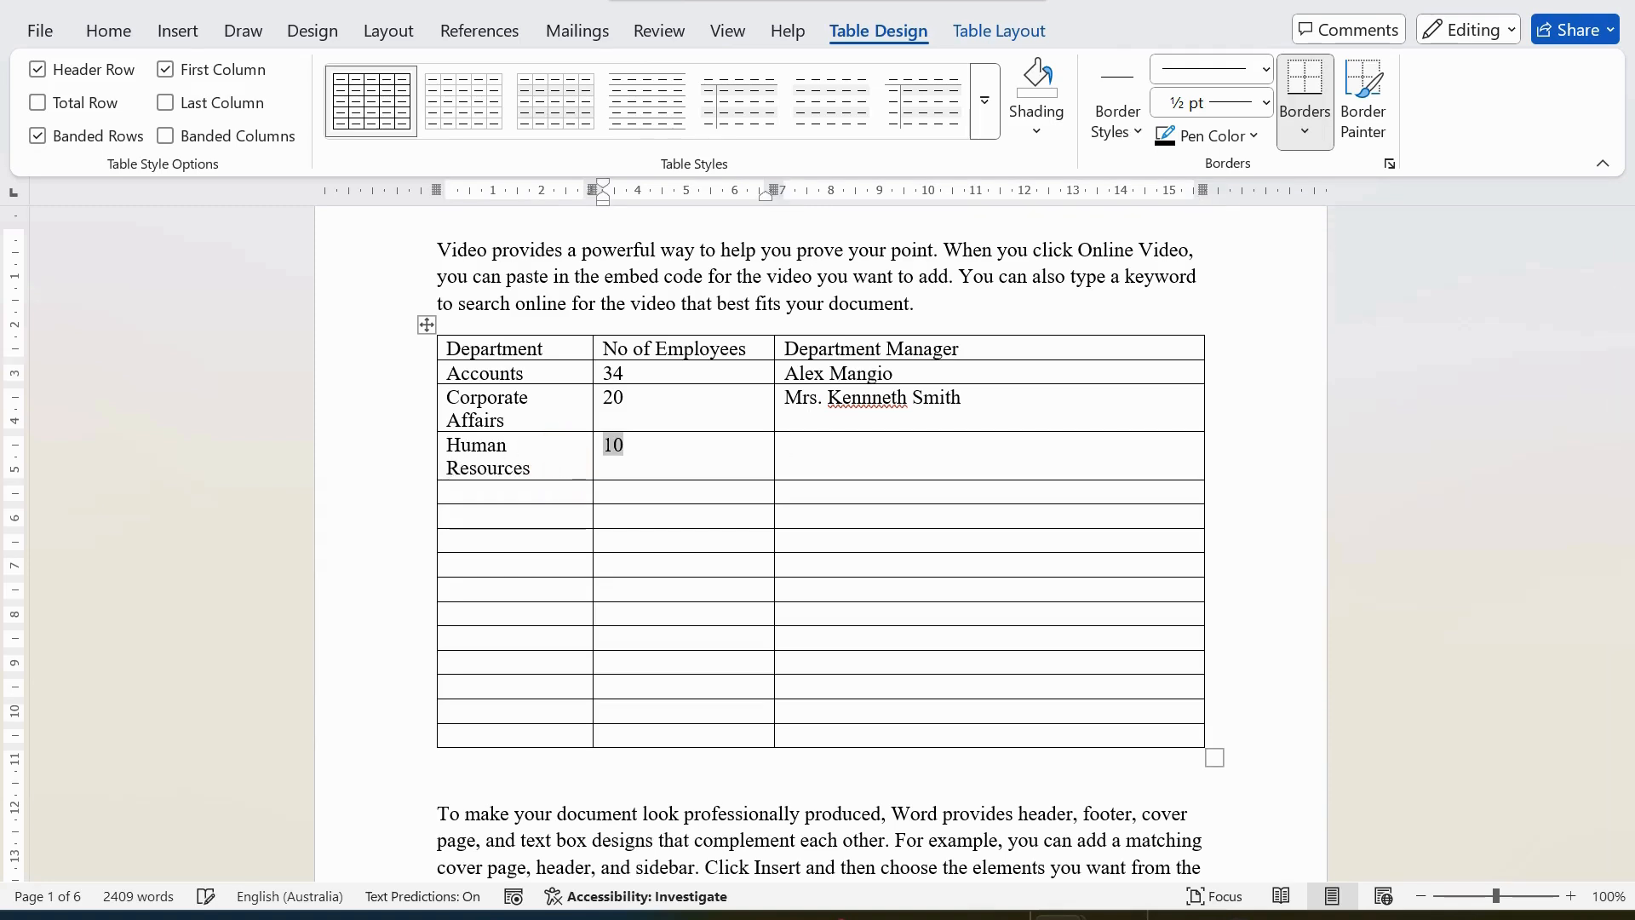
key("Tab")
type("Mr")
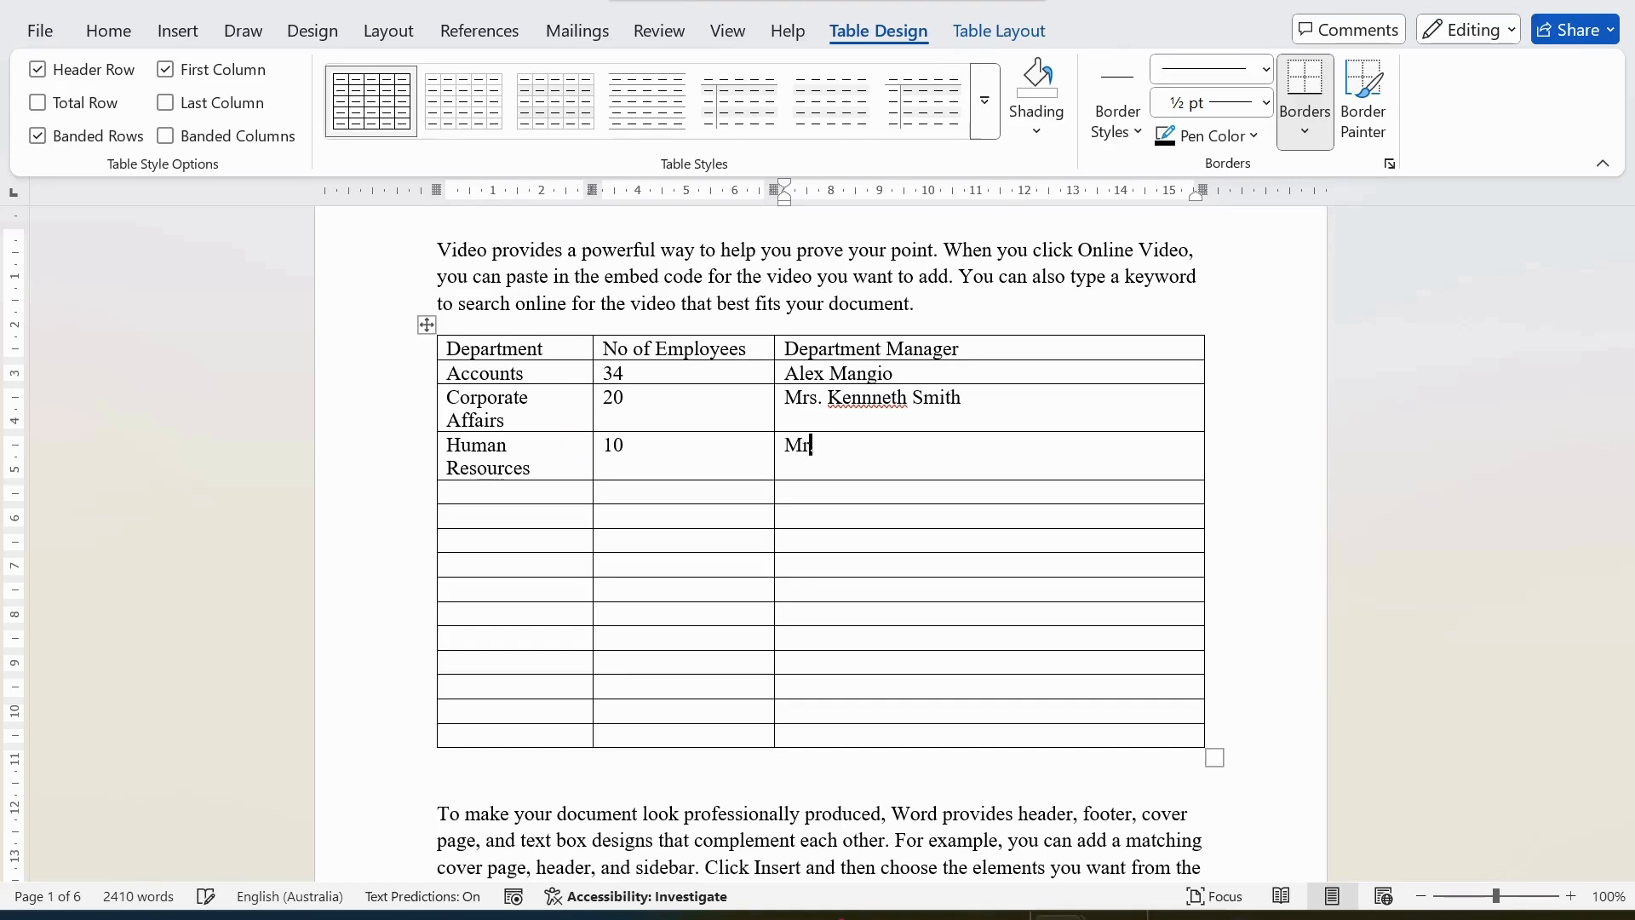
type(". Kanage Alex")
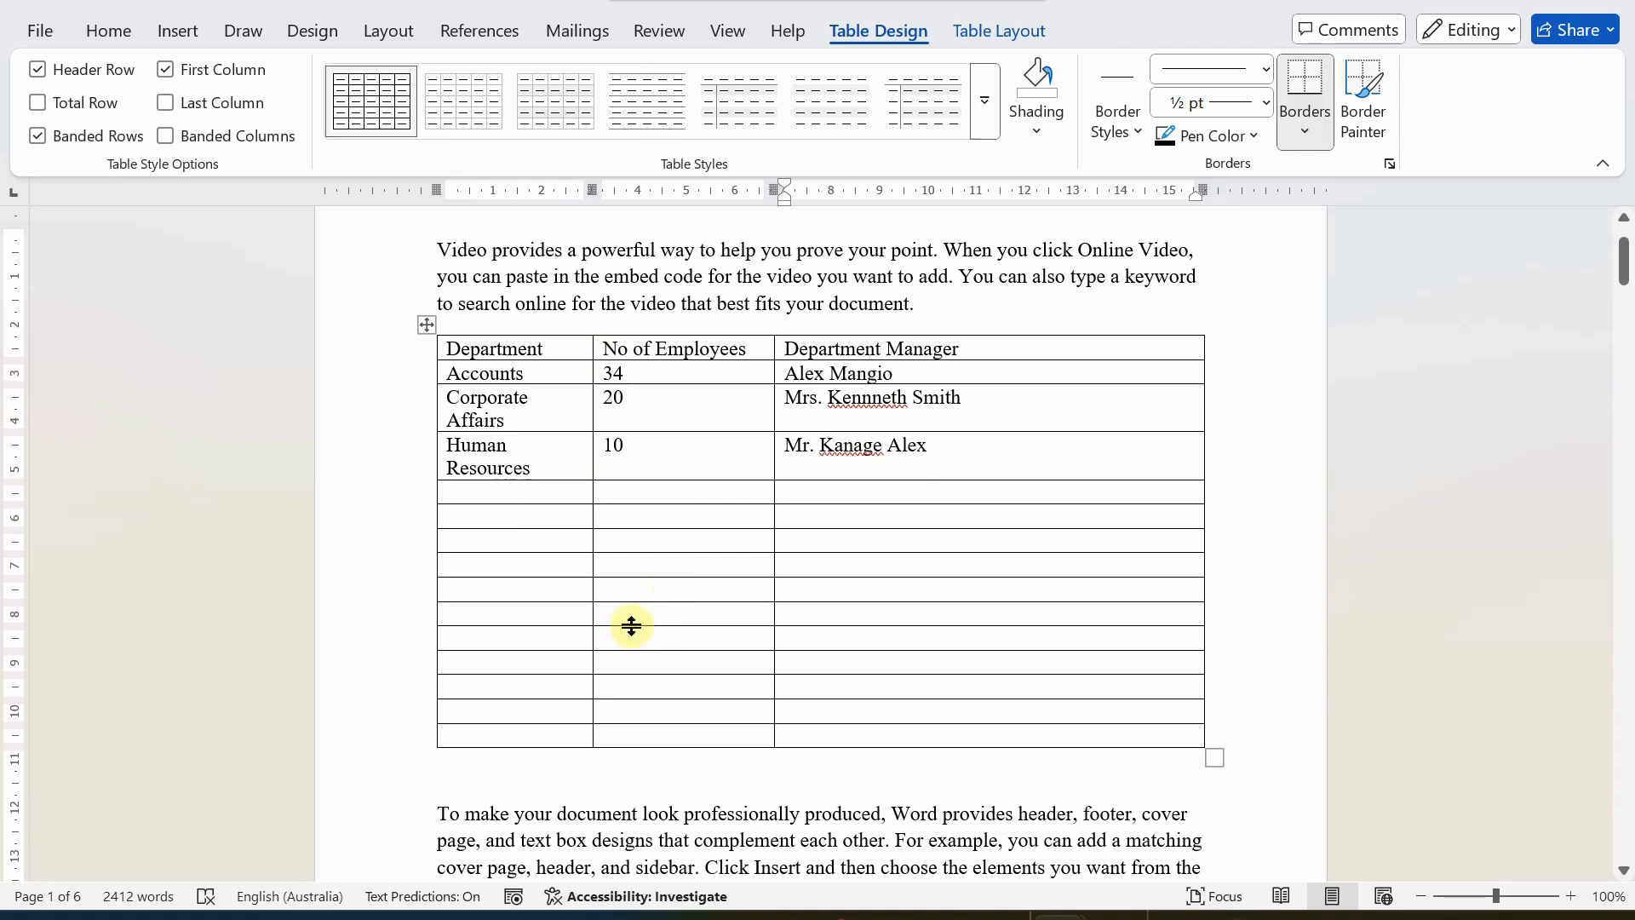
Delete all the empty rows below the Human Resources row, removing each entire row.
left_click_drag(489, 500, 930, 724)
right_click(498, 517)
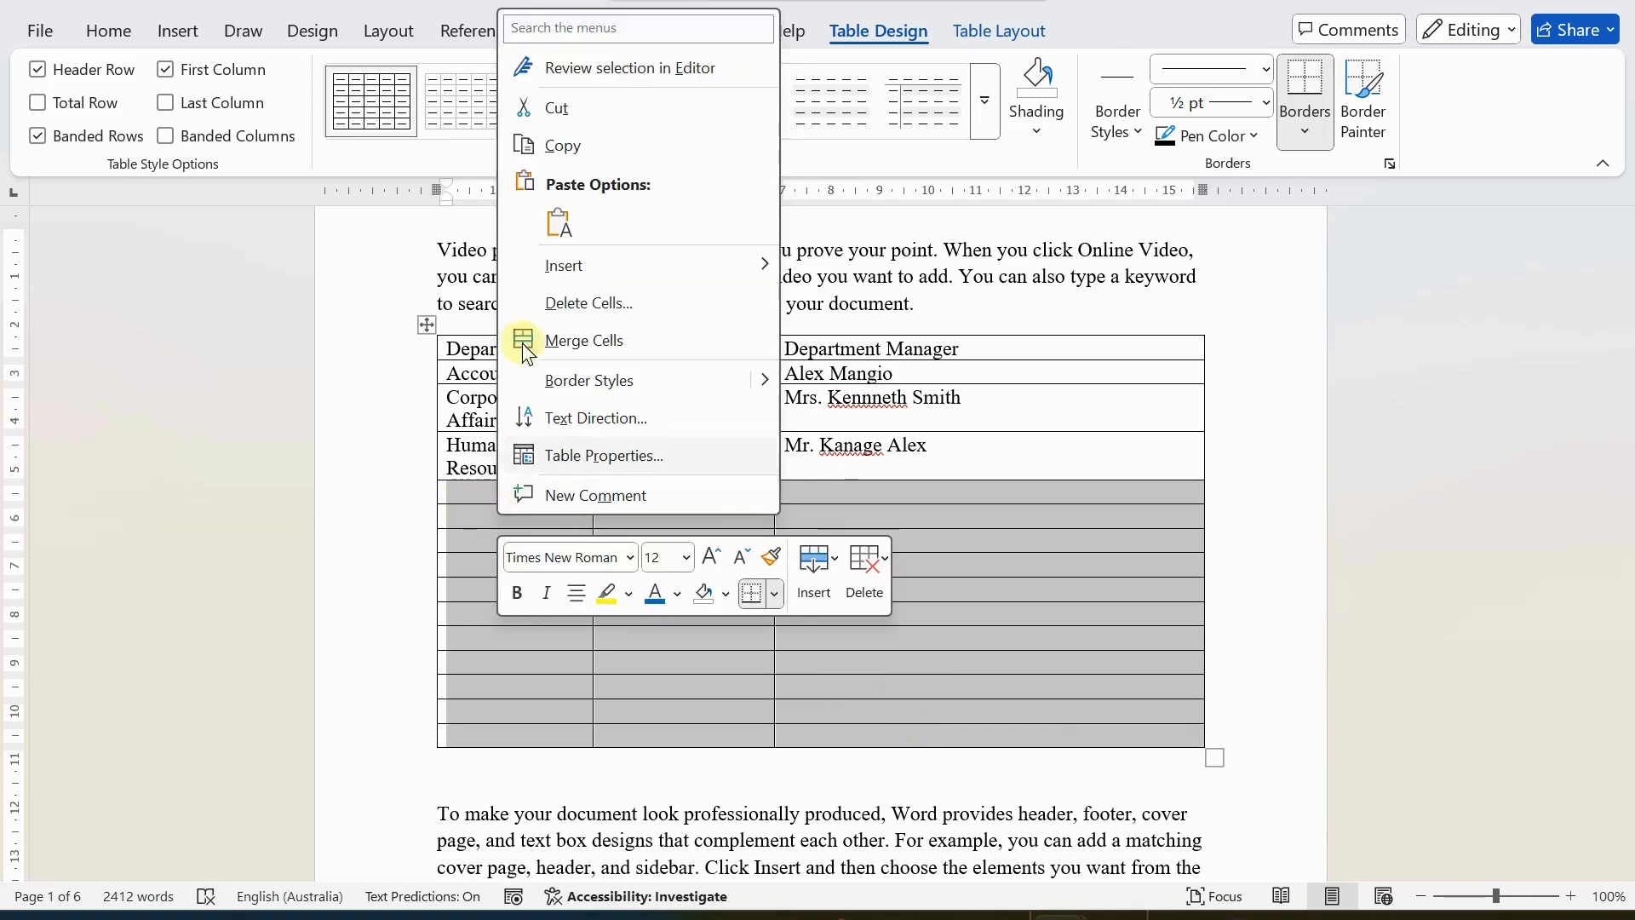
left_click(580, 305)
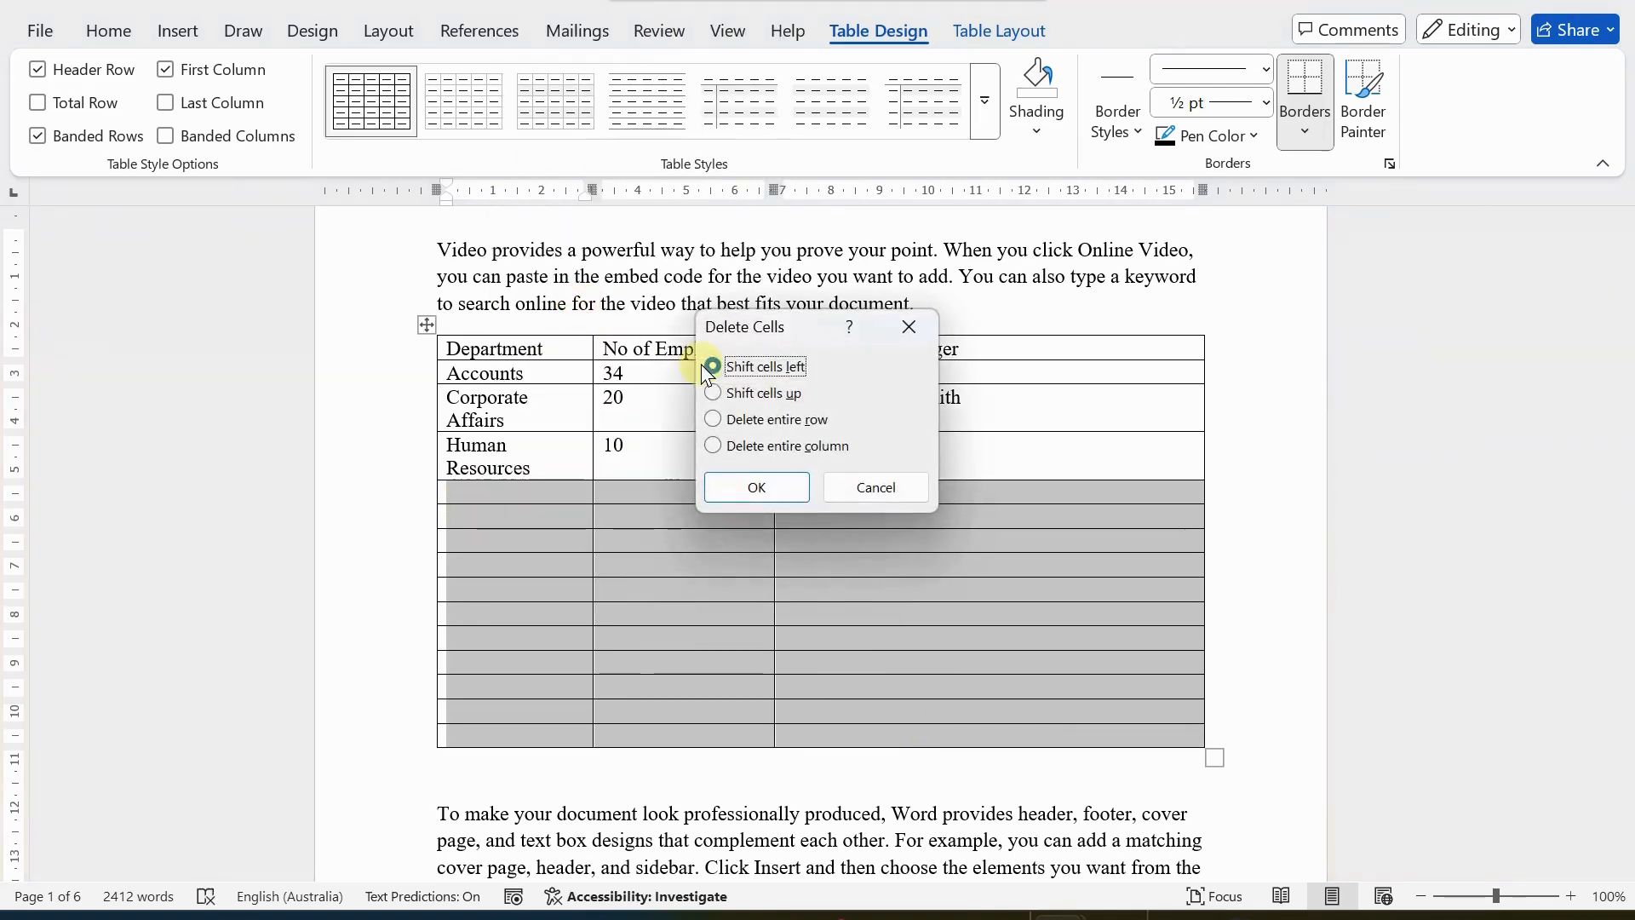
left_click(737, 421)
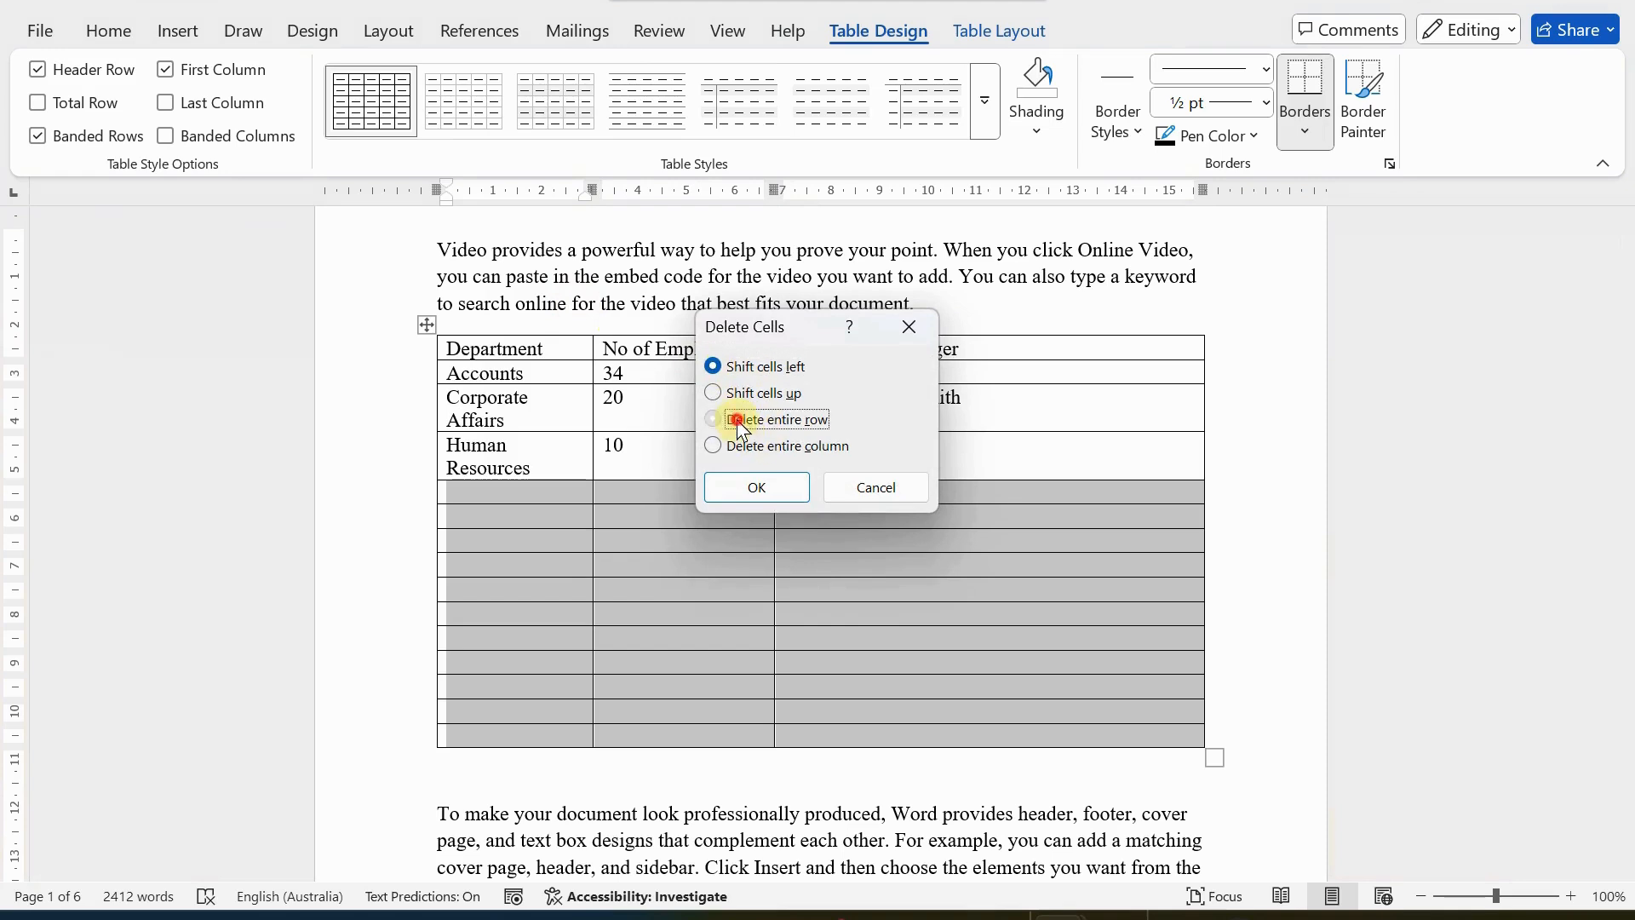
left_click(748, 494)
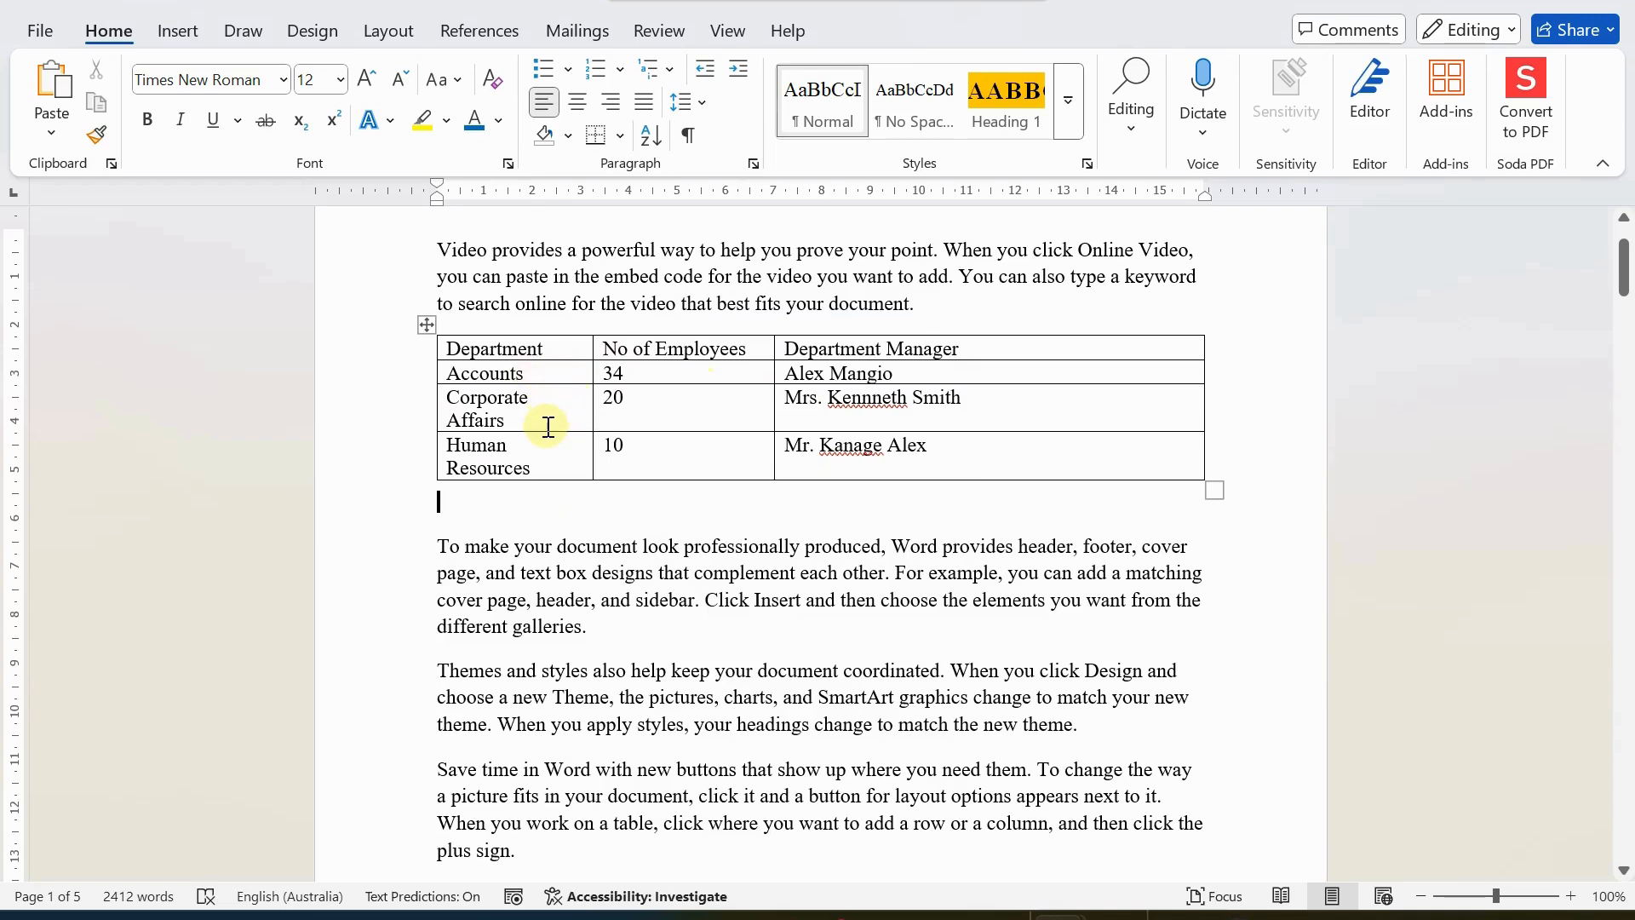
Apply the Grid Table style with a solid orange-red header and light banded rows to the department table.
left_click(547, 343)
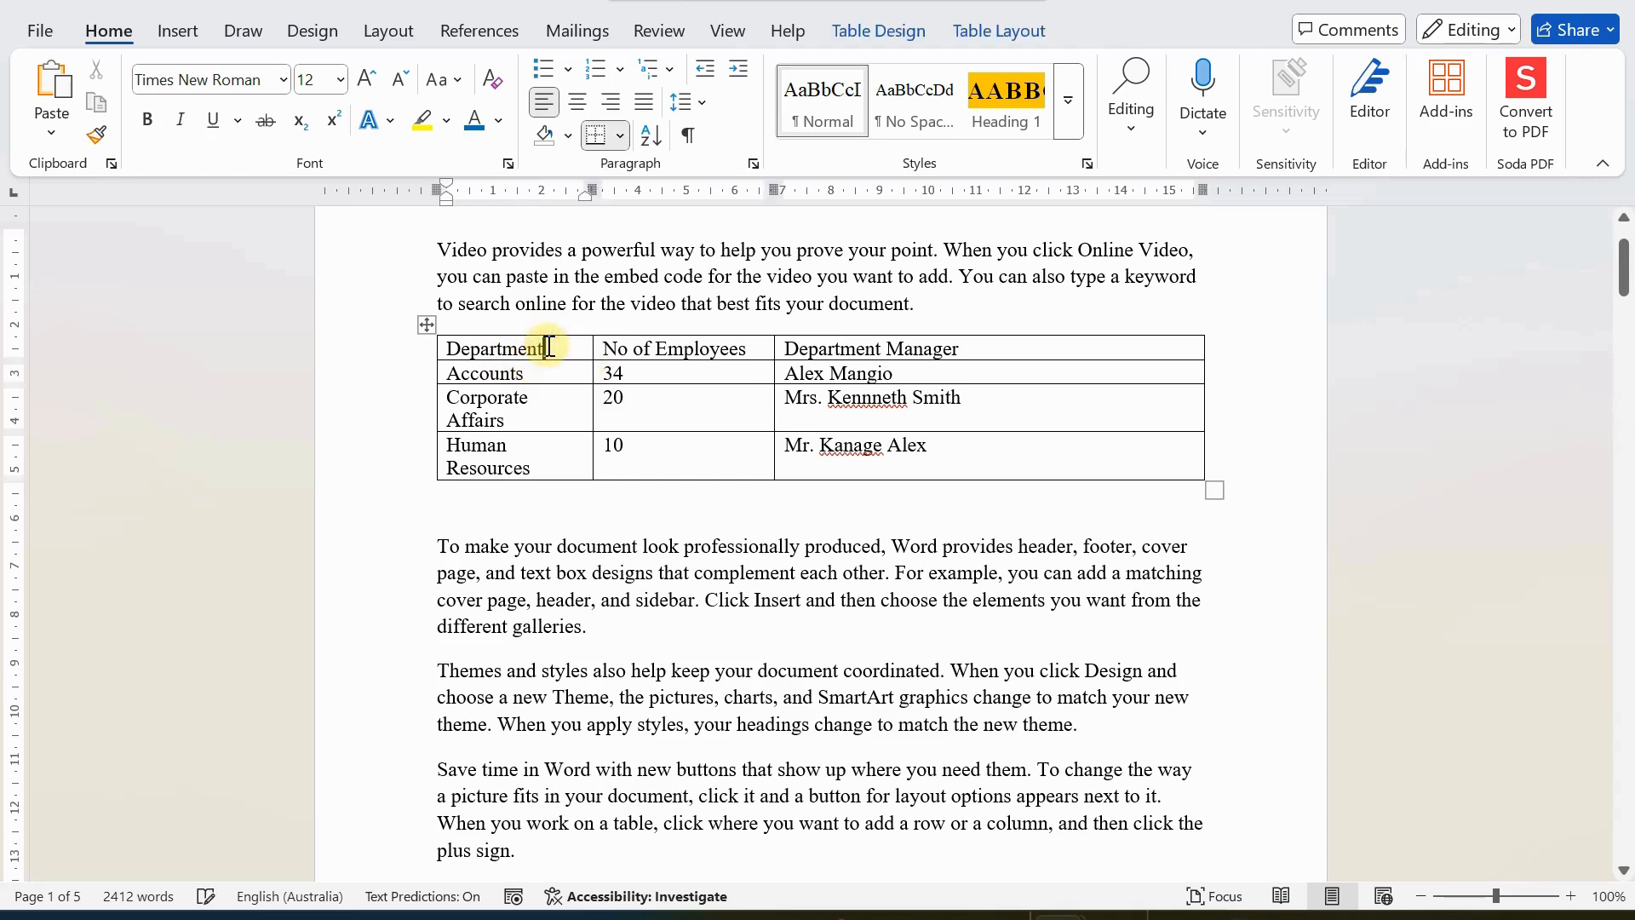
left_click(880, 29)
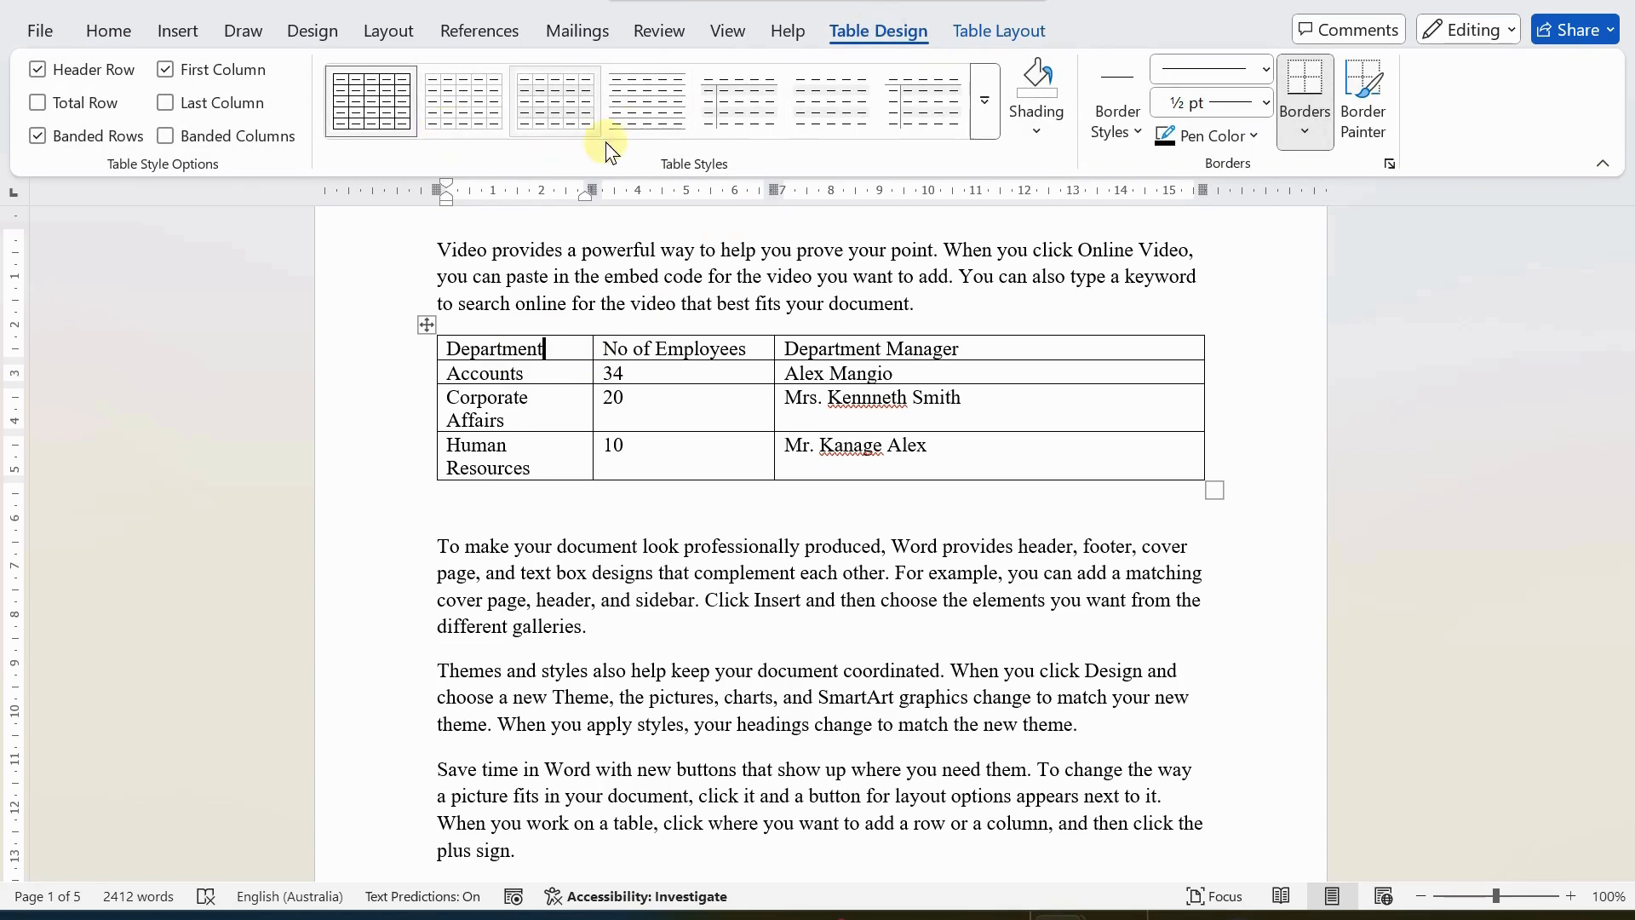
left_click(980, 118)
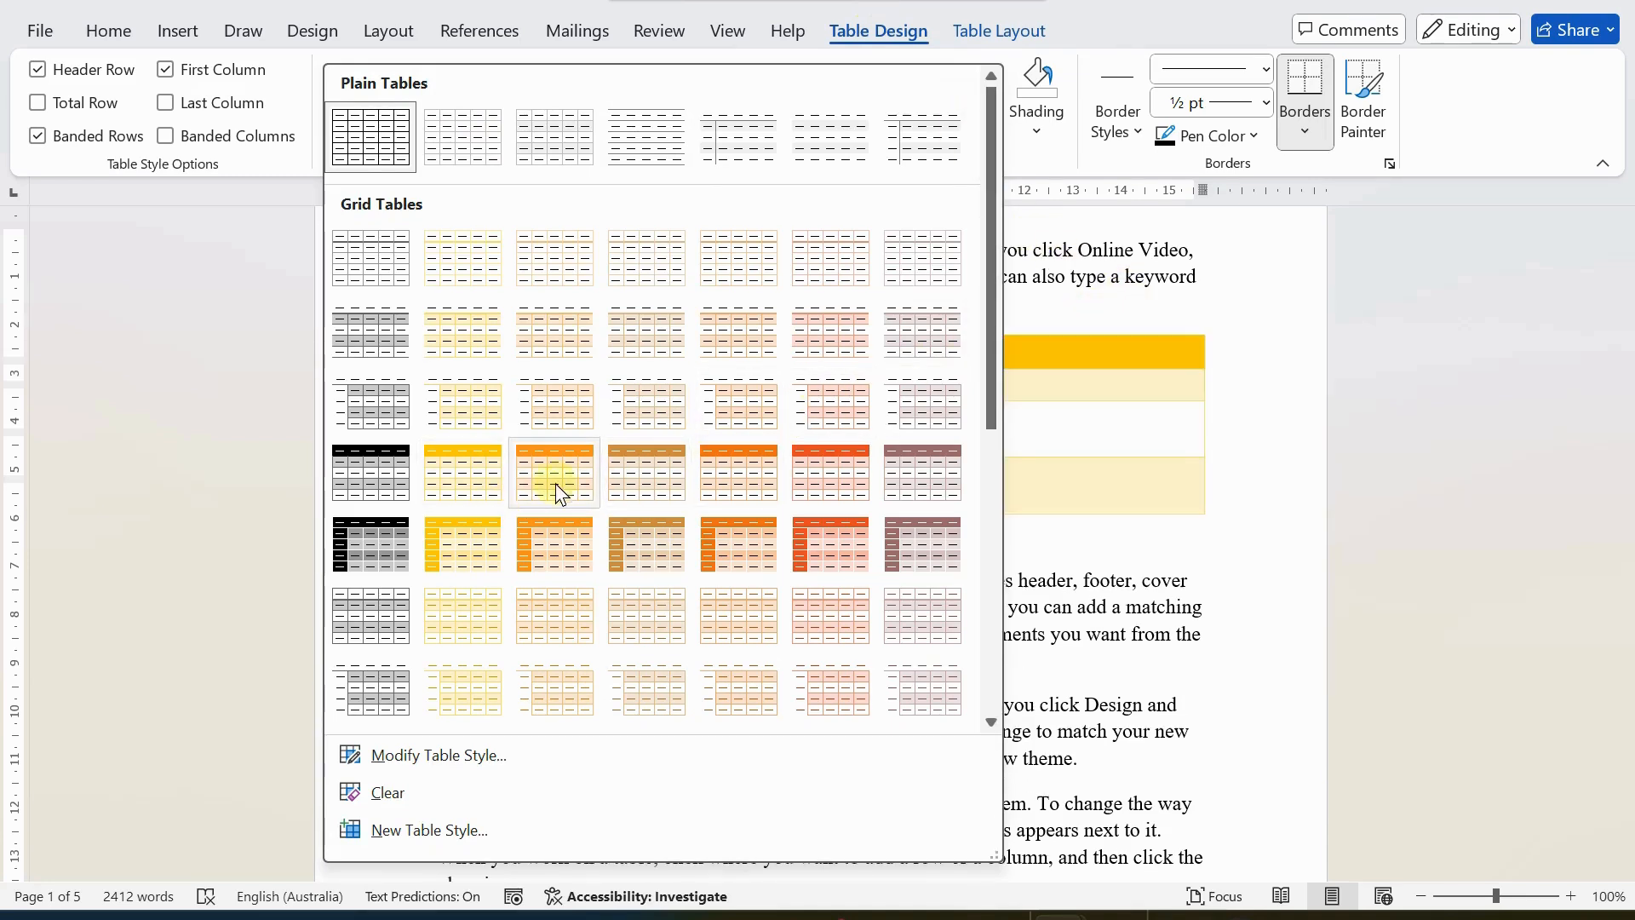
left_click(828, 460)
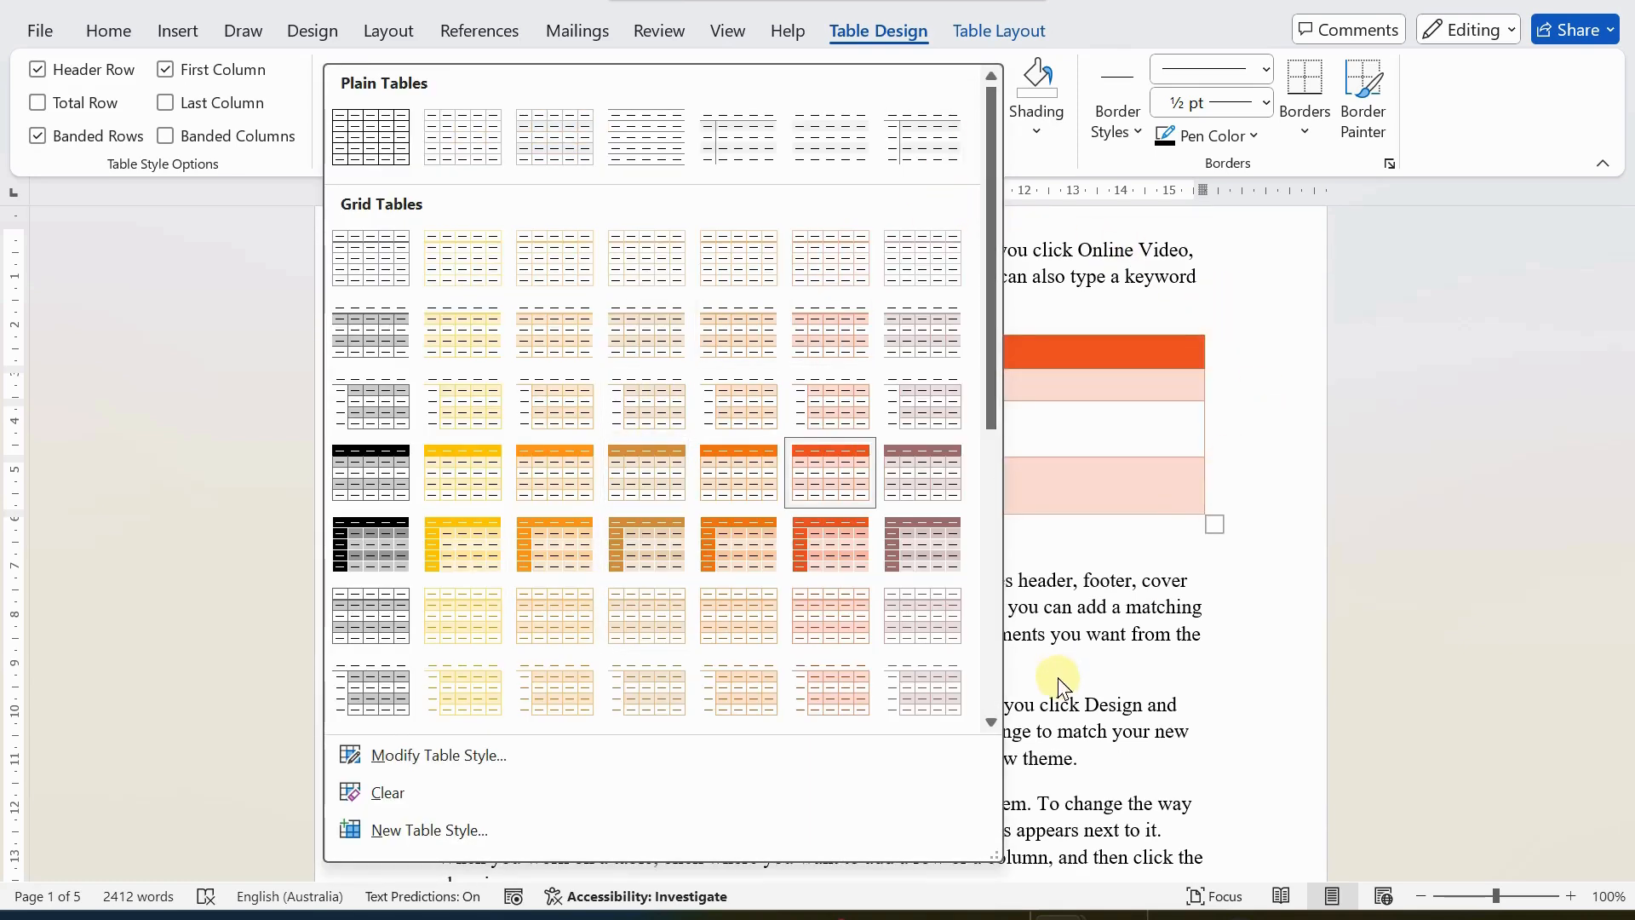
left_click(1037, 552)
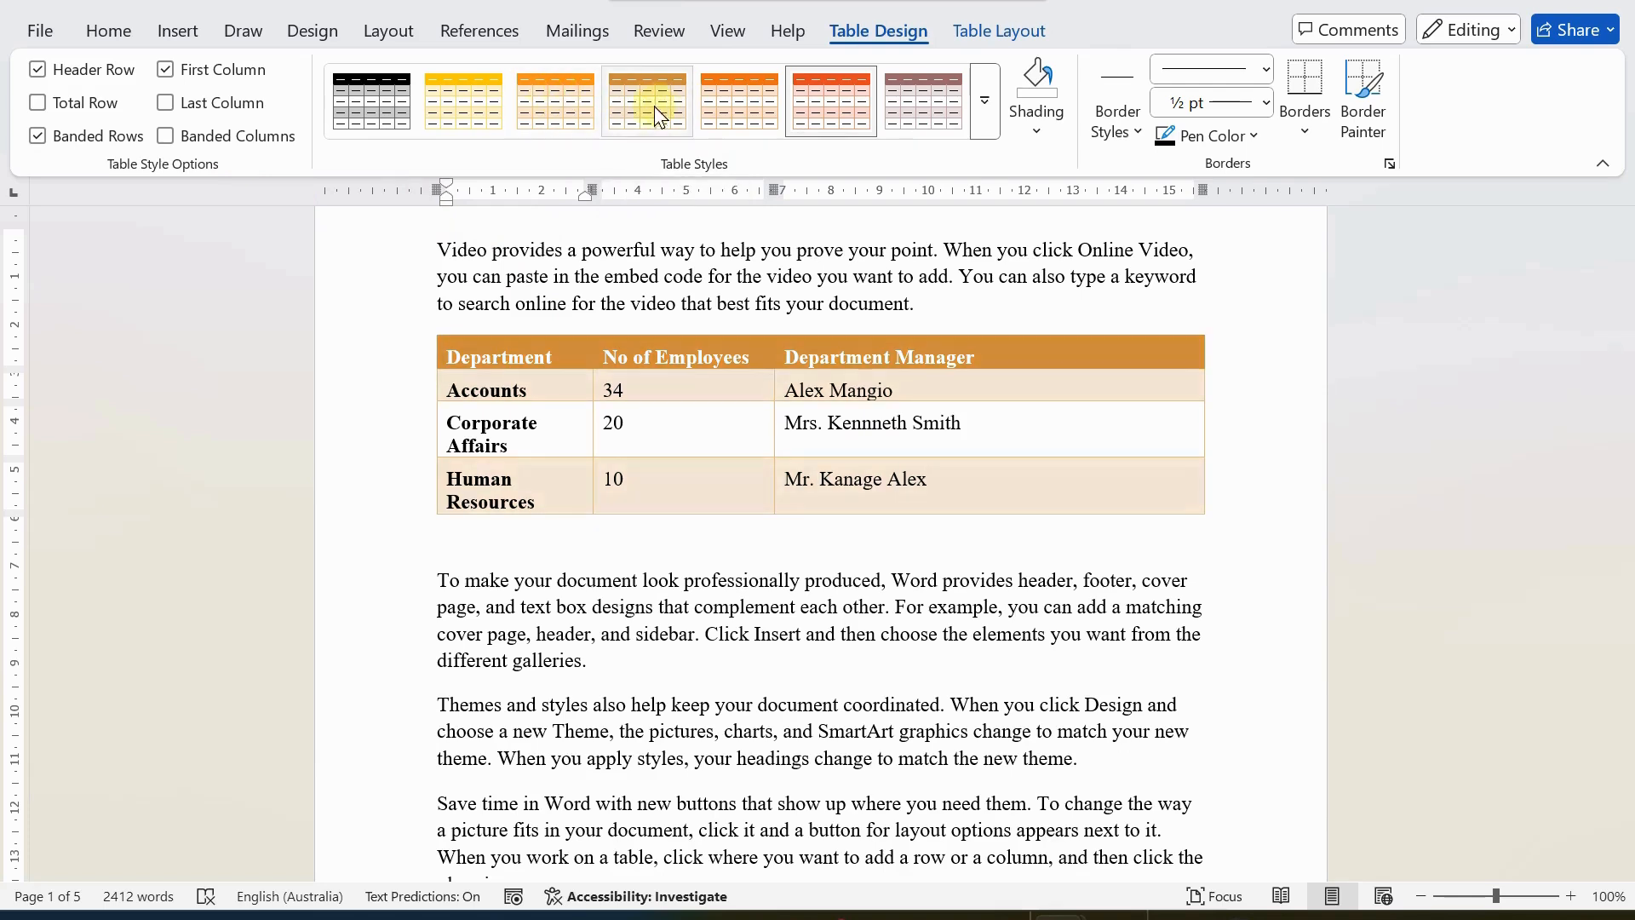
Change the document theme to Organic.
left_click(304, 34)
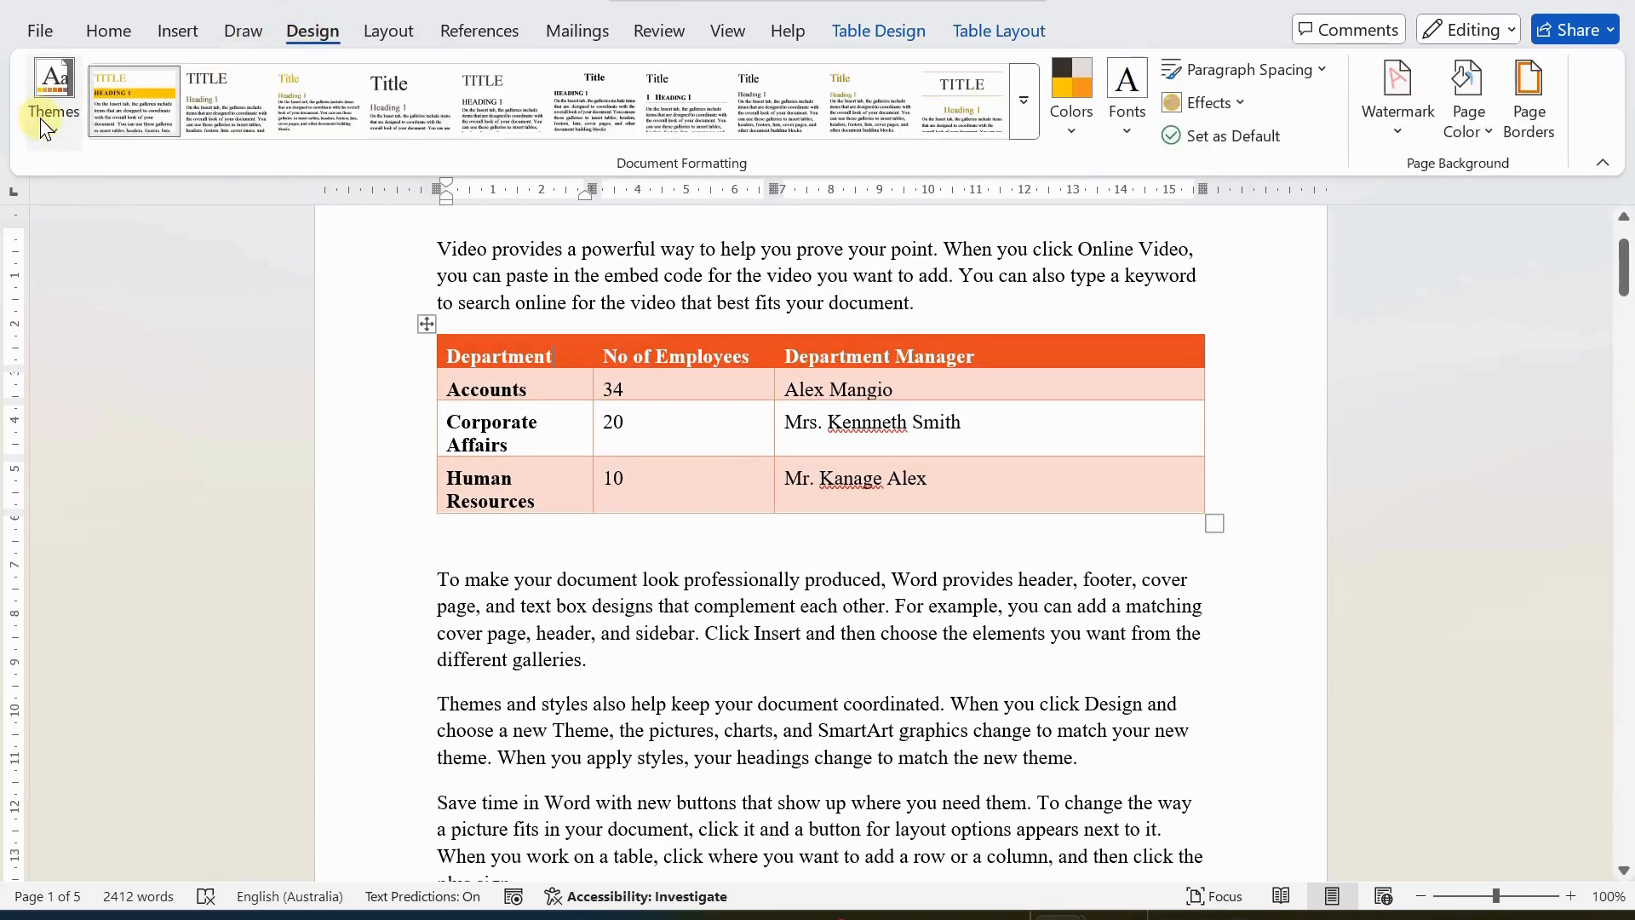
left_click(39, 117)
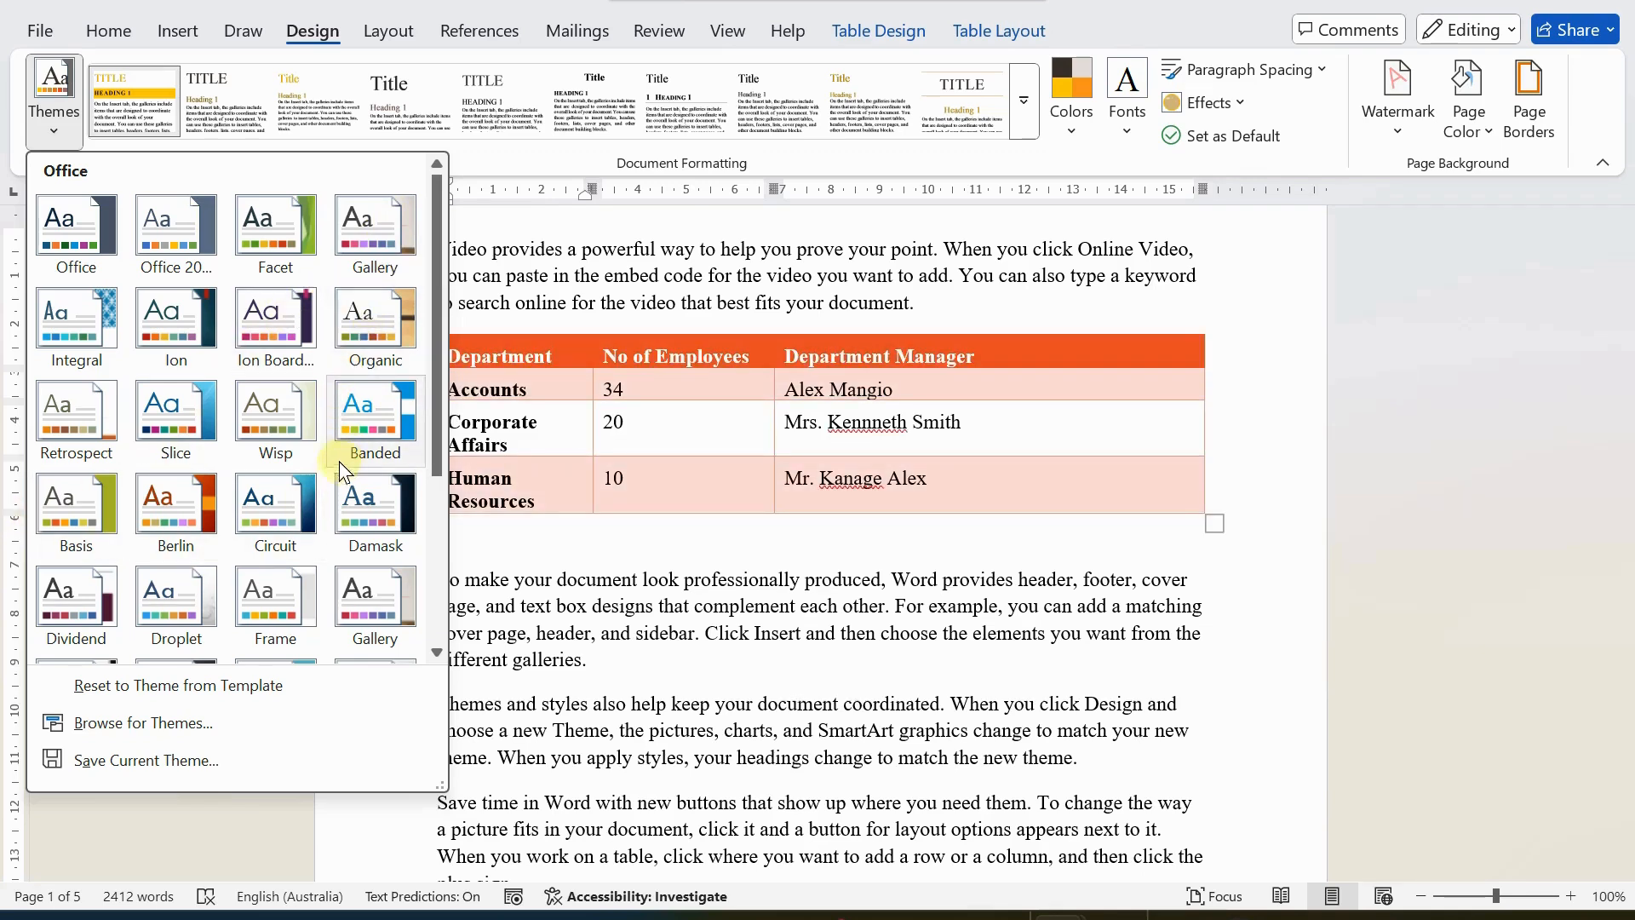
left_click(374, 325)
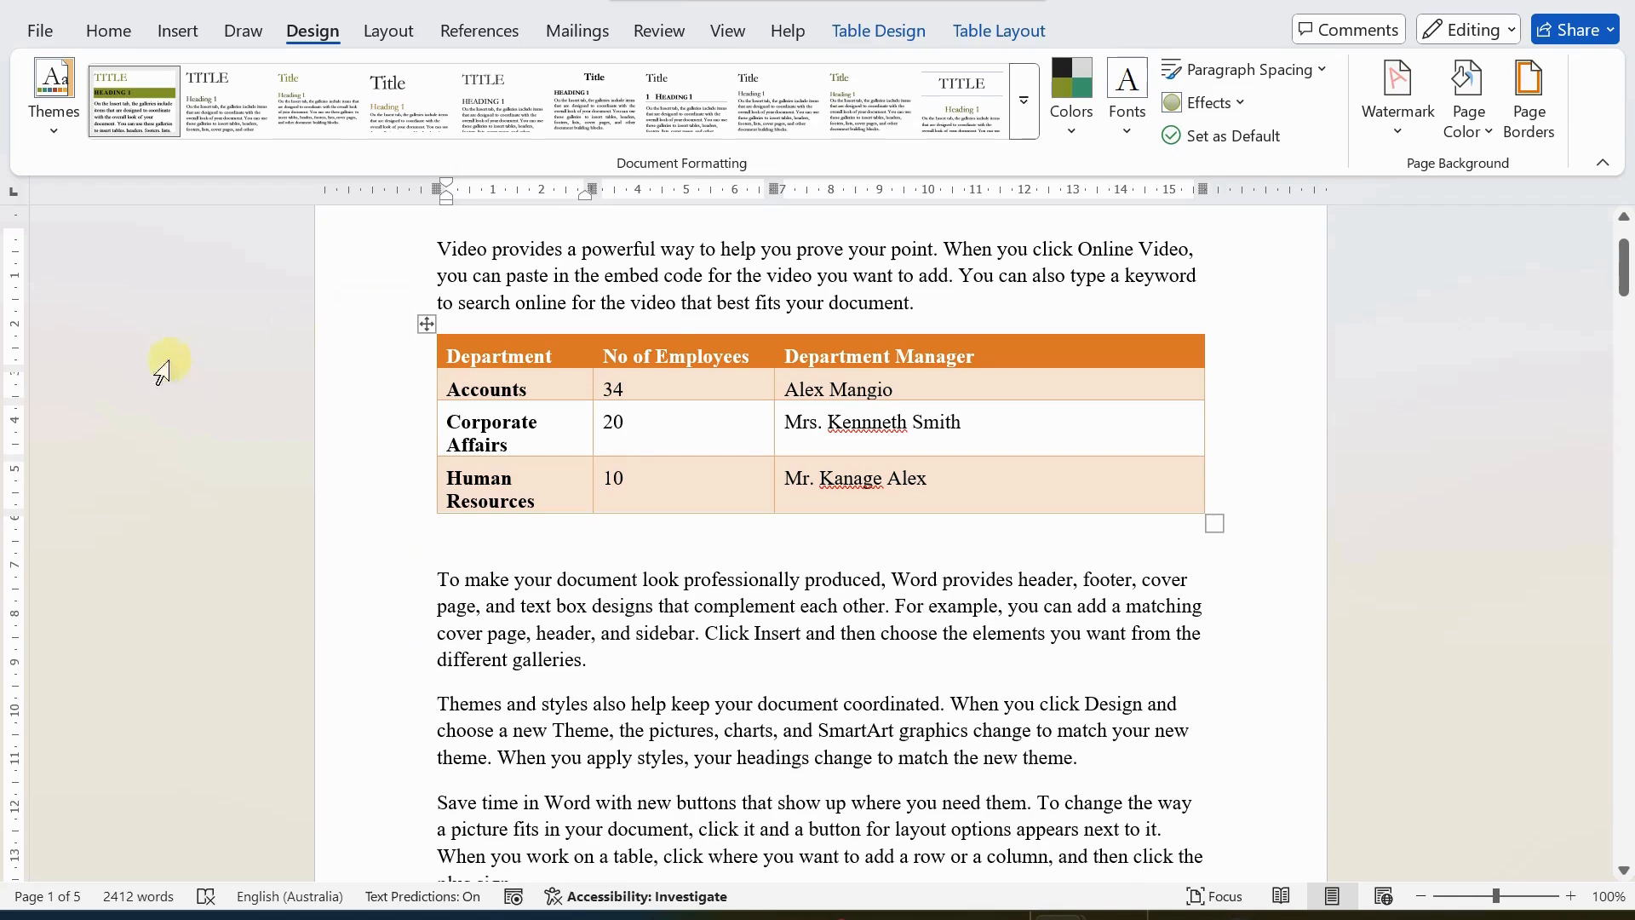
Set the document's theme colors to Red Violet.
left_click(1070, 129)
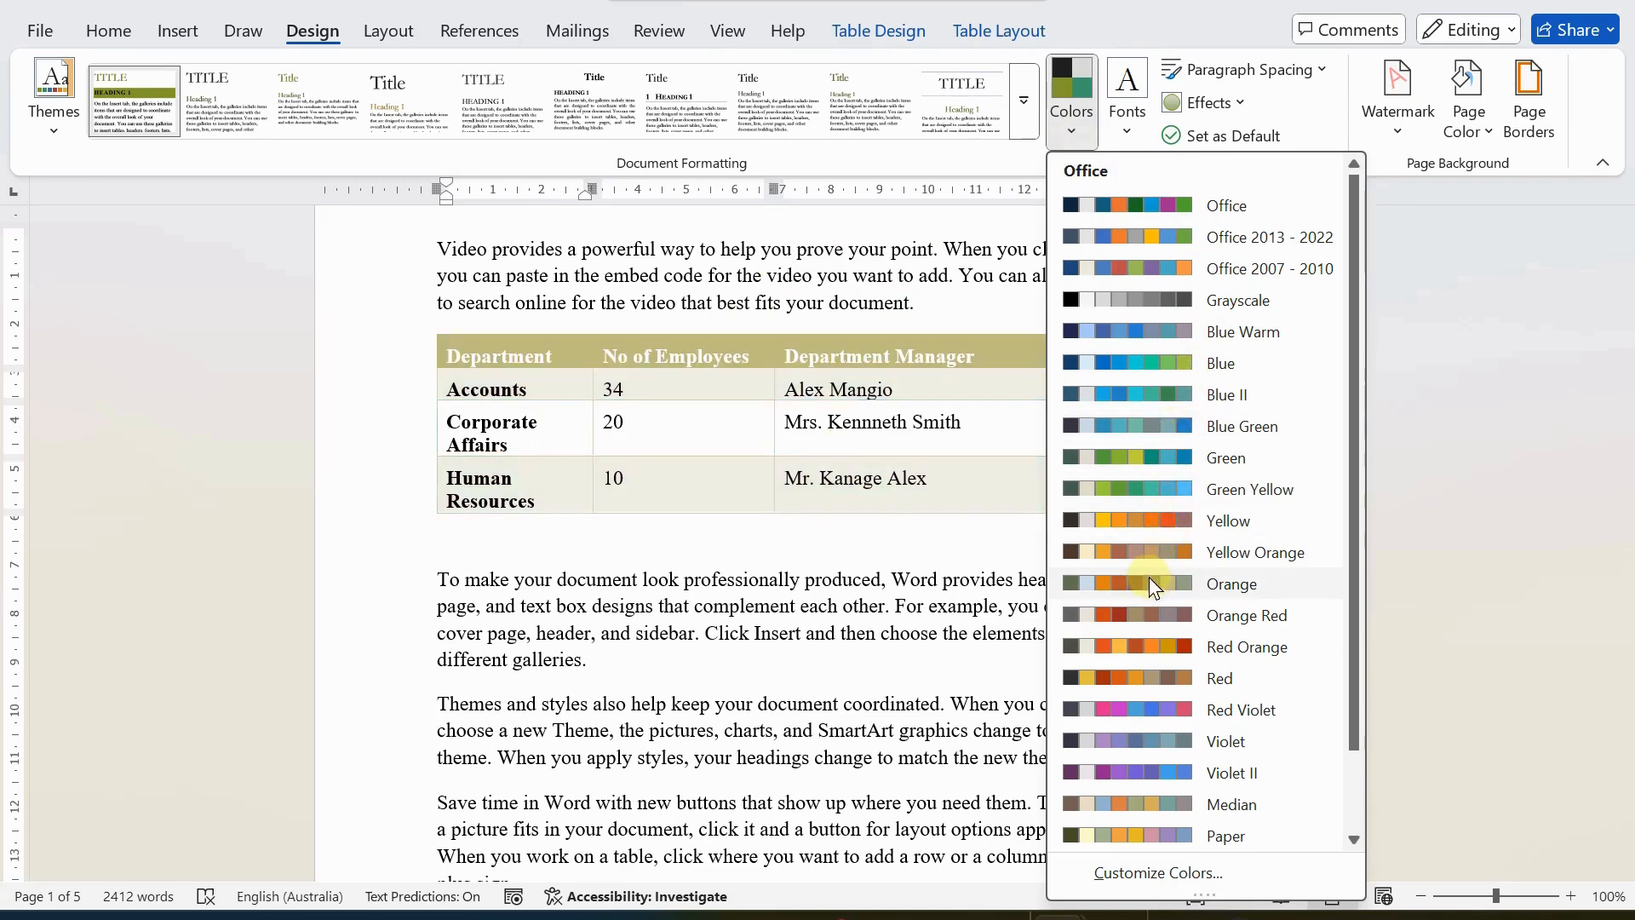
scroll(1136, 528, "down", 1)
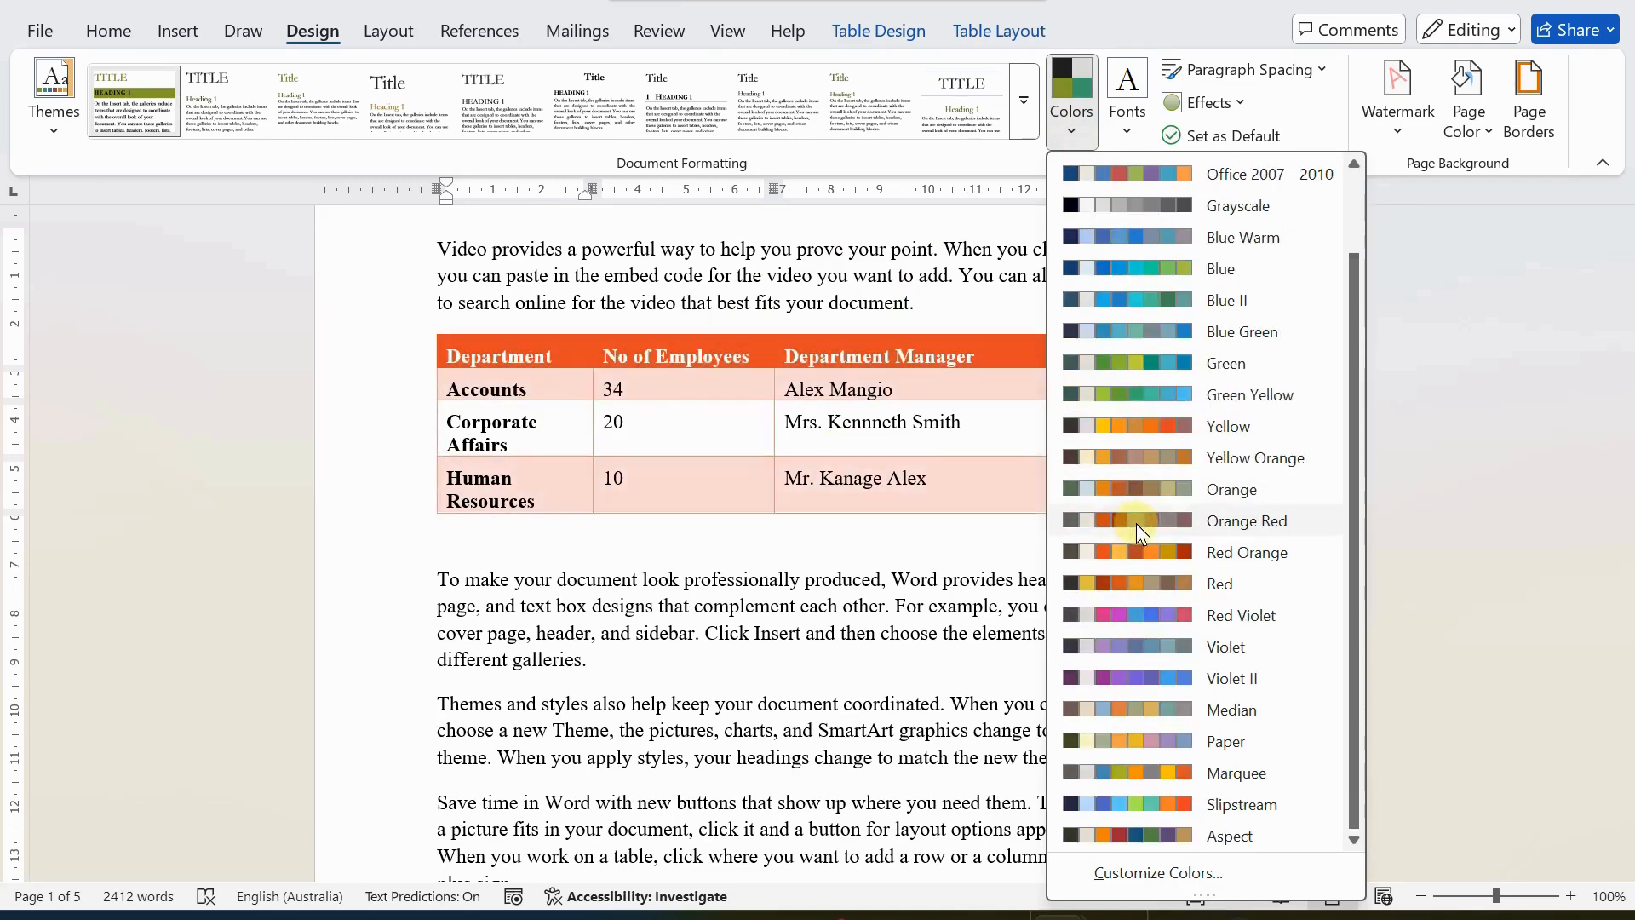
left_click(1141, 616)
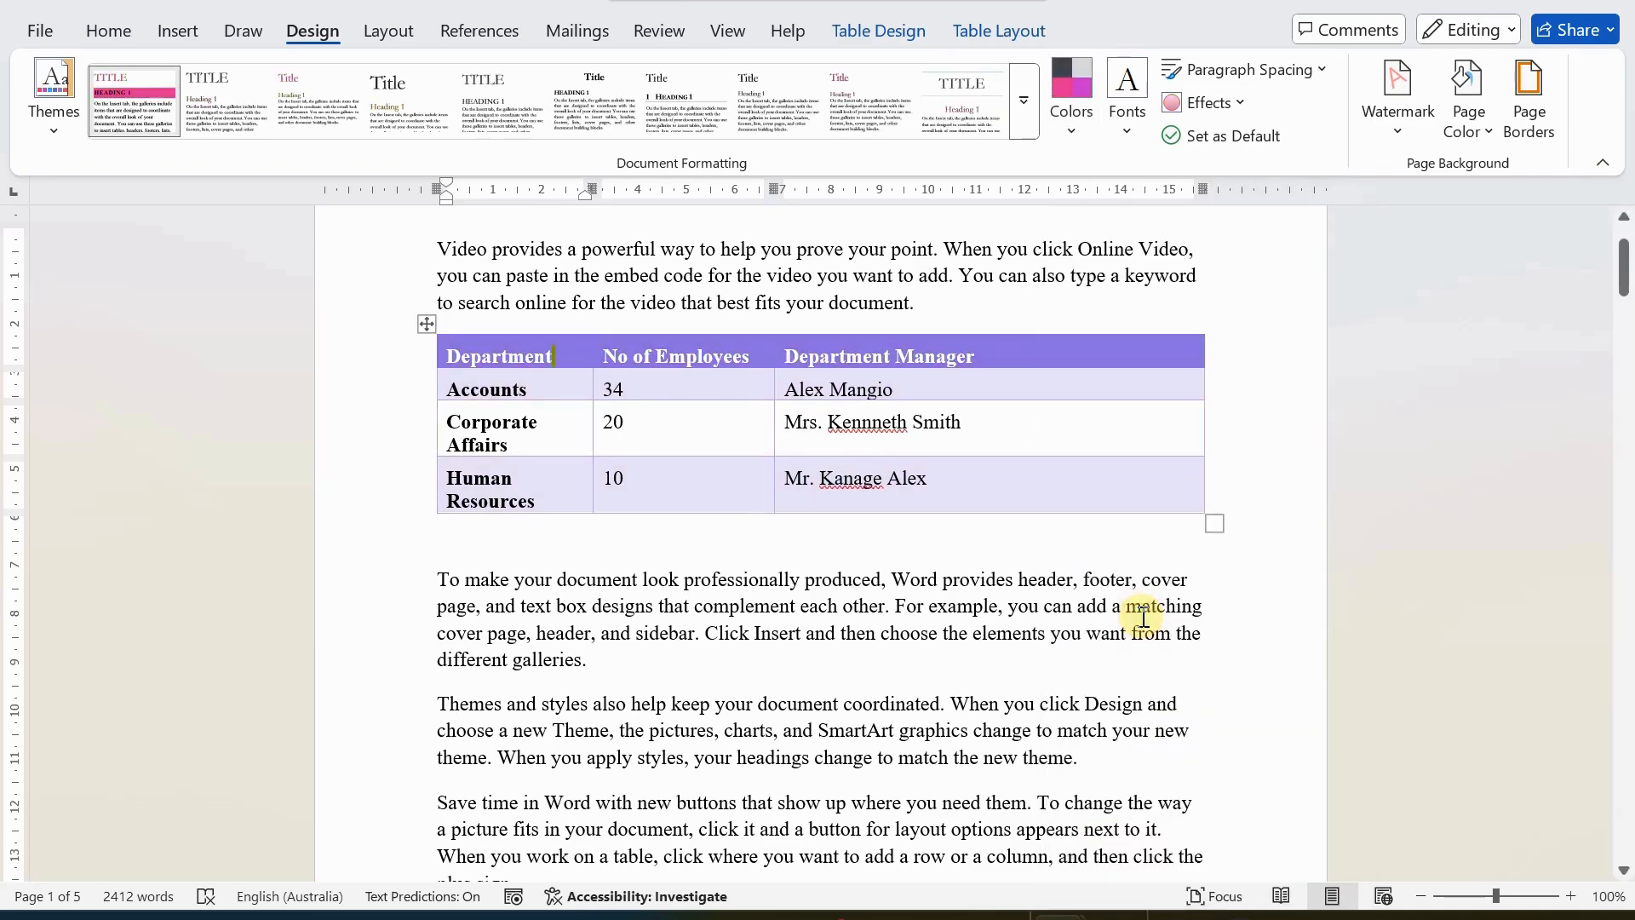
scroll(734, 511, "up", 2)
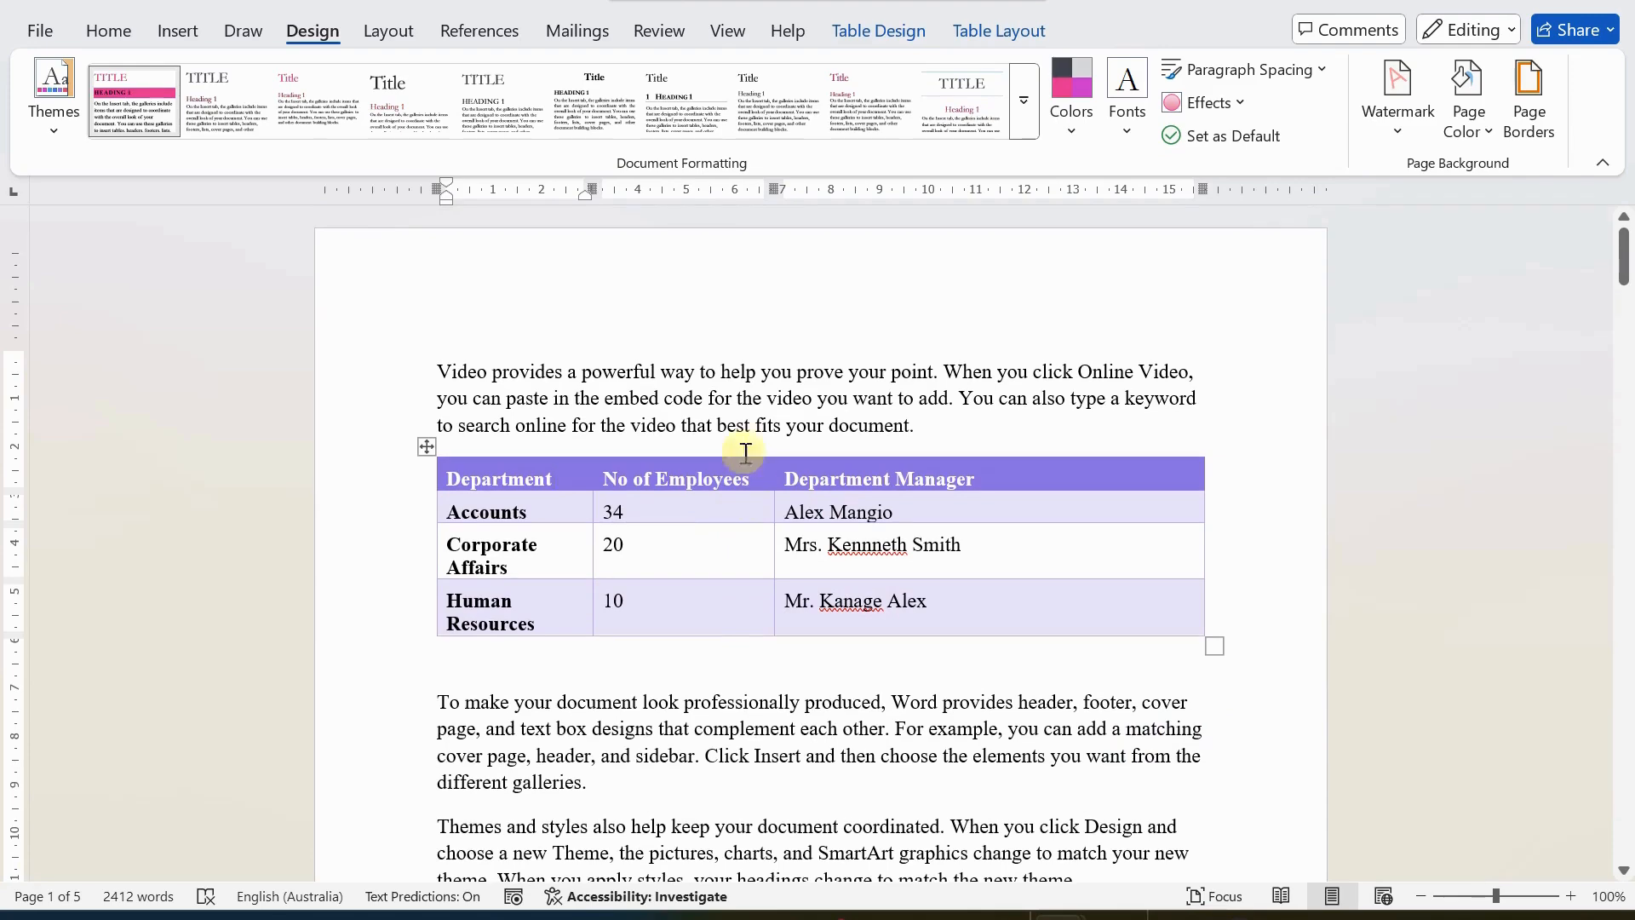
Review the available table styles in the new theme colors, keeping the department table's current style.
left_click(857, 23)
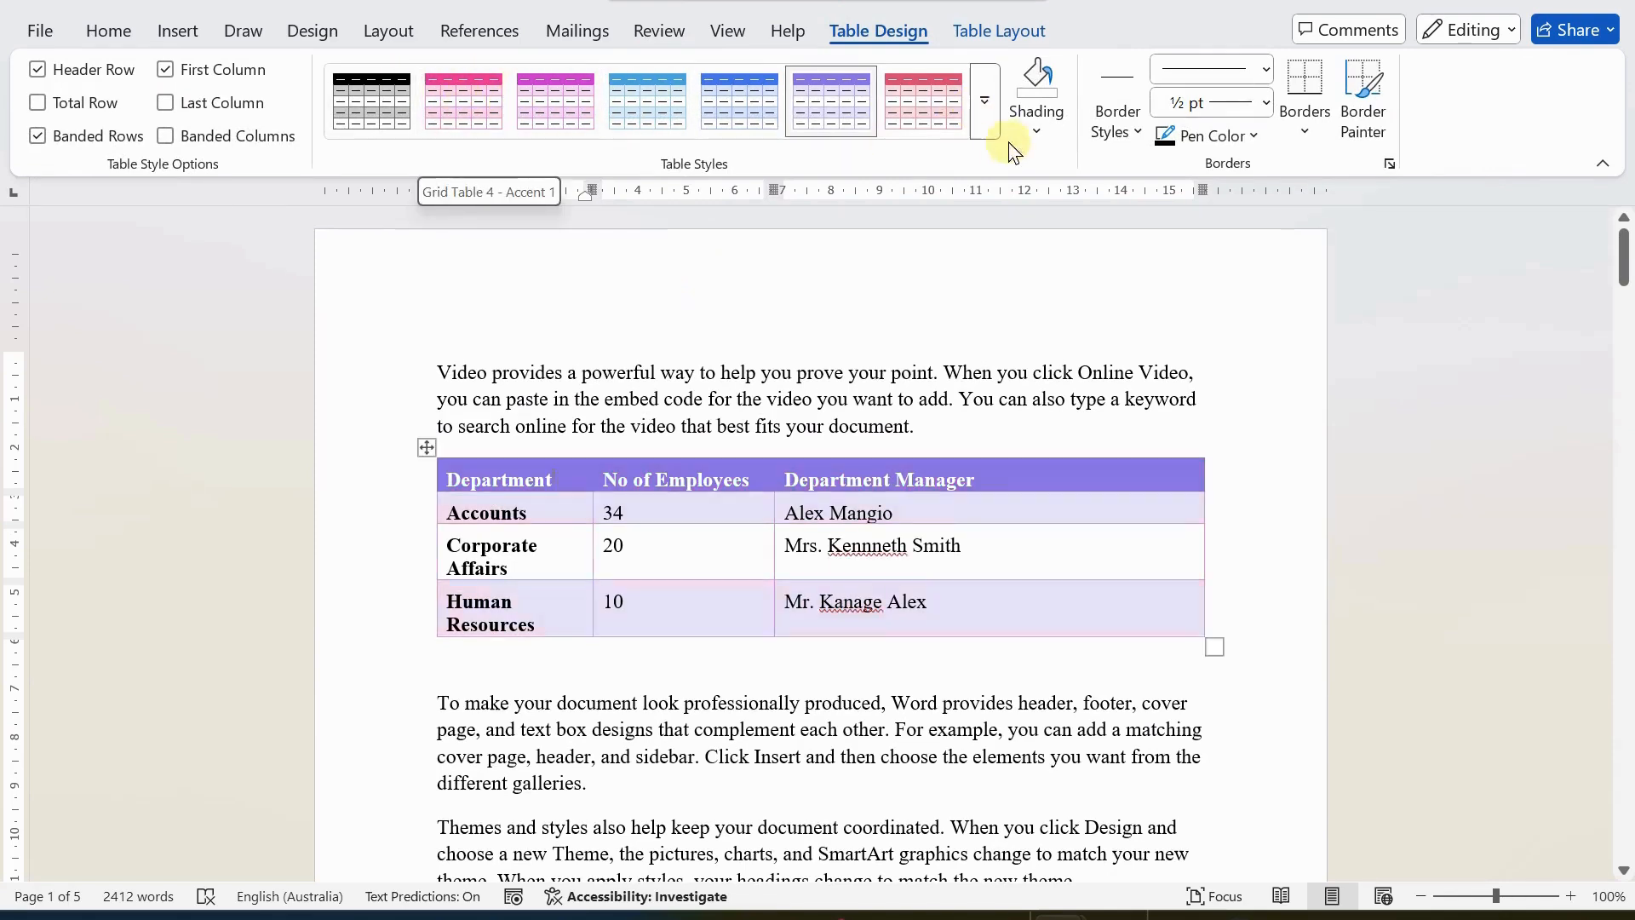
left_click(986, 117)
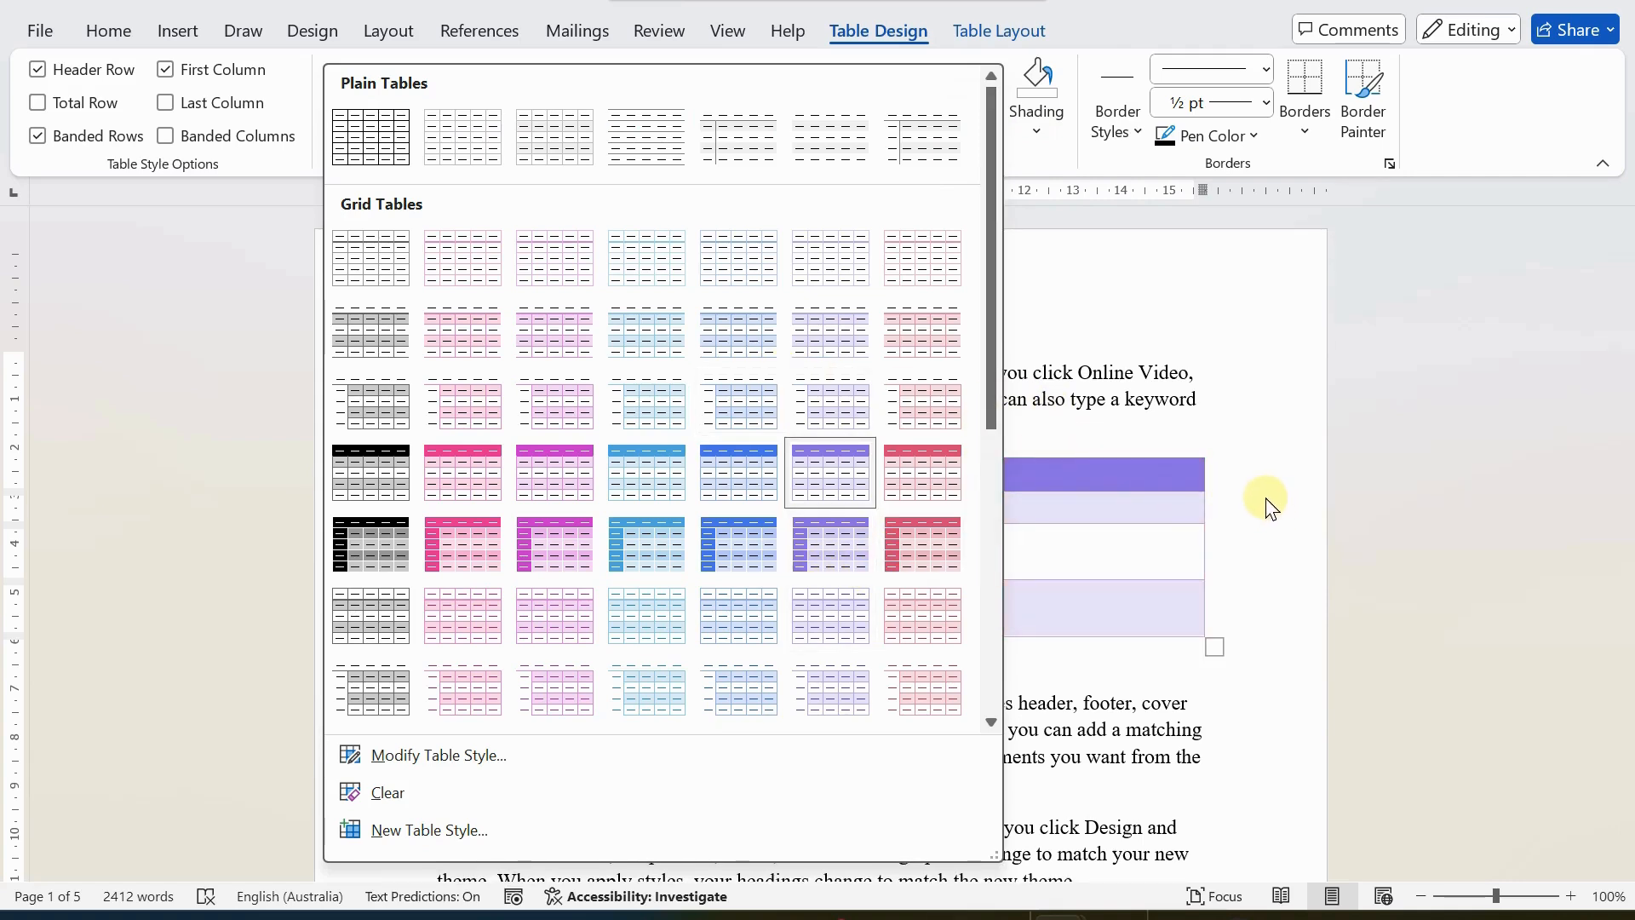
left_click(1104, 288)
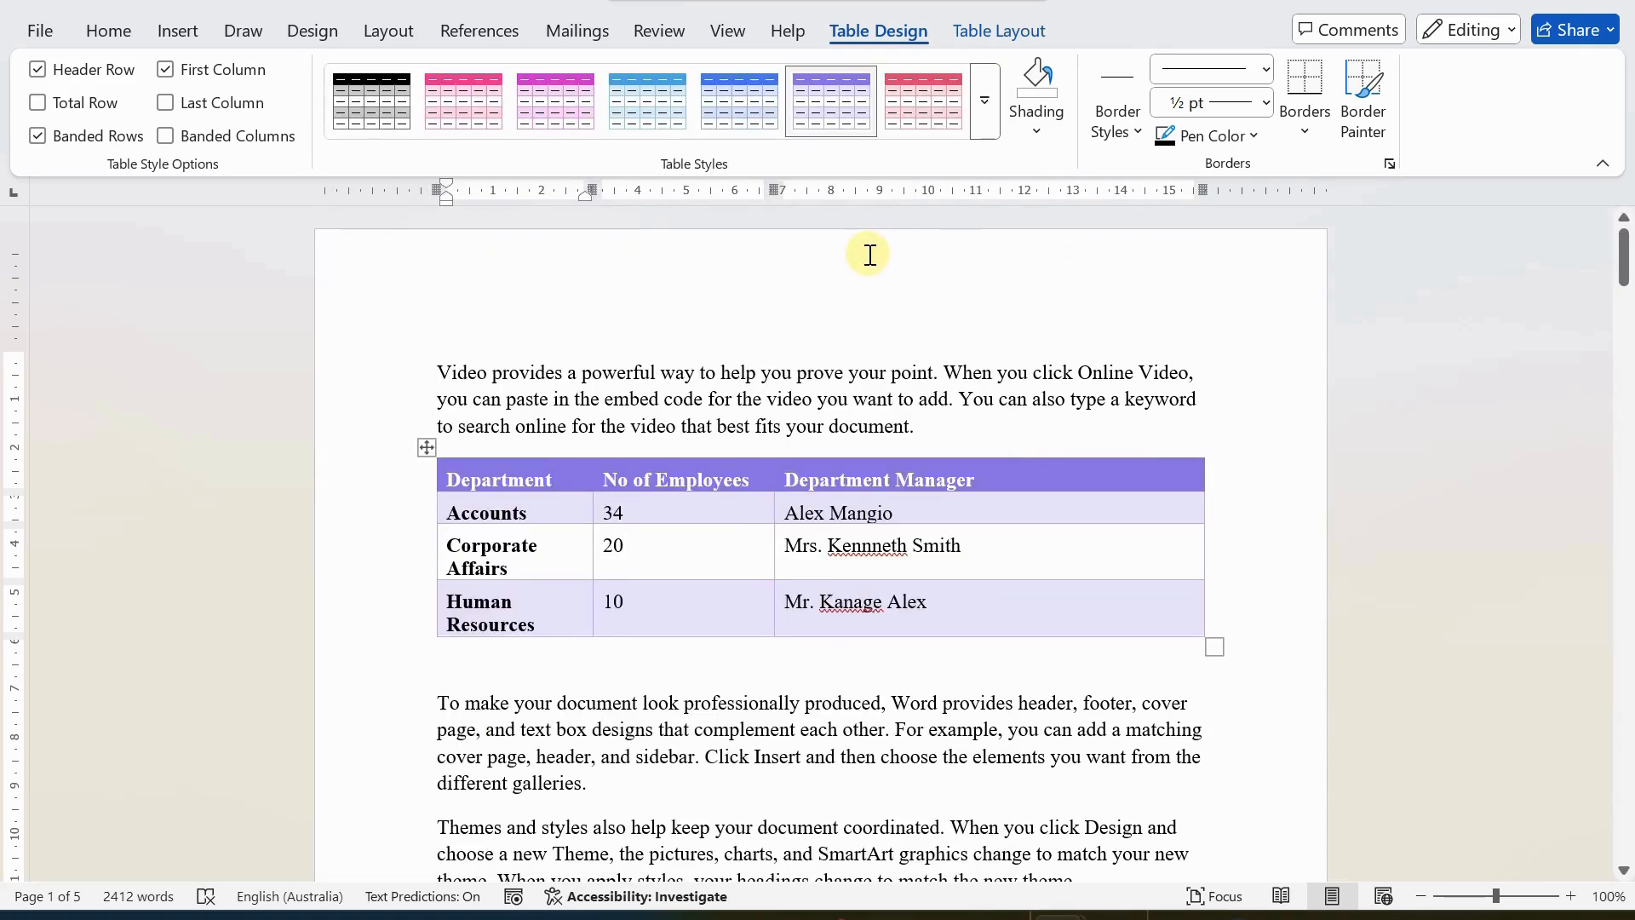
left_click(984, 109)
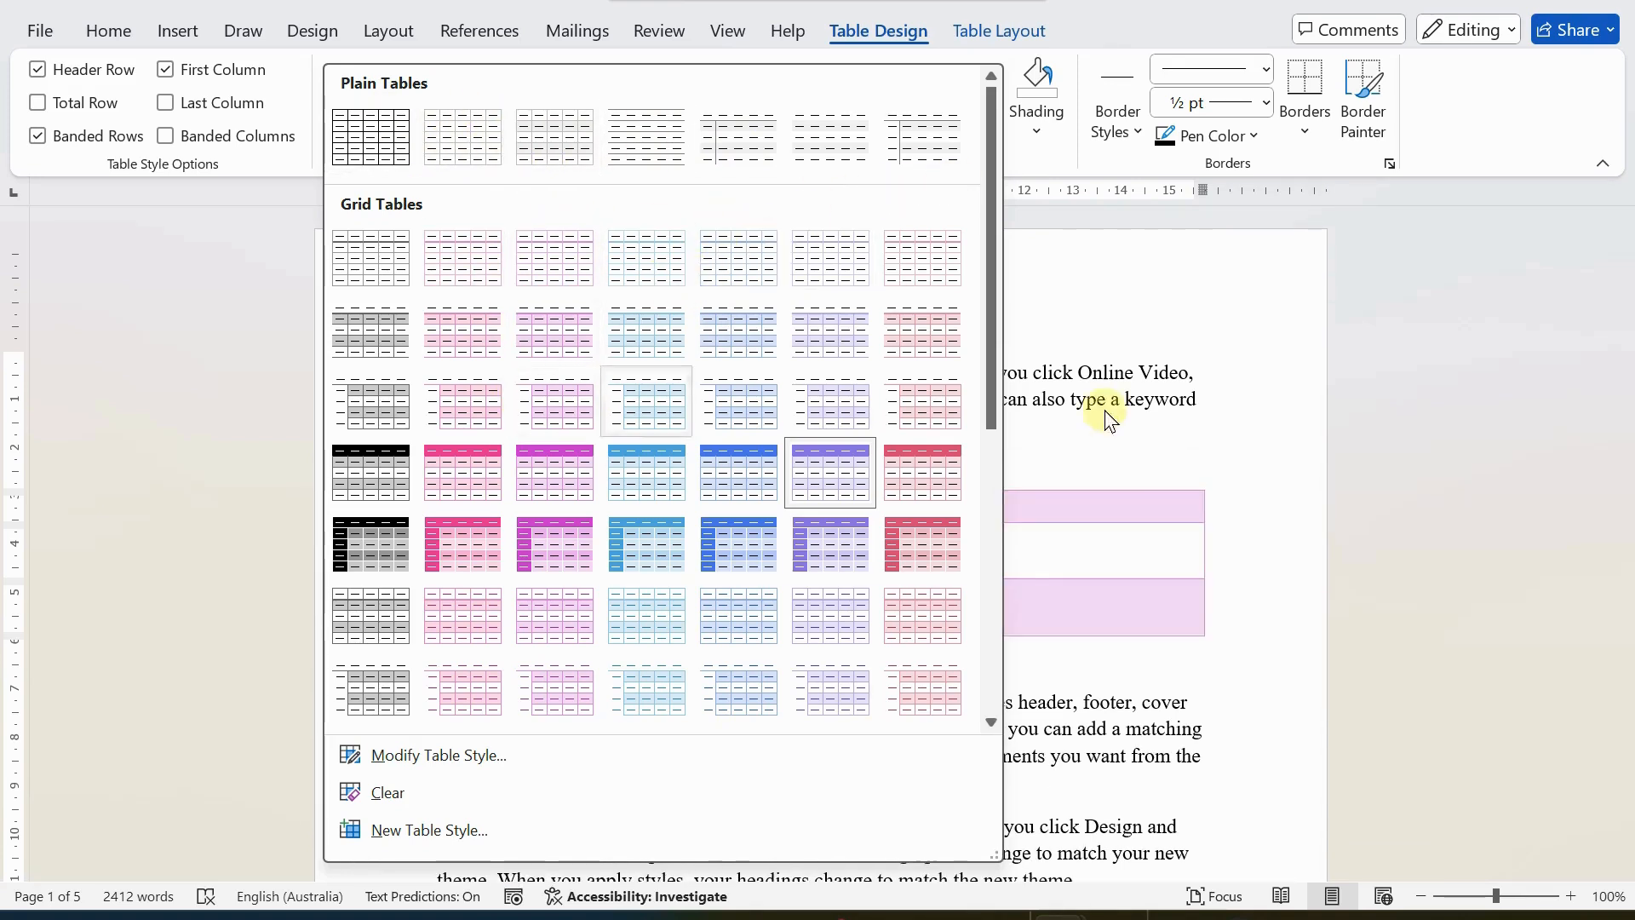
left_click(1287, 481)
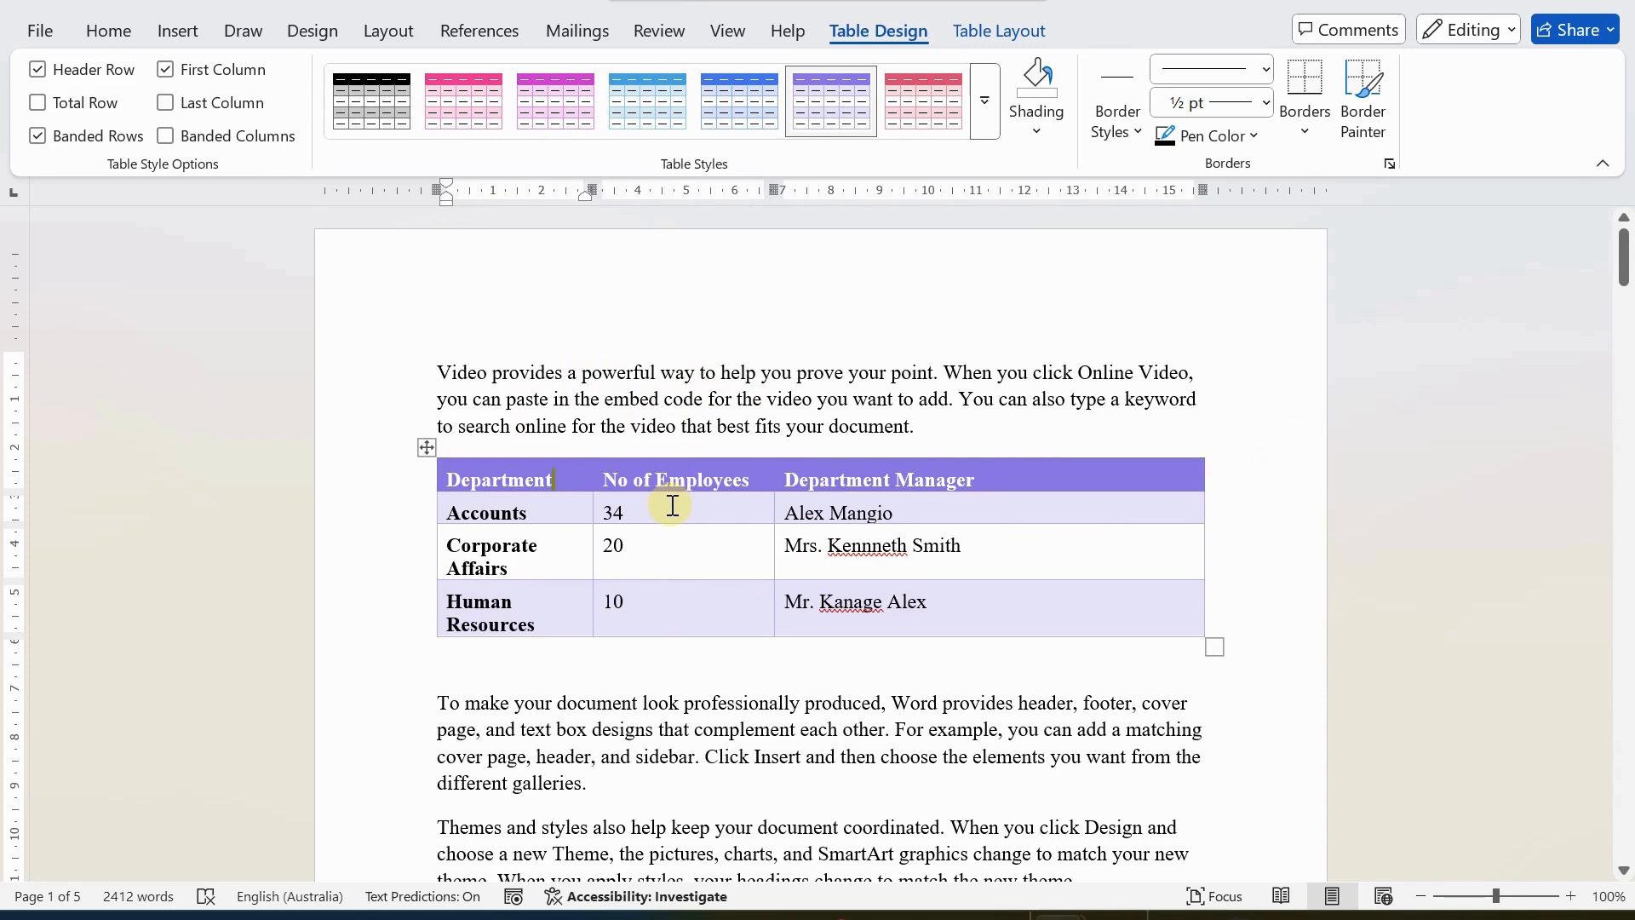
Try inserting an empty row below the Human Resources row, and undo the insertion.
left_click(609, 531)
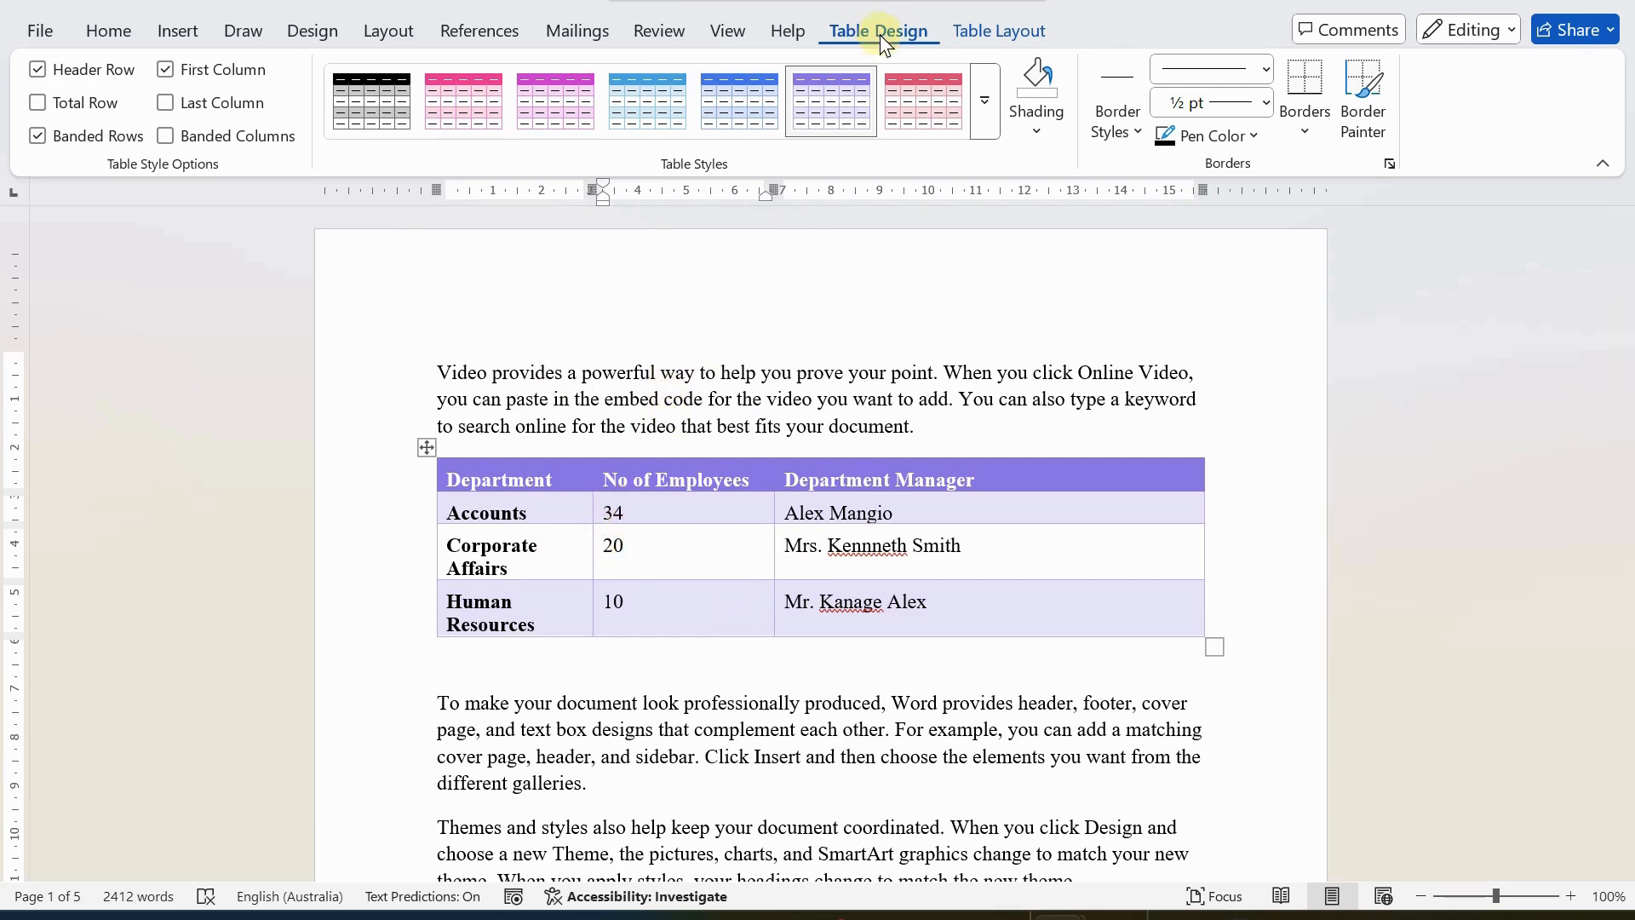
left_click(968, 23)
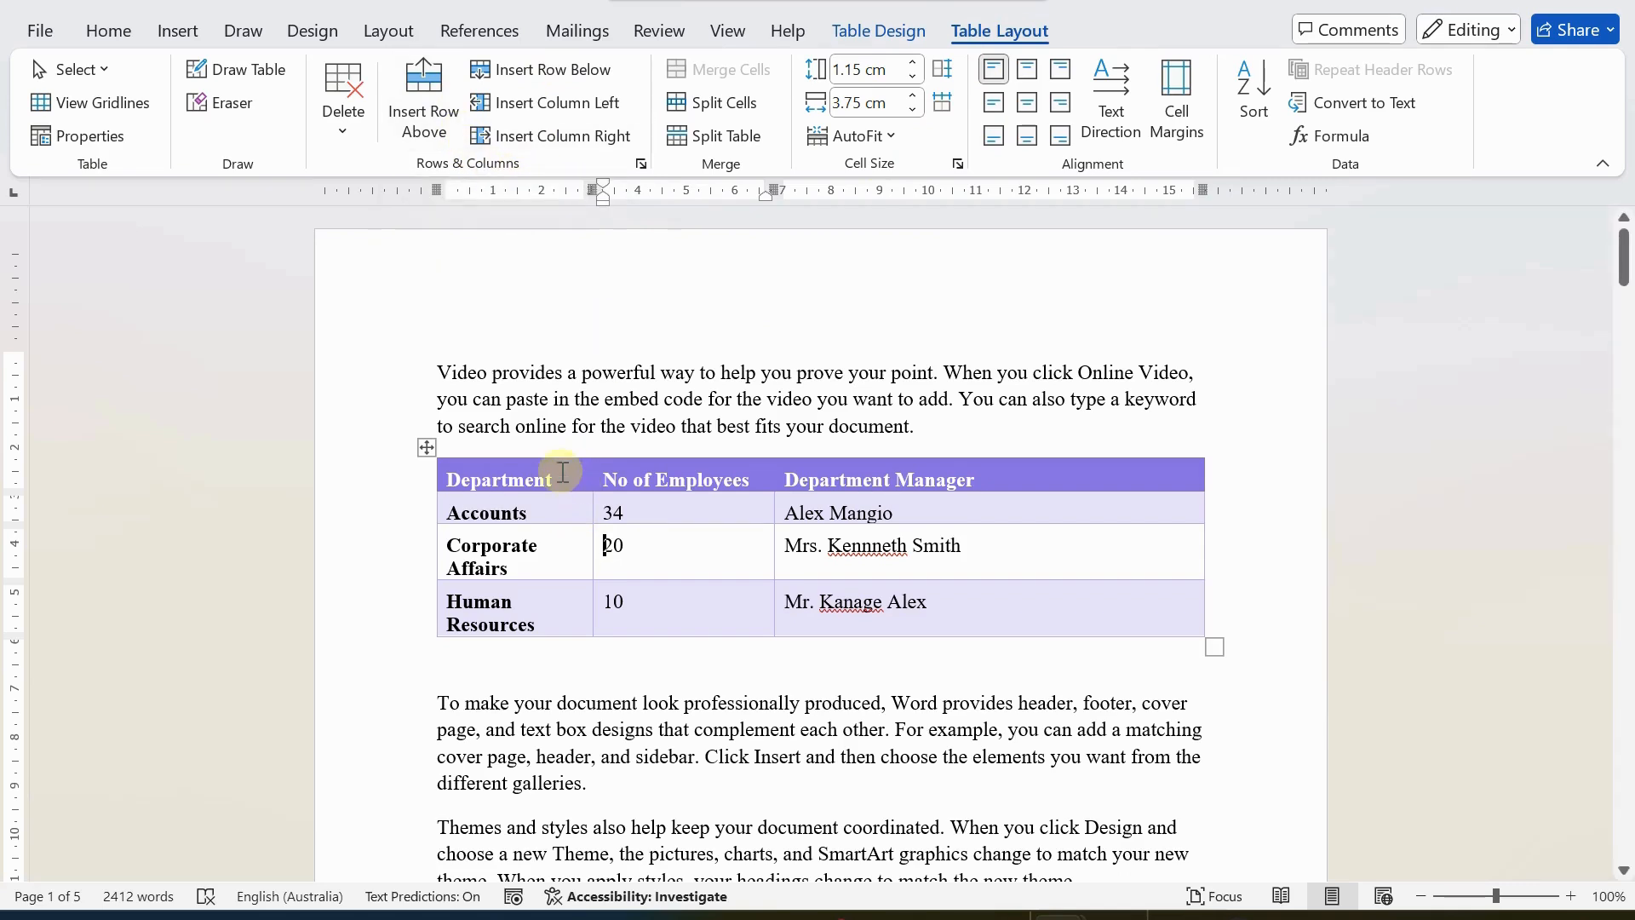
left_click(553, 629)
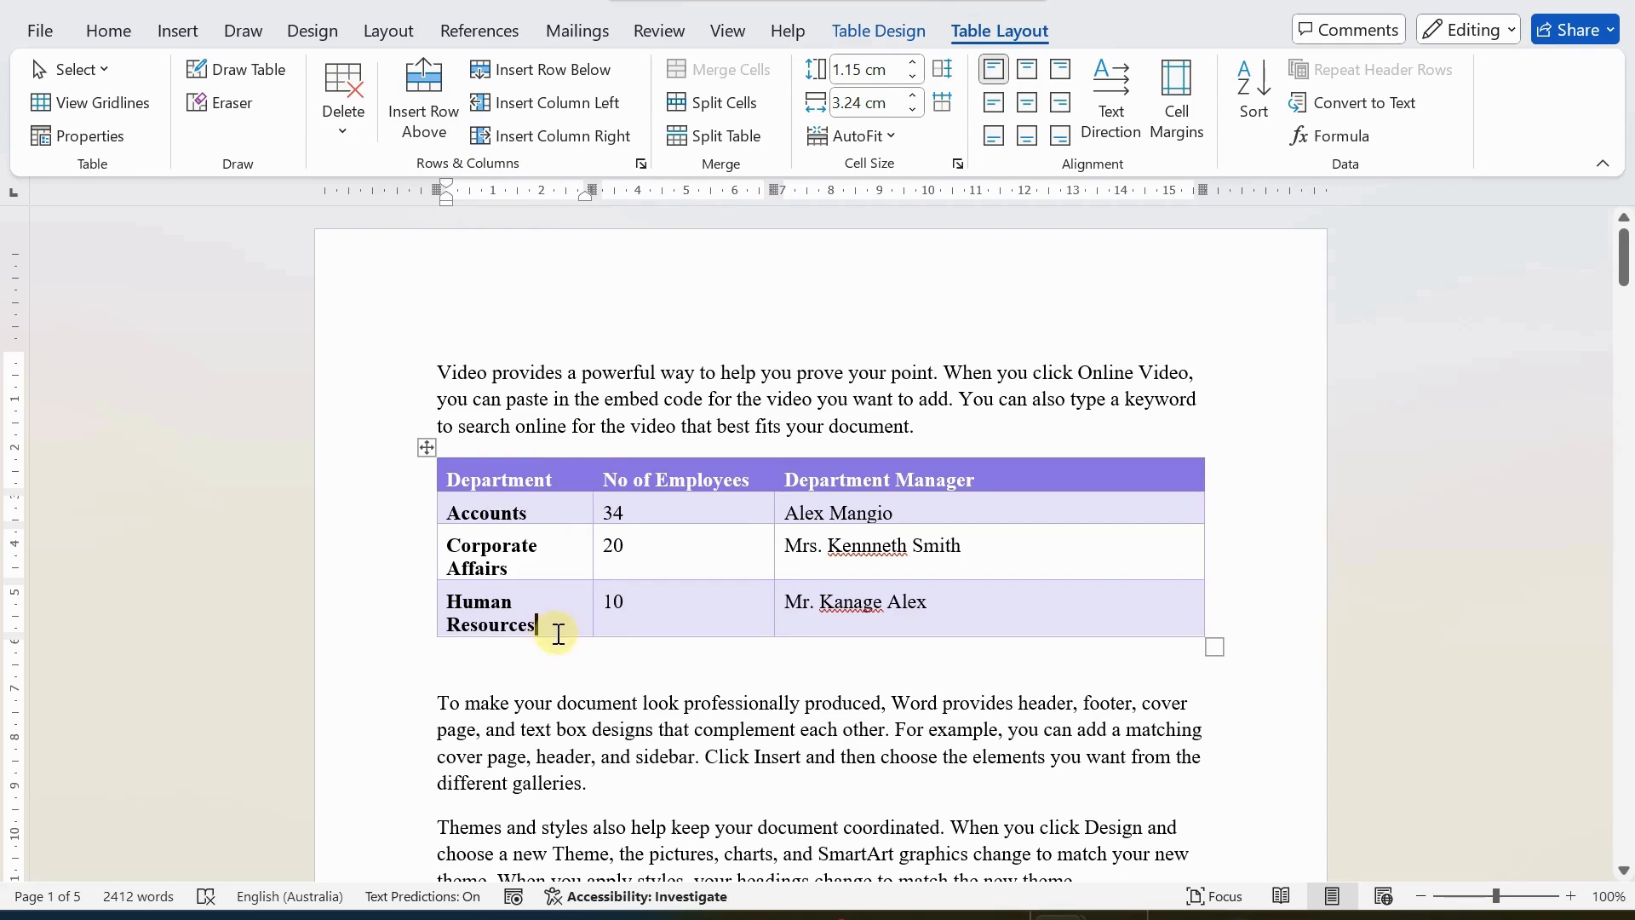
left_click(549, 69)
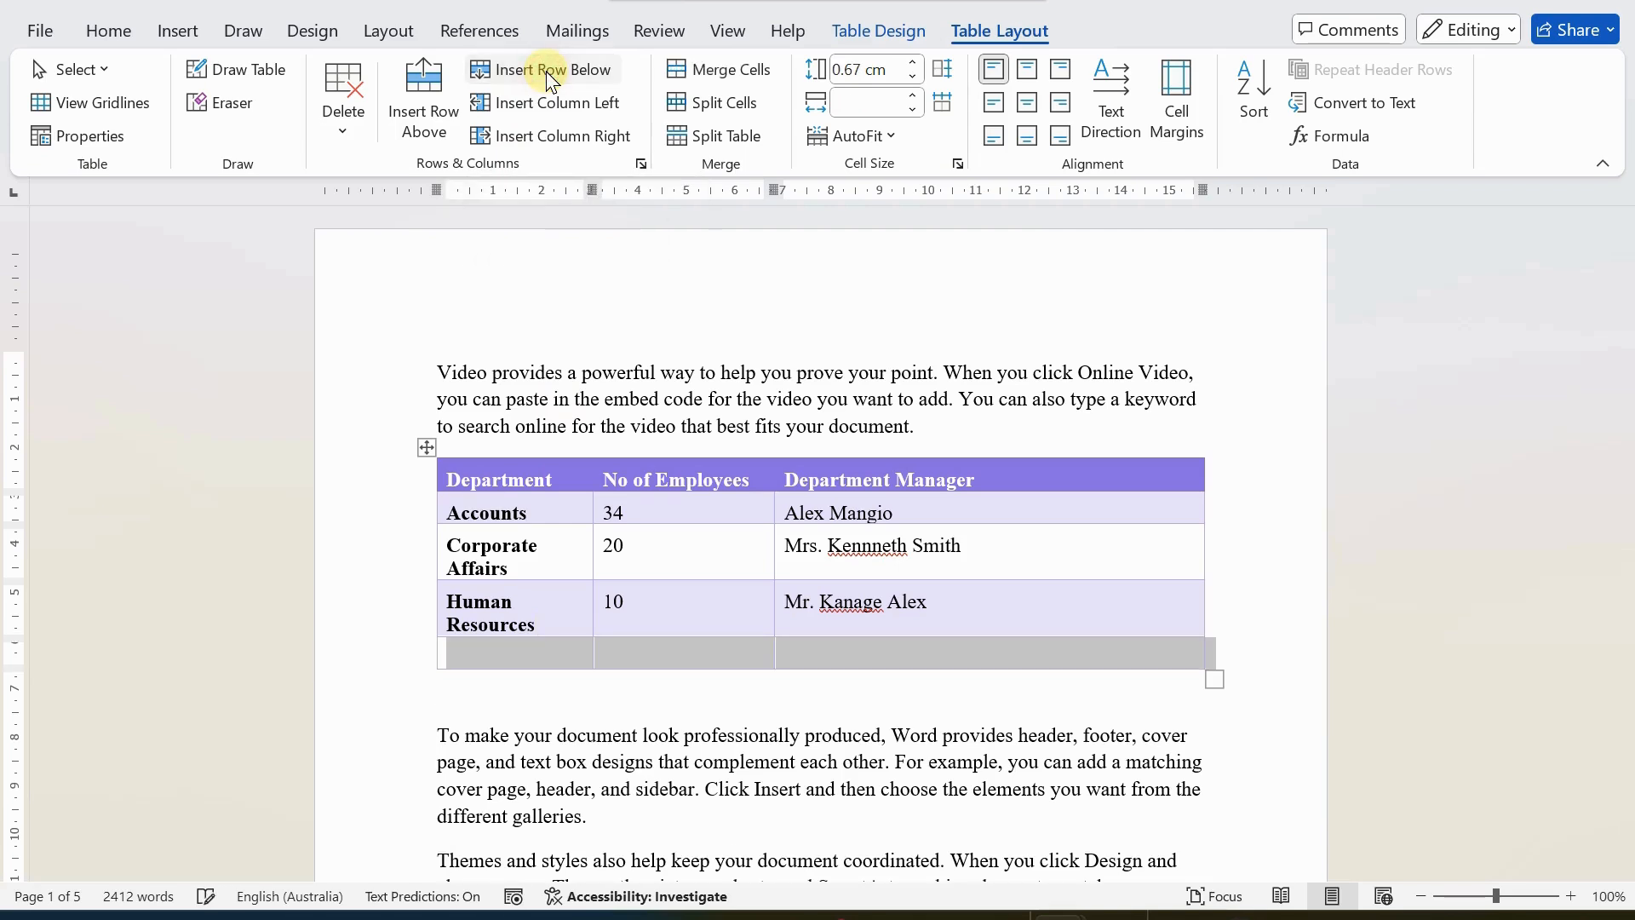
left_click(533, 670)
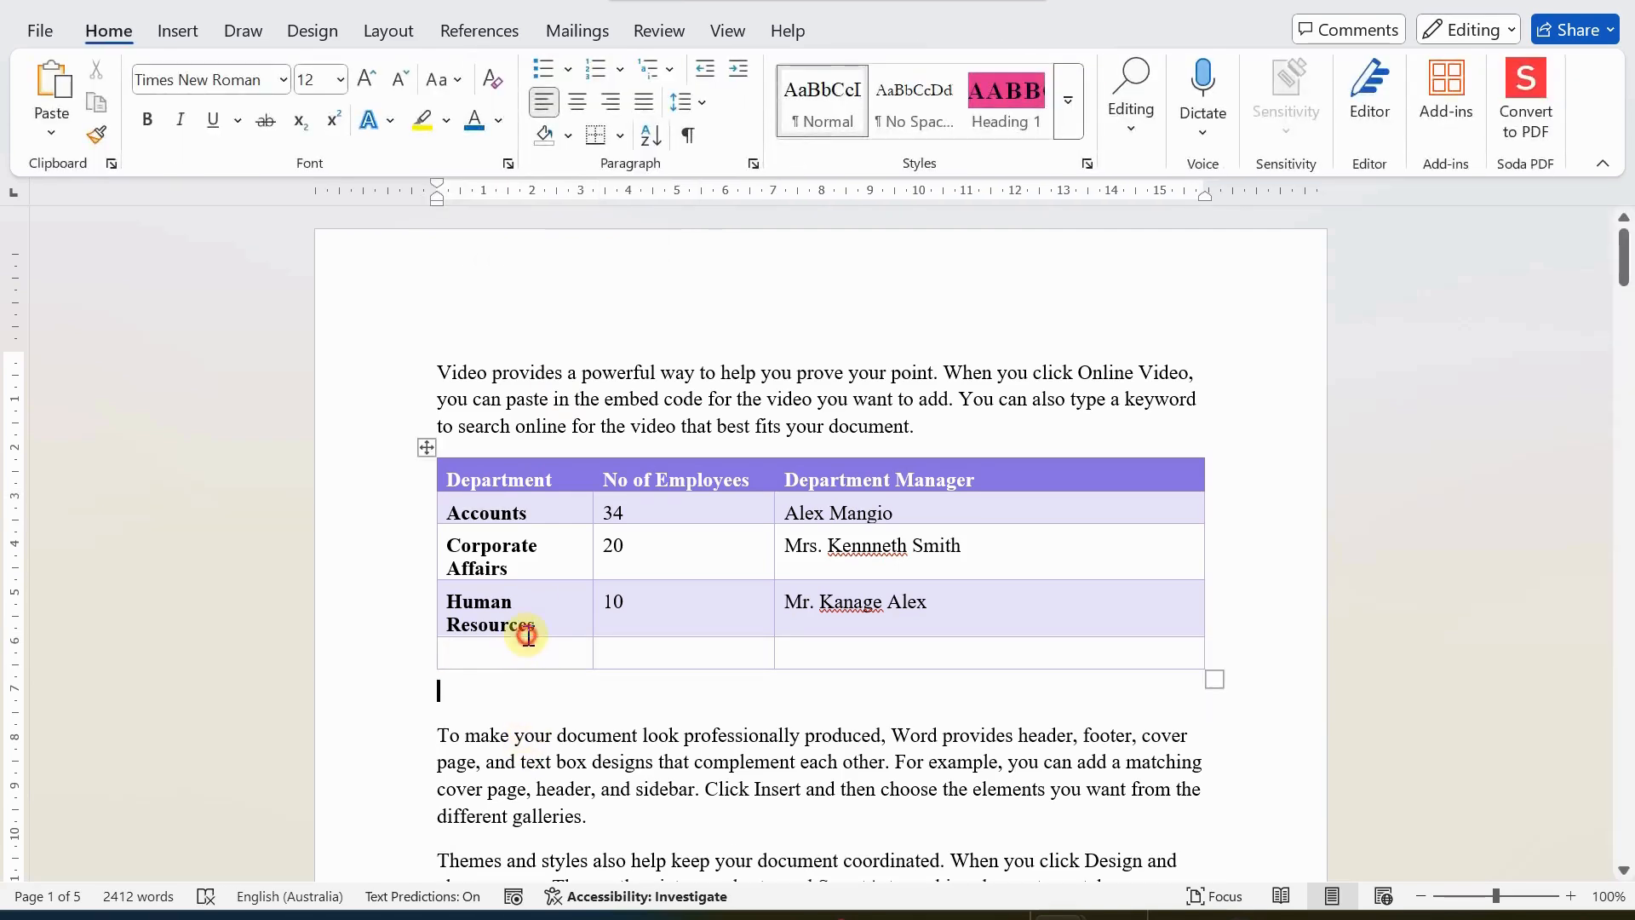
left_click(527, 634)
left_click(527, 657)
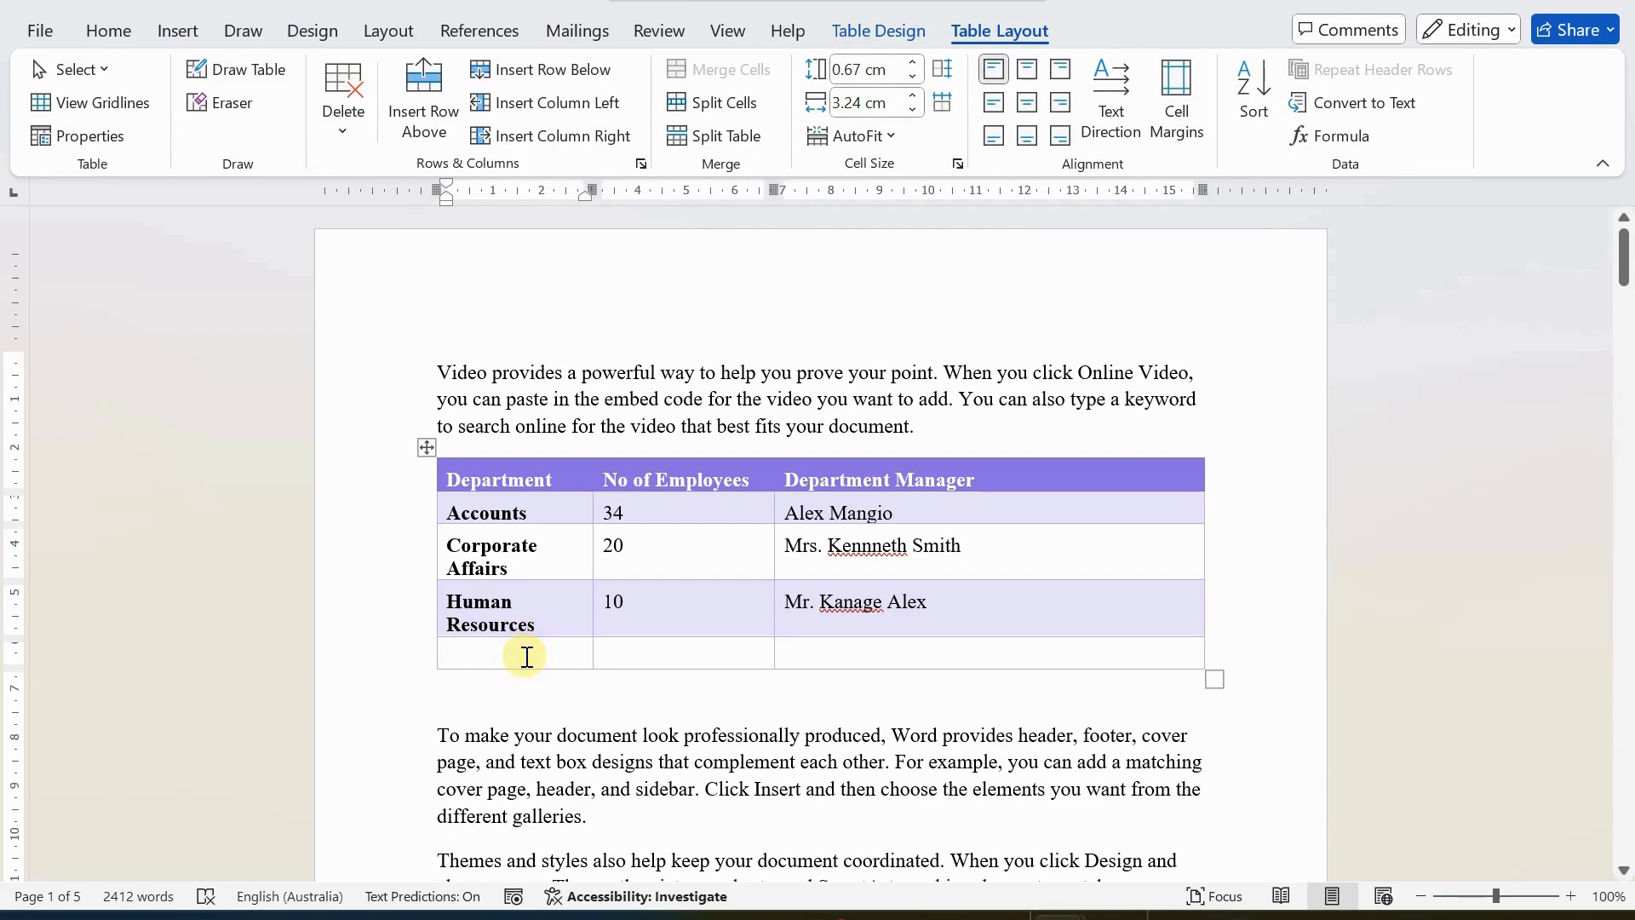
key("ctrl+z")
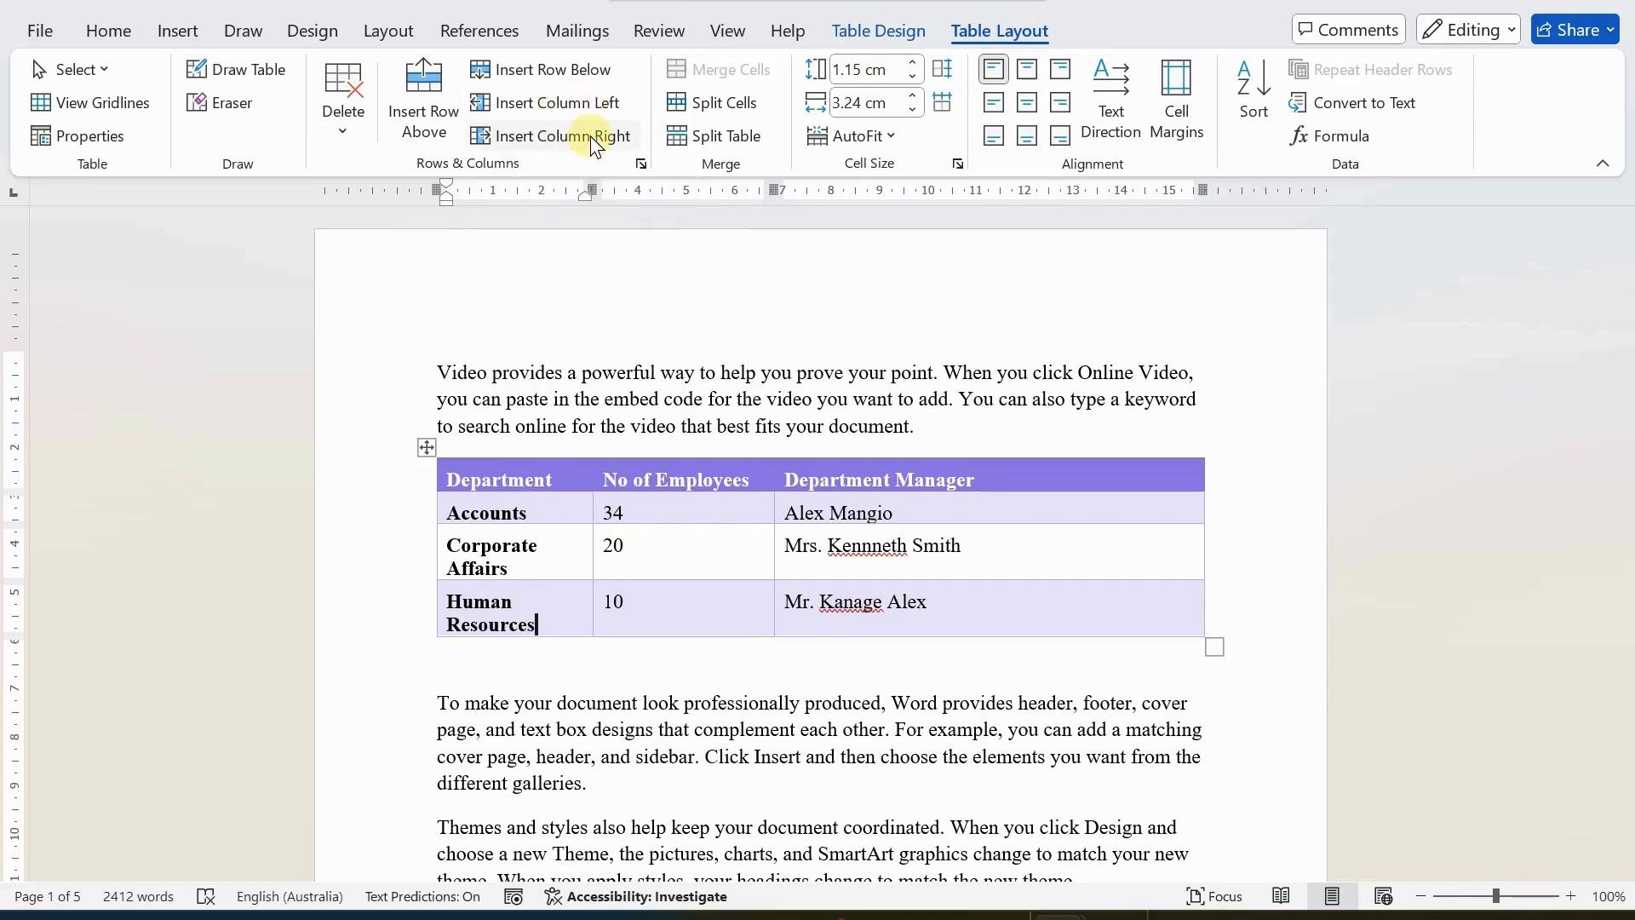
Try inserting an empty column to the left of Department and another to the right of that new column, and remove both.
left_click(555, 109)
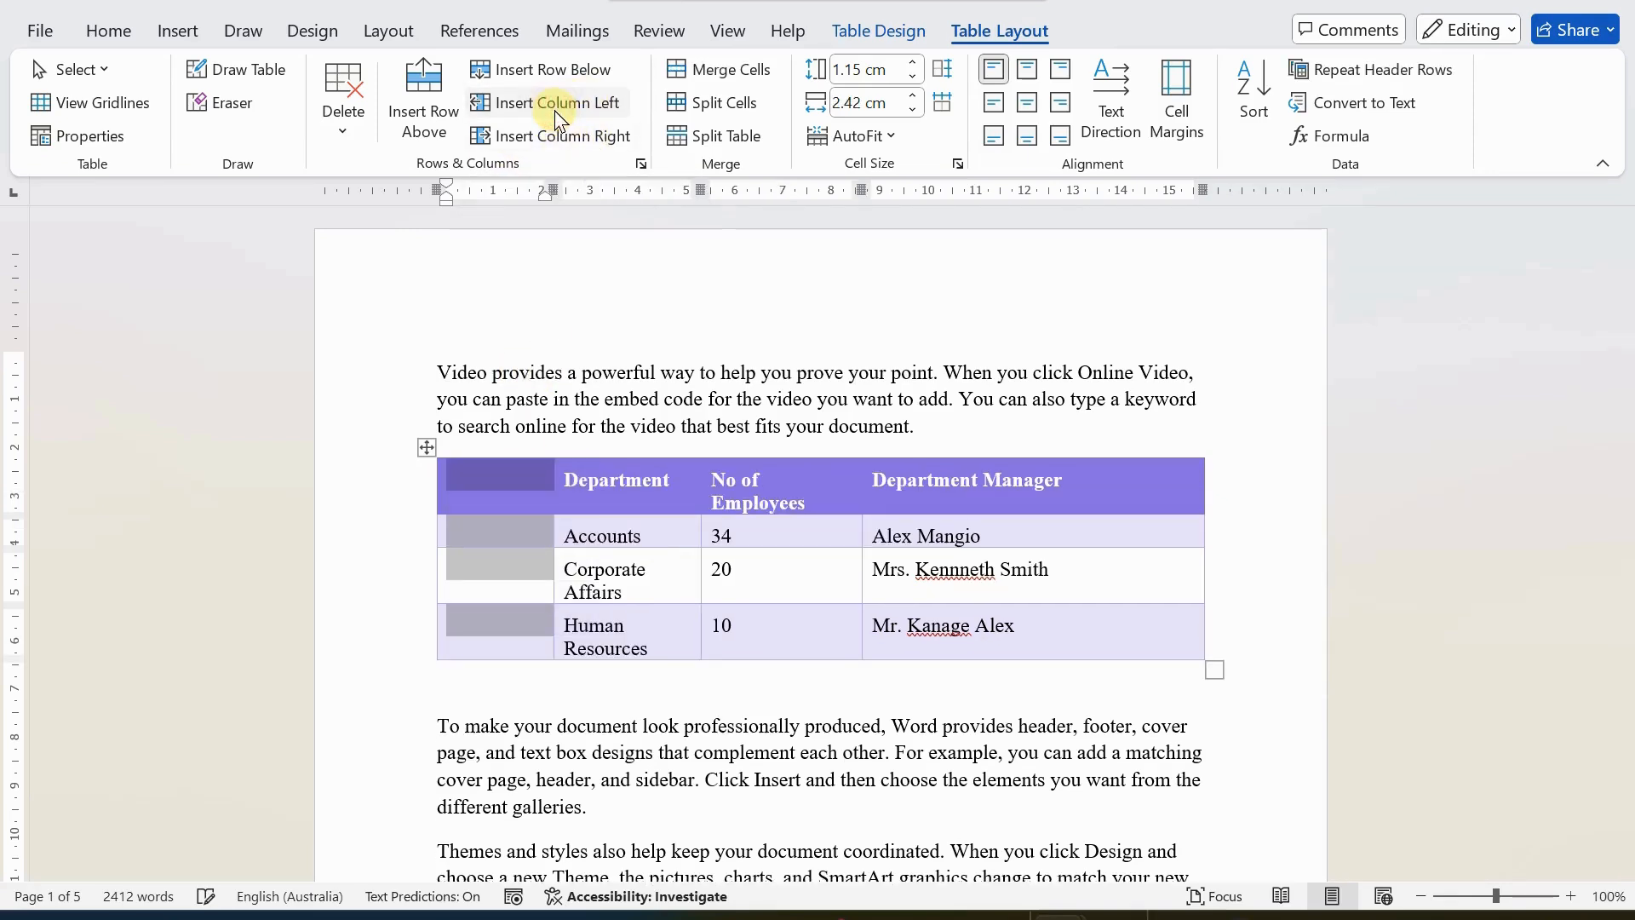
left_click(550, 139)
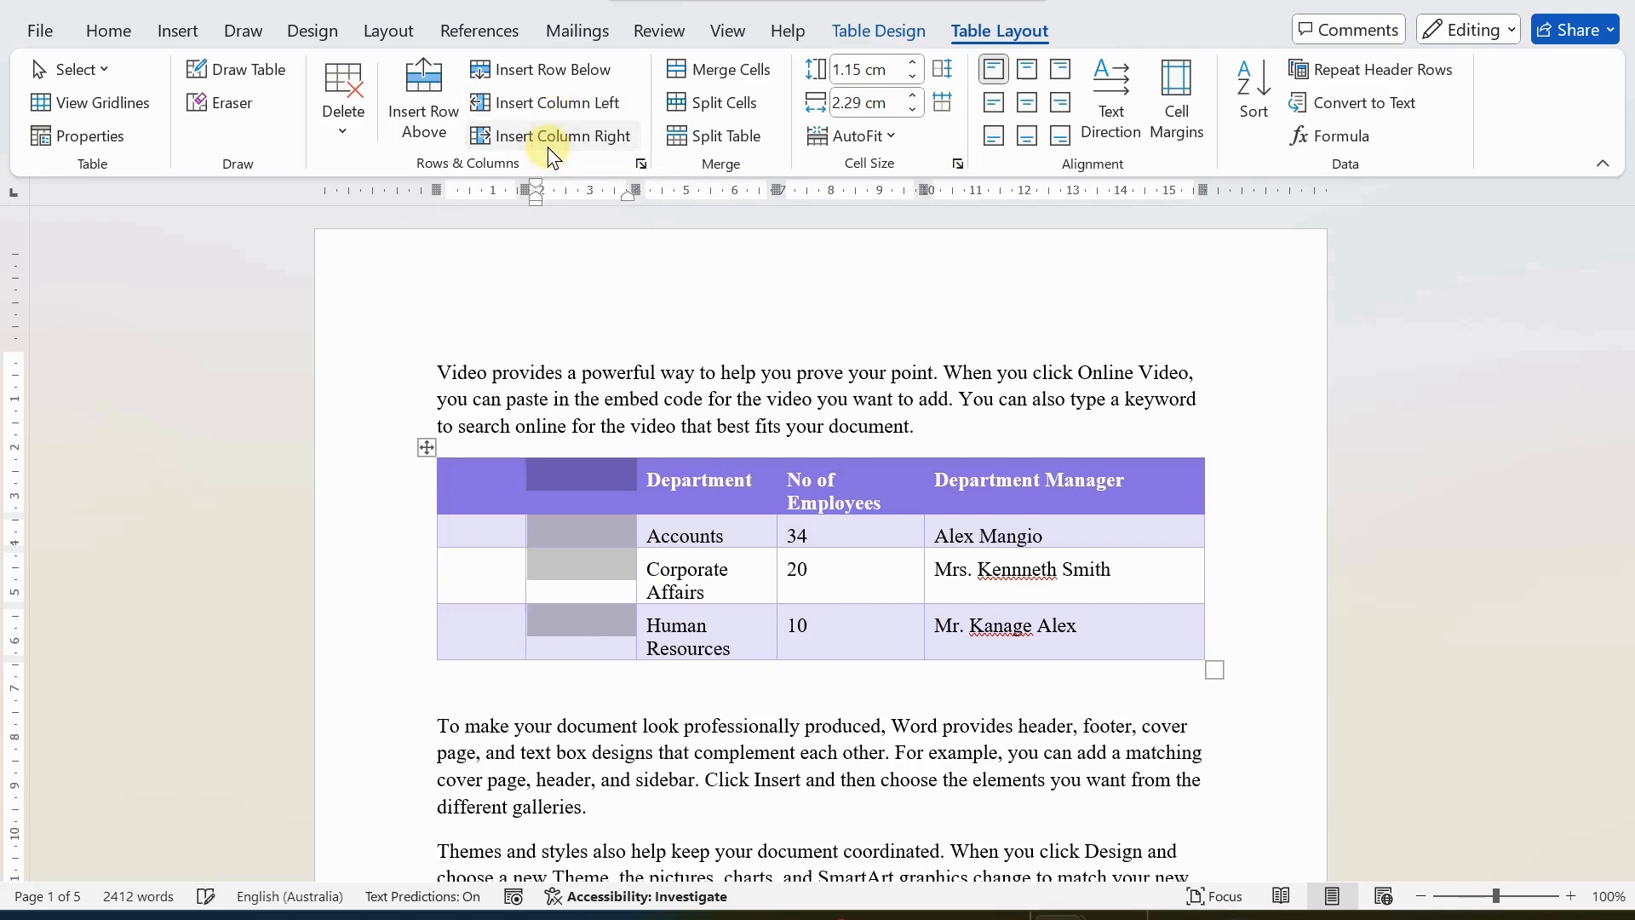
double_click(527, 466)
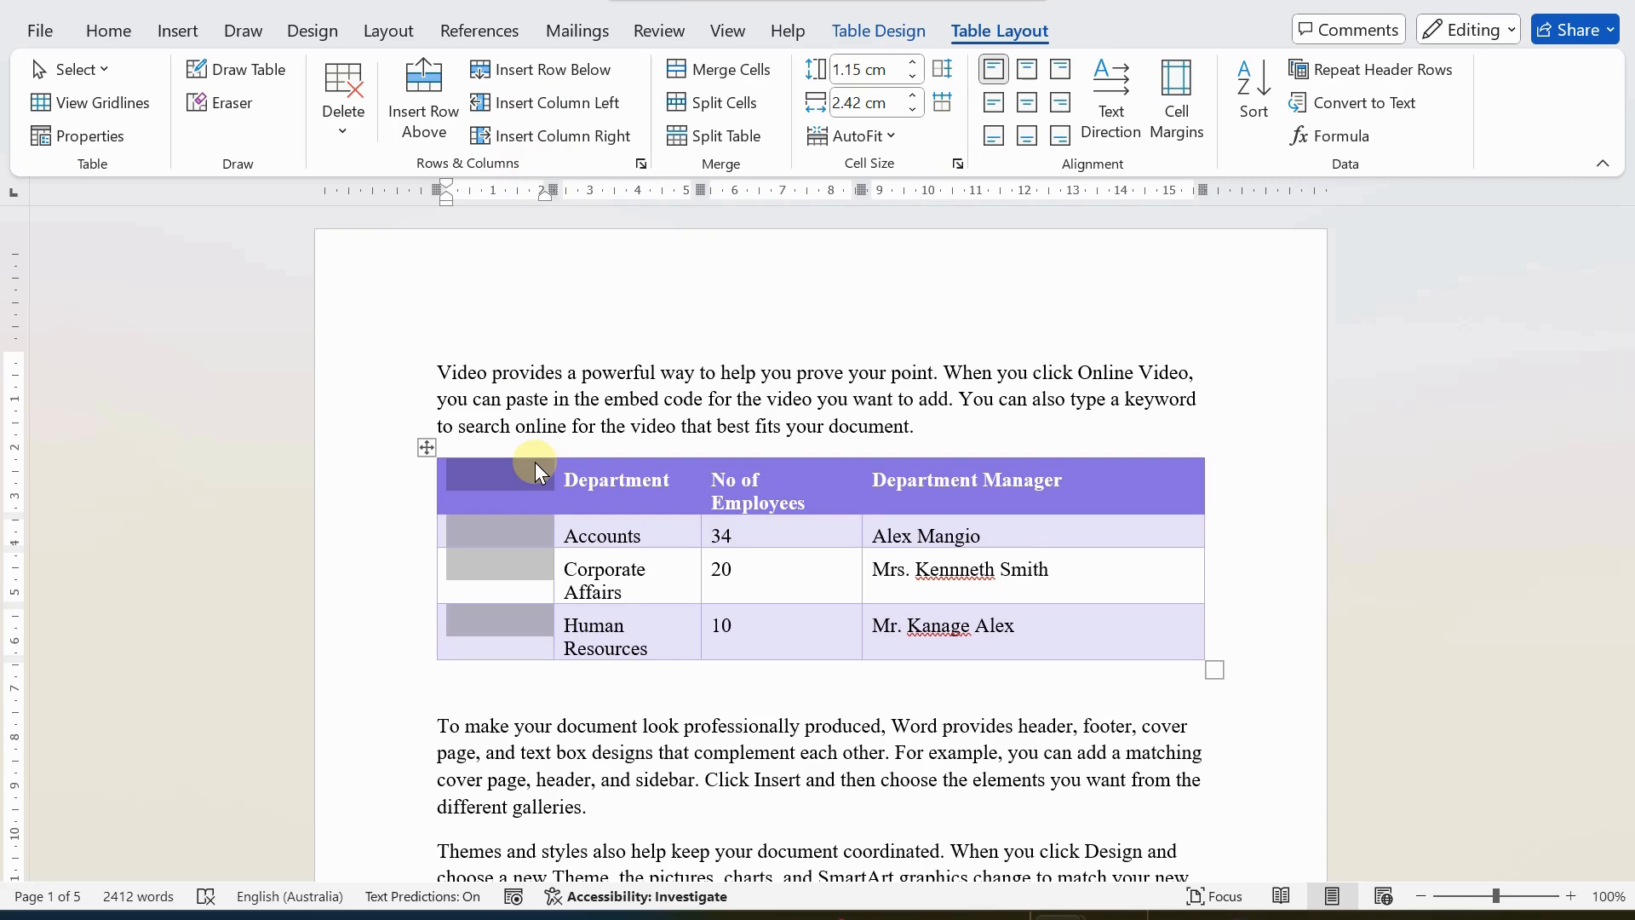
key("BackSpace")
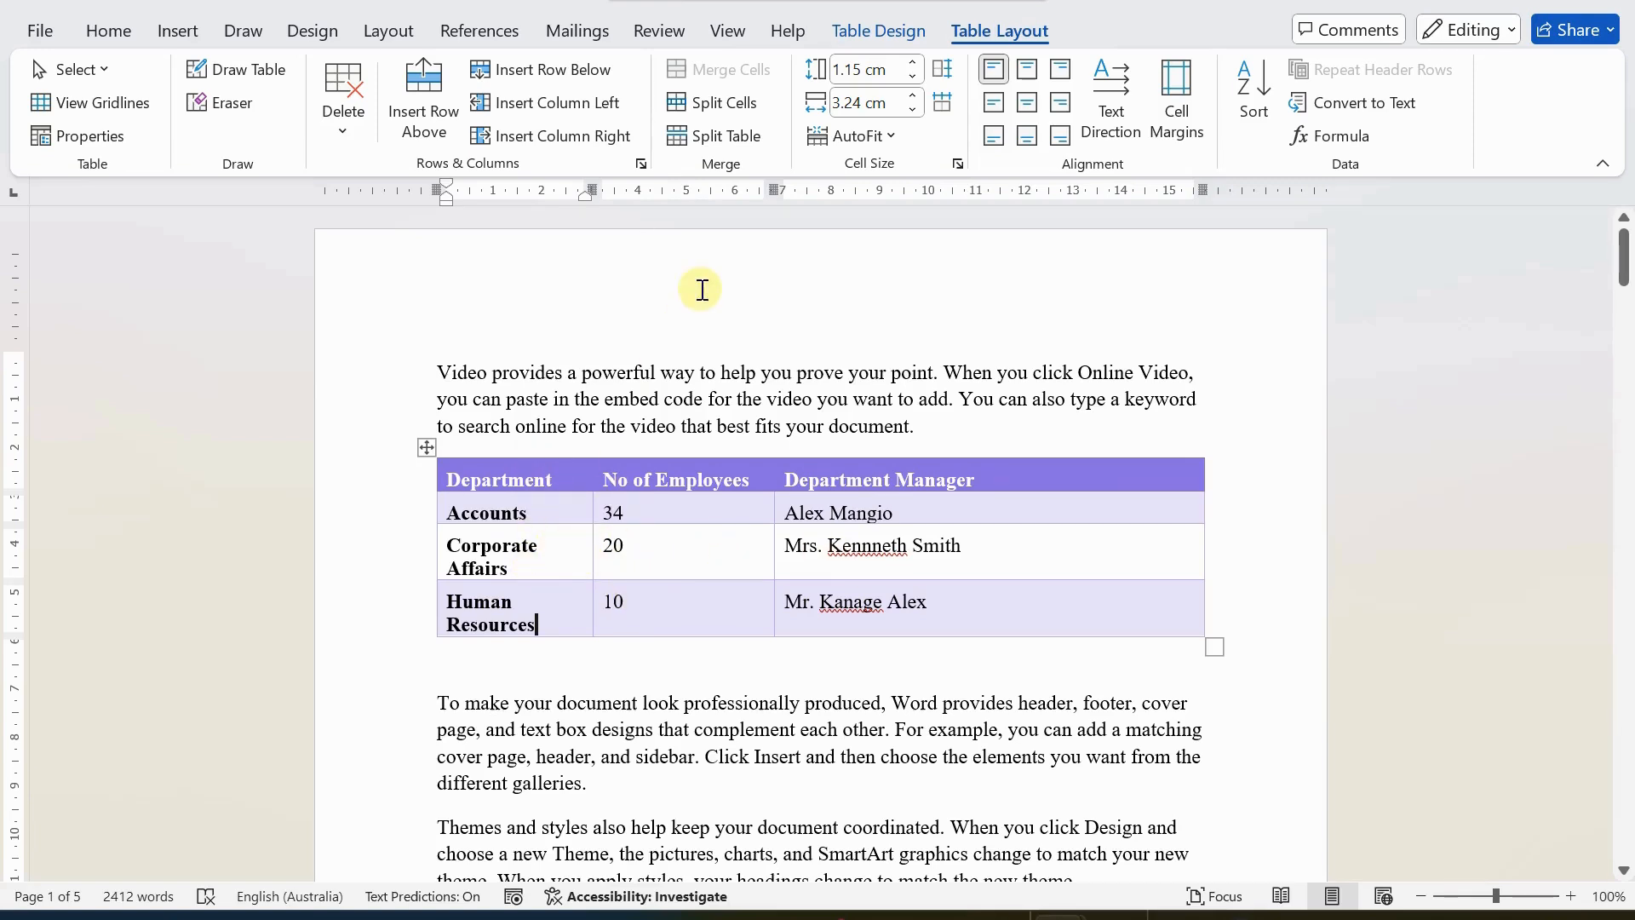
Try deleting the Human Resources row from the department table, and undo the deletion.
left_click(356, 137)
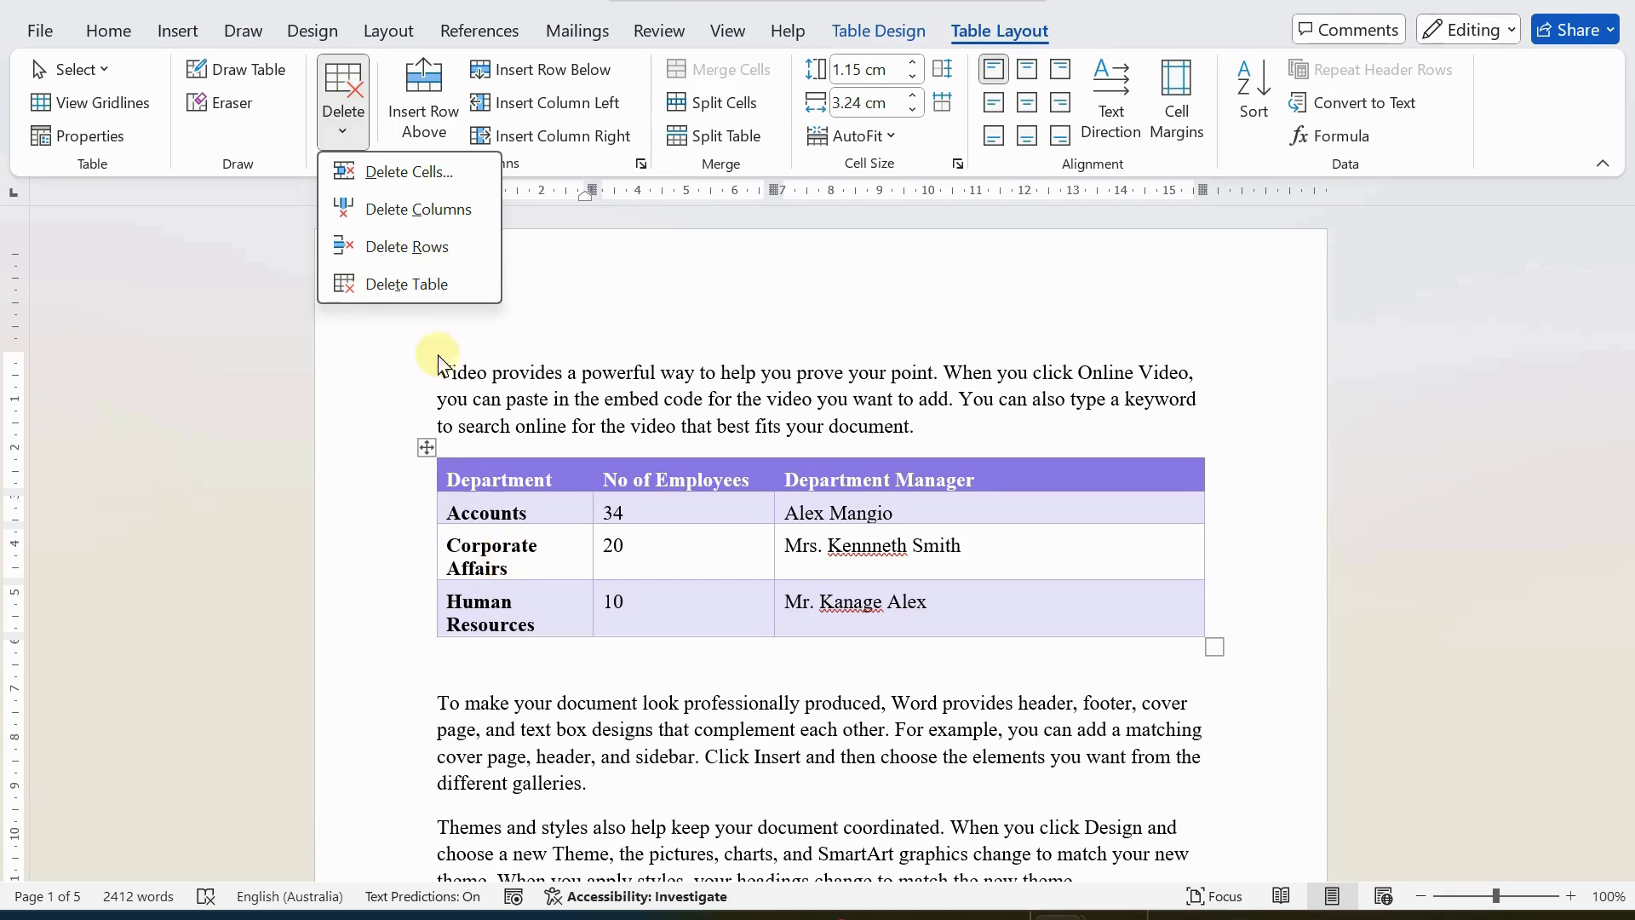
left_click(511, 620)
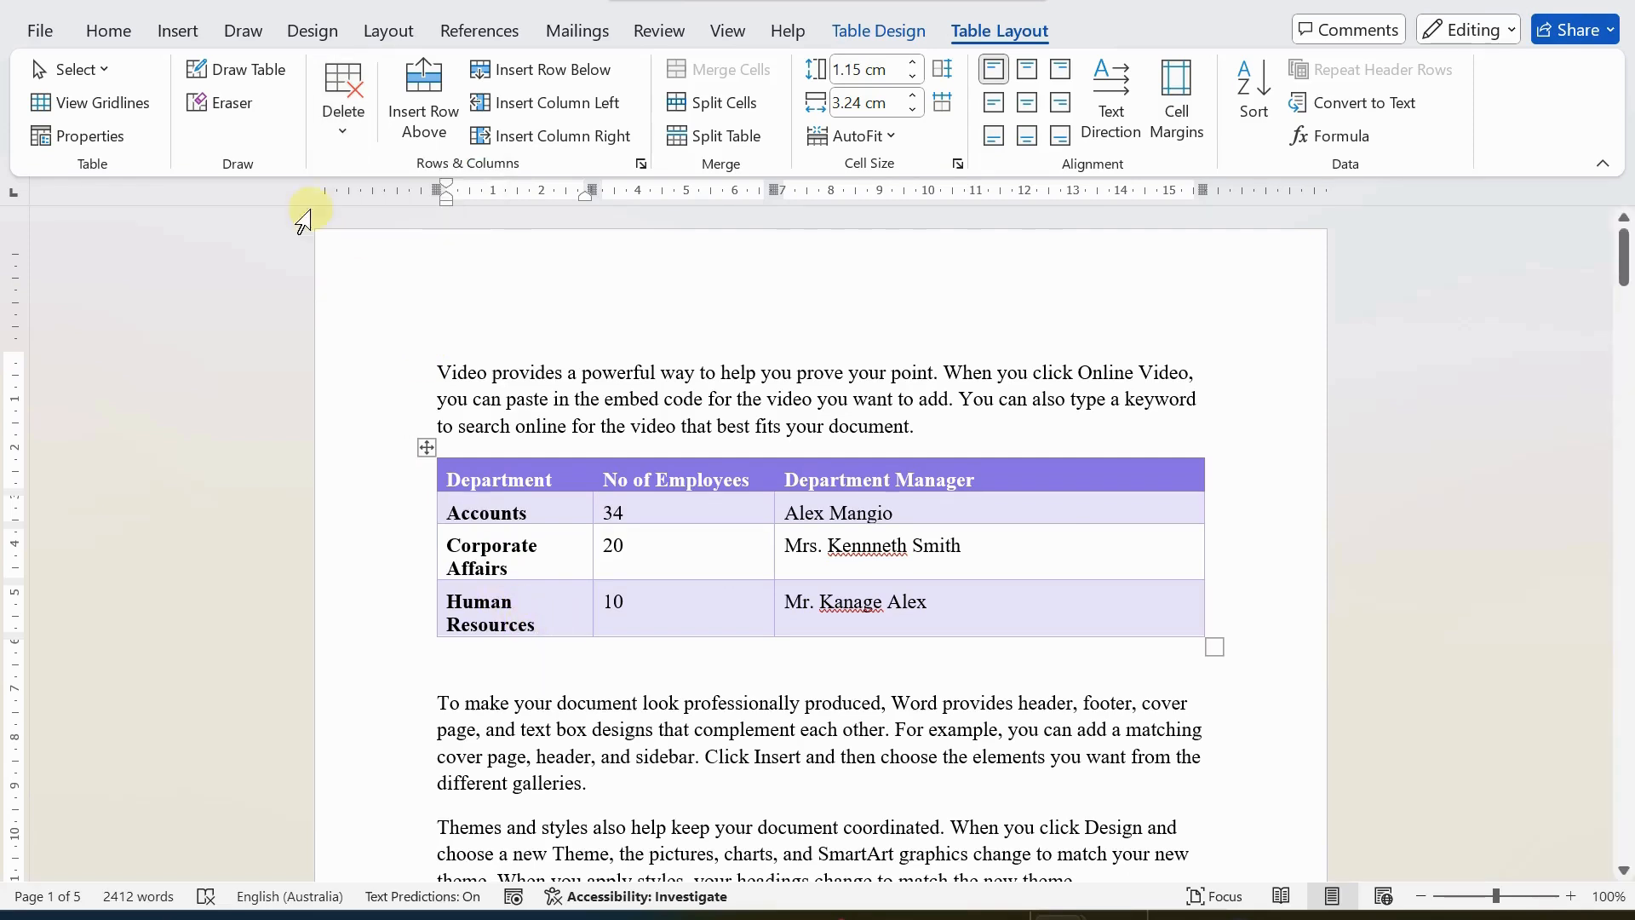
left_click(344, 127)
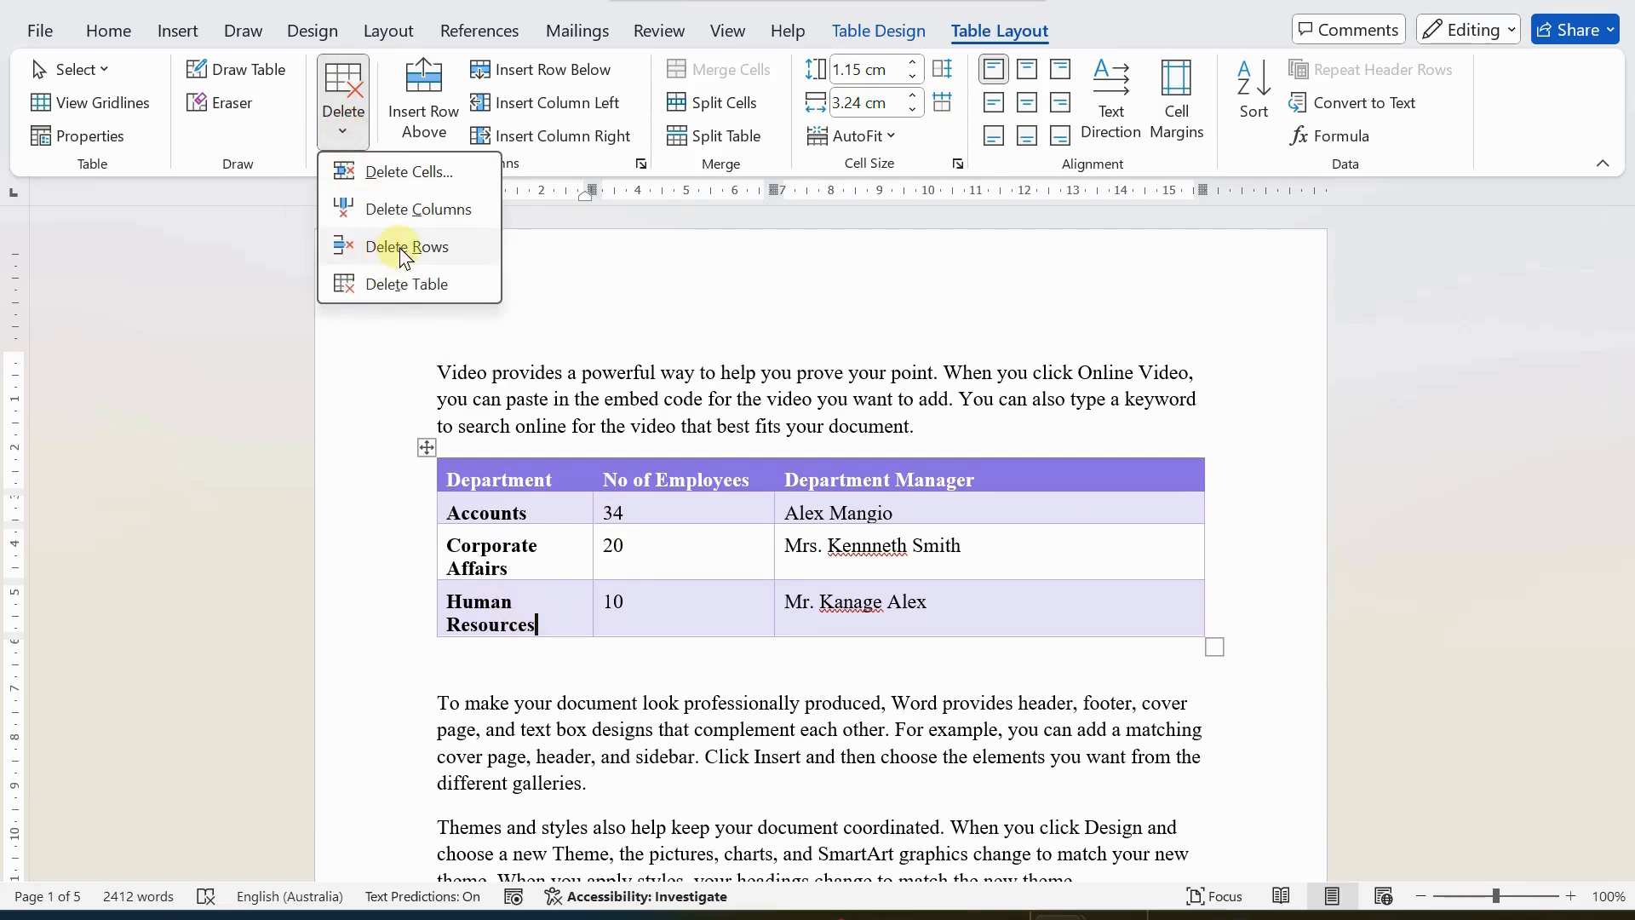
left_click(405, 249)
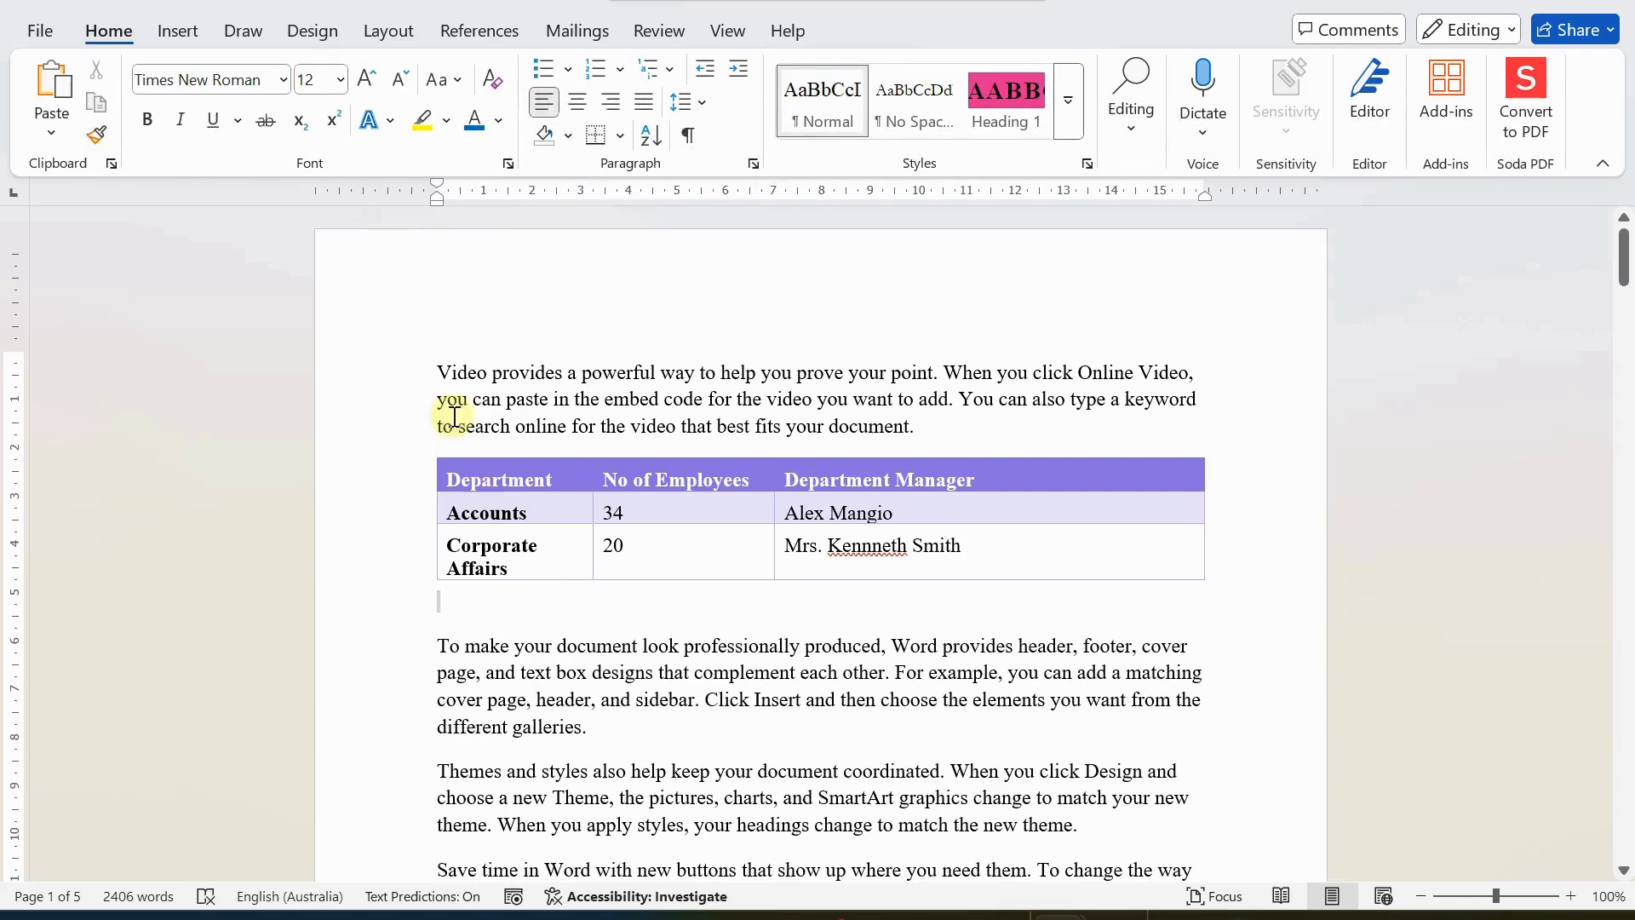
key("ctrl+z")
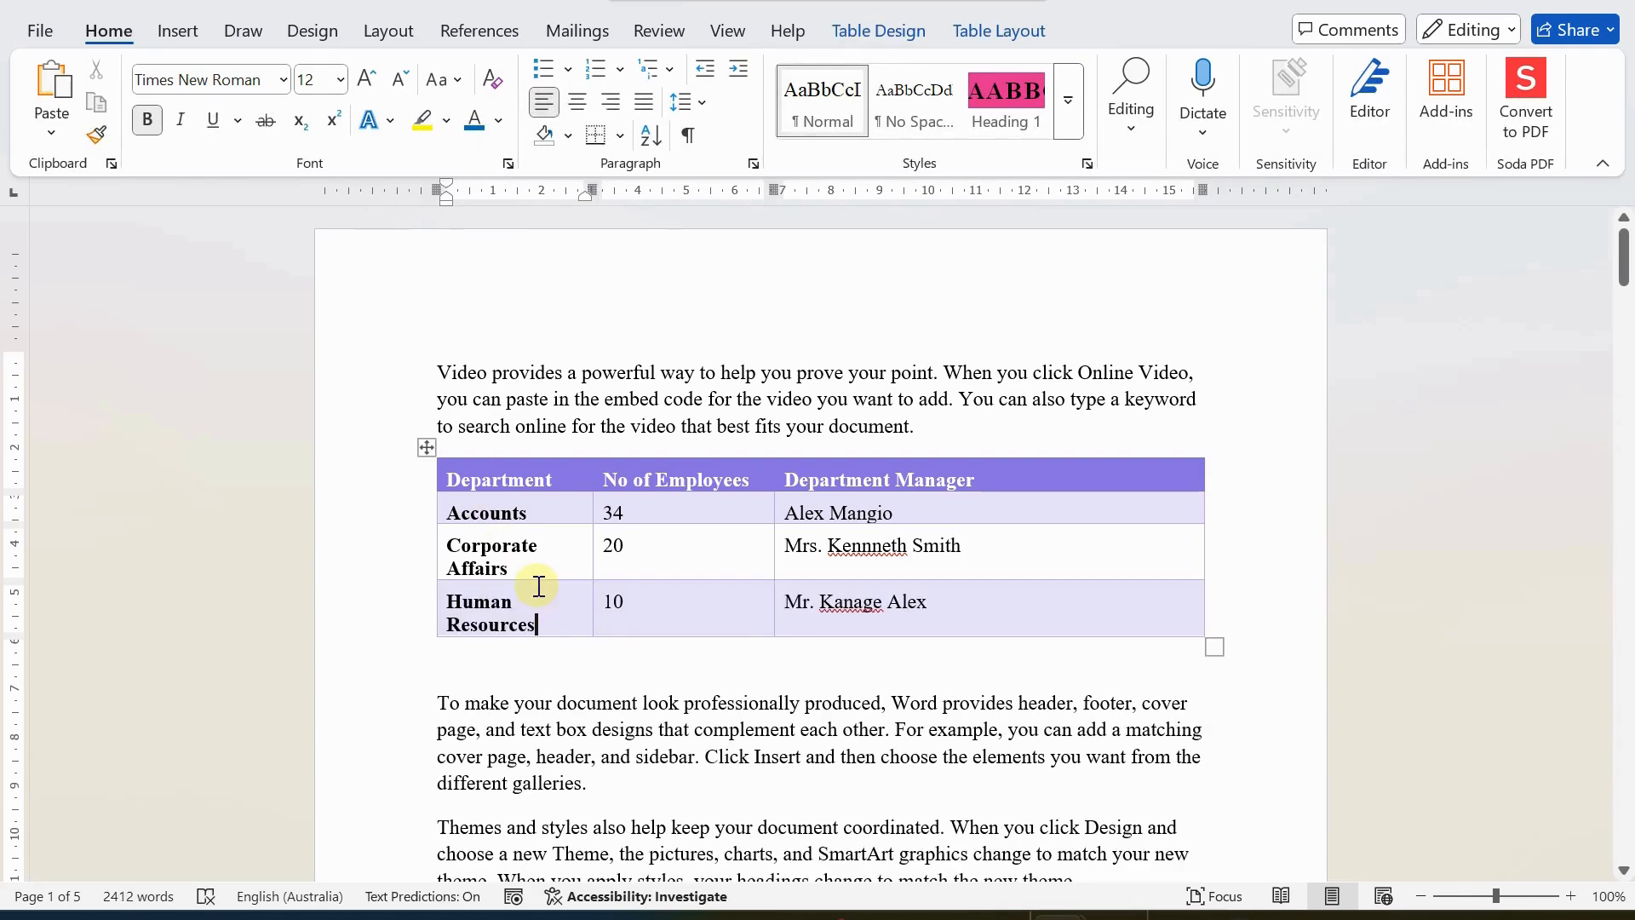
Review the options for inserting rows, columns or cells and for deleting cells at the Human Resources cell.
left_click(984, 33)
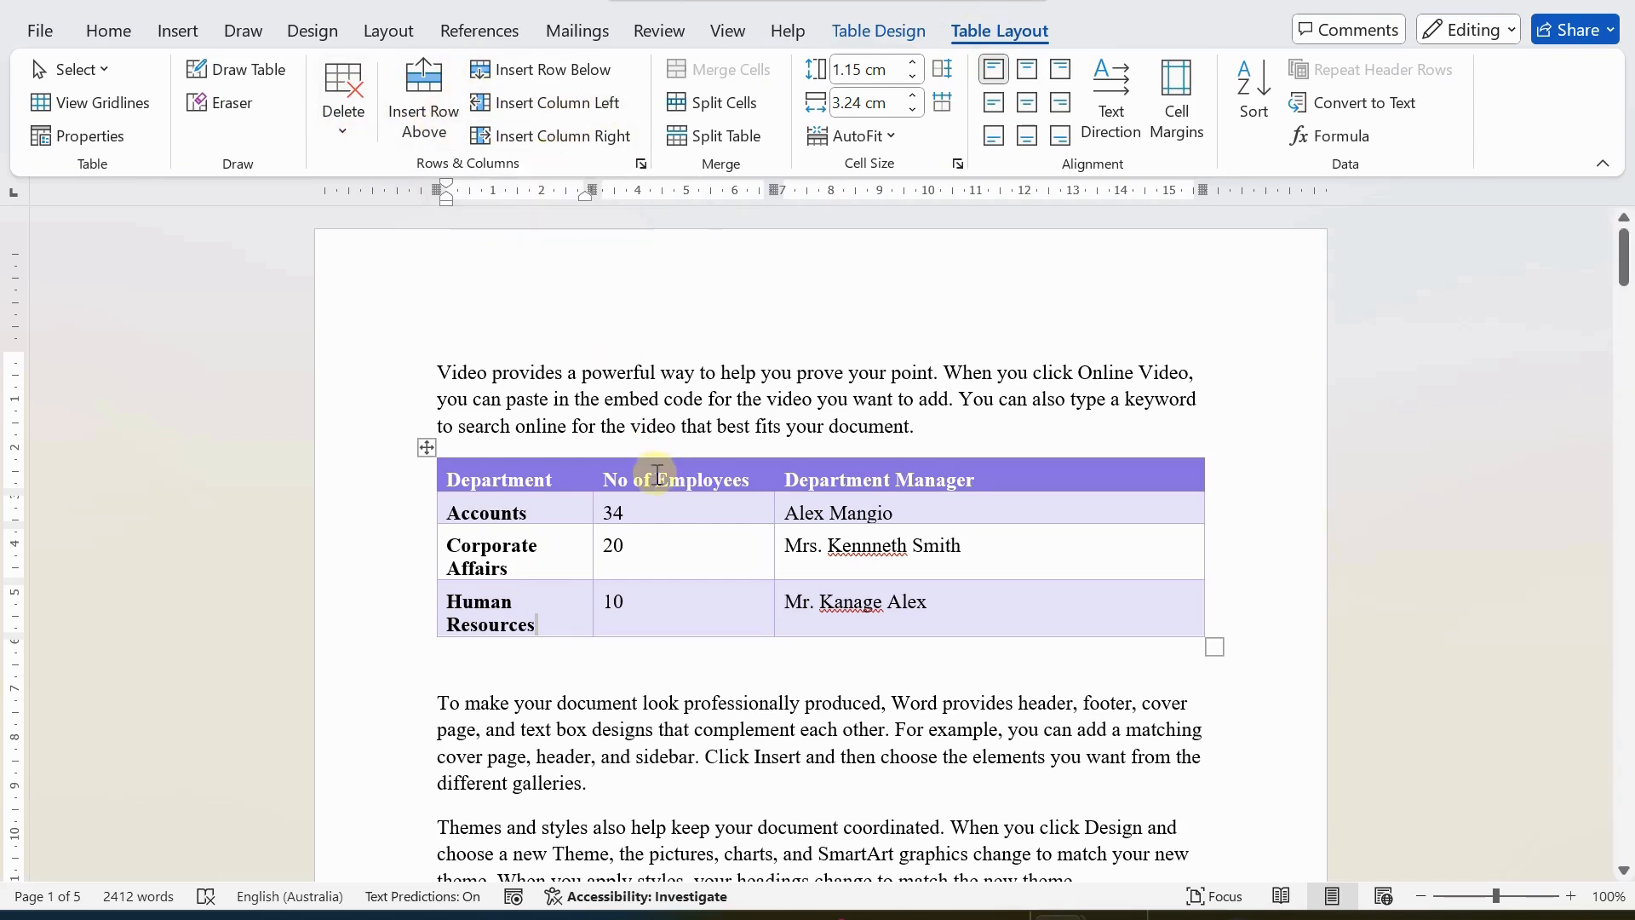
right_click(544, 623)
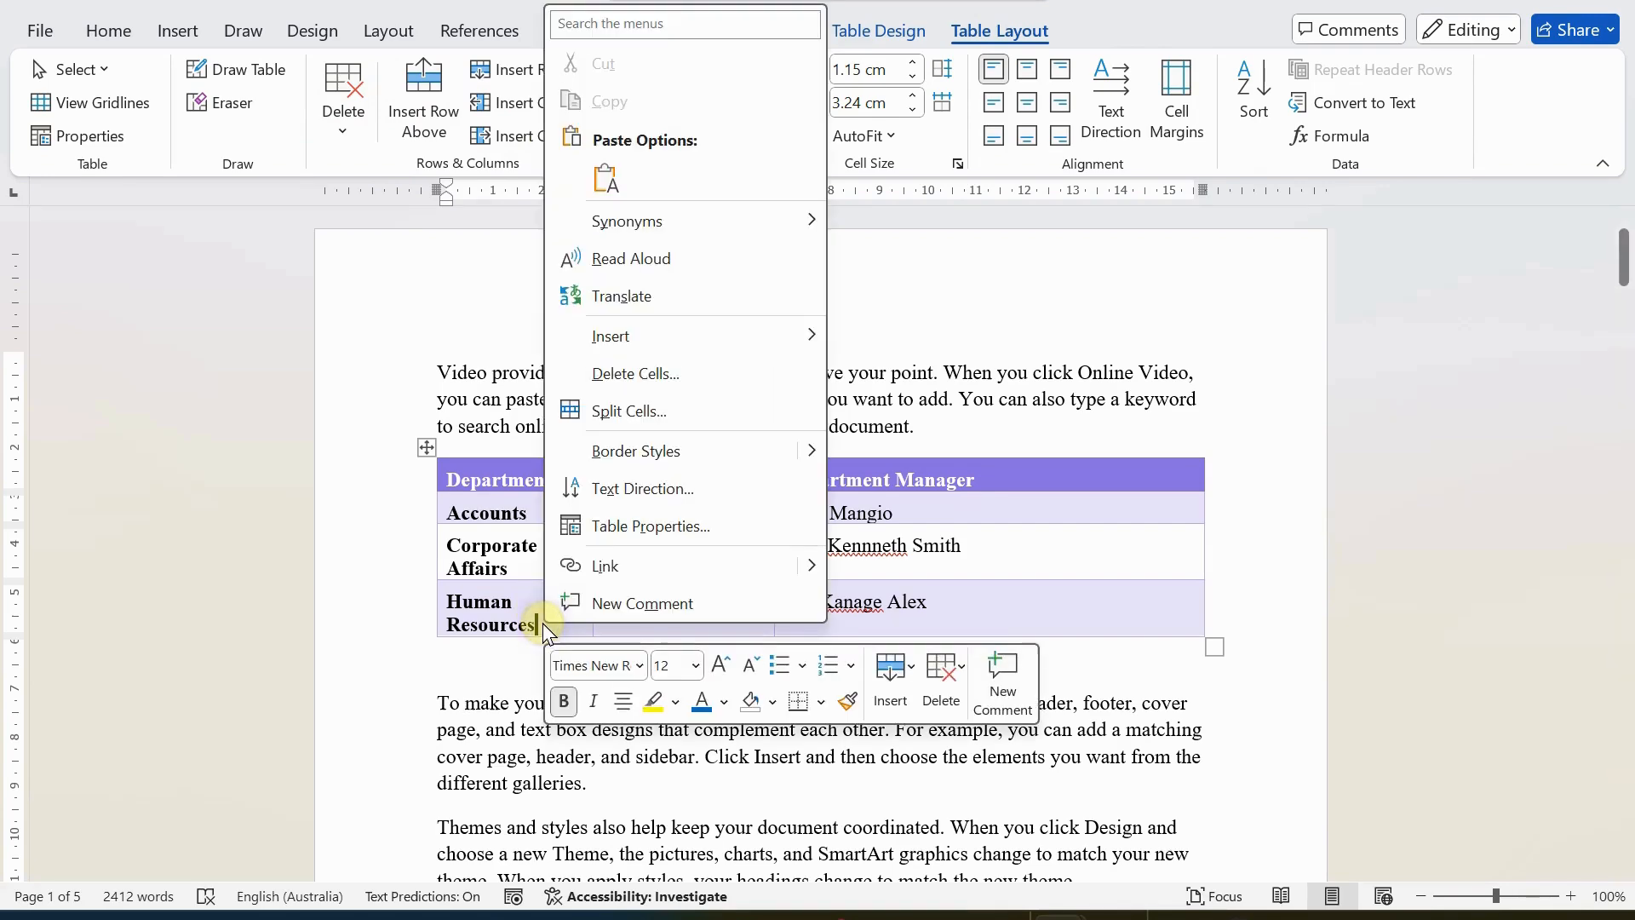
mouse_move(626, 335)
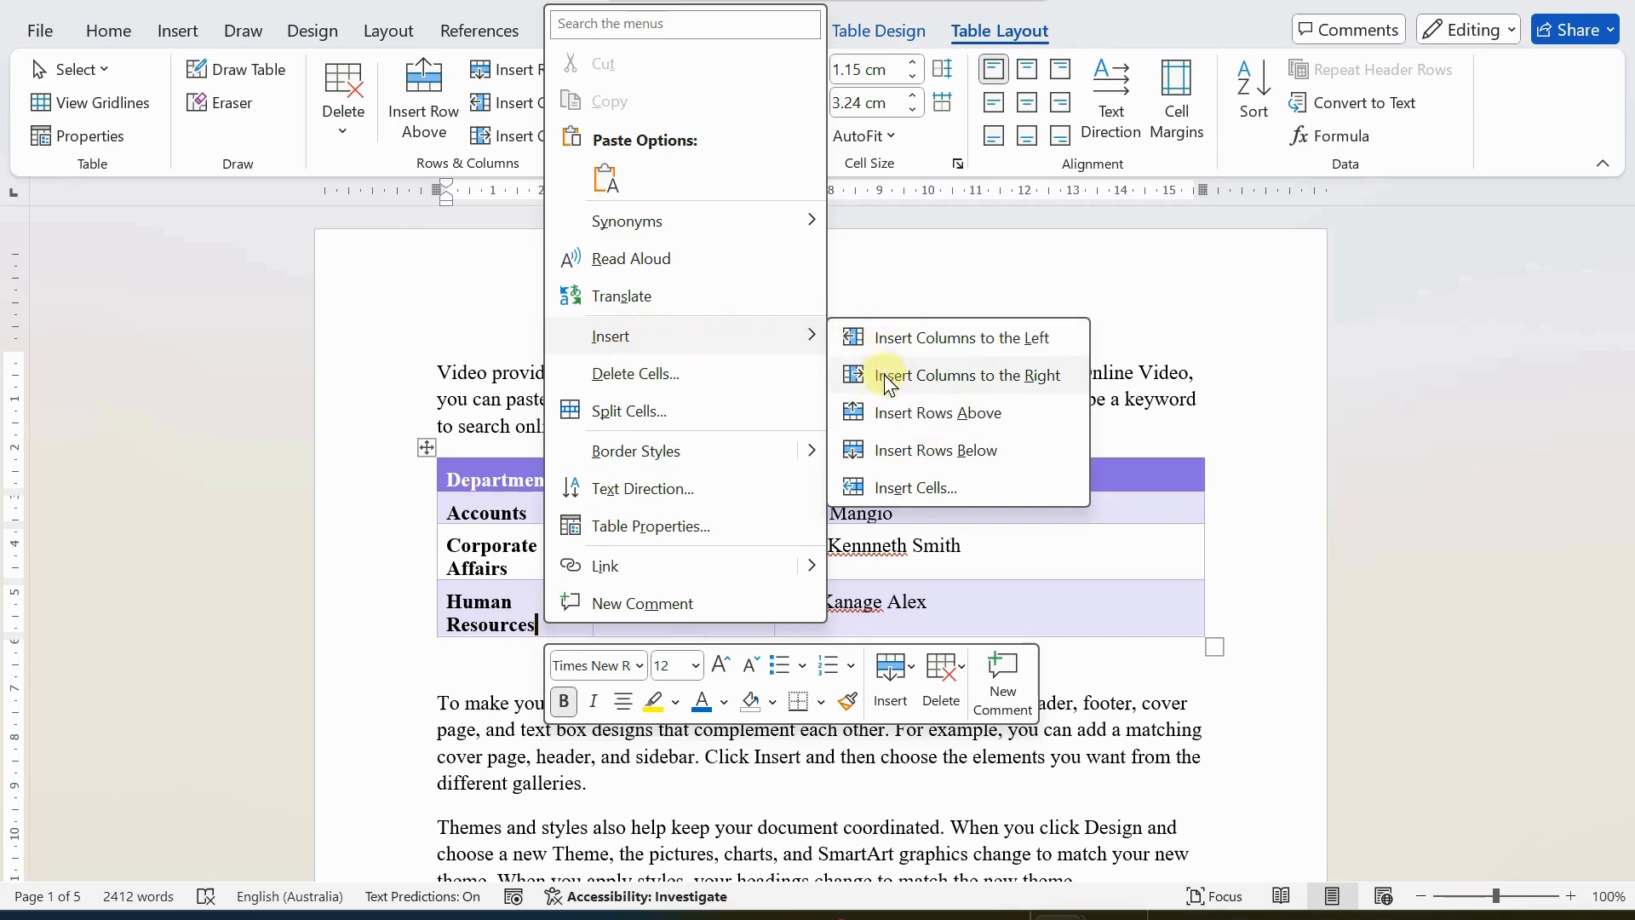
key("Escape")
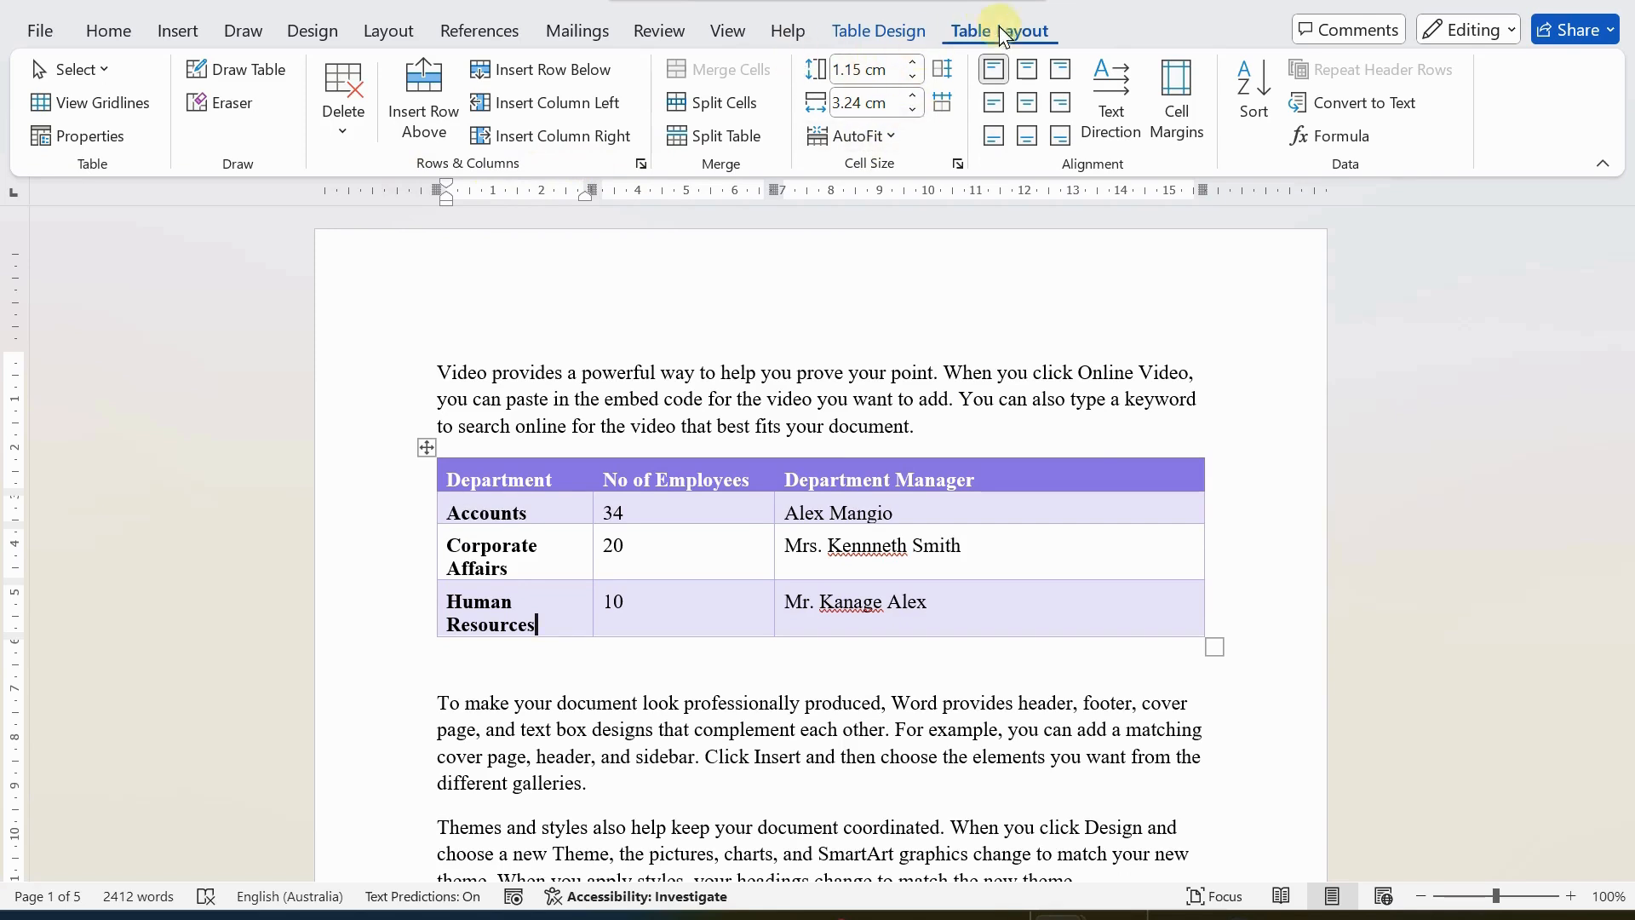
right_click(536, 619)
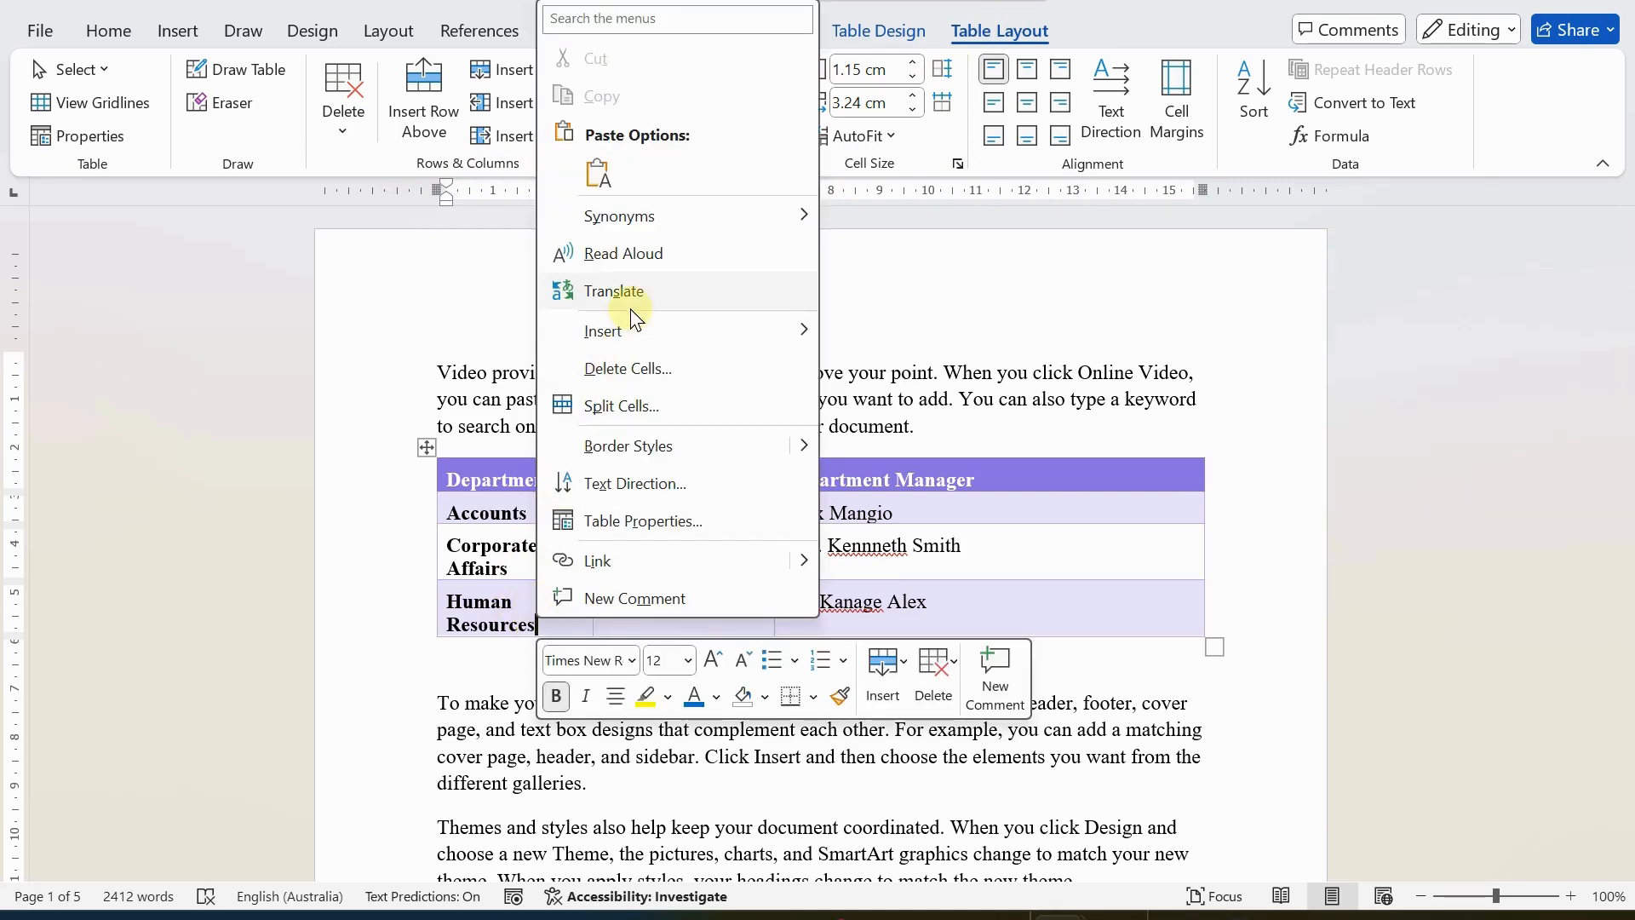
mouse_move(705, 337)
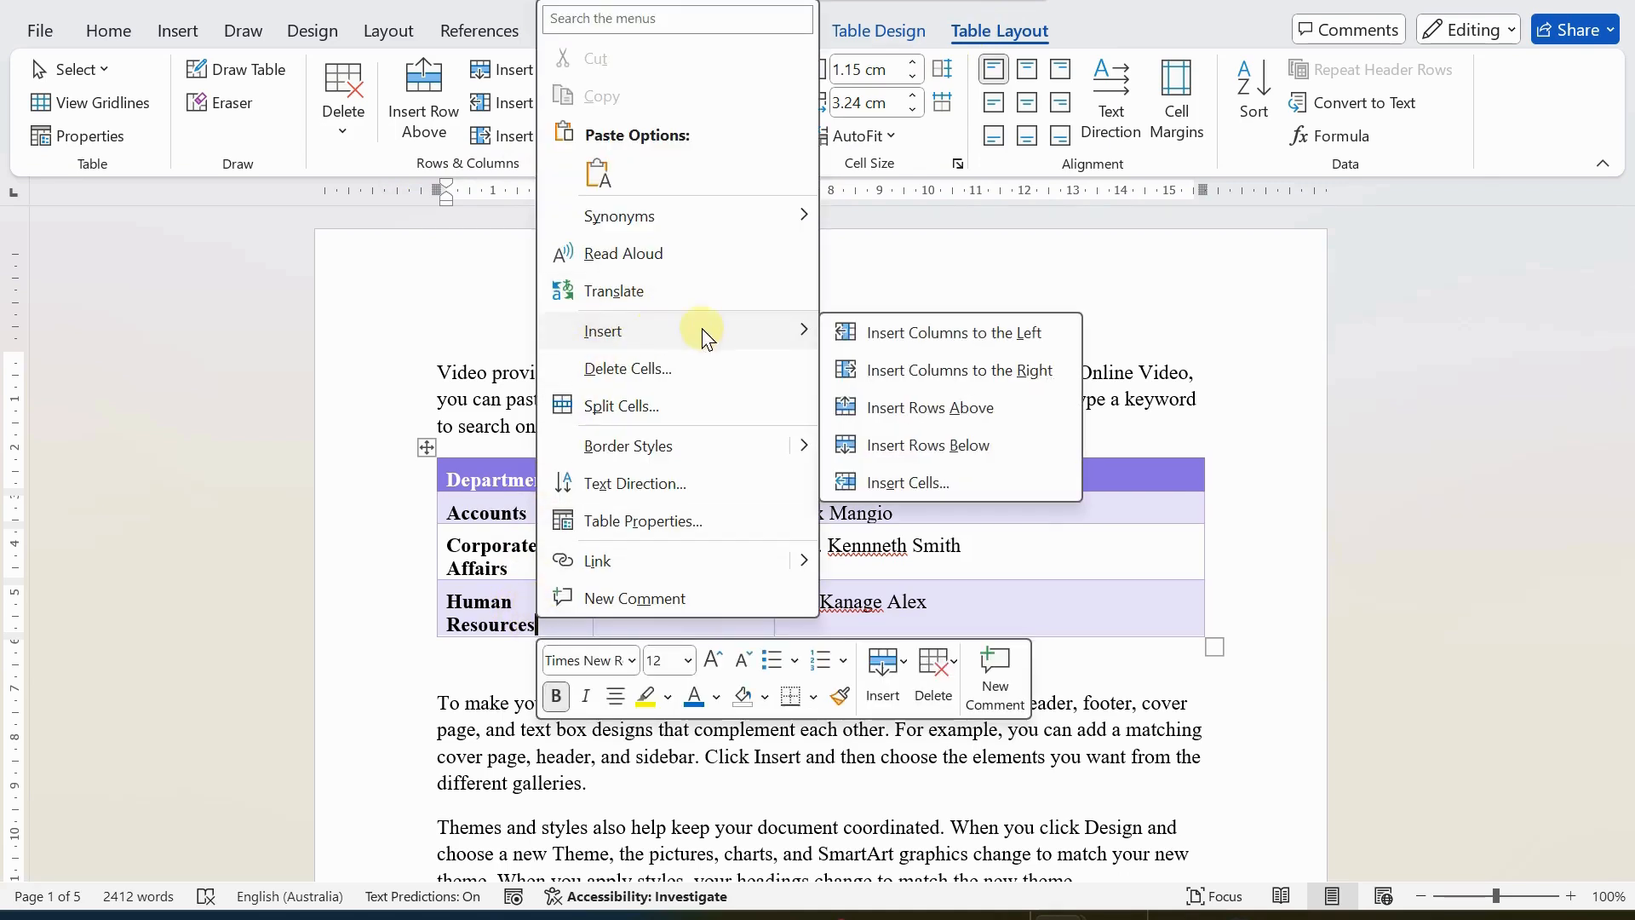
left_click(631, 371)
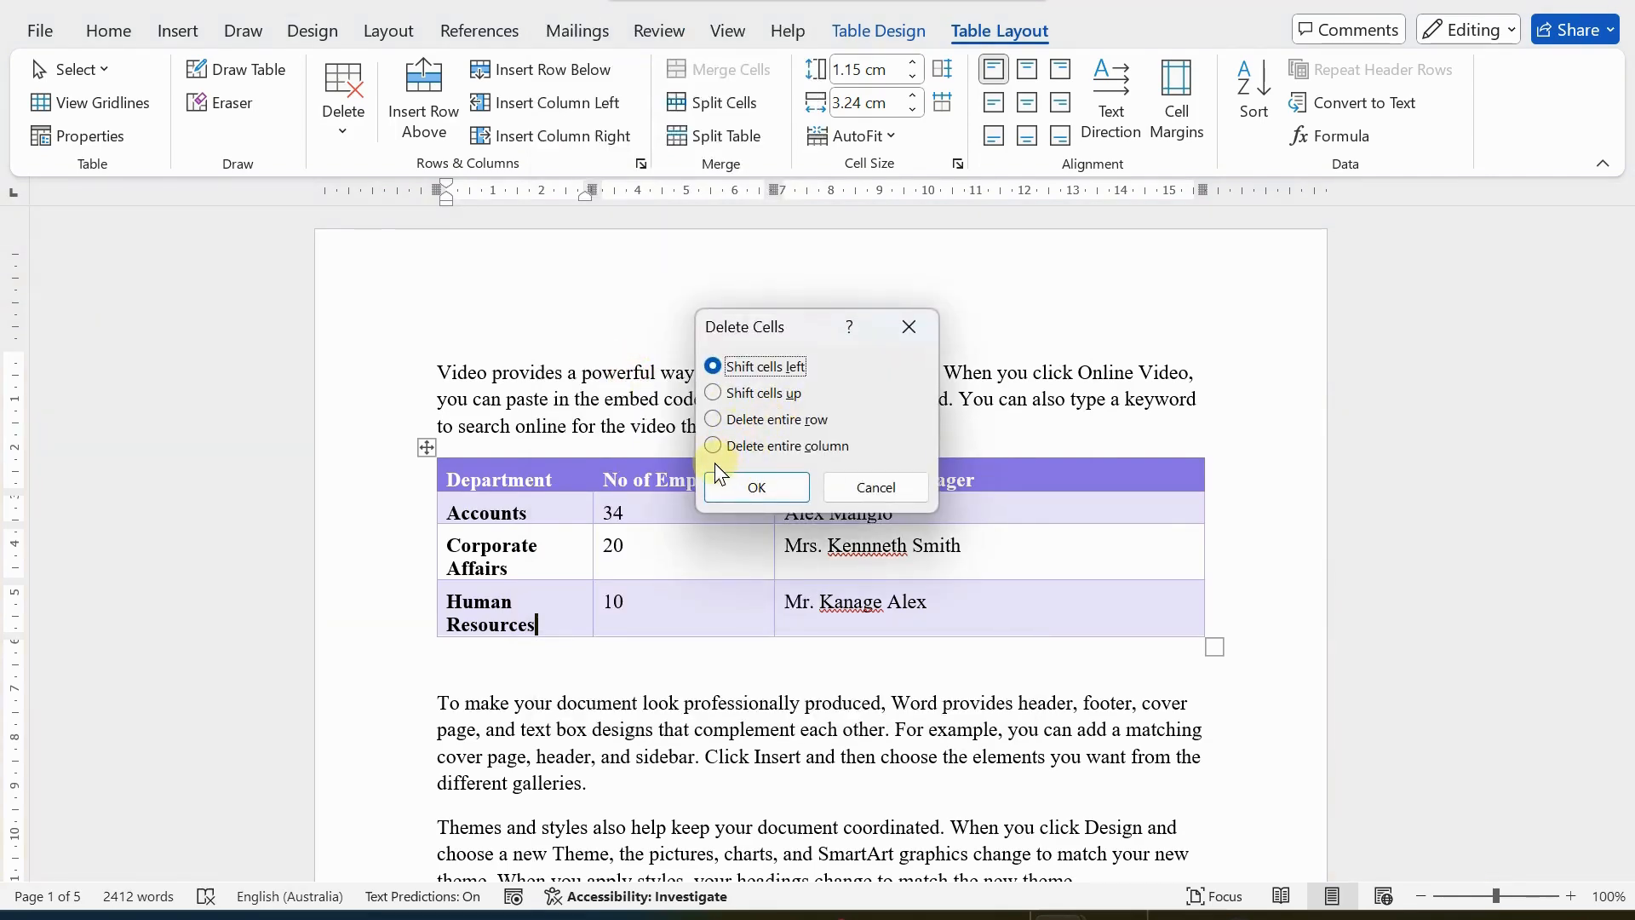
left_click(876, 487)
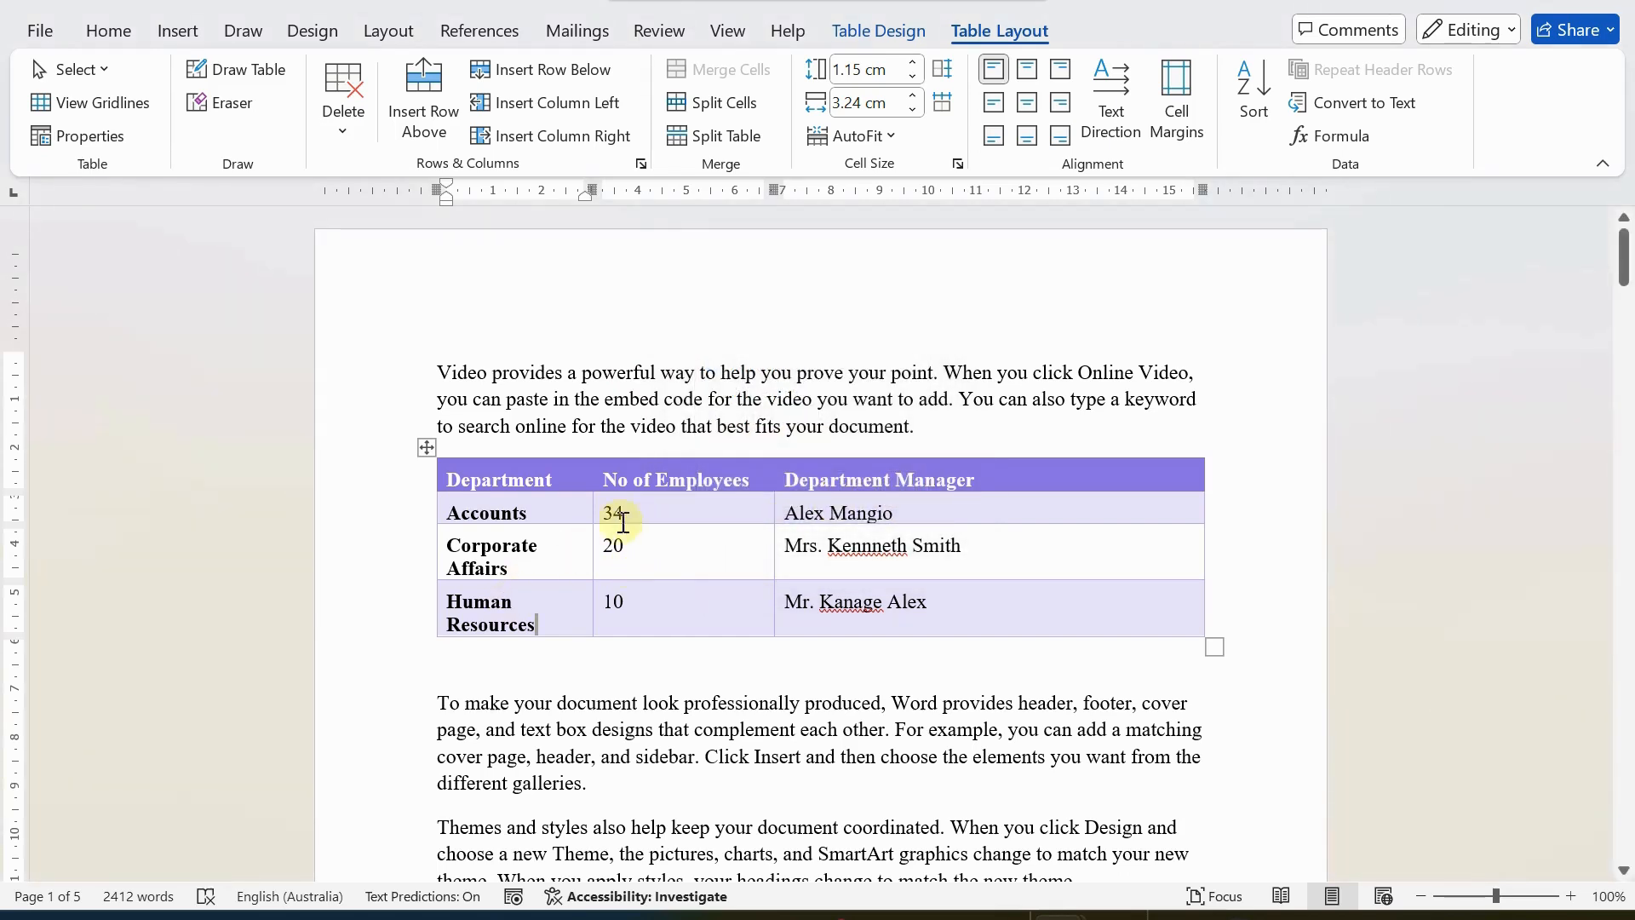
Draw a new row about 1 cm high below Human Resources and divide it into three cells matching the columns above.
left_click(561, 567)
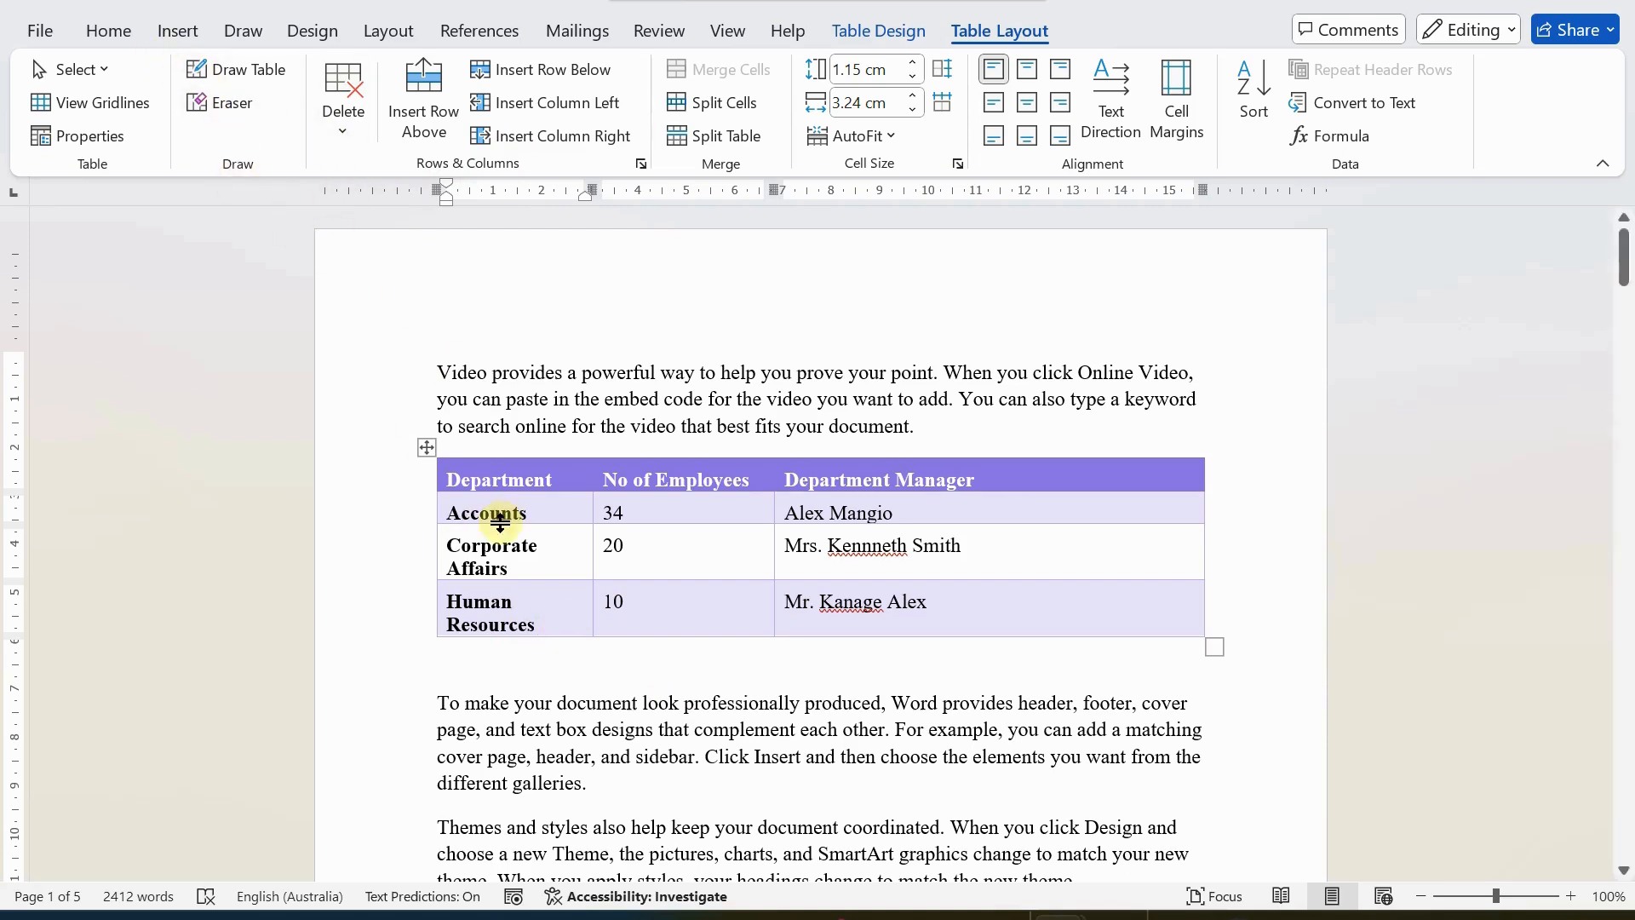
left_click(241, 75)
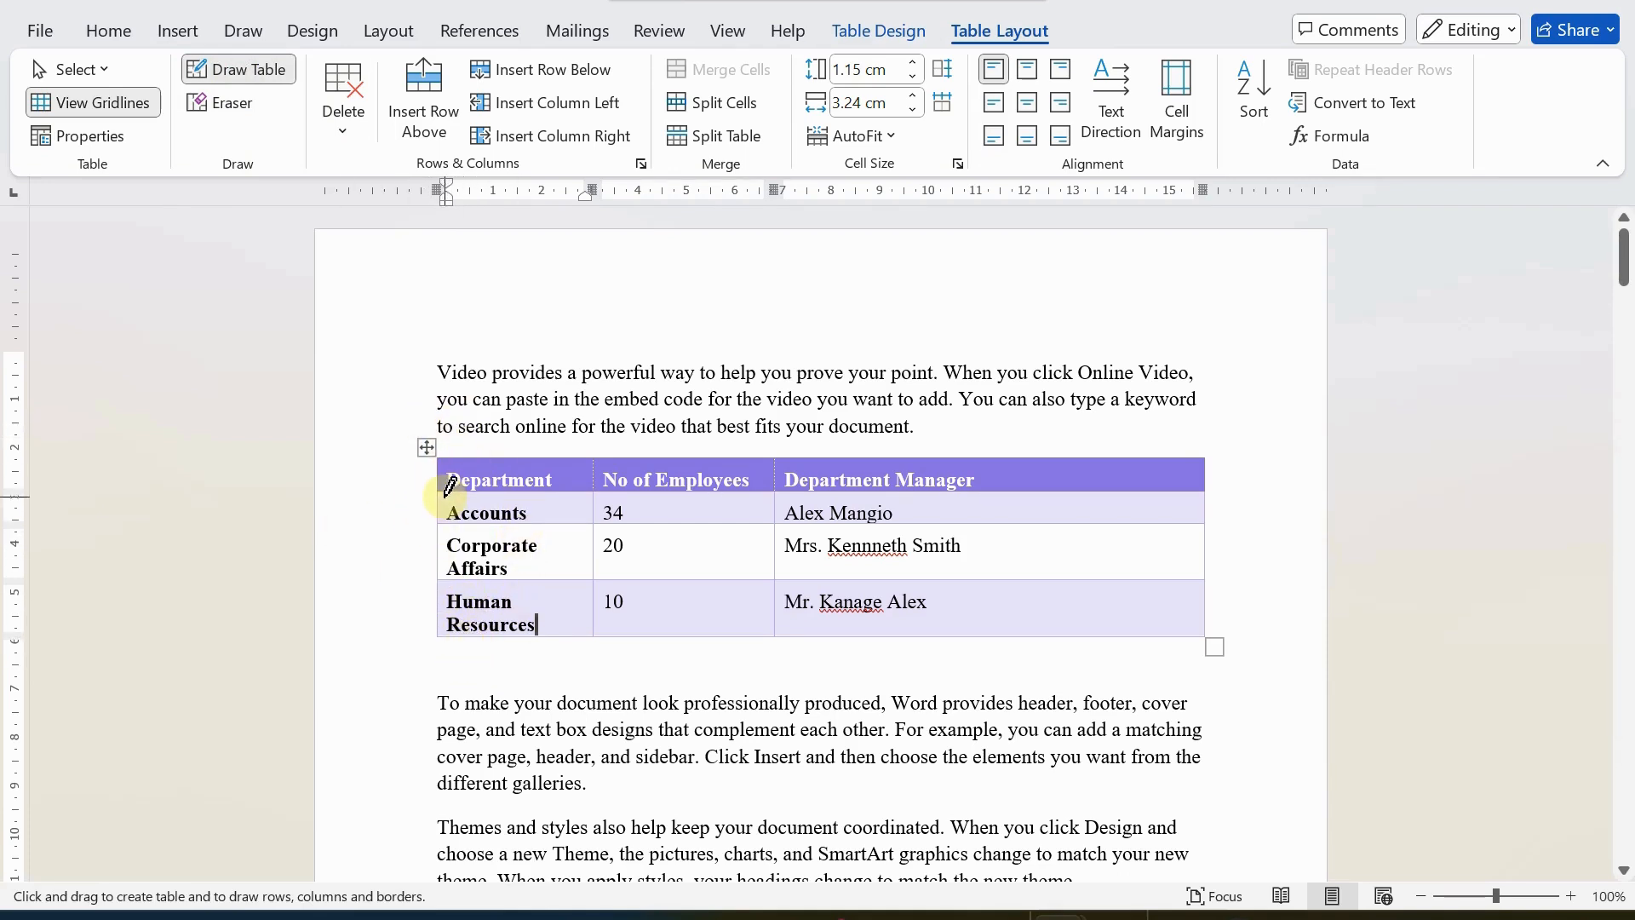
mouse_move(439, 636)
left_mouse_down()
mouse_move(452, 660)
mouse_move(646, 692)
mouse_move(1131, 665)
mouse_move(1208, 677)
left_mouse_up()
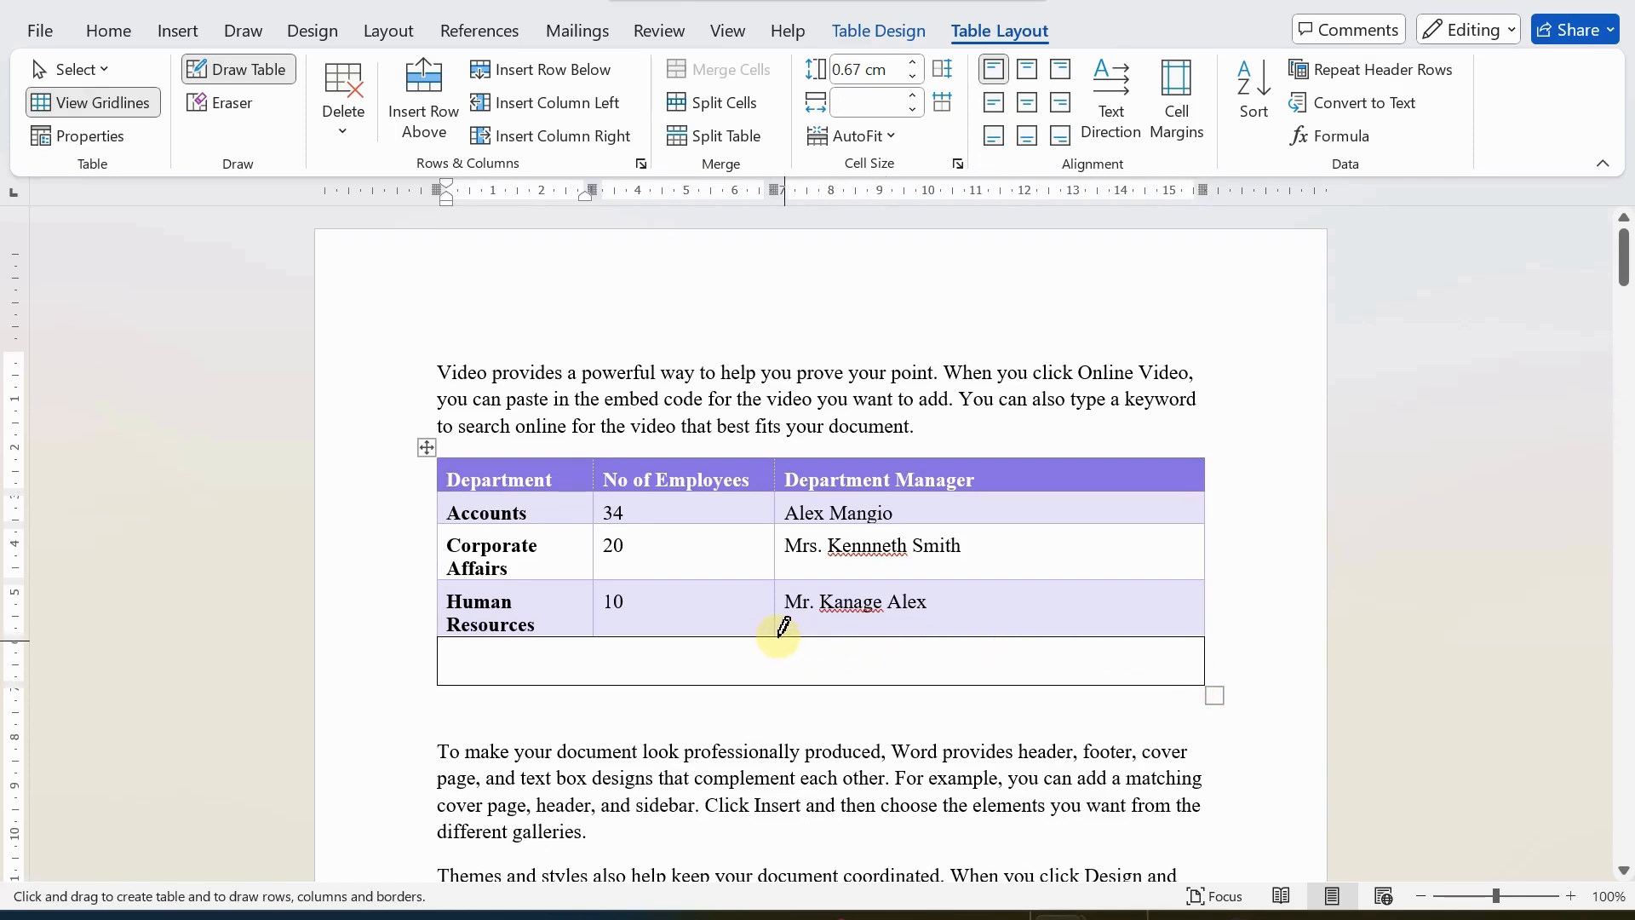
left_click_drag(775, 639, 776, 687)
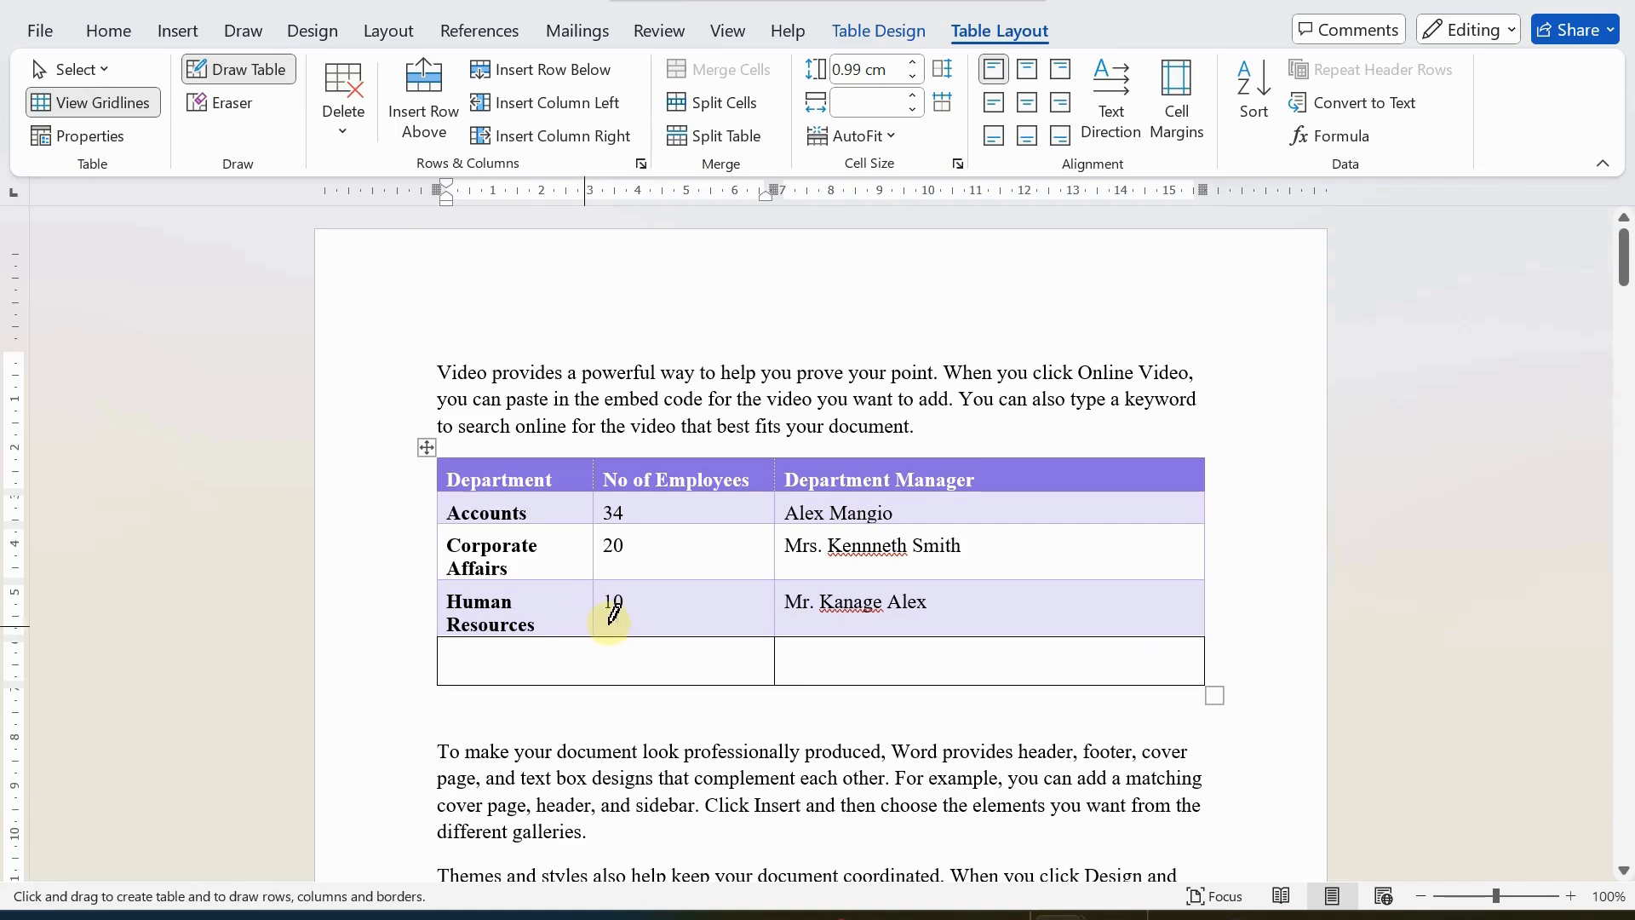
left_click_drag(597, 622, 595, 686)
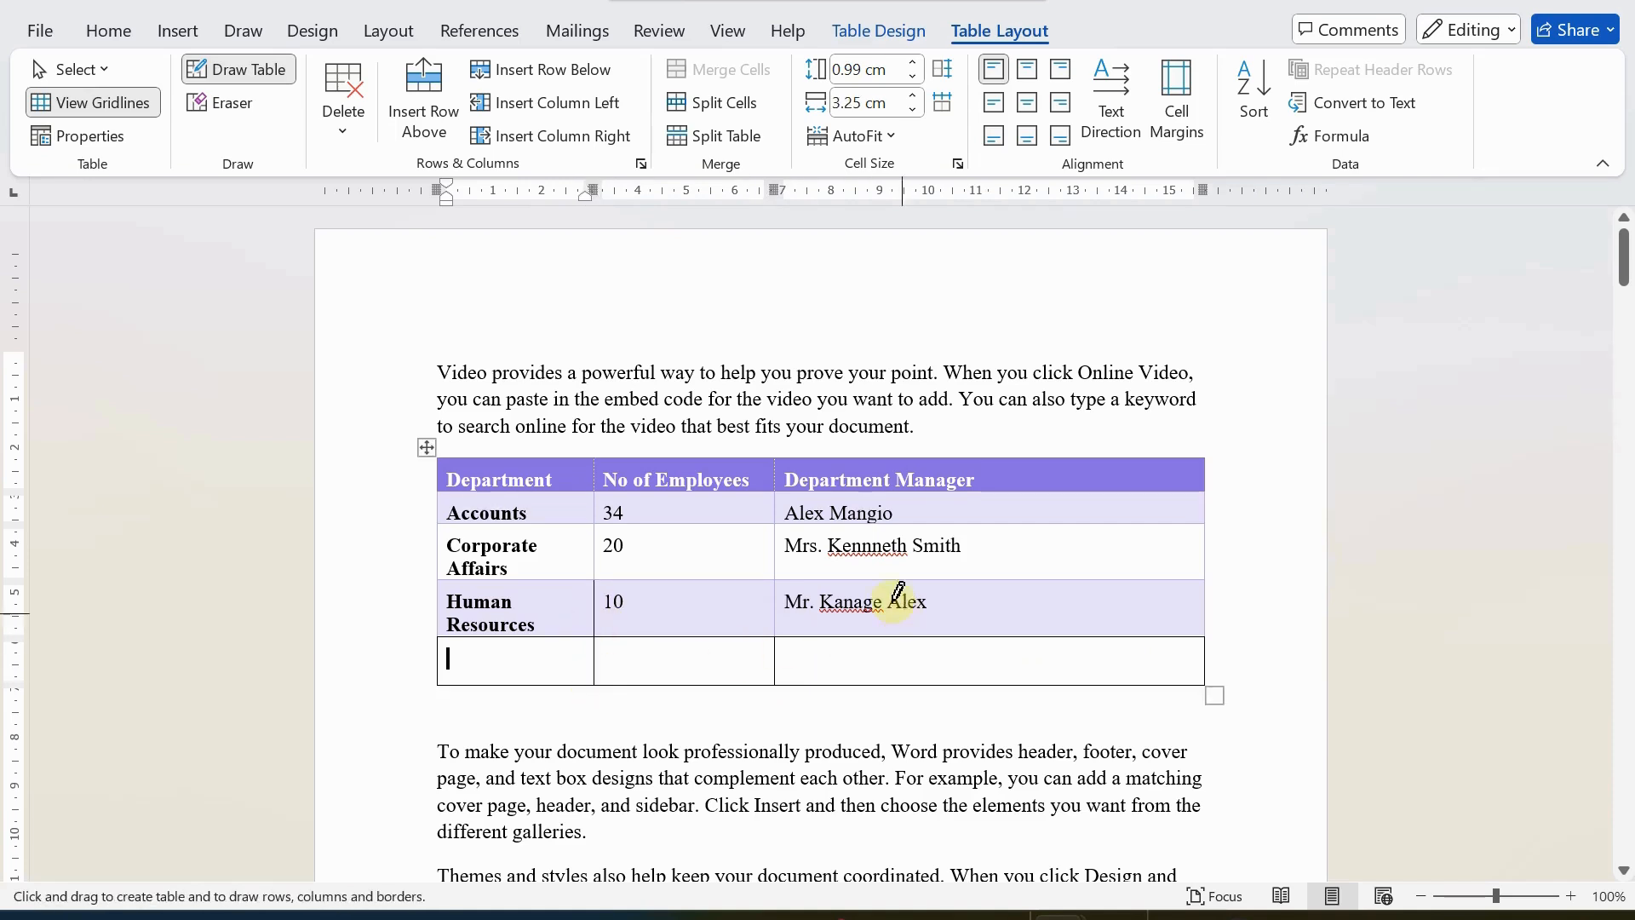
left_click(235, 73)
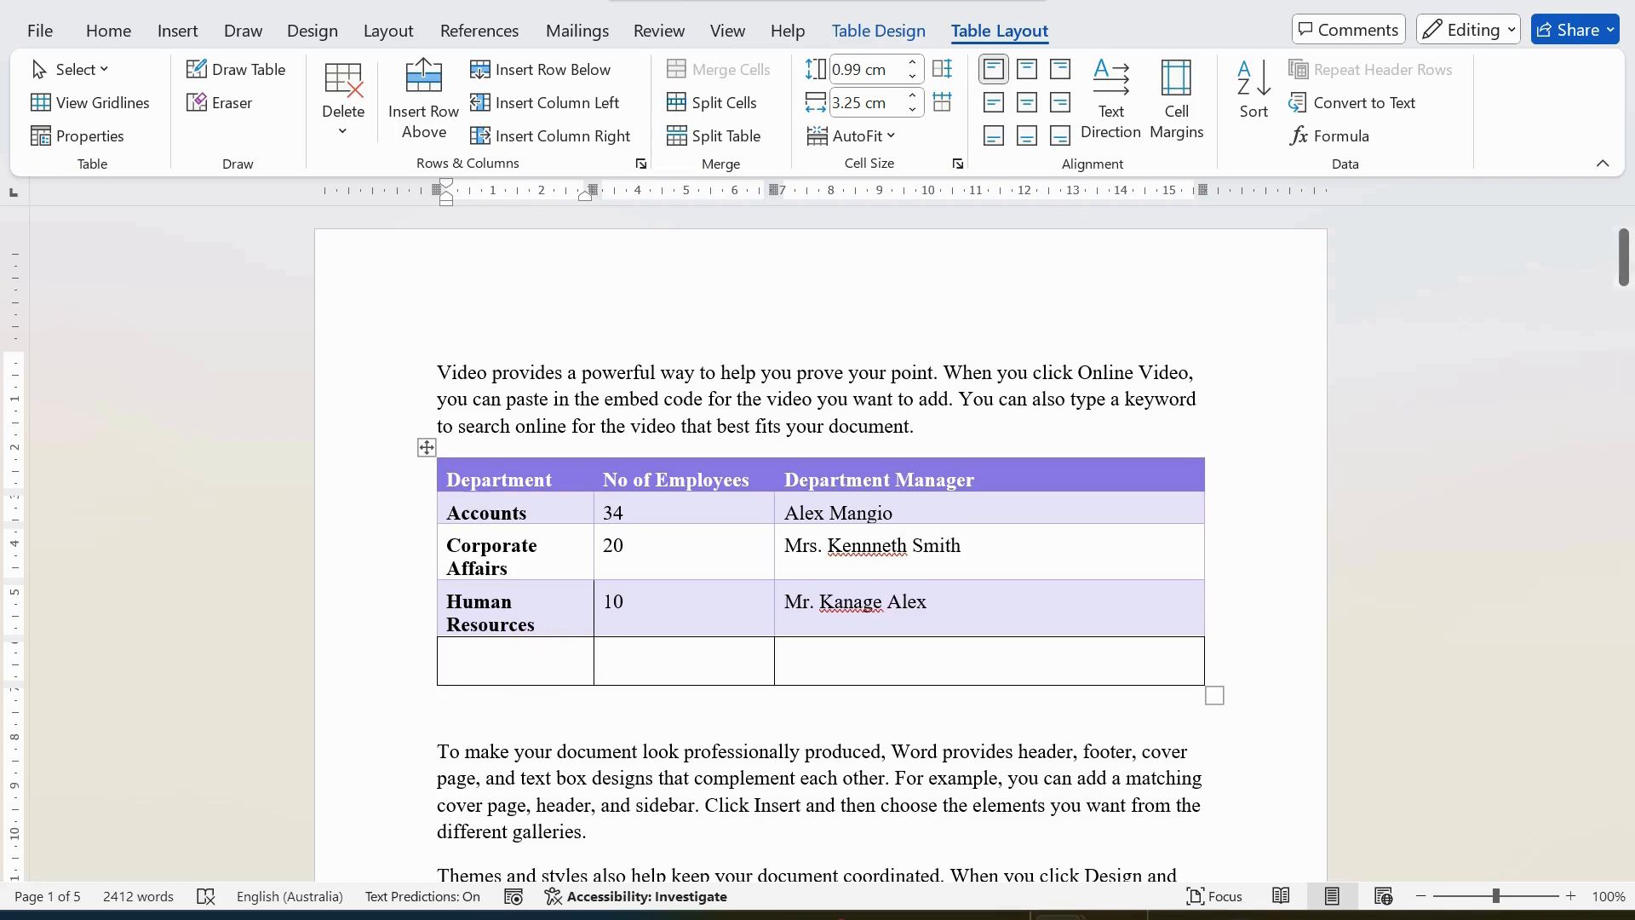
Fill the drawn row with the department Market, 23 employees and the manager's full name.
type("Market")
key("Tab")
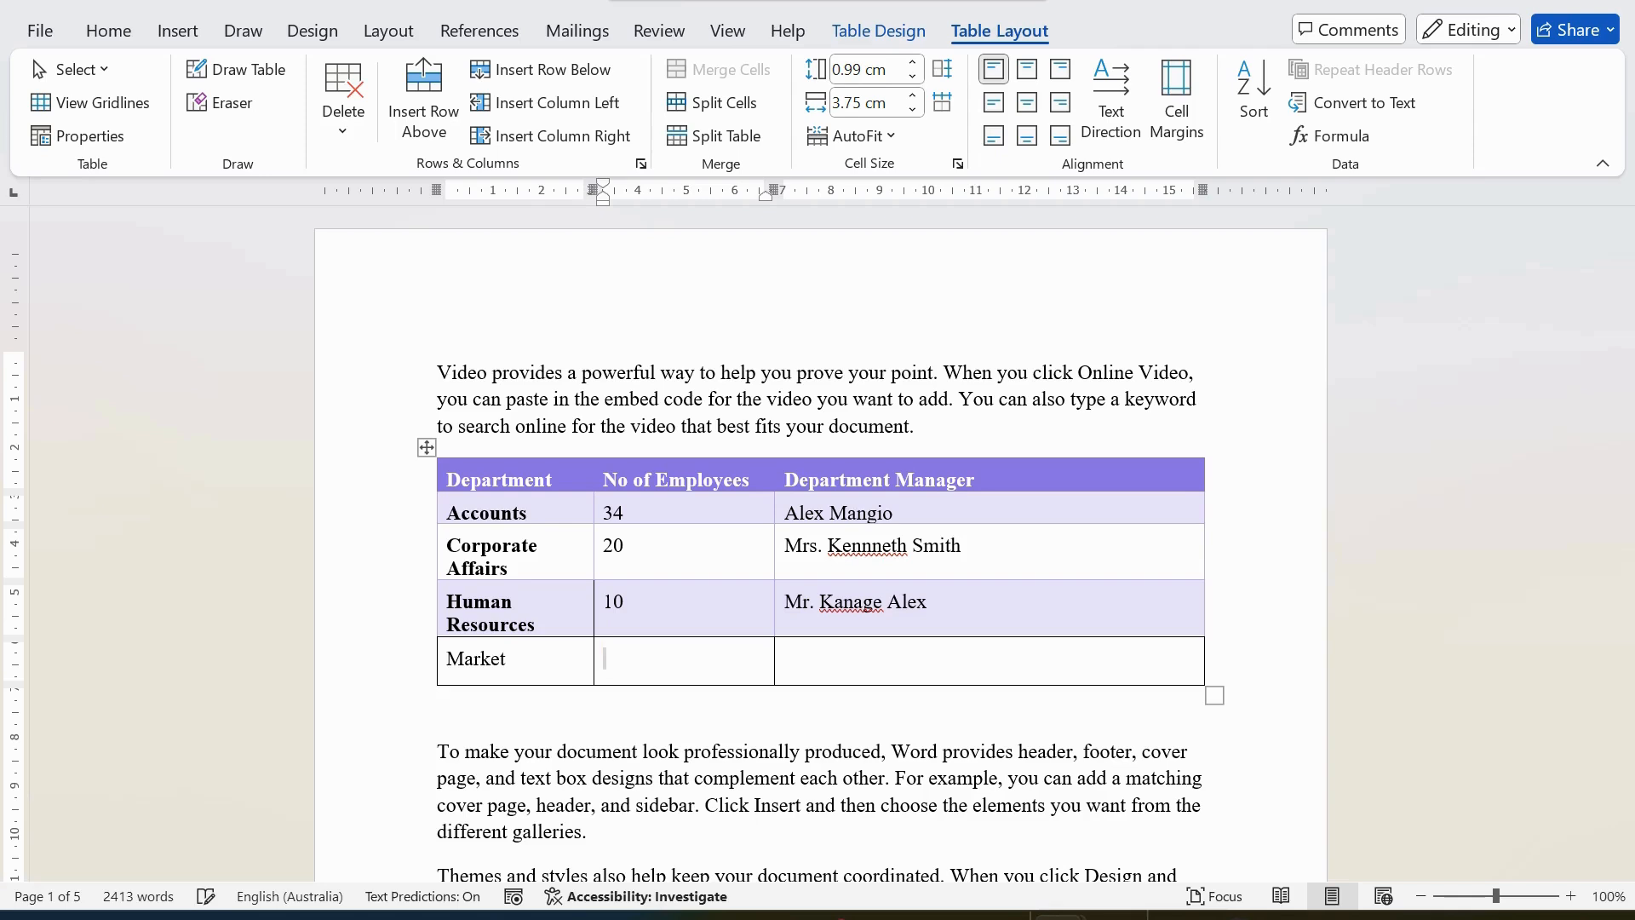
type("23")
key("Tab")
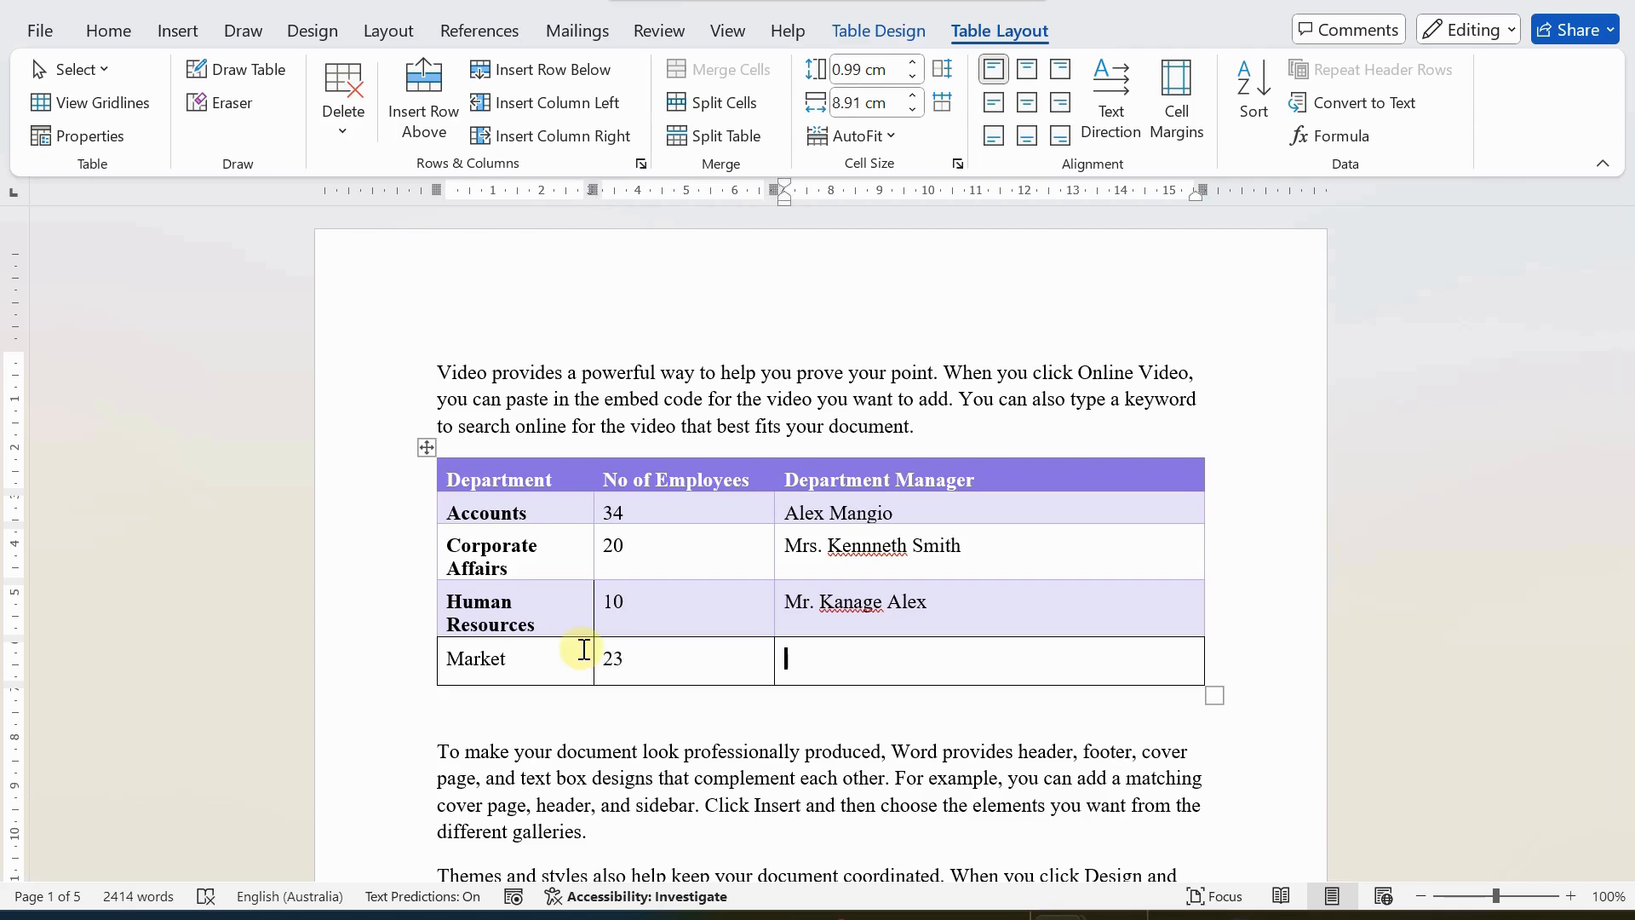
type("Cathy Mula")
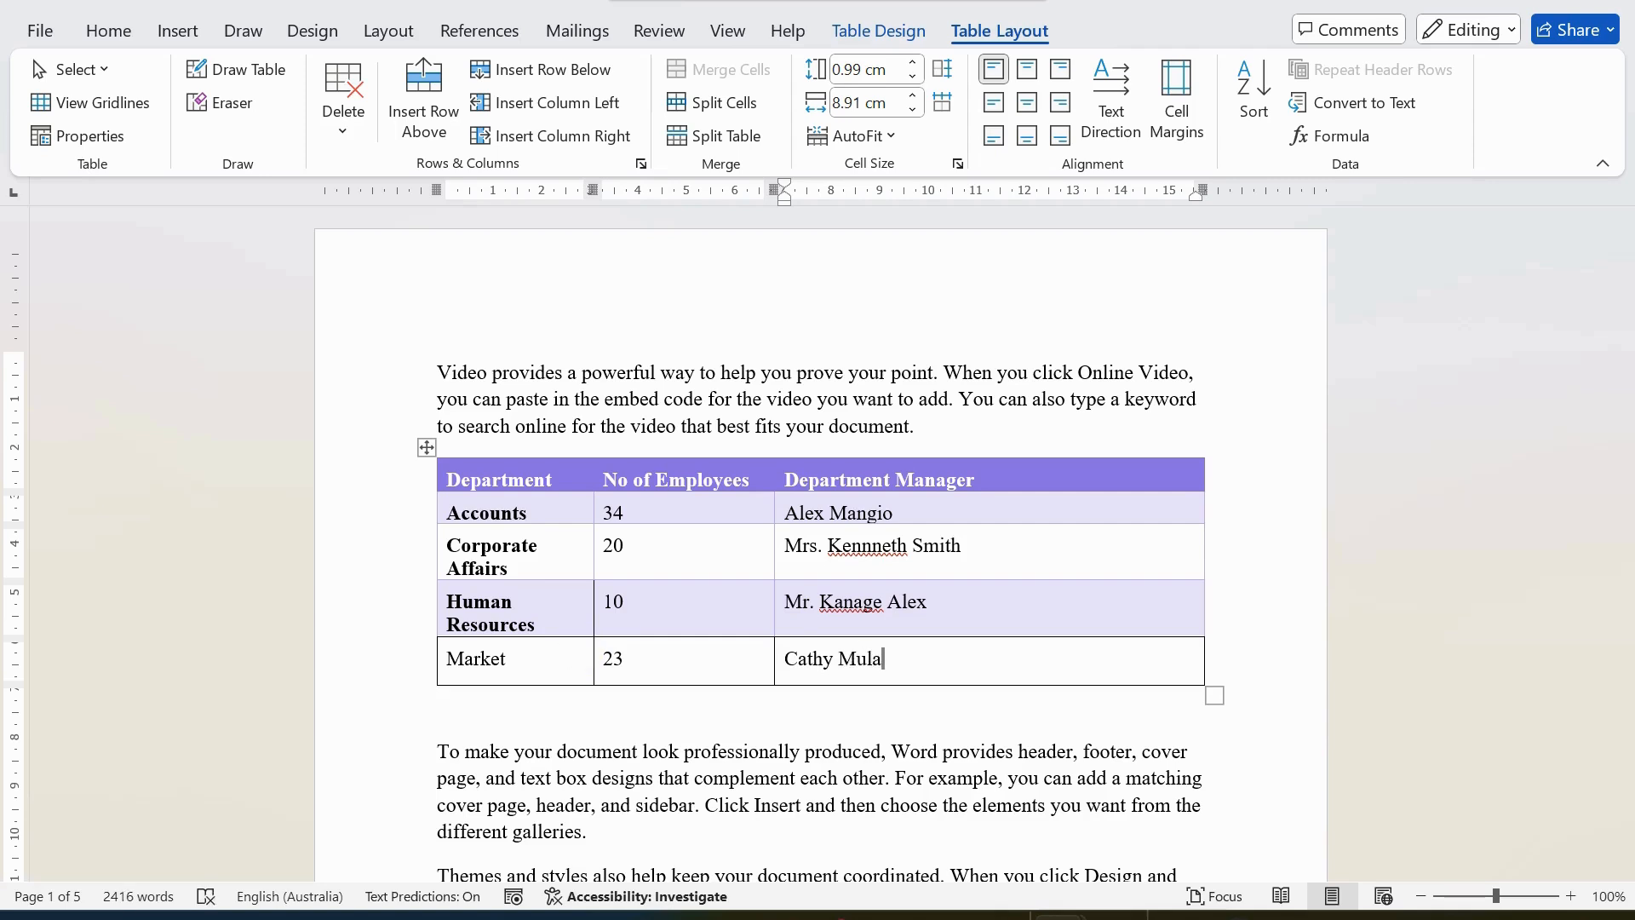
left_click(558, 688)
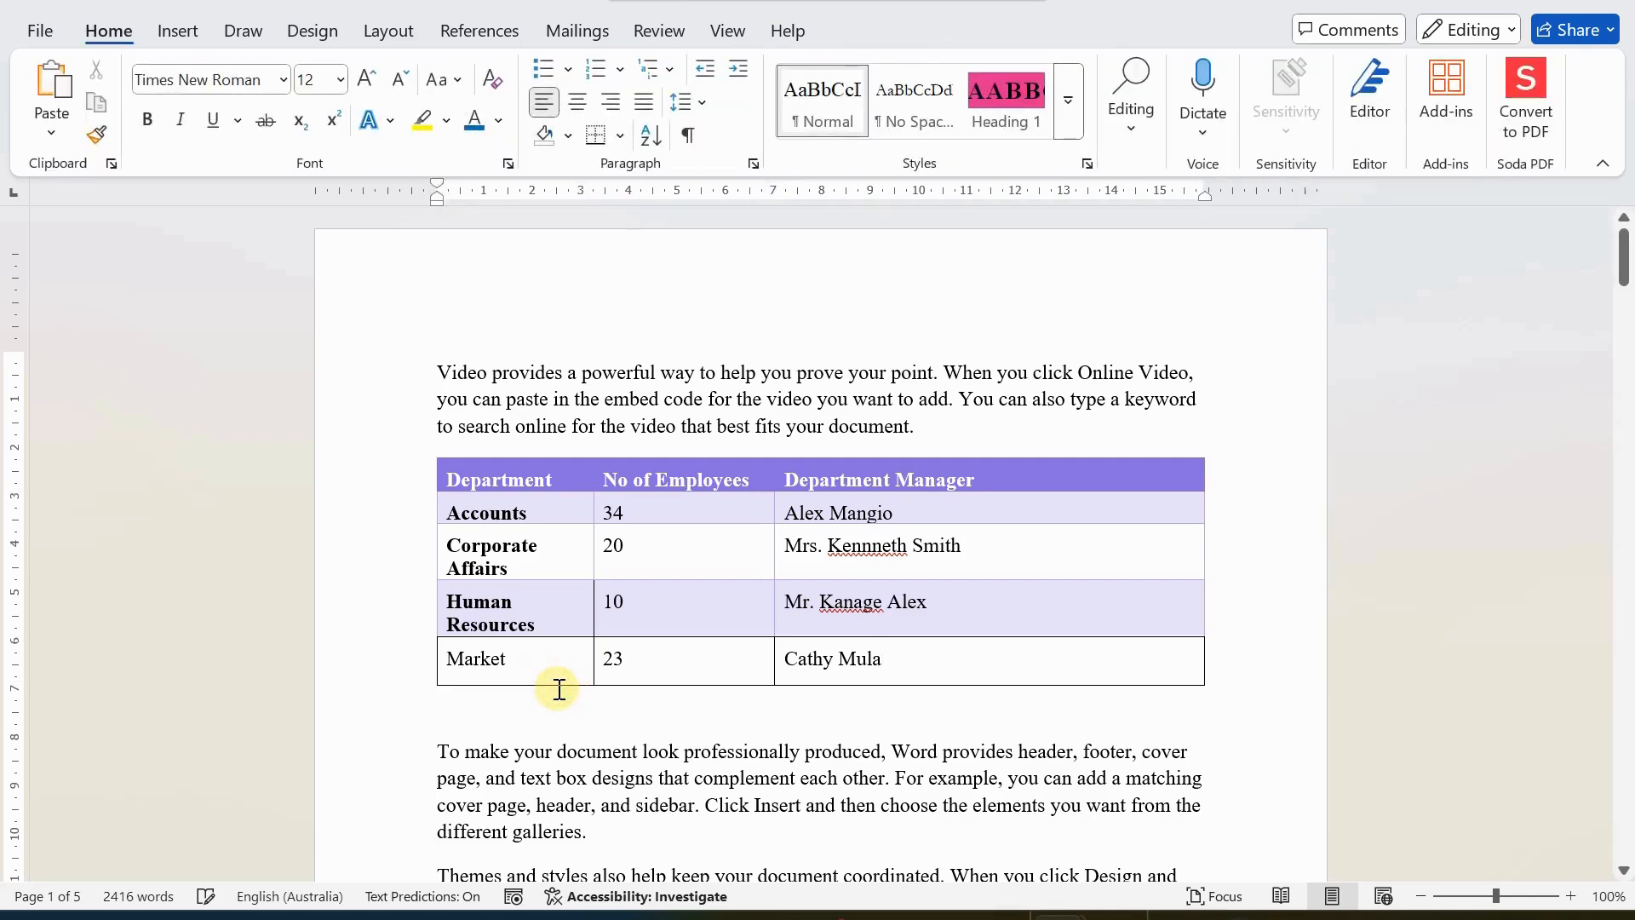
Erase the border between the department and employee-count cells in the Market and Human Resources rows.
left_click(515, 548)
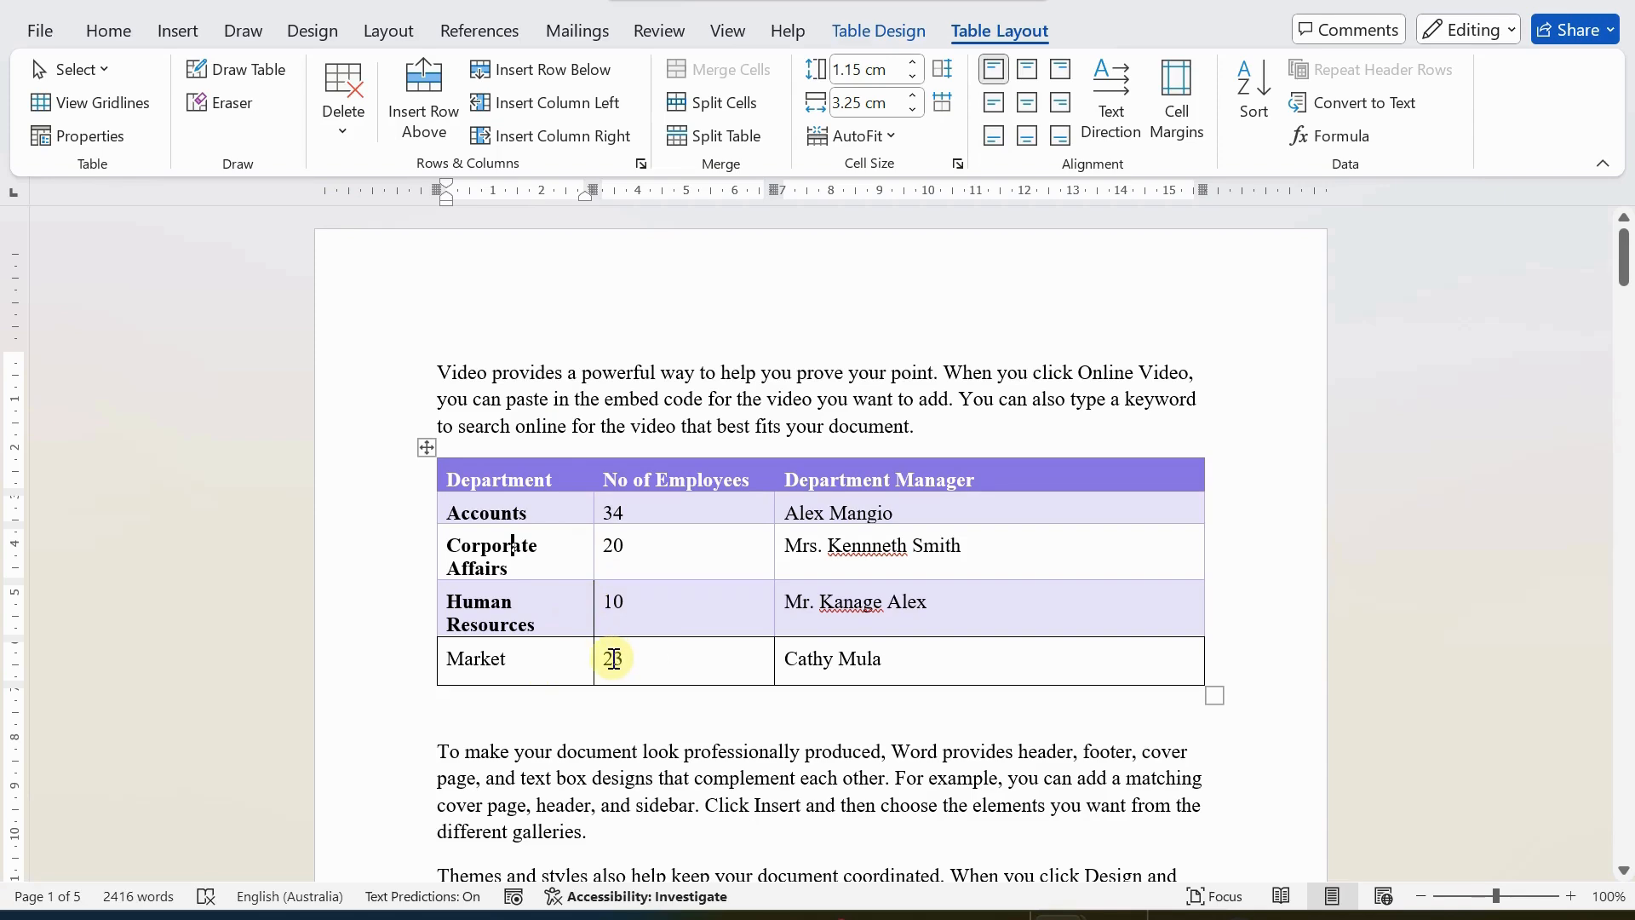
left_click(228, 106)
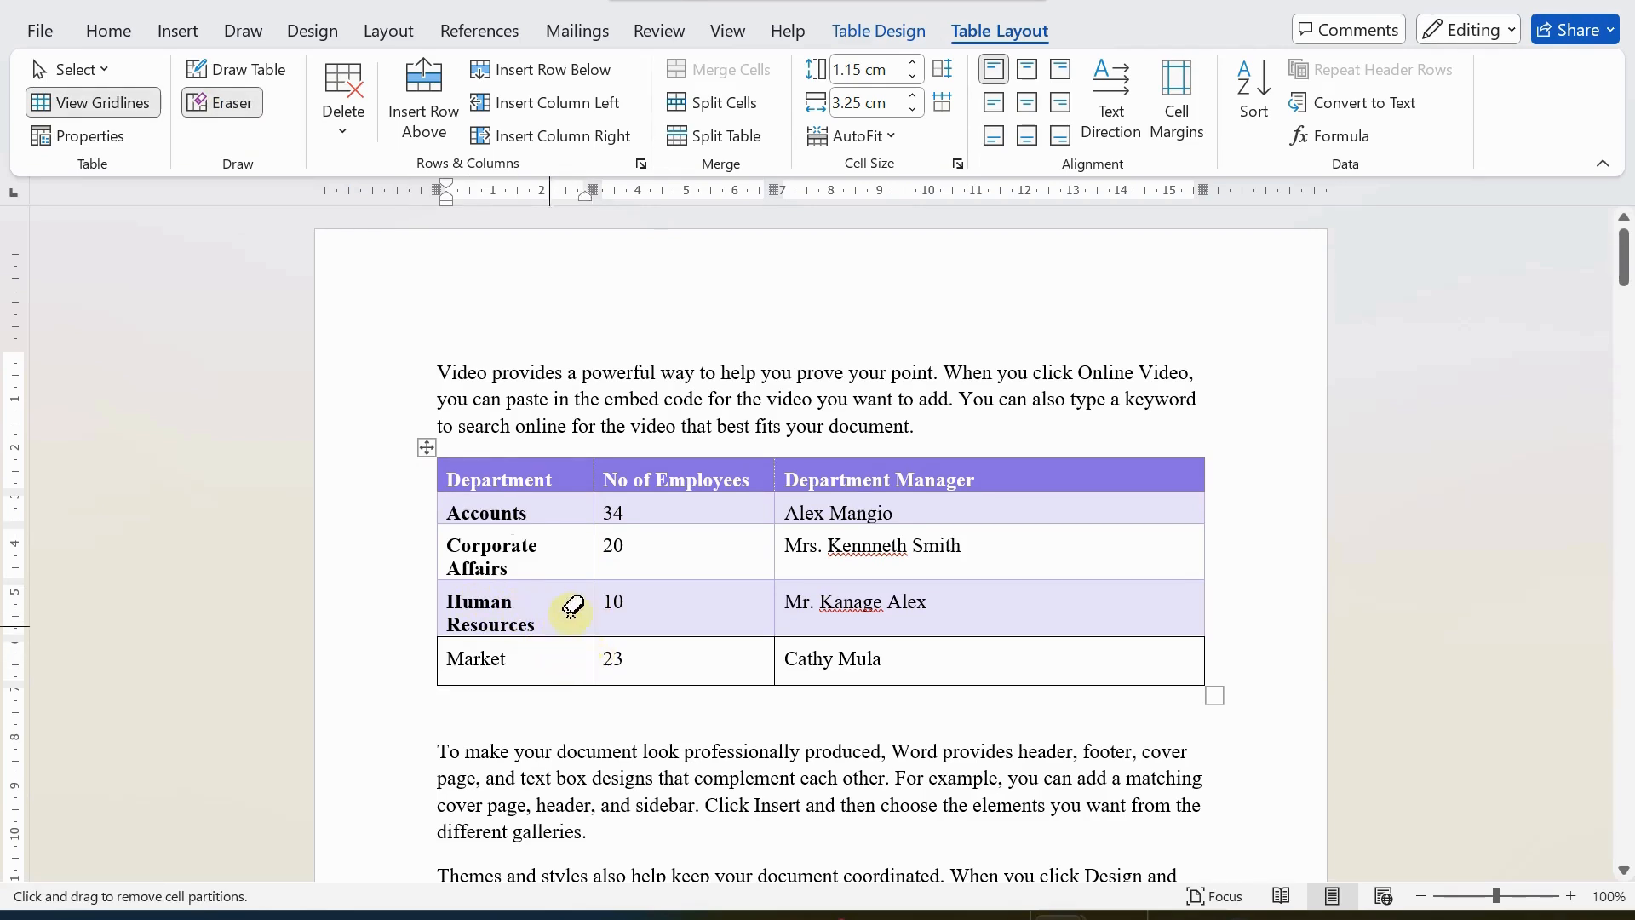
left_click(594, 655)
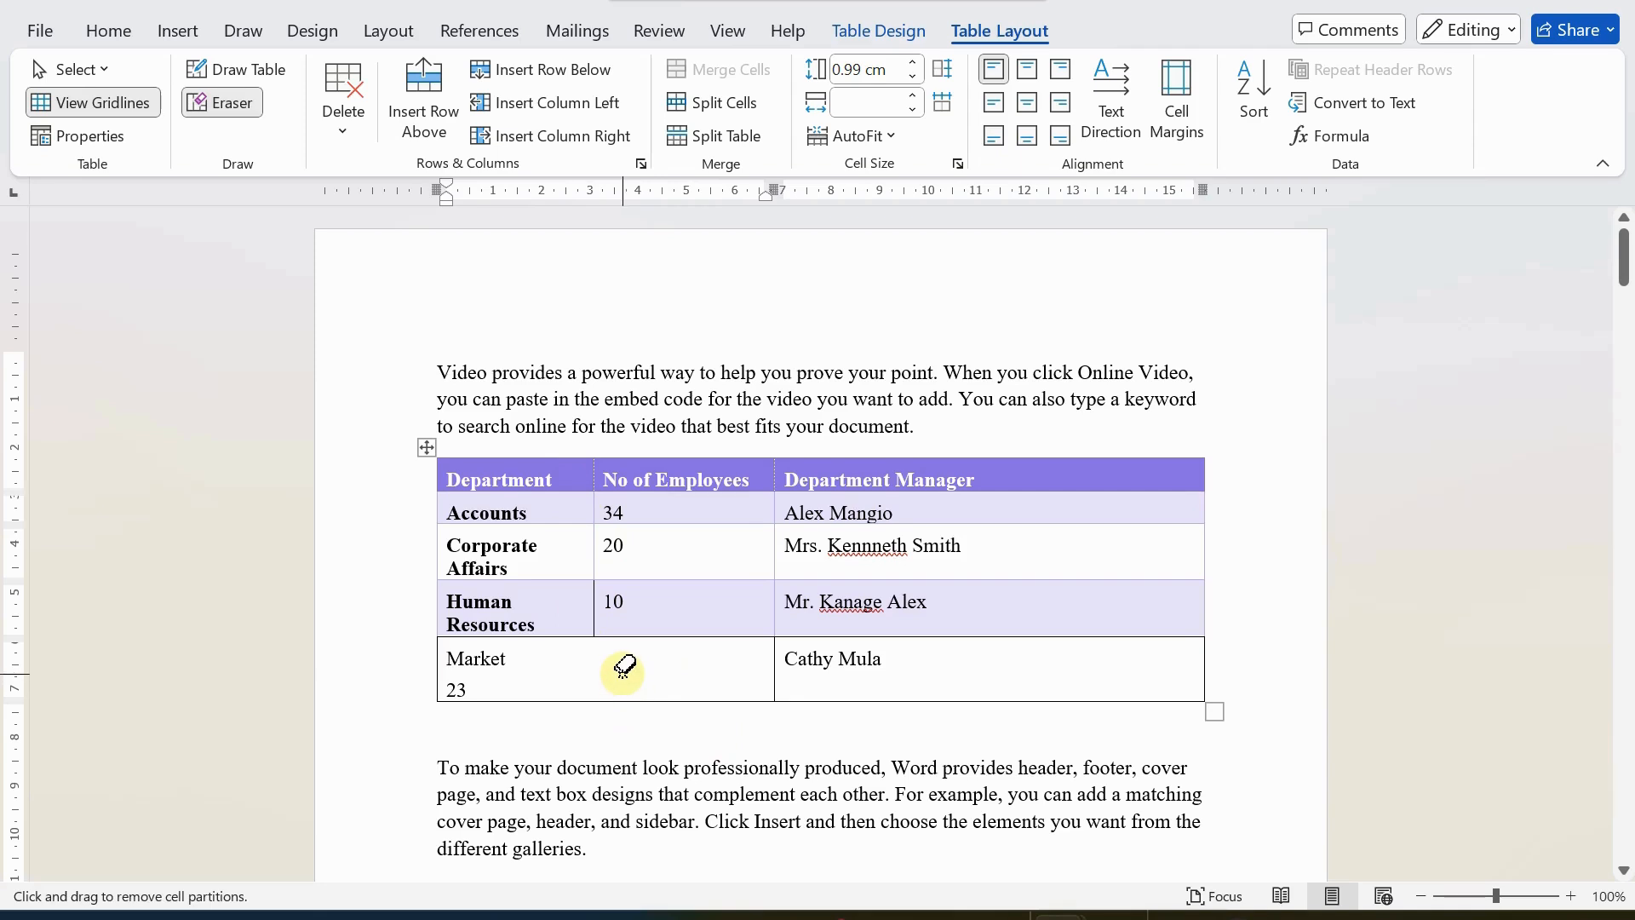
left_click(596, 607)
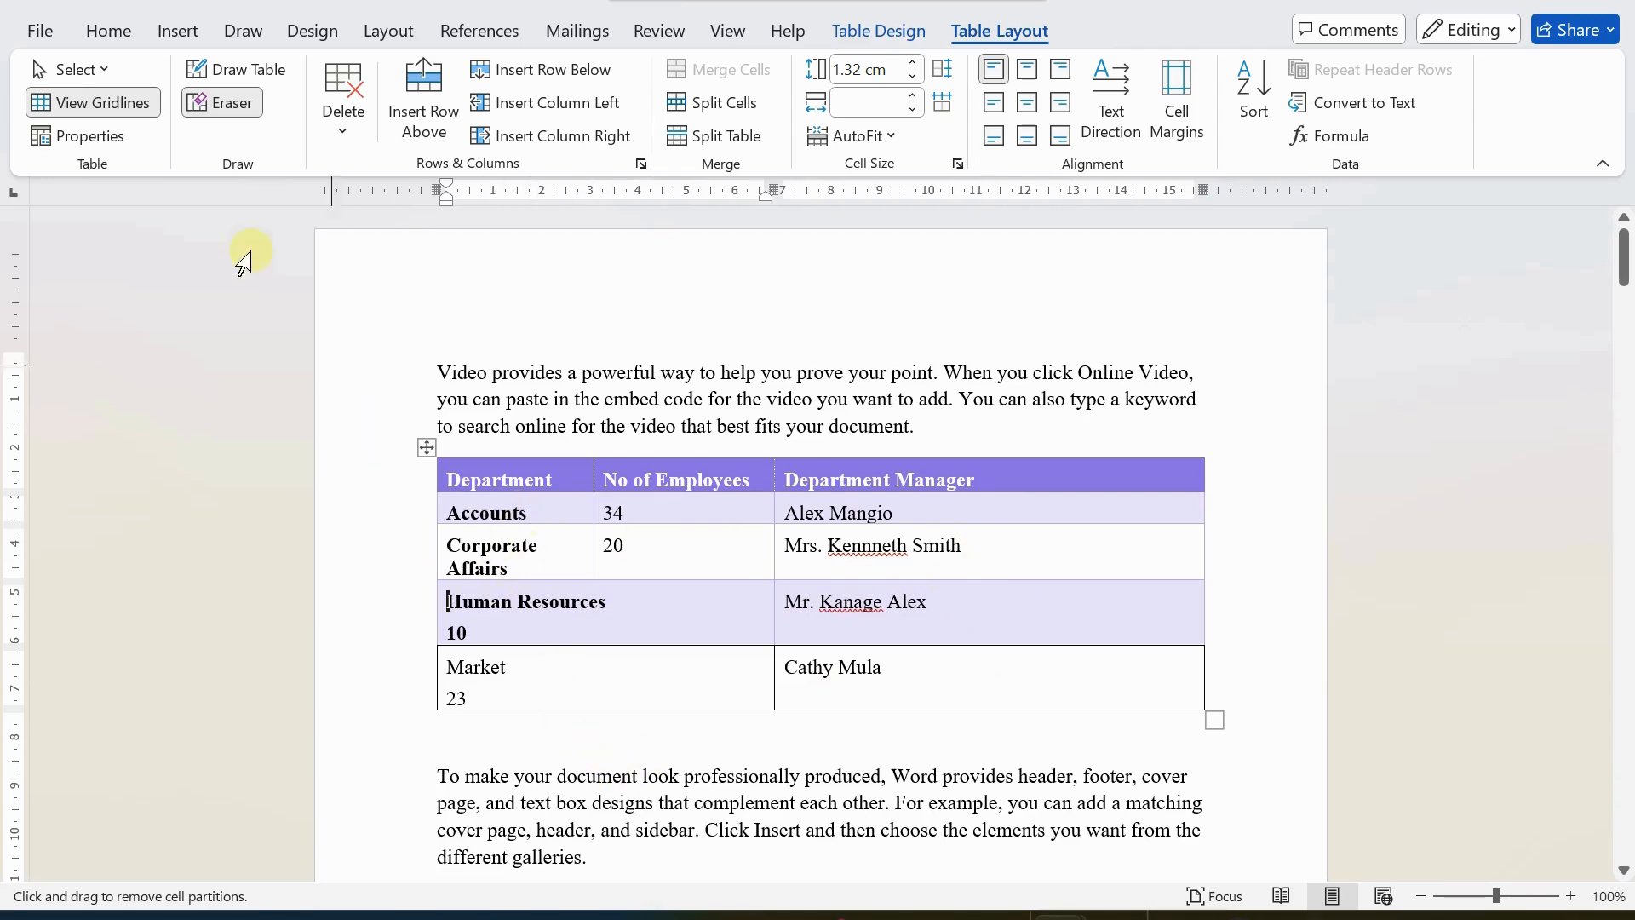
left_click(239, 115)
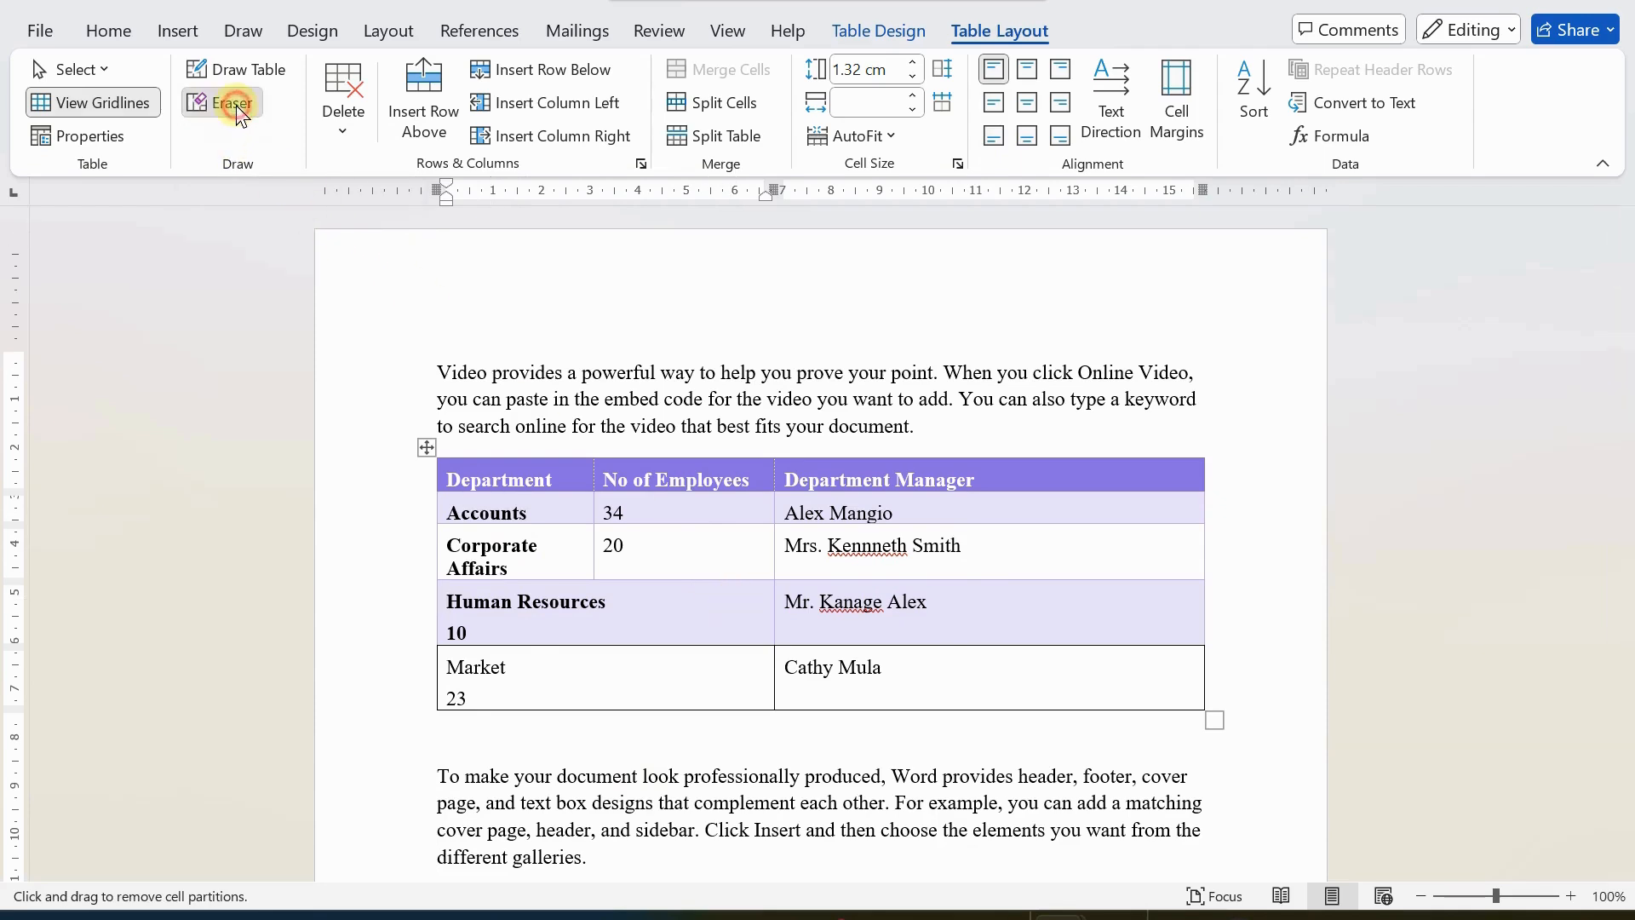
Insert an empty row below the Market row.
left_click(579, 696)
scroll(570, 664, "down", 1)
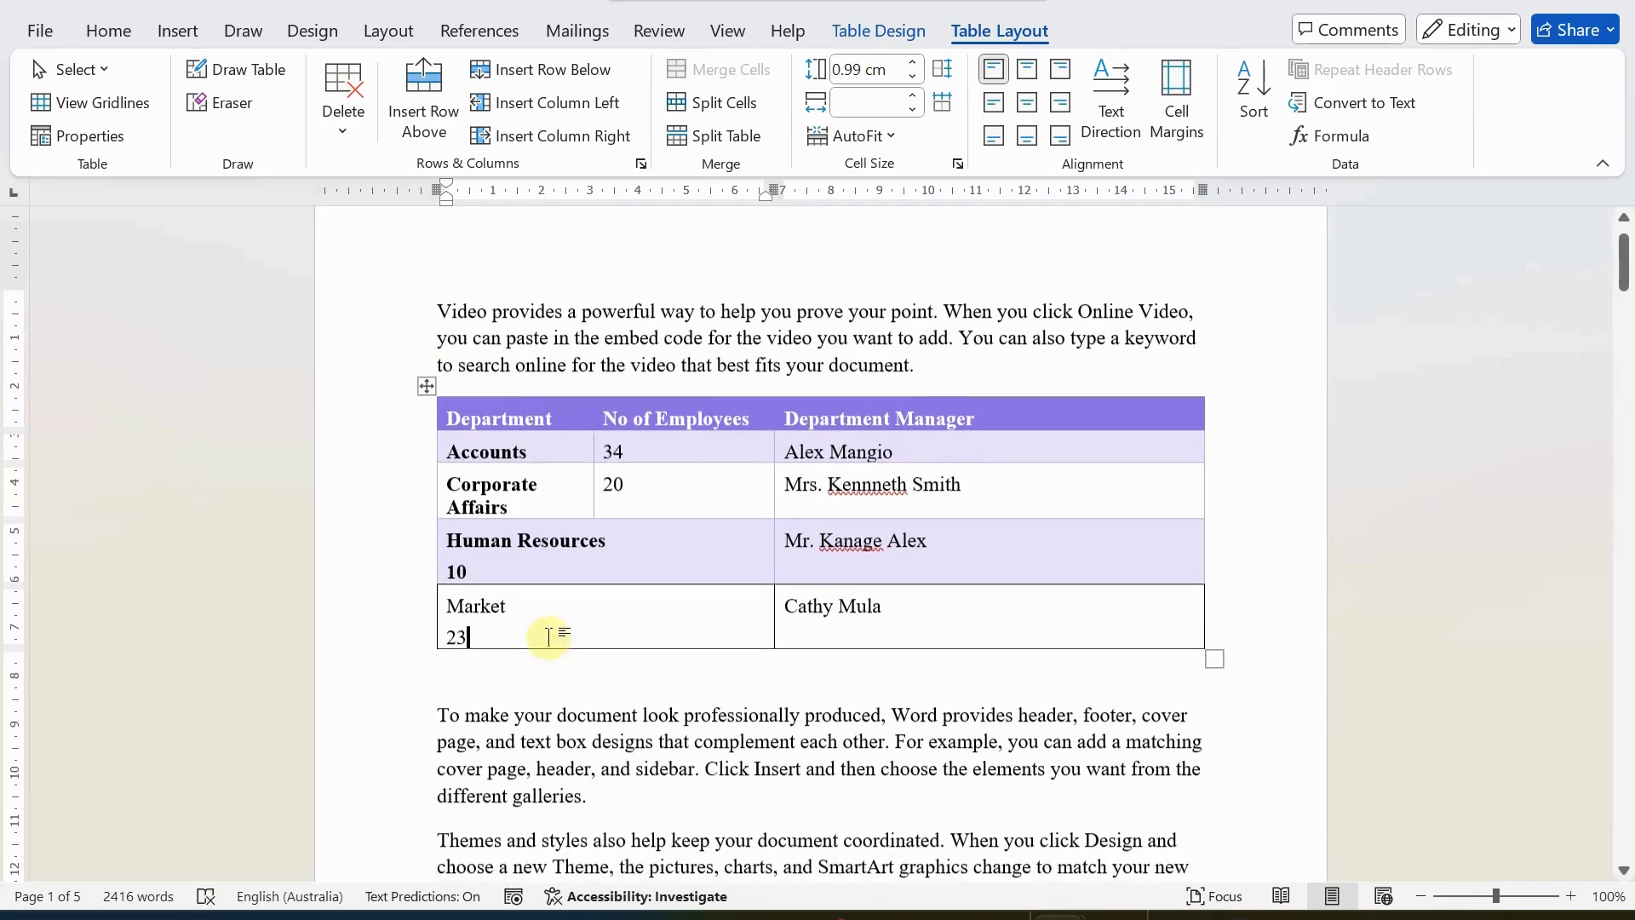
right_click(535, 615)
mouse_move(620, 339)
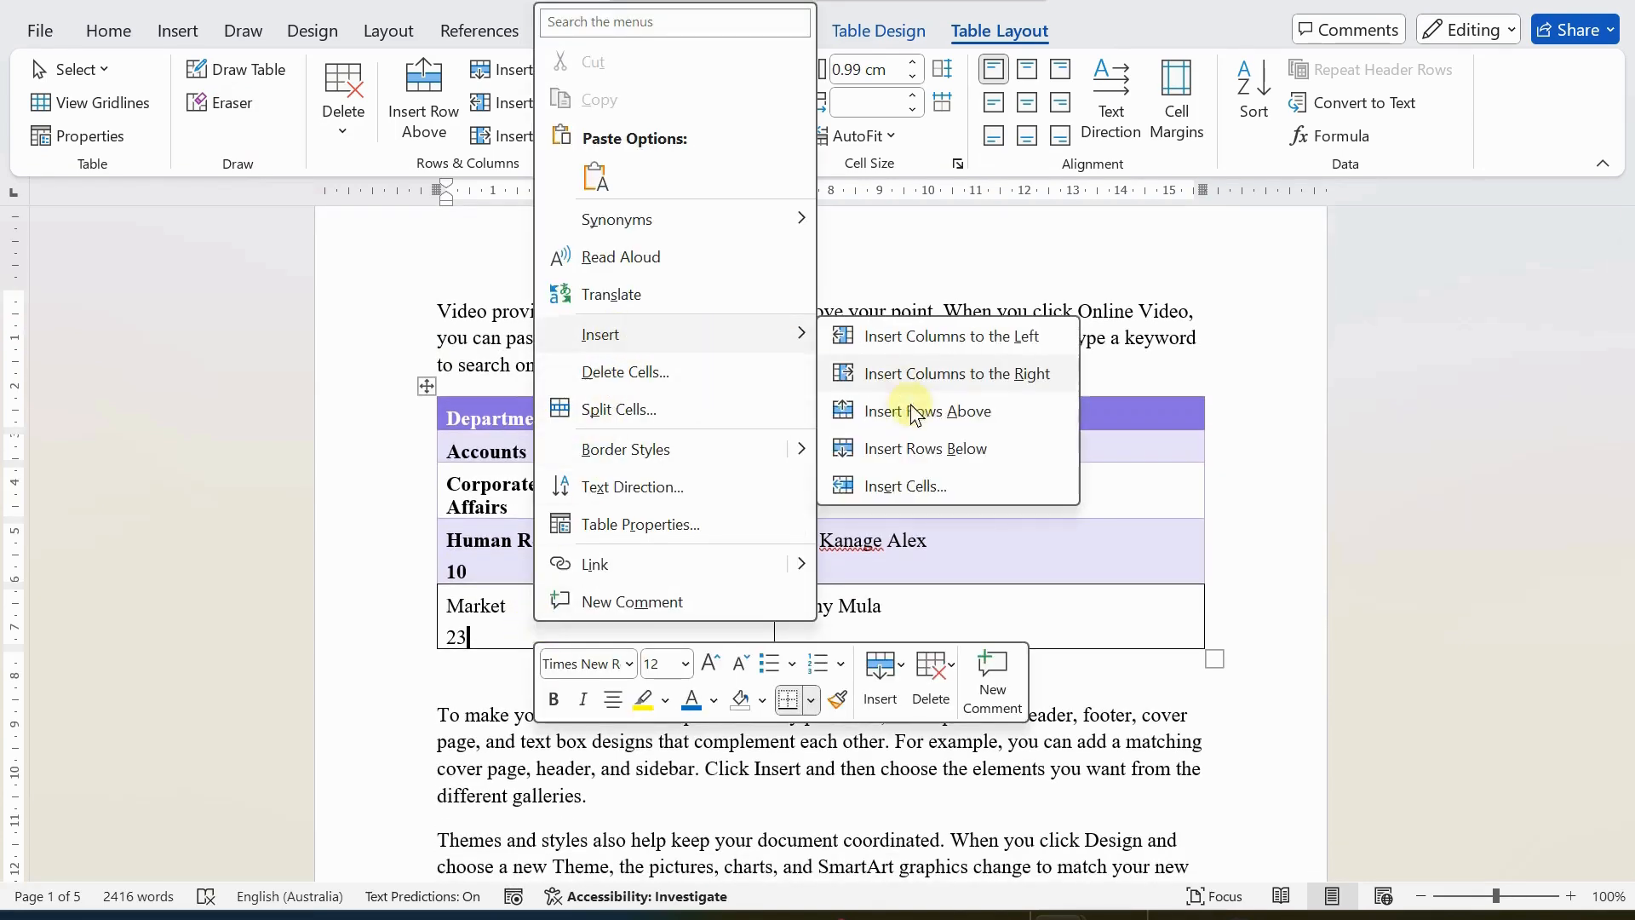
left_click(920, 451)
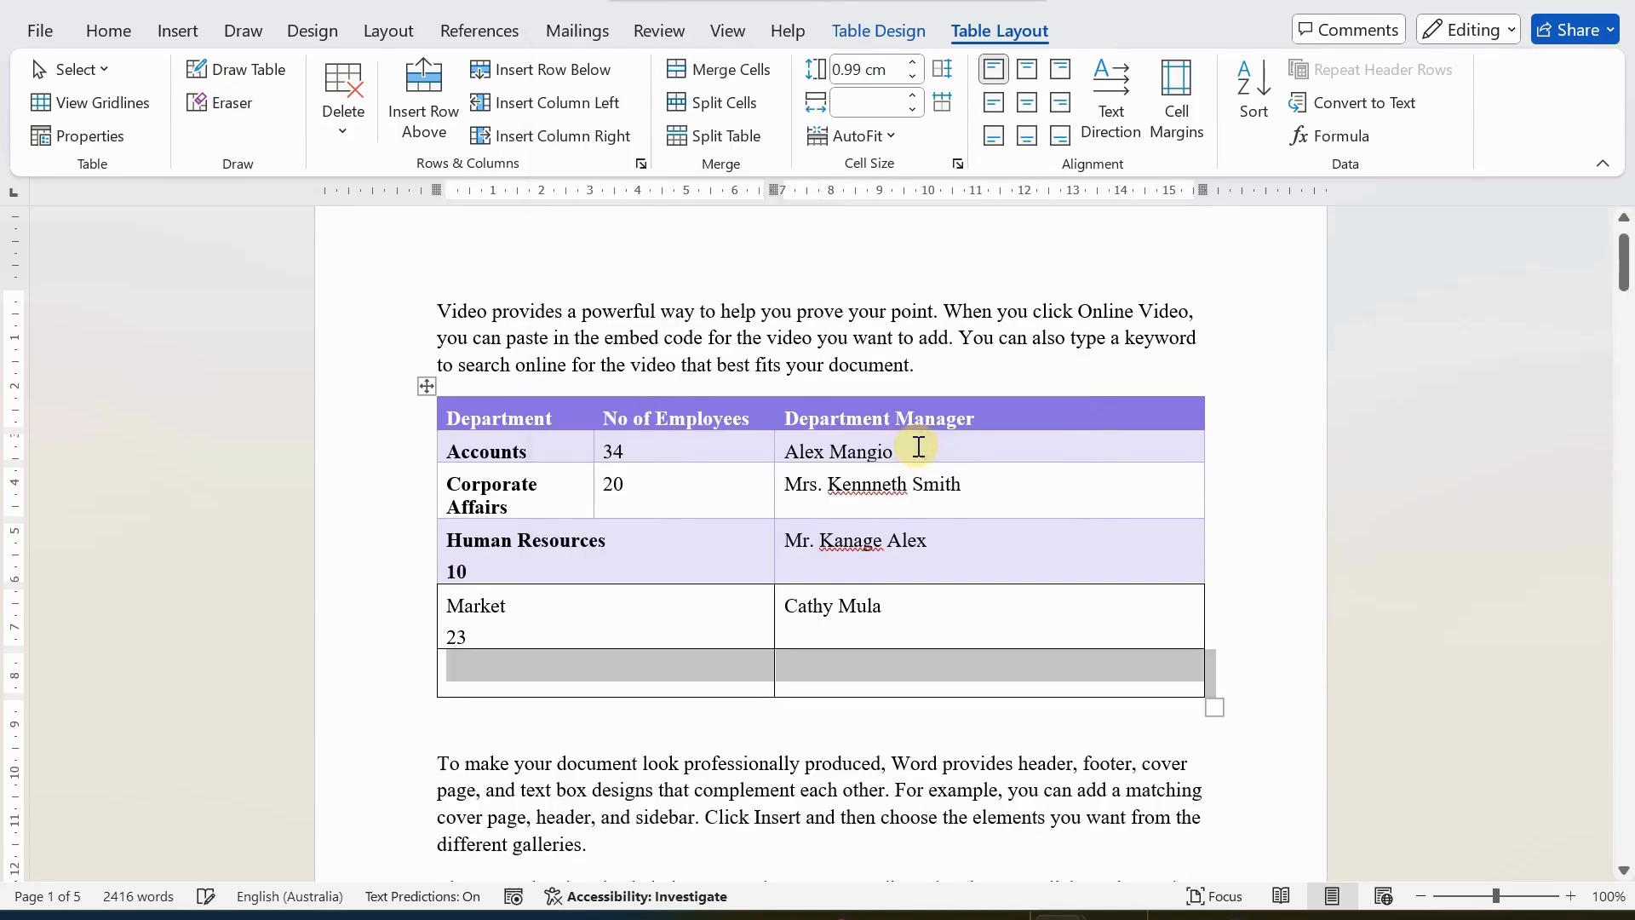
left_click(660, 647)
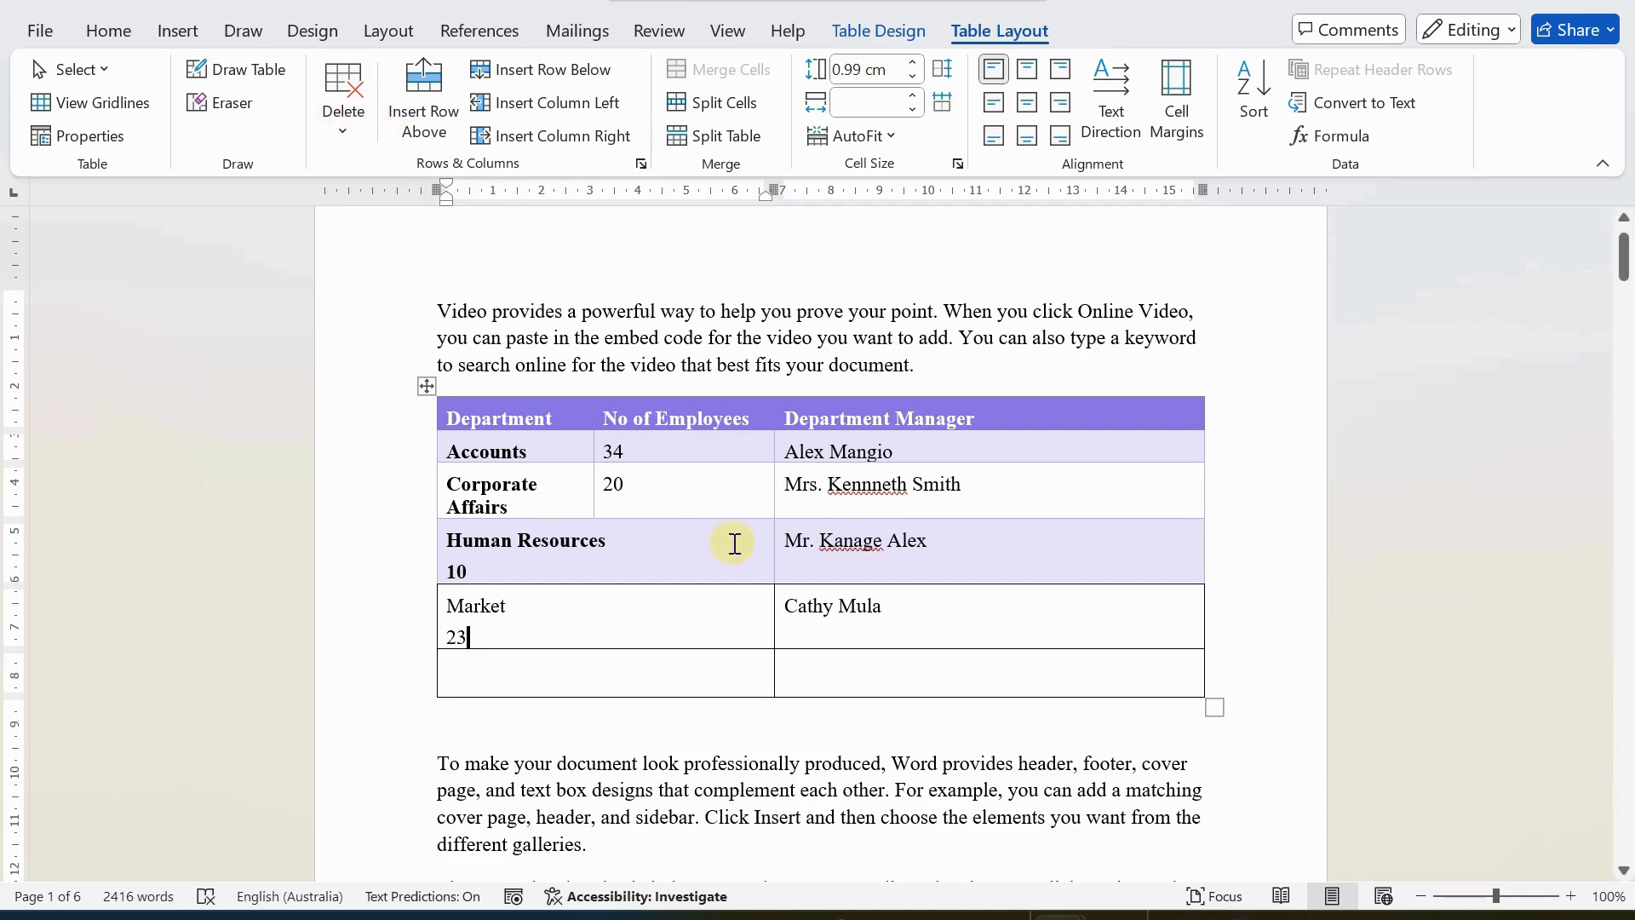
Shade the first cell of the empty bottom row with the light blue theme color.
left_click(862, 32)
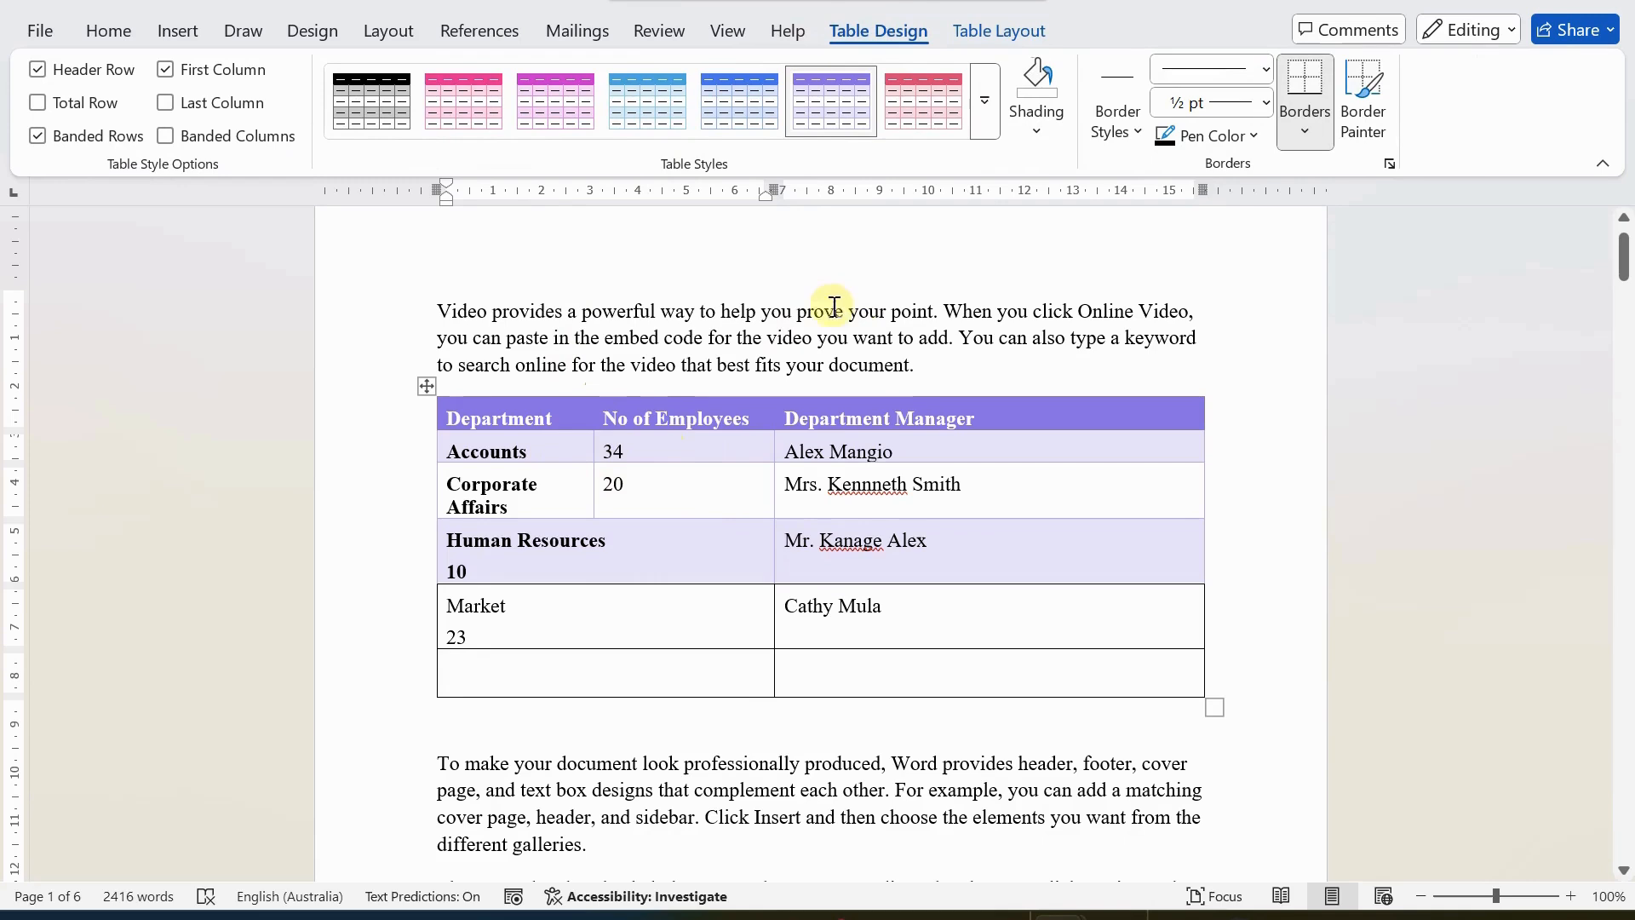
left_click(1038, 128)
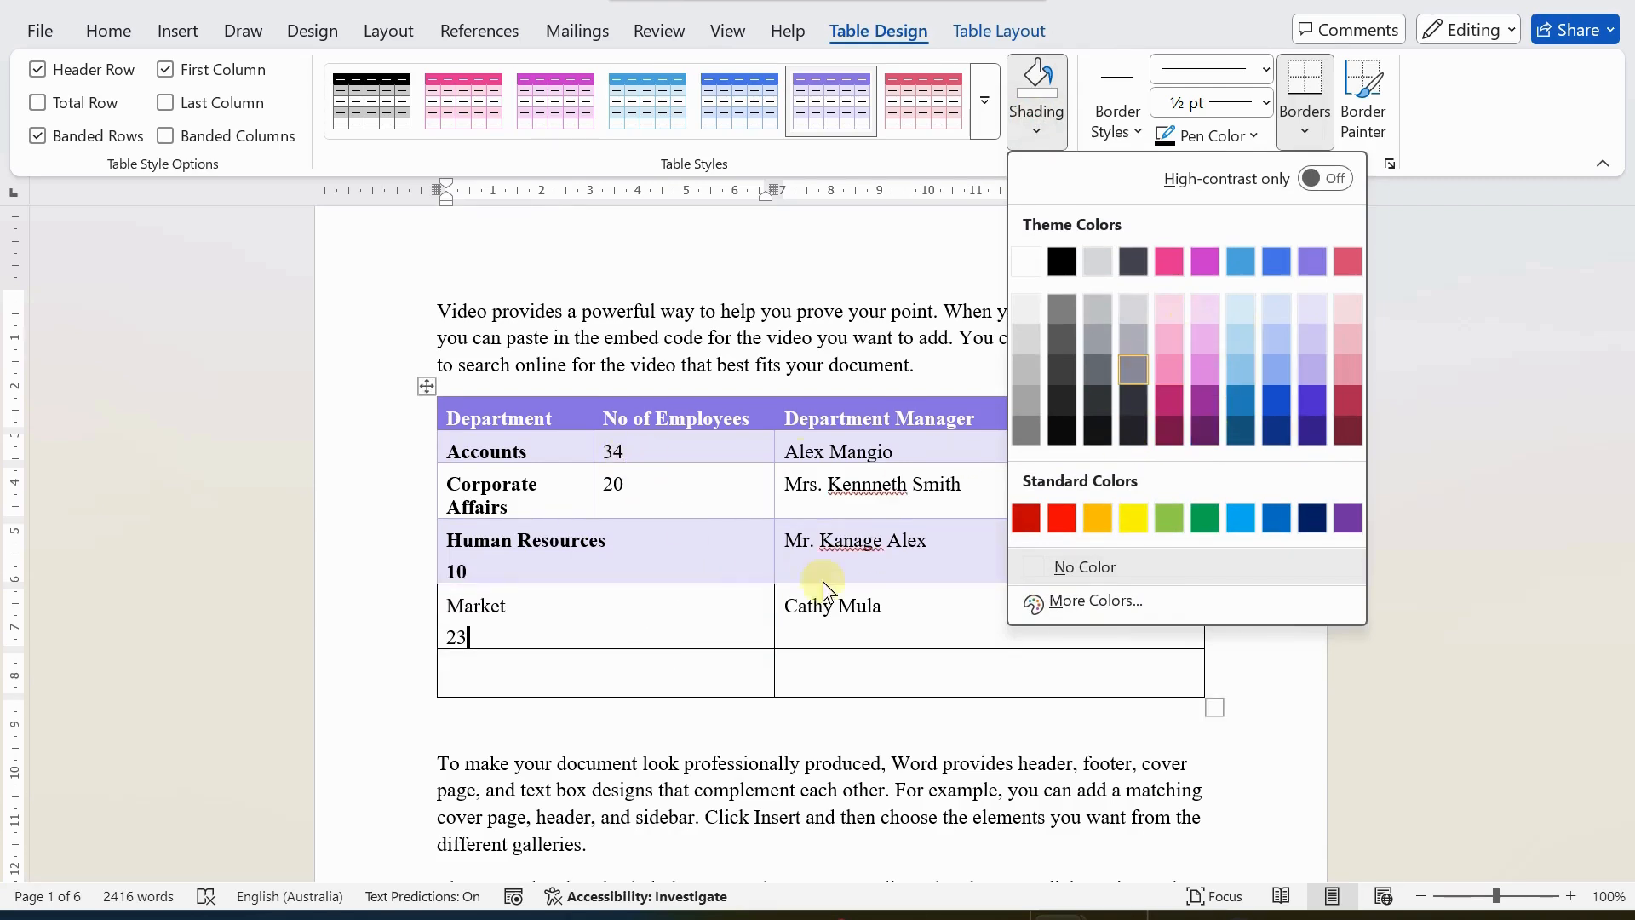
left_click(652, 615)
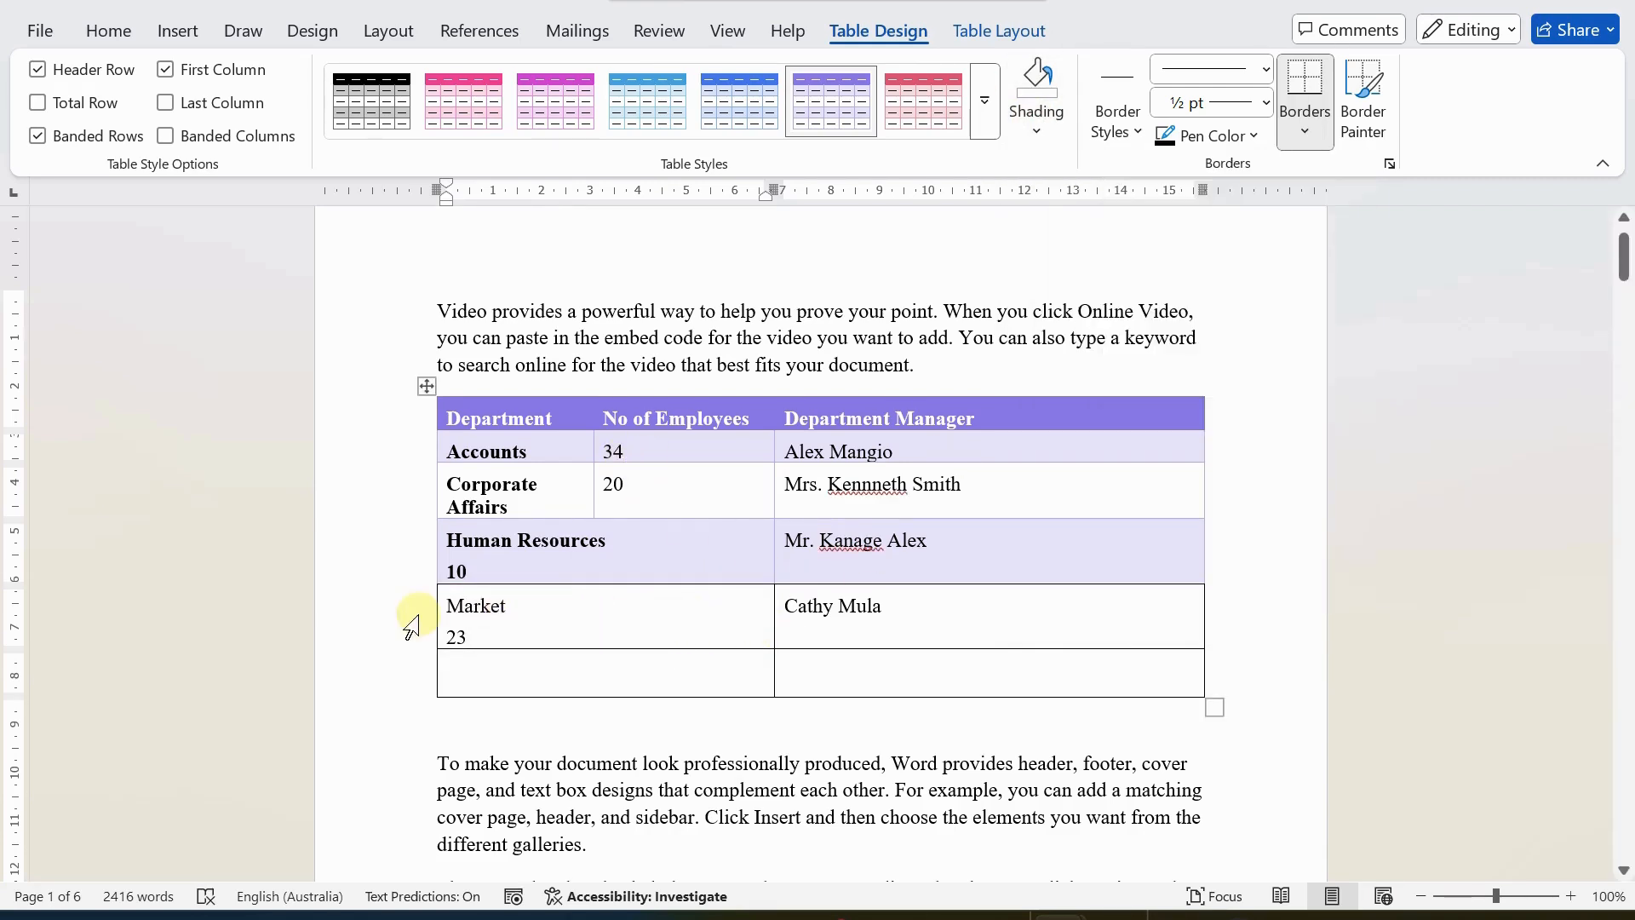
left_click(479, 665)
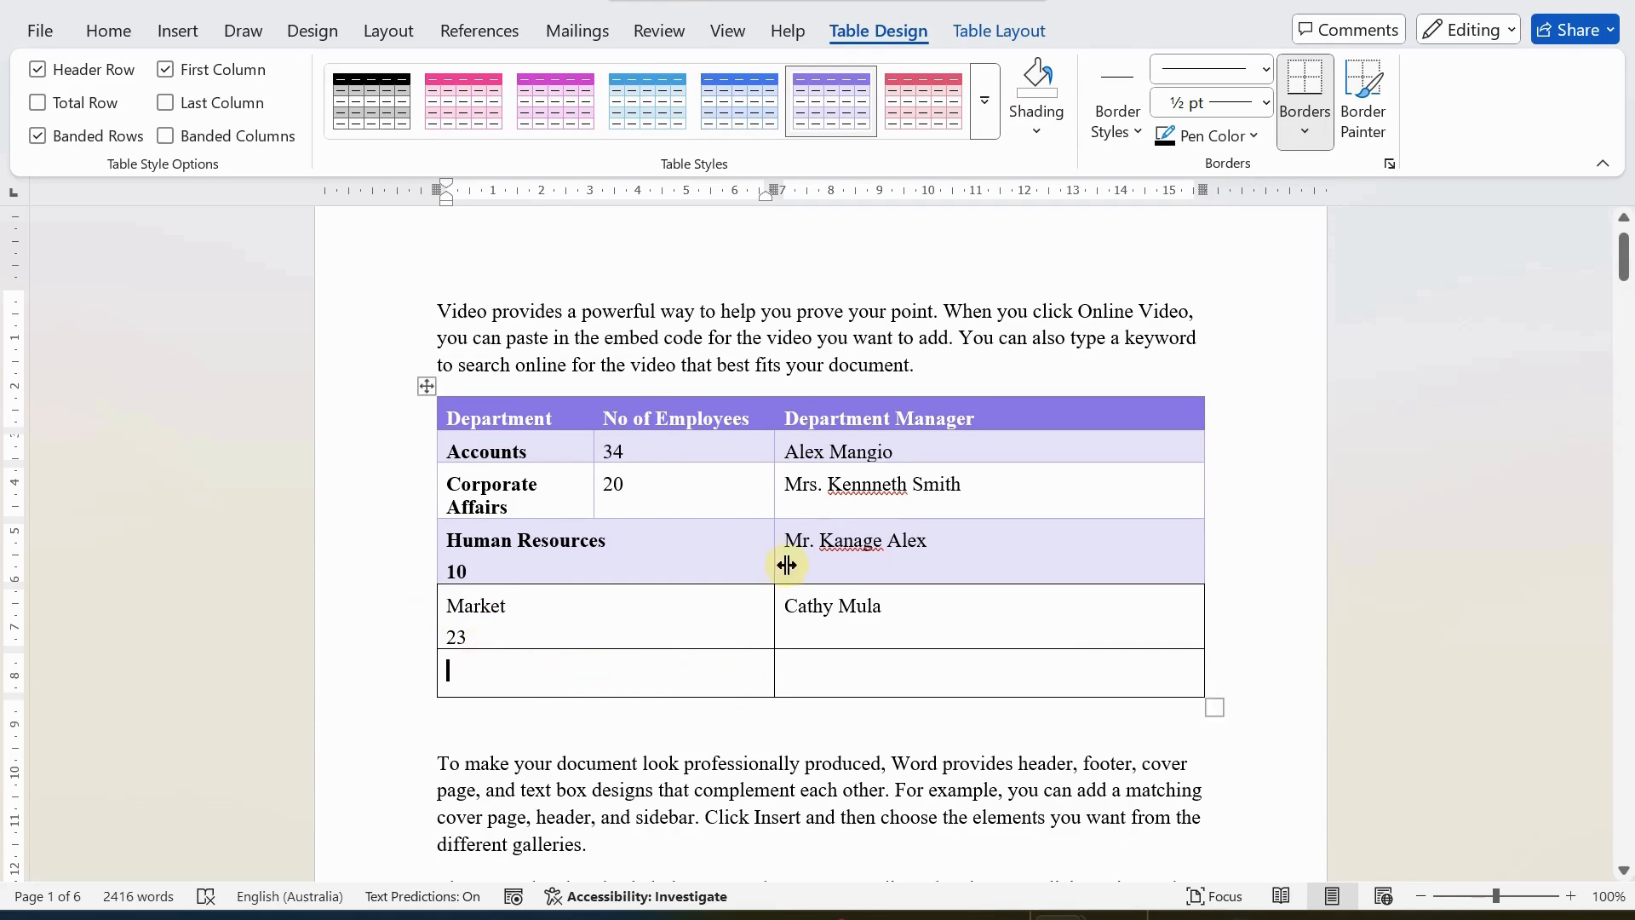
left_click(1036, 119)
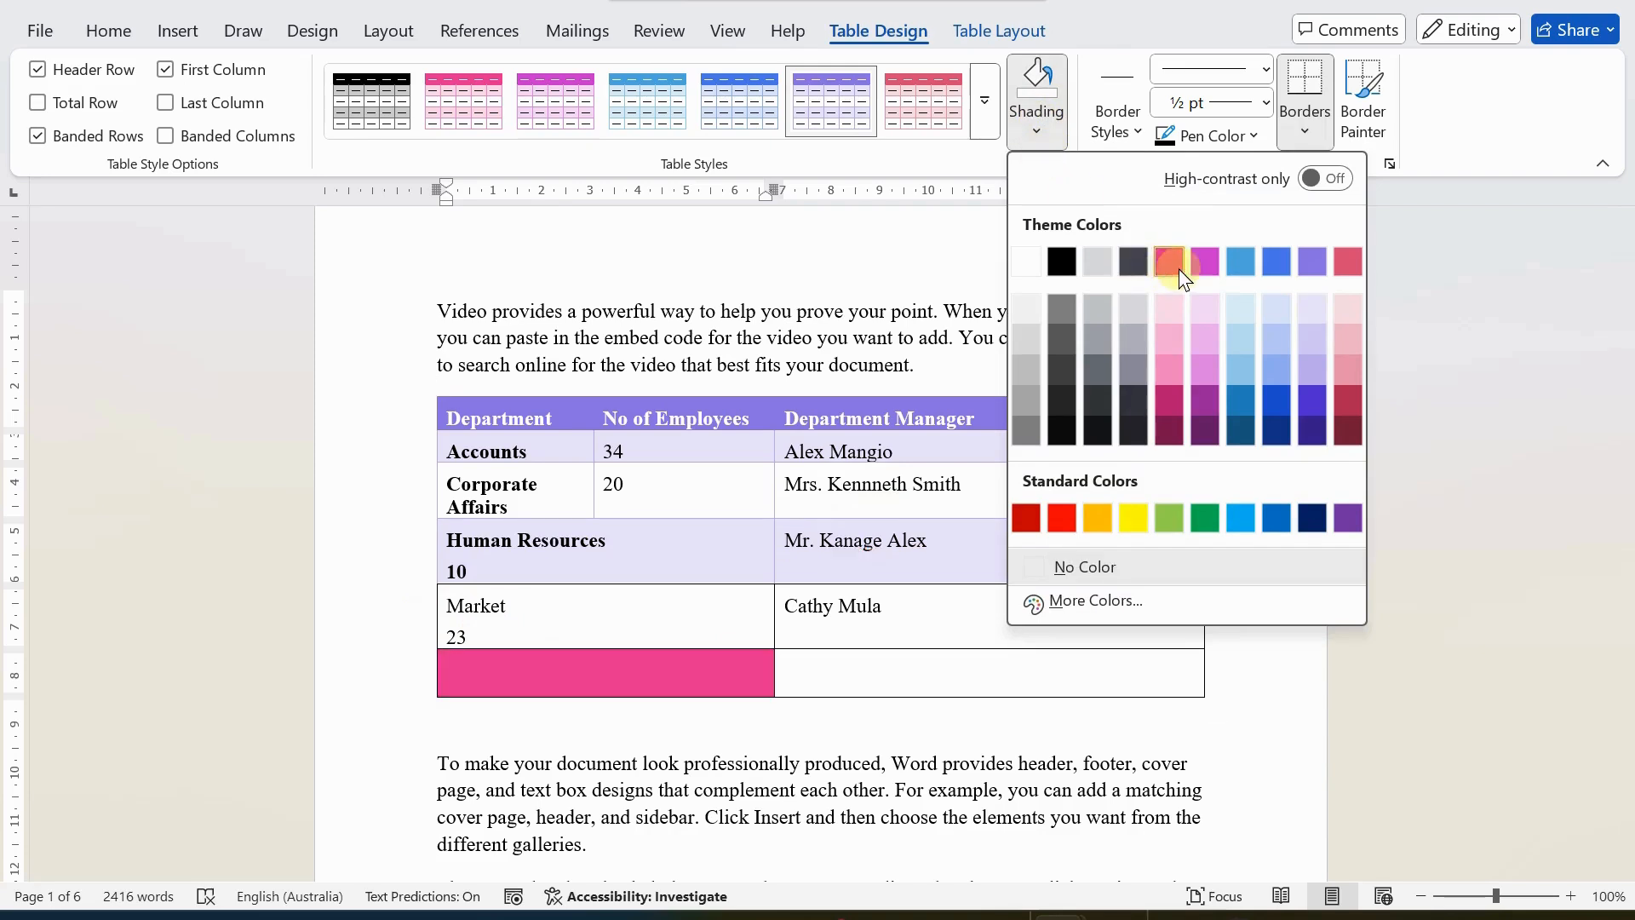
left_click(1249, 255)
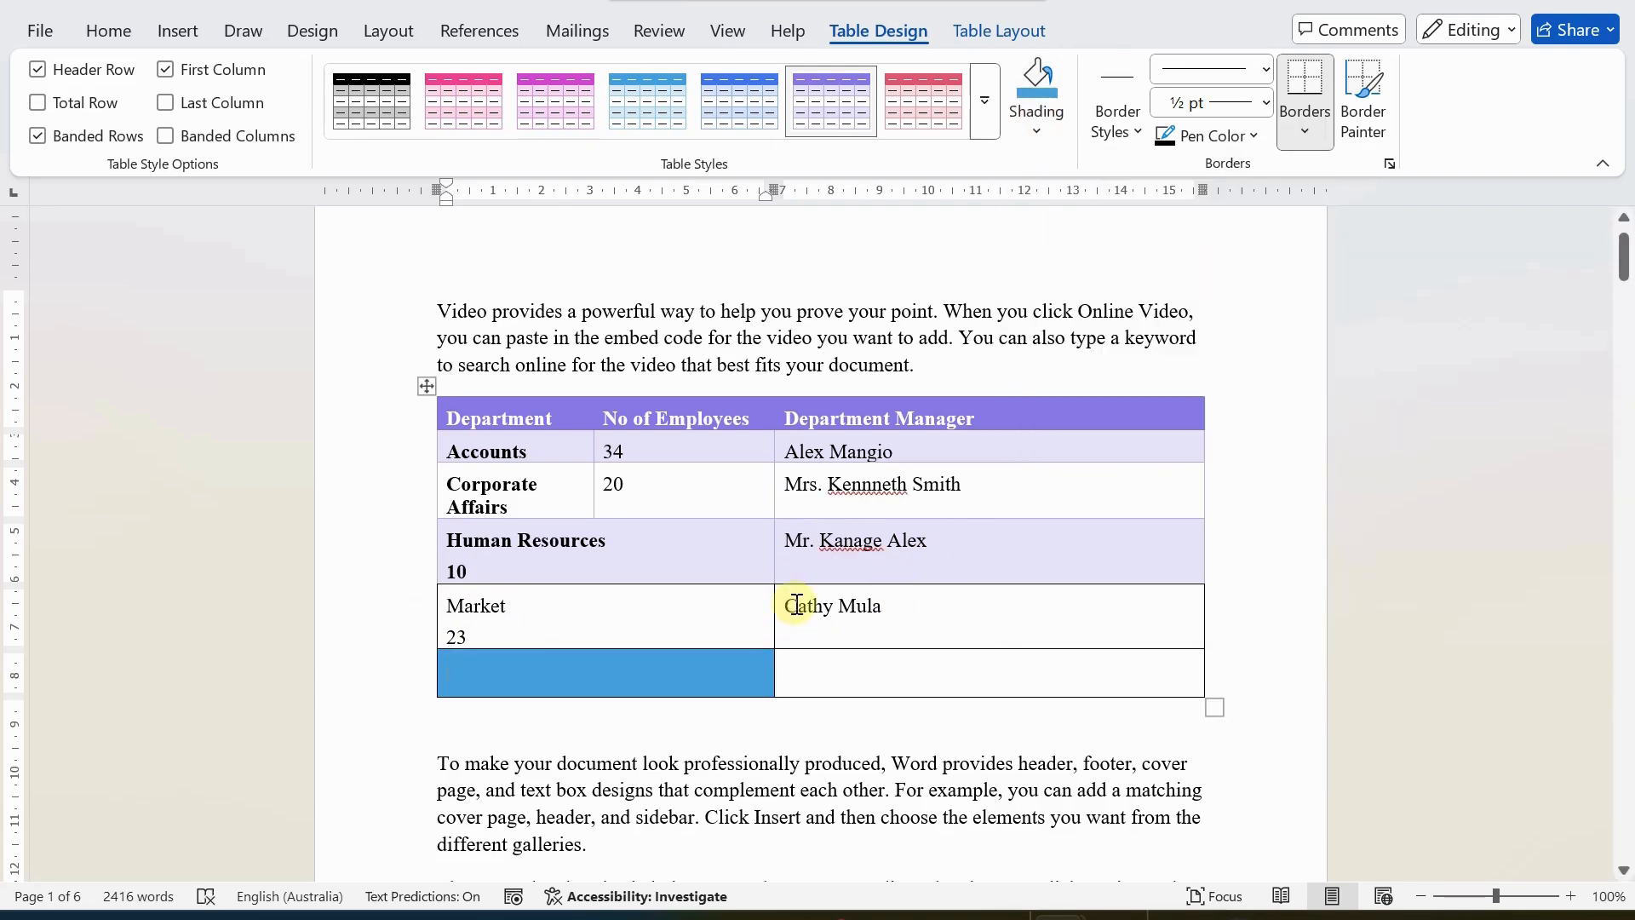
Shade the manager cell in the Market row with the standard green color.
left_click_drag(796, 606, 1029, 610)
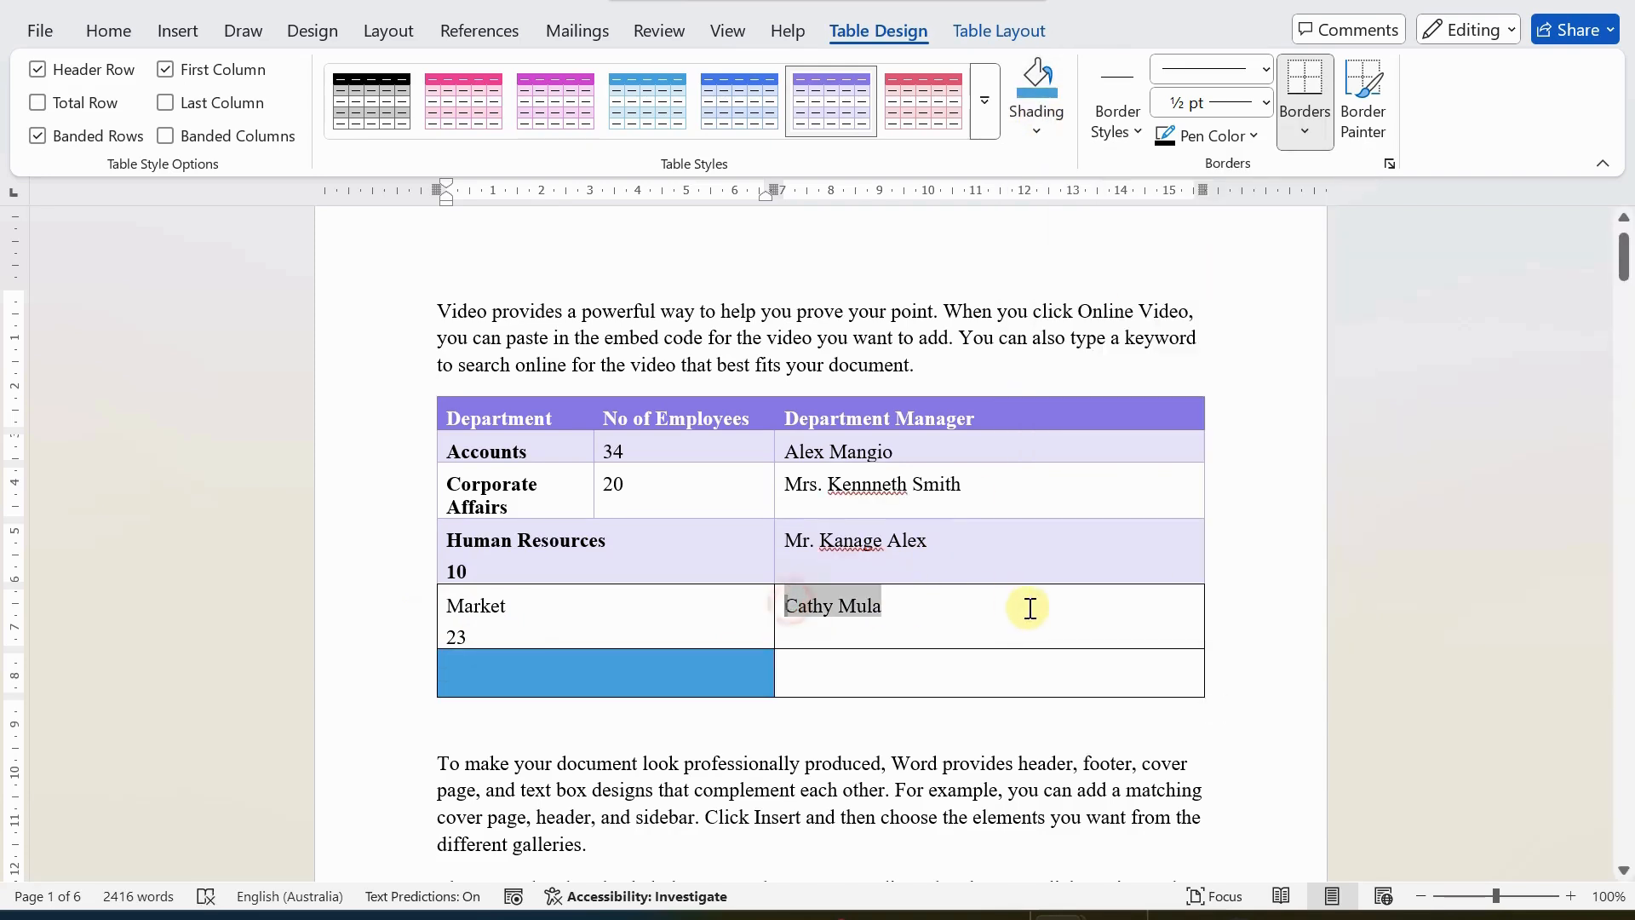
left_click(1052, 133)
left_click(1197, 518)
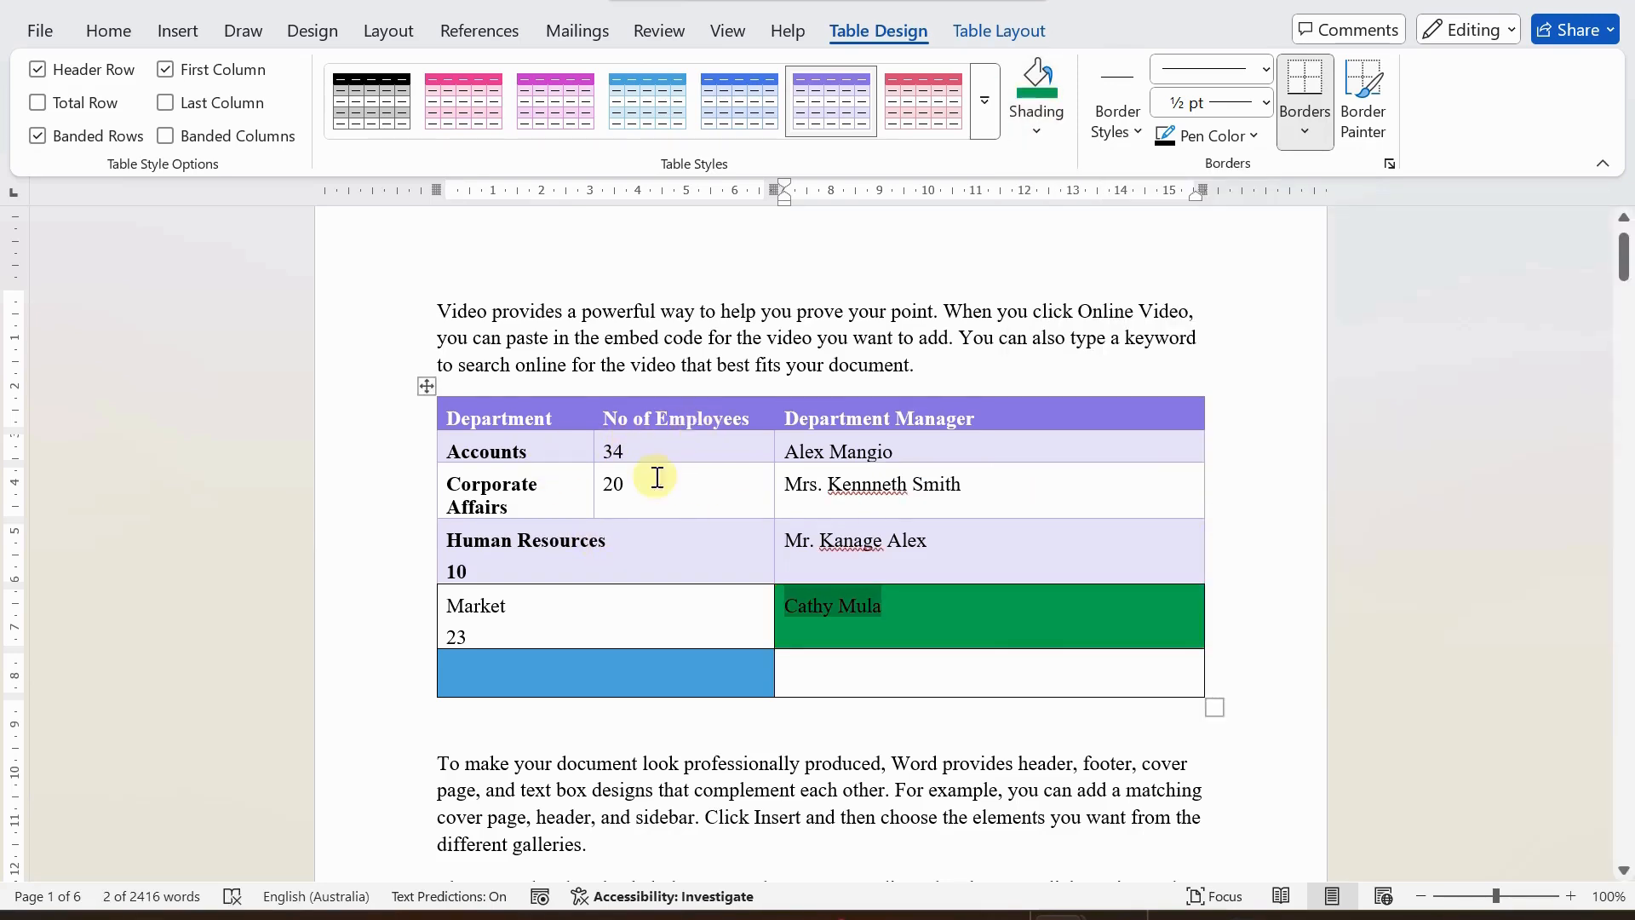
left_click(992, 514)
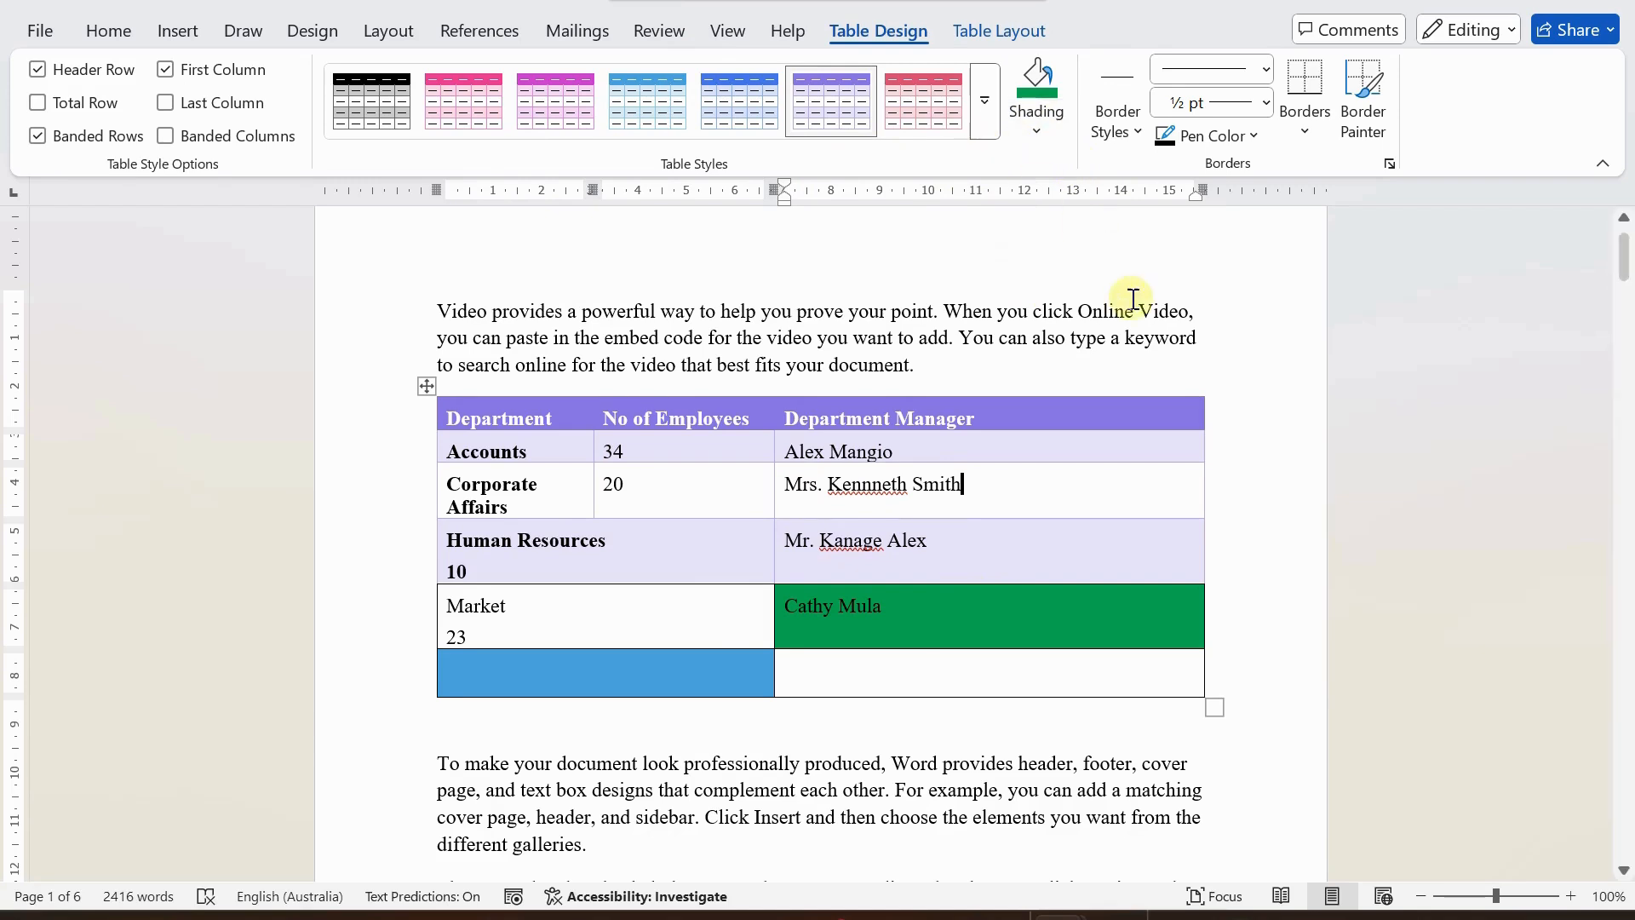
Select the whole table and look through the available theme border styles without applying one.
left_click(427, 387)
left_click(1113, 134)
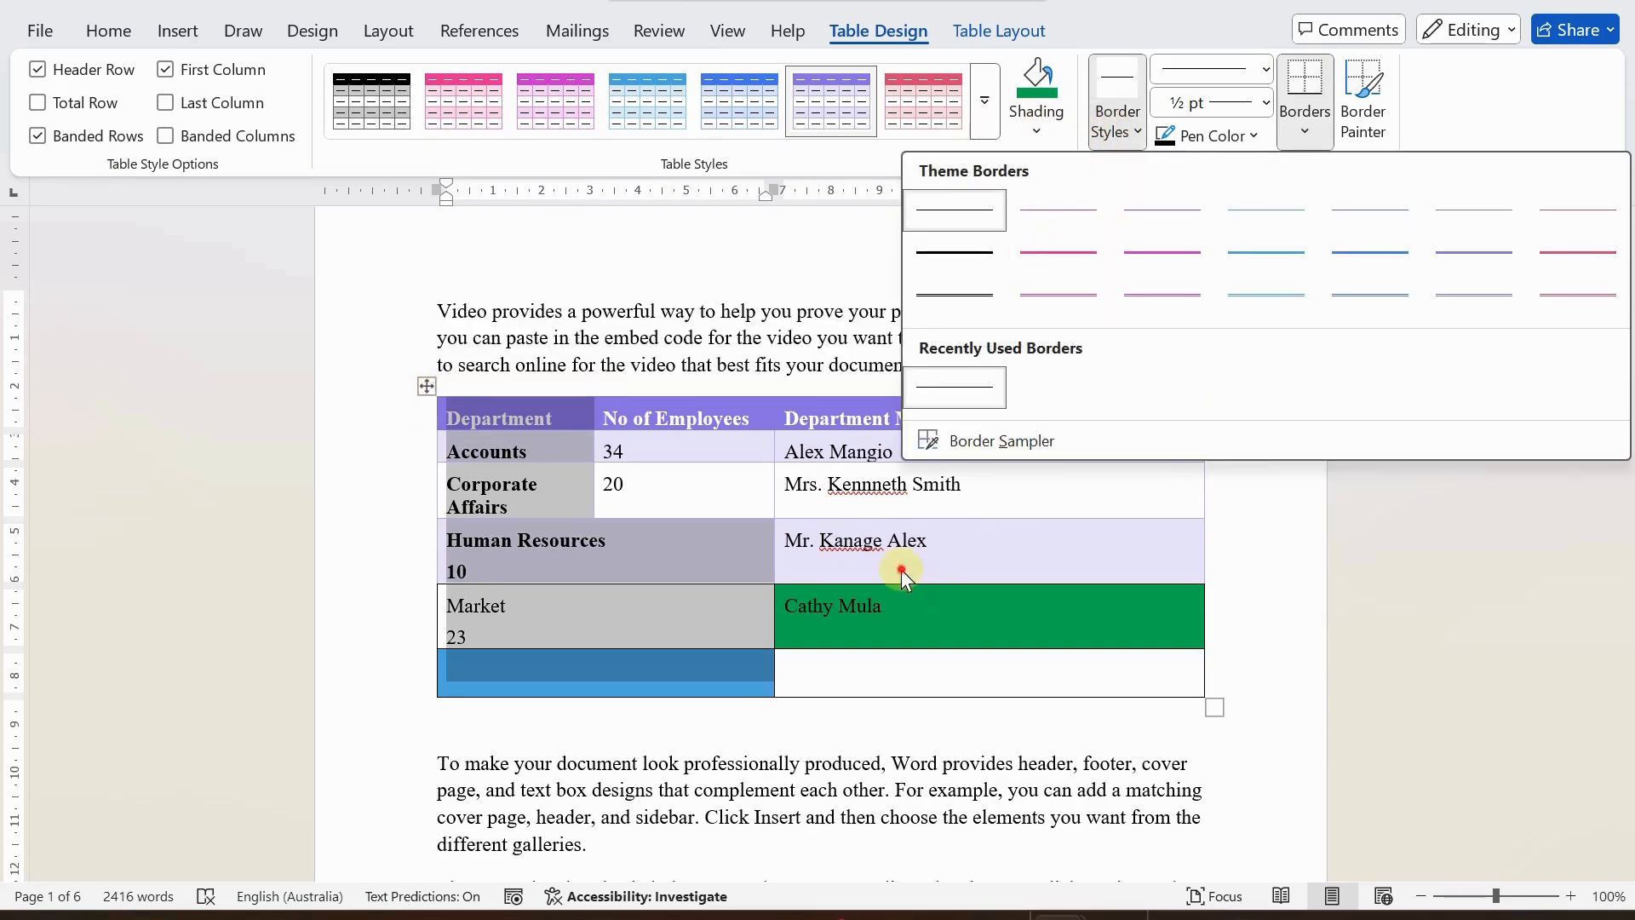
left_click(901, 569)
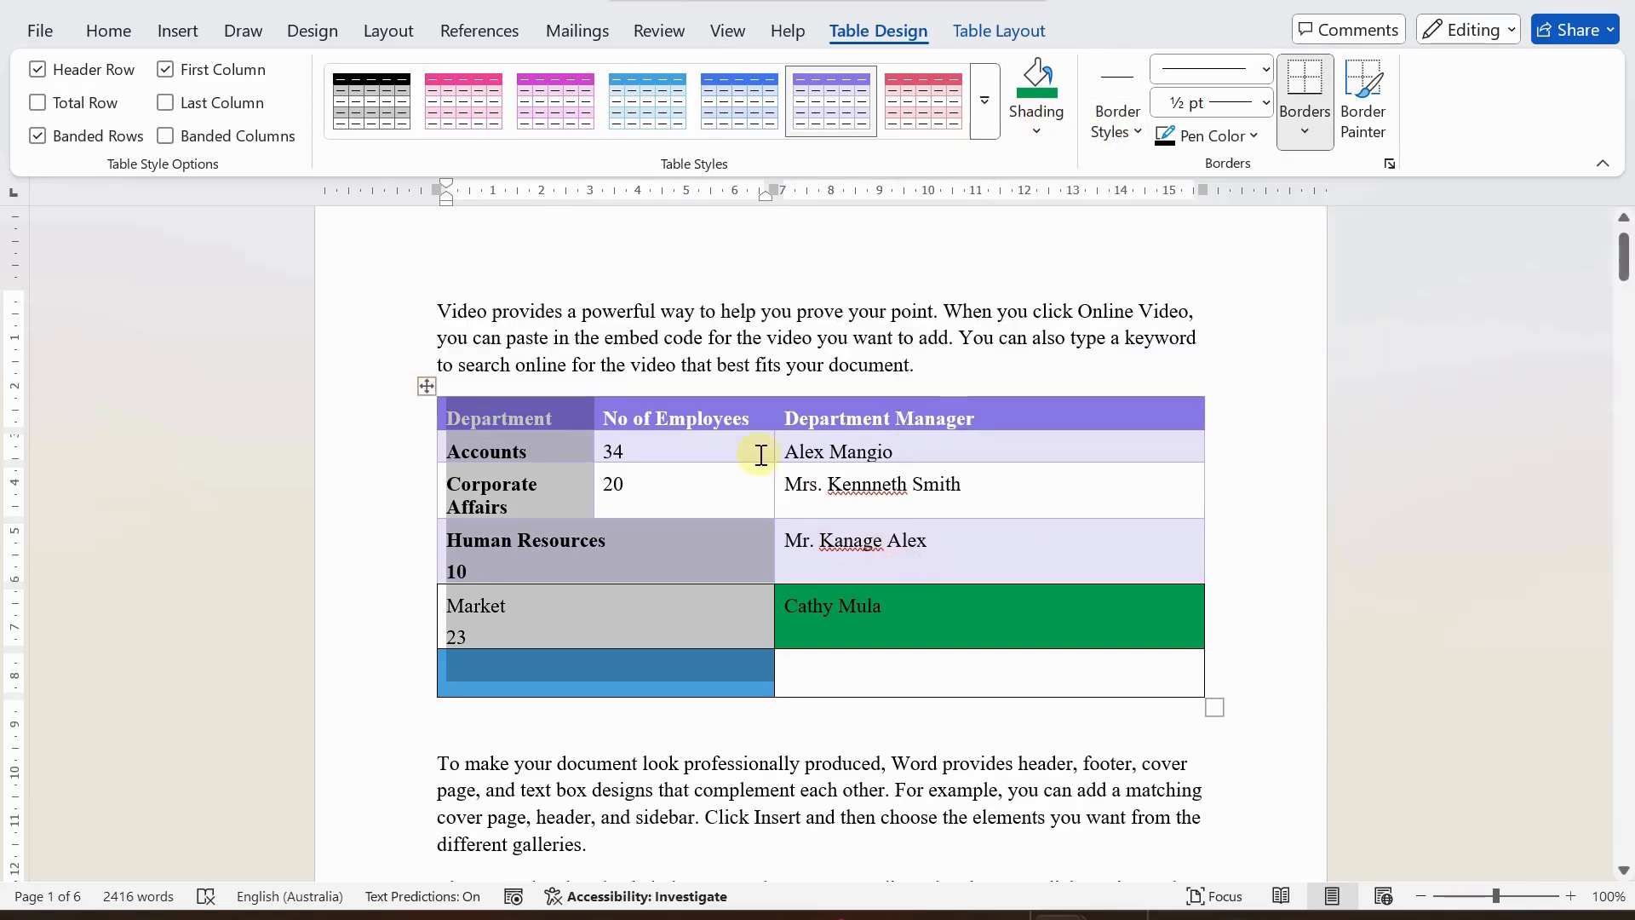
left_click(430, 388)
left_click(1115, 128)
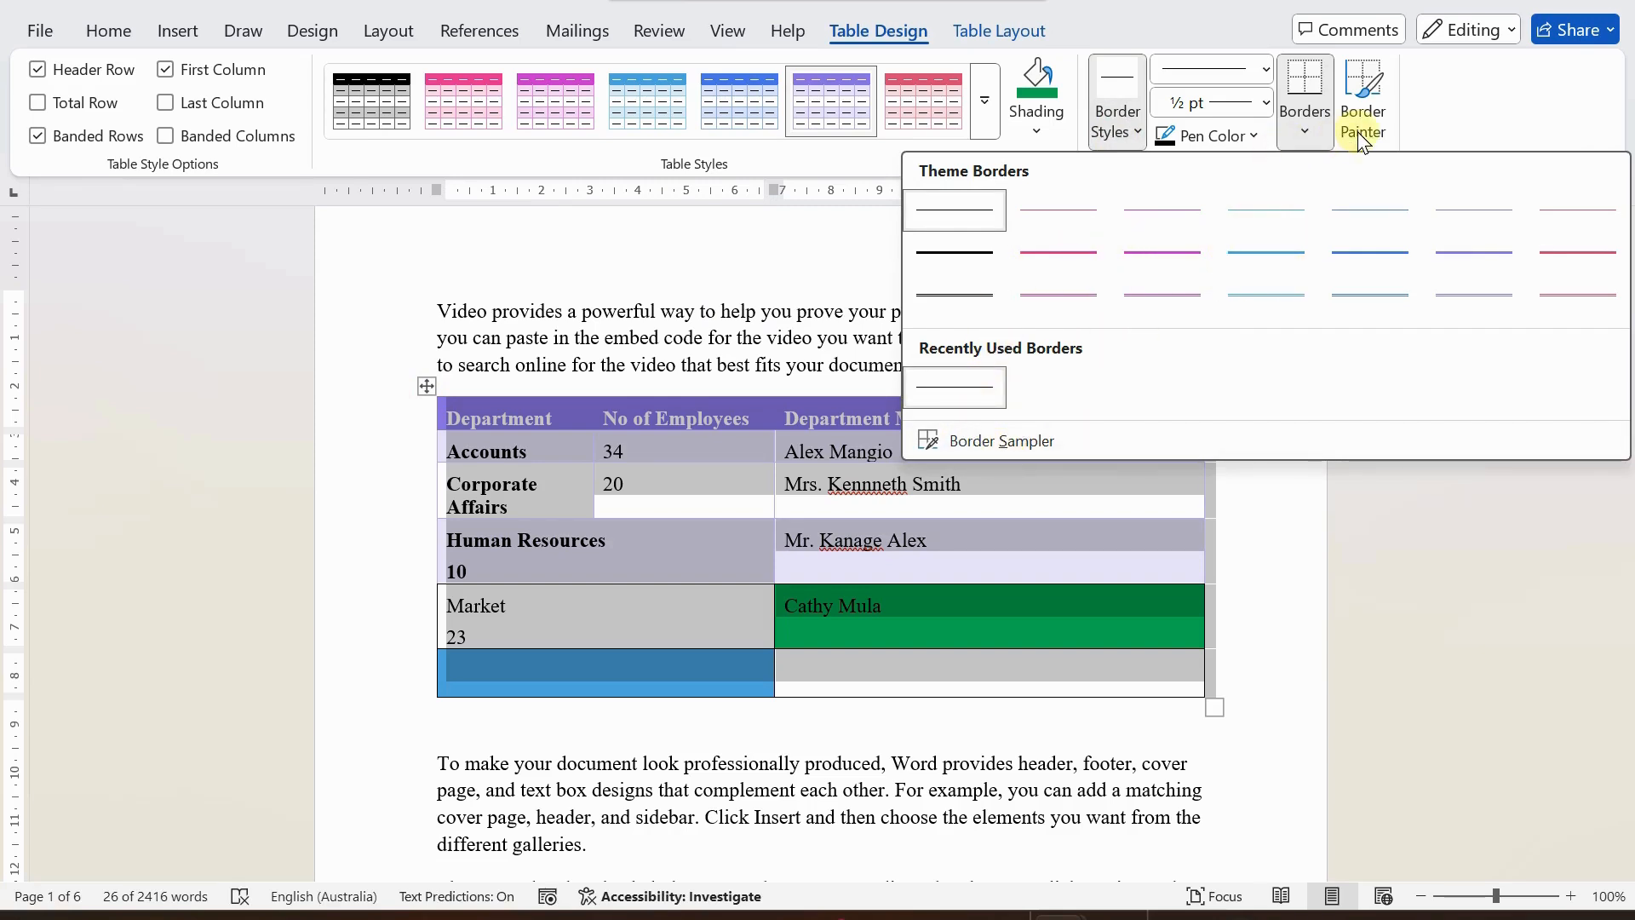
left_click(571, 473)
left_click(699, 568)
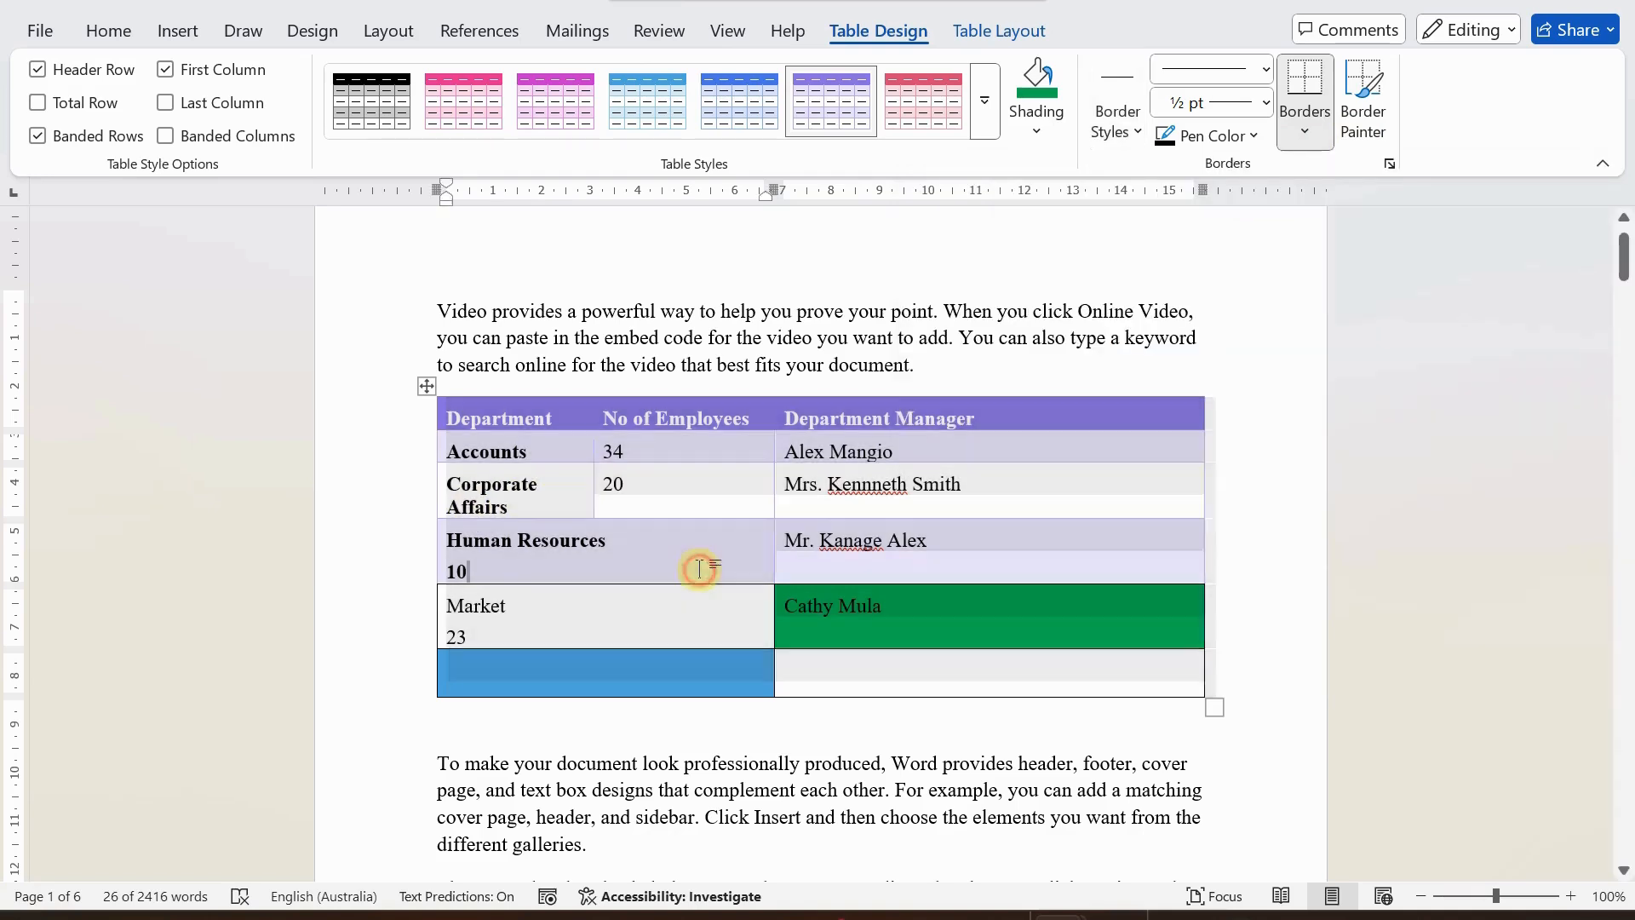
scroll(664, 613, "down", 1)
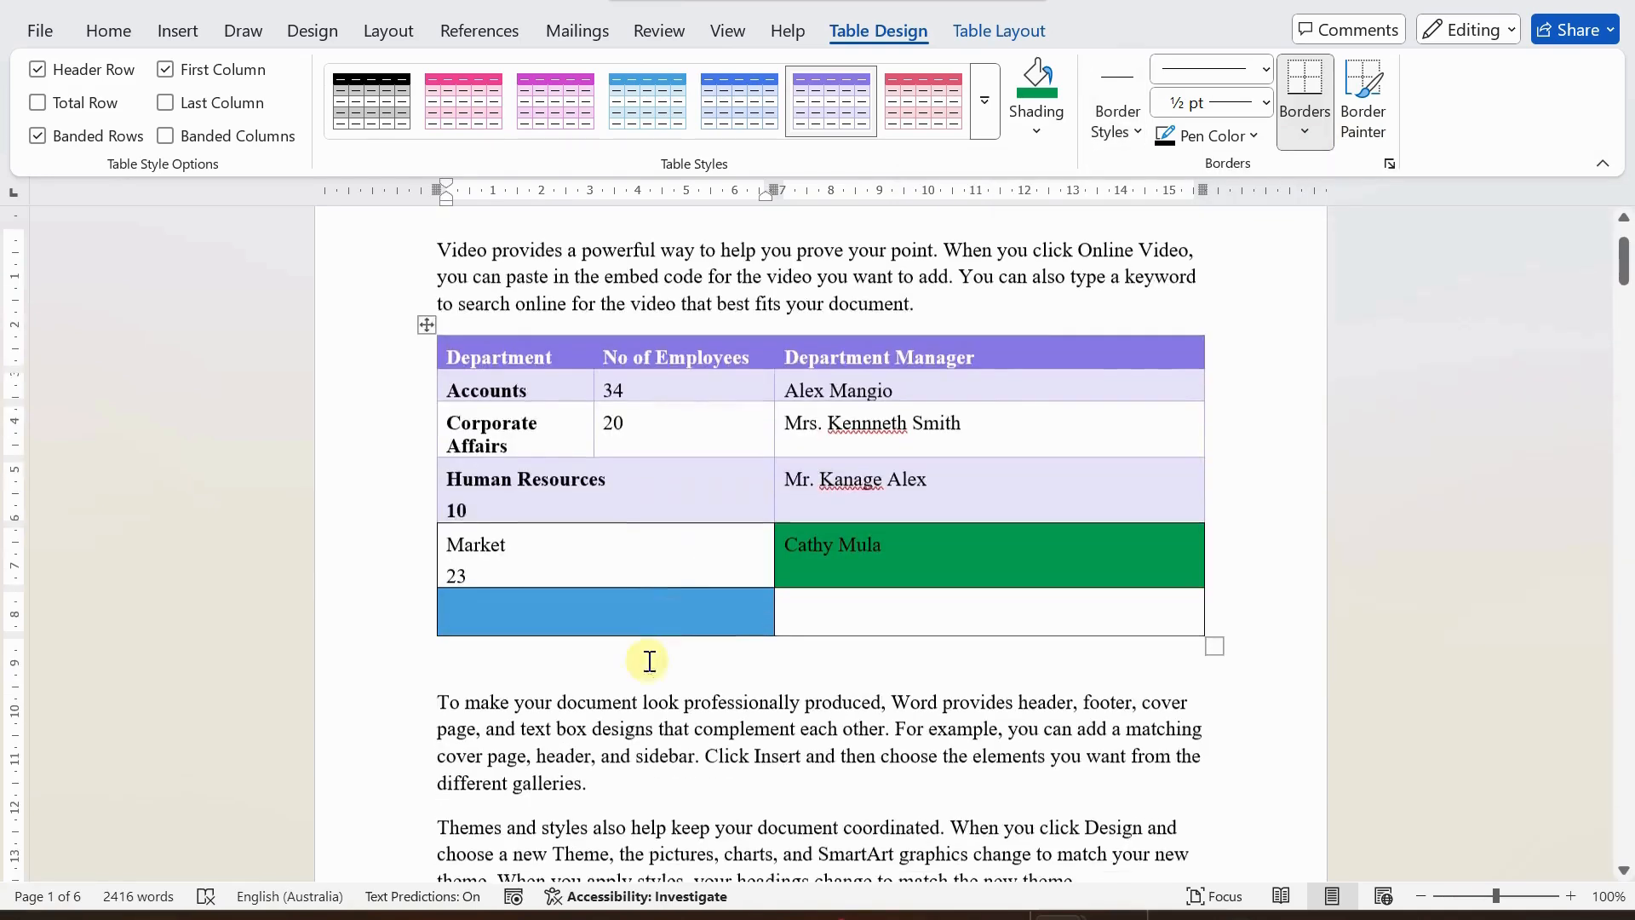
Delete the entire department table, and undo the deletion.
left_click(558, 675)
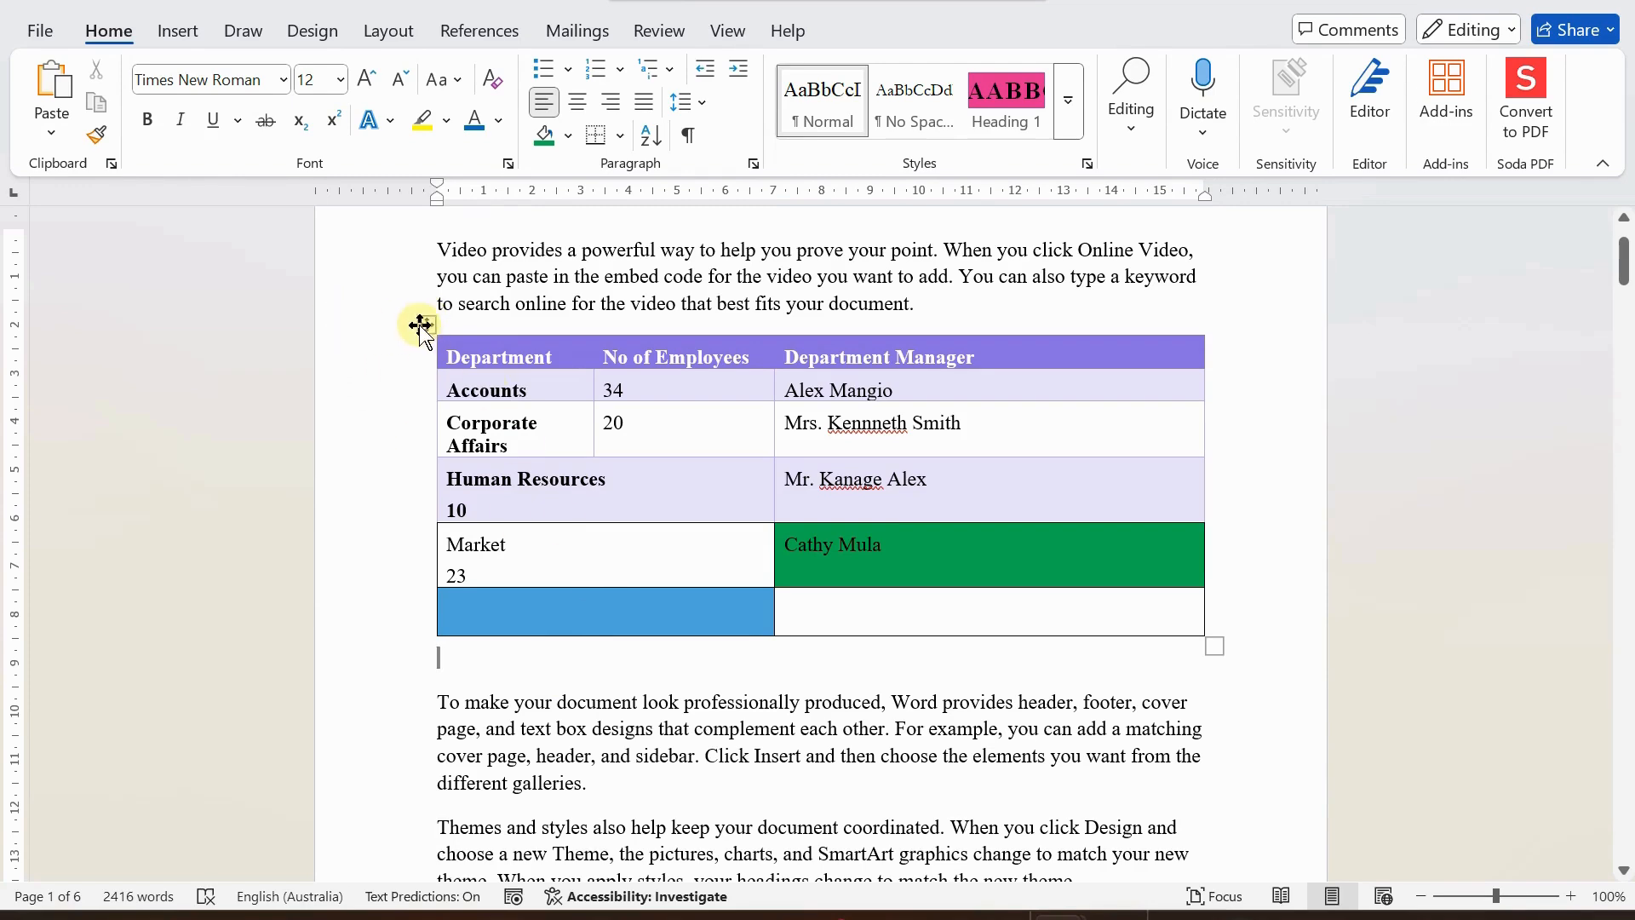
left_click_drag(420, 329, 419, 324)
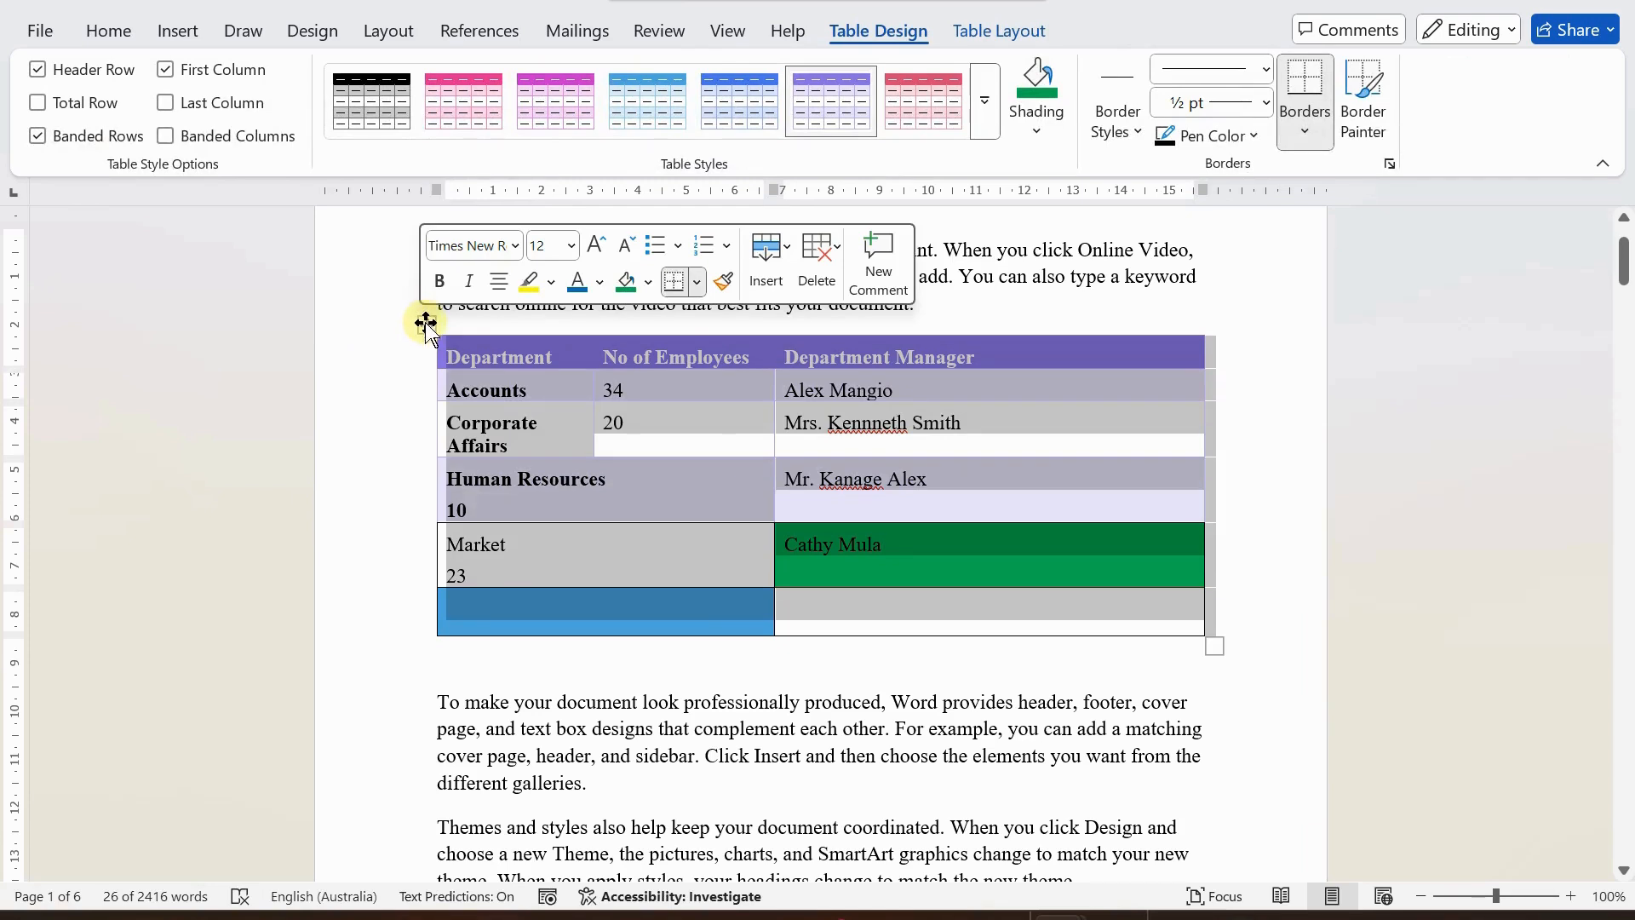
right_click(421, 325)
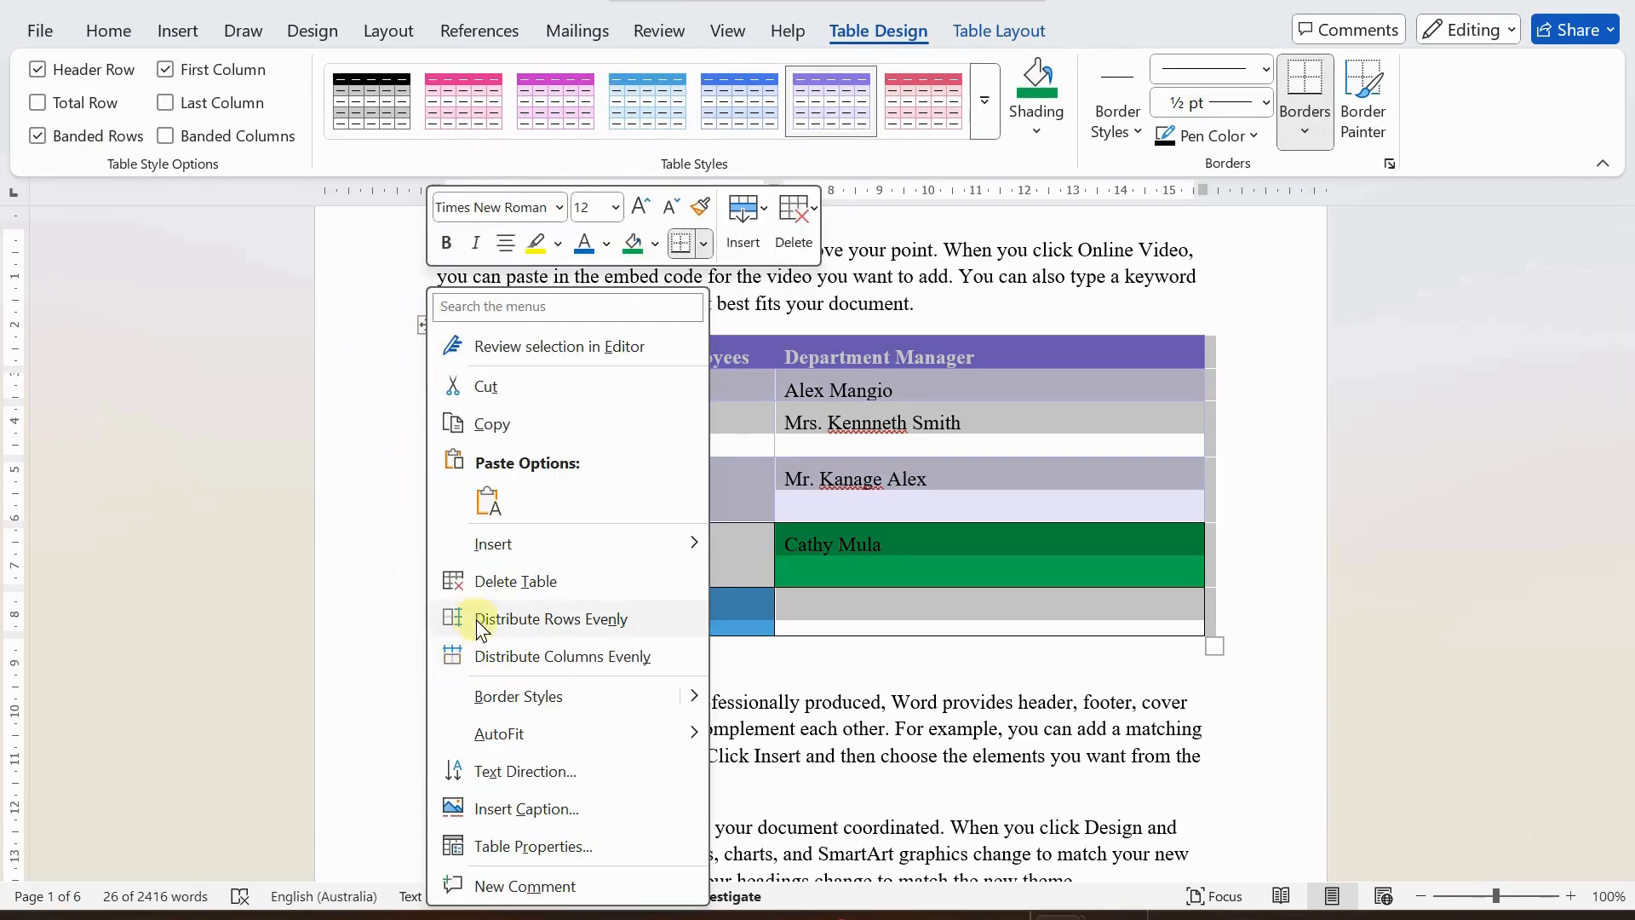
left_click(495, 583)
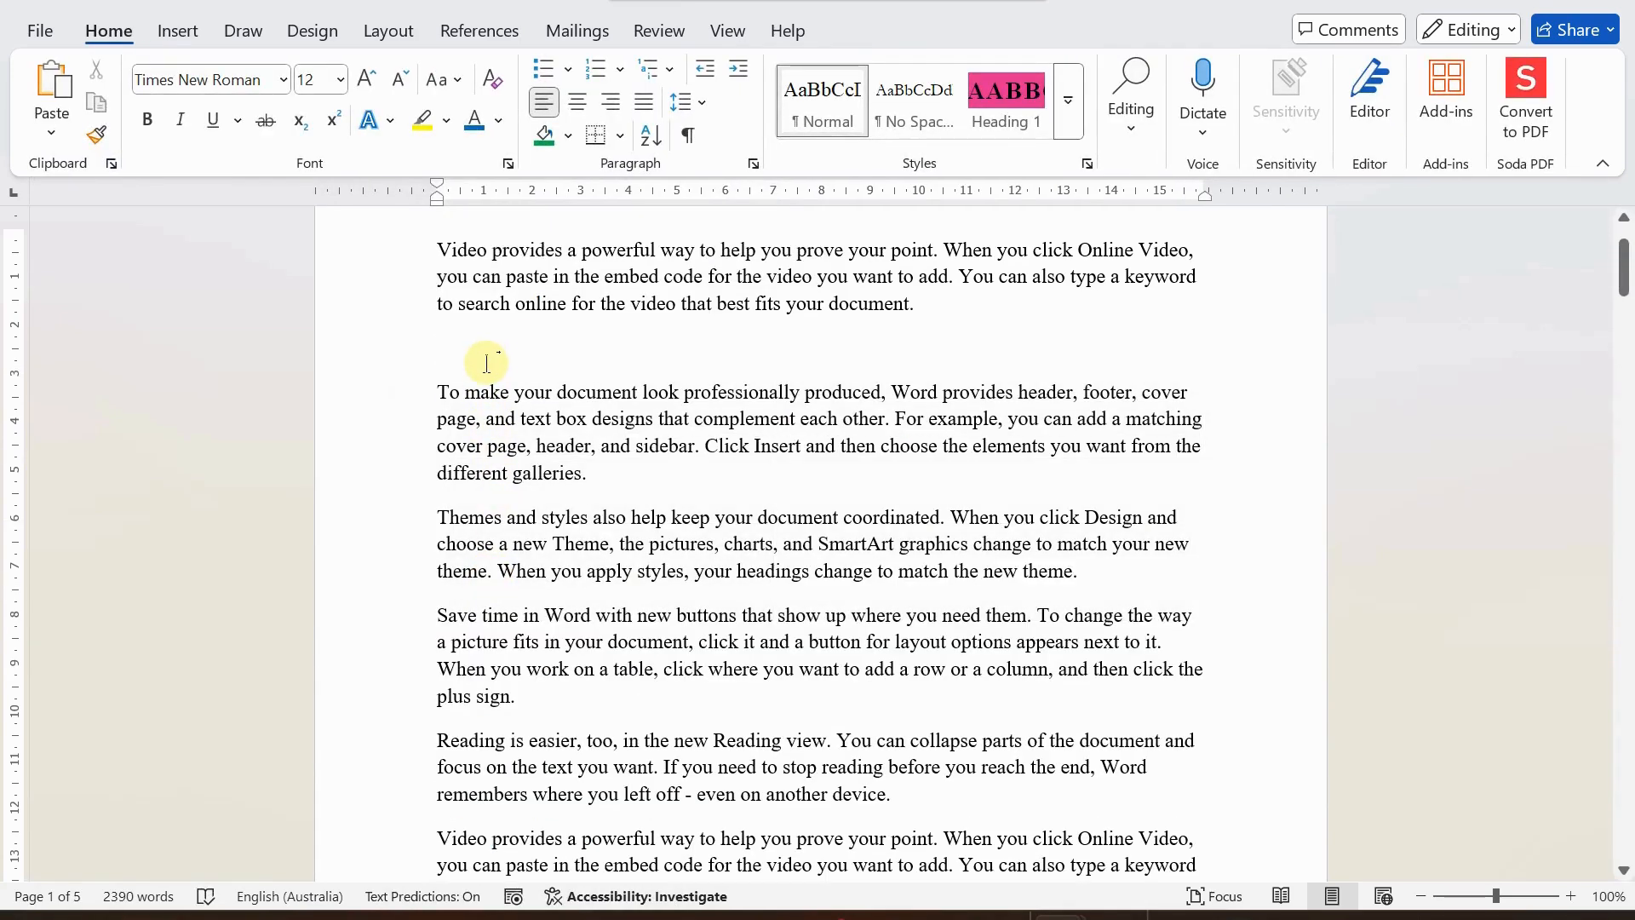
key("ctrl+z")
Review the insert and Delete Cells options for the Corporate Affairs cell, and cancel without deleting anything.
left_click(545, 421)
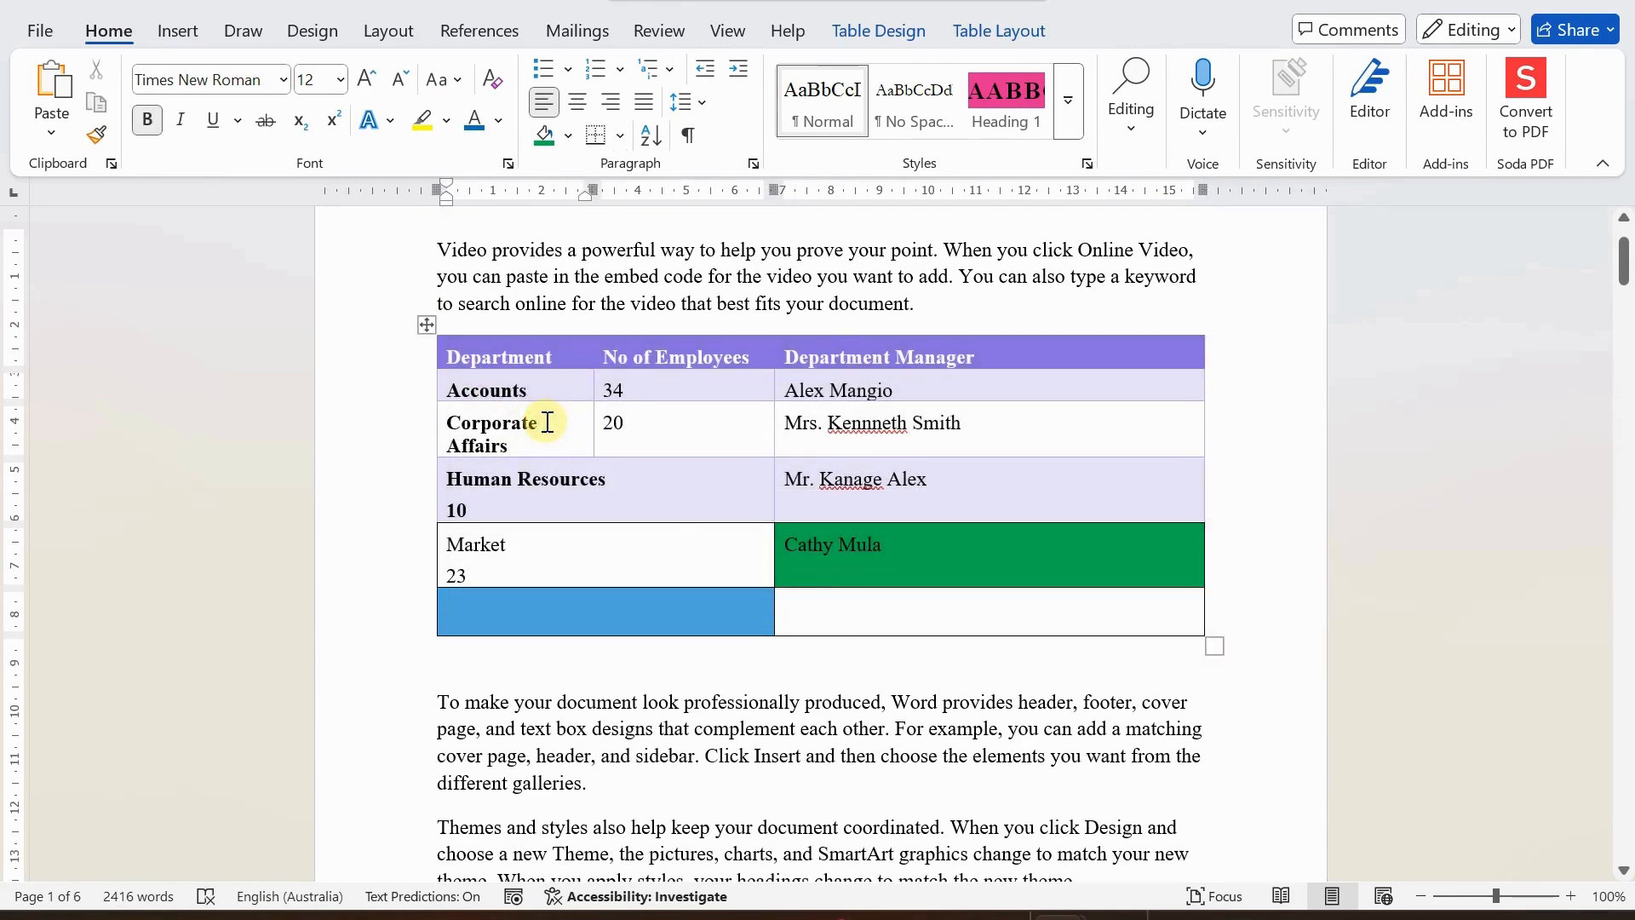
right_click(547, 423)
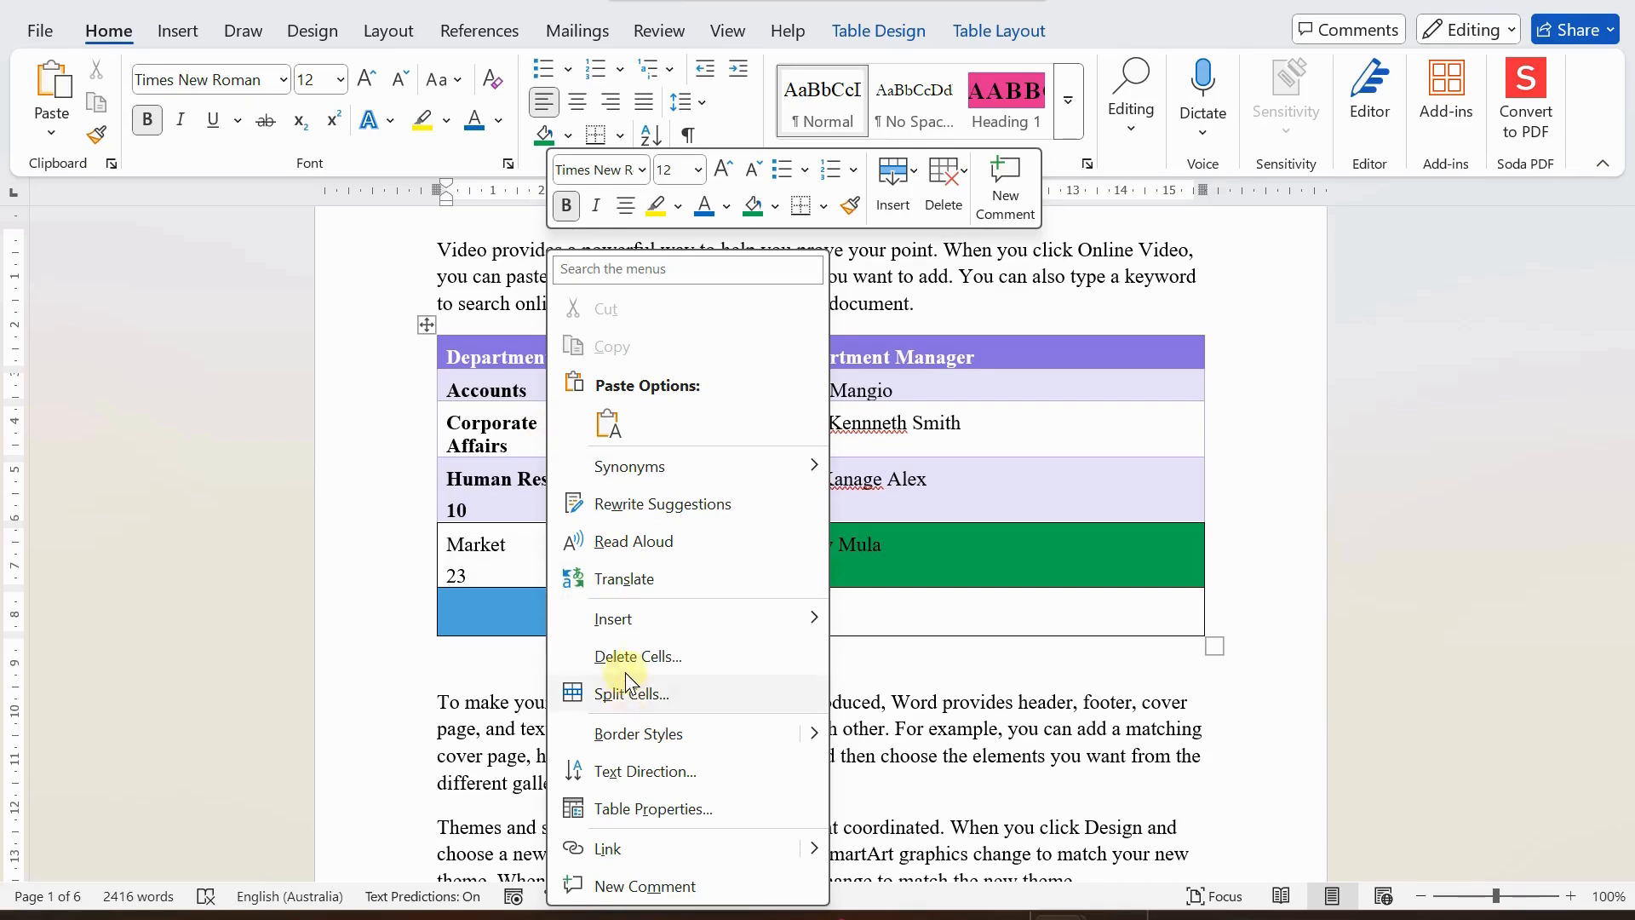
mouse_move(613, 628)
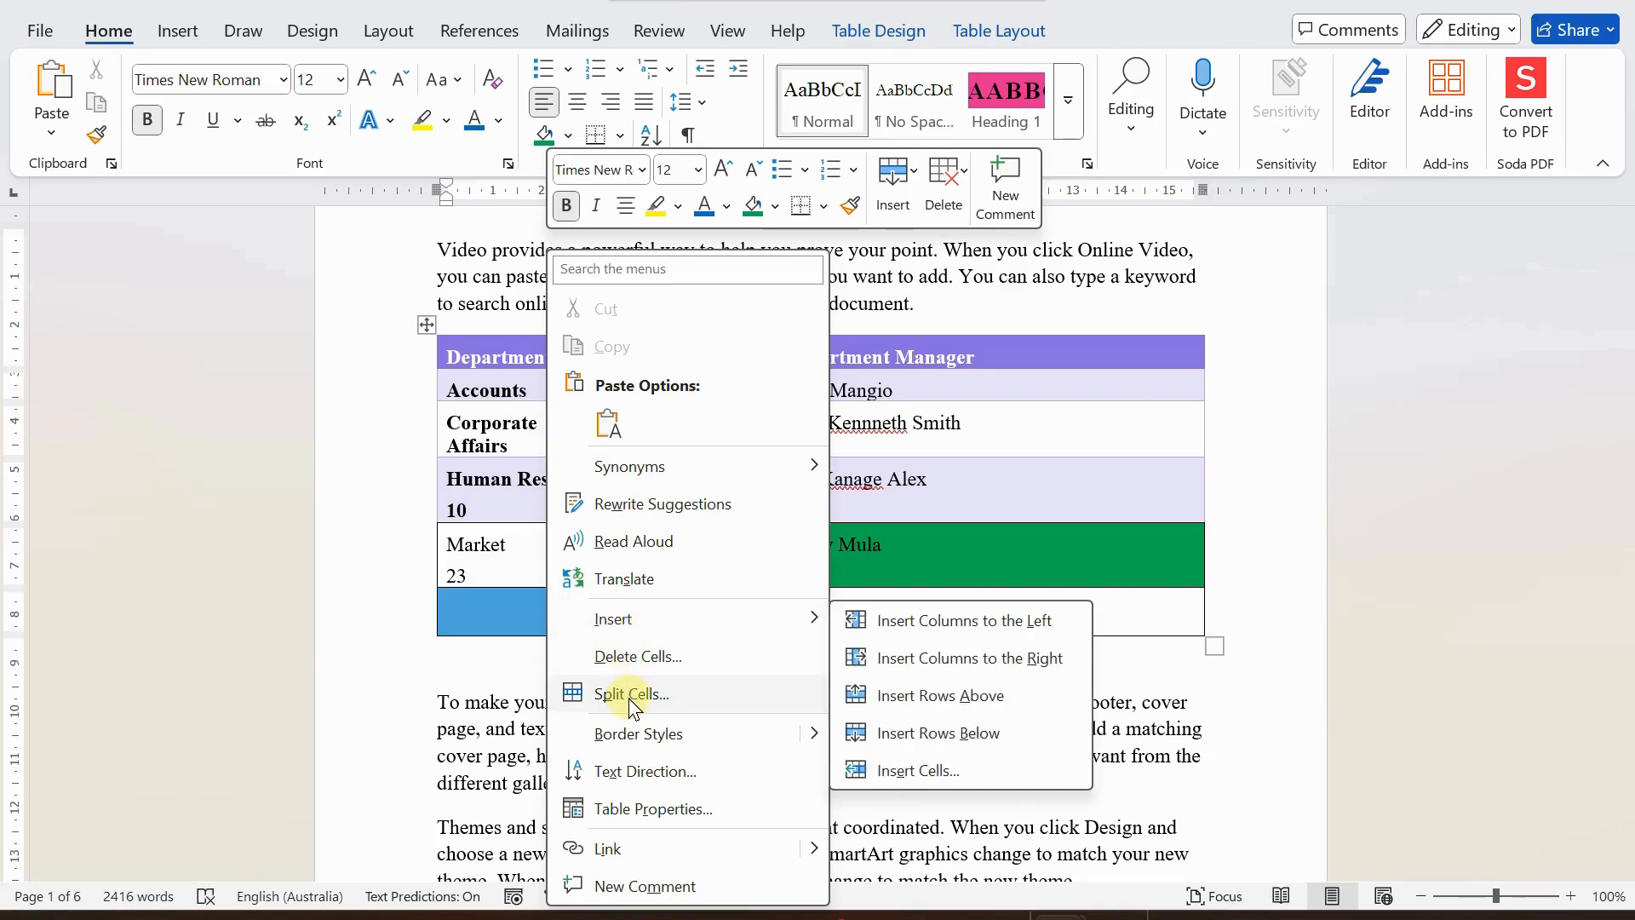
left_click(639, 658)
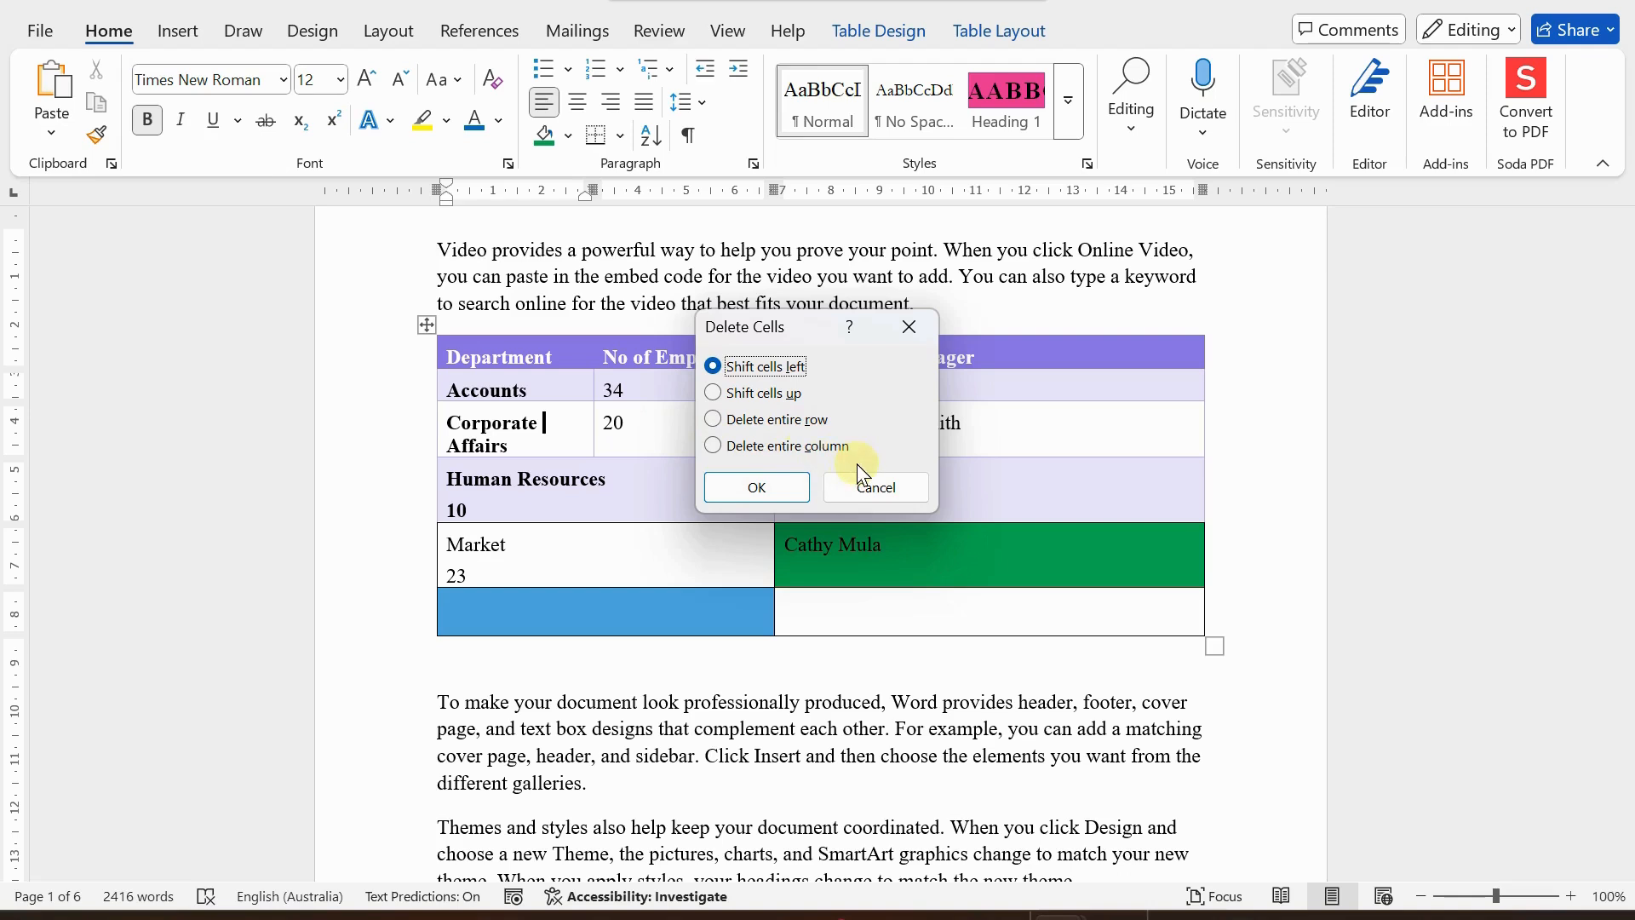
left_click(874, 494)
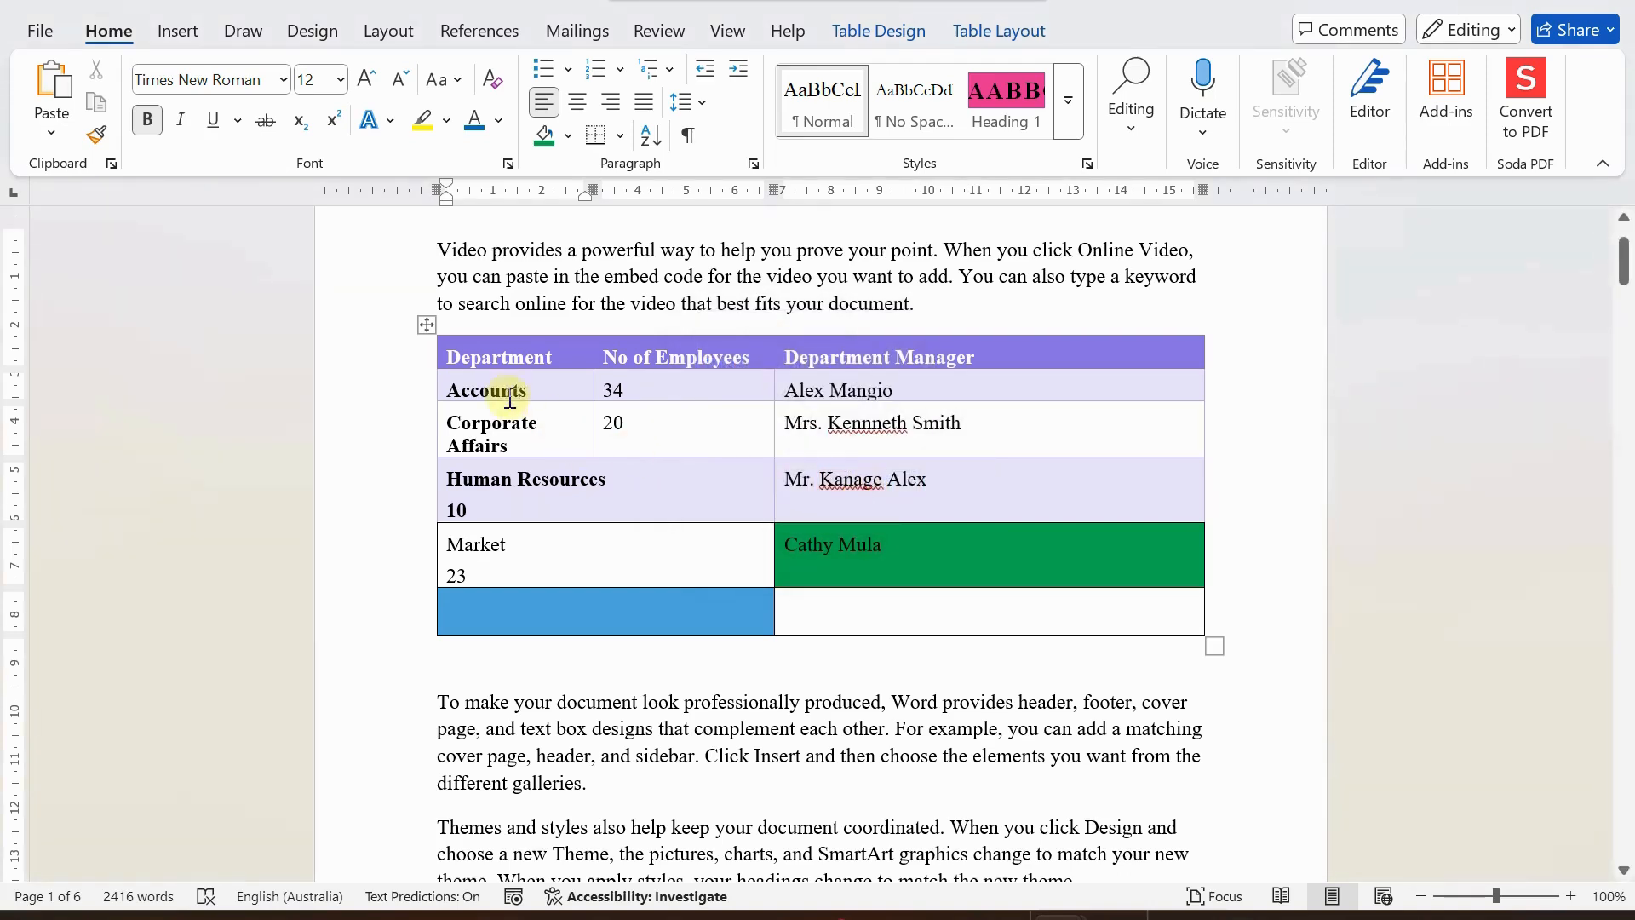
Select the whole table and check the options for deleting cells, columns, rows or the table.
left_click(424, 324)
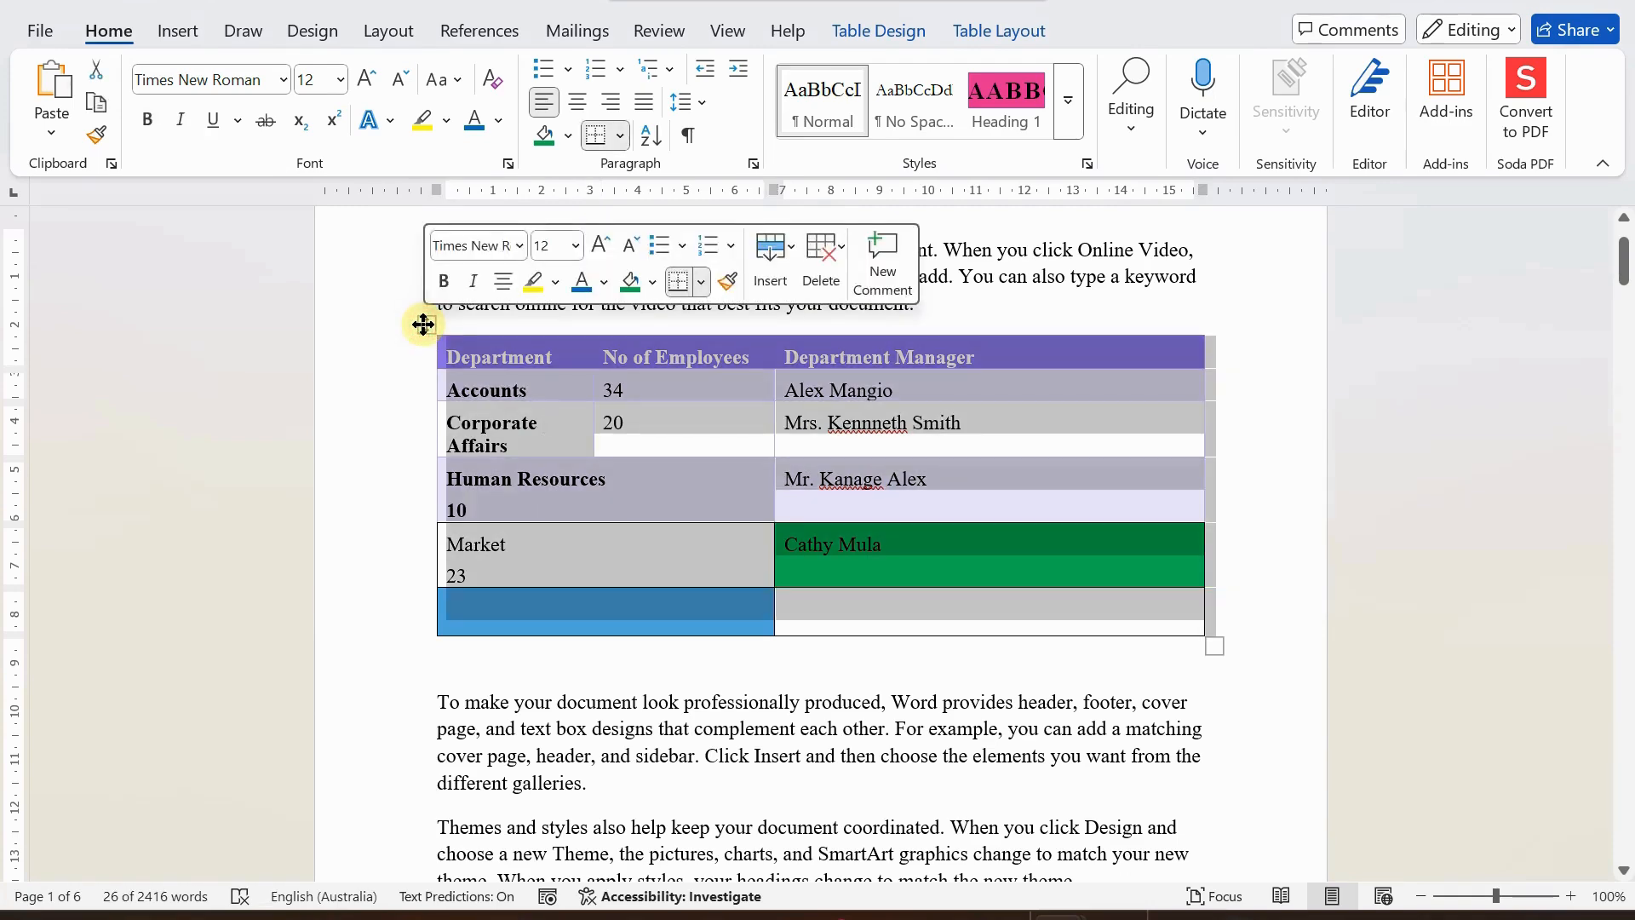
left_click(821, 250)
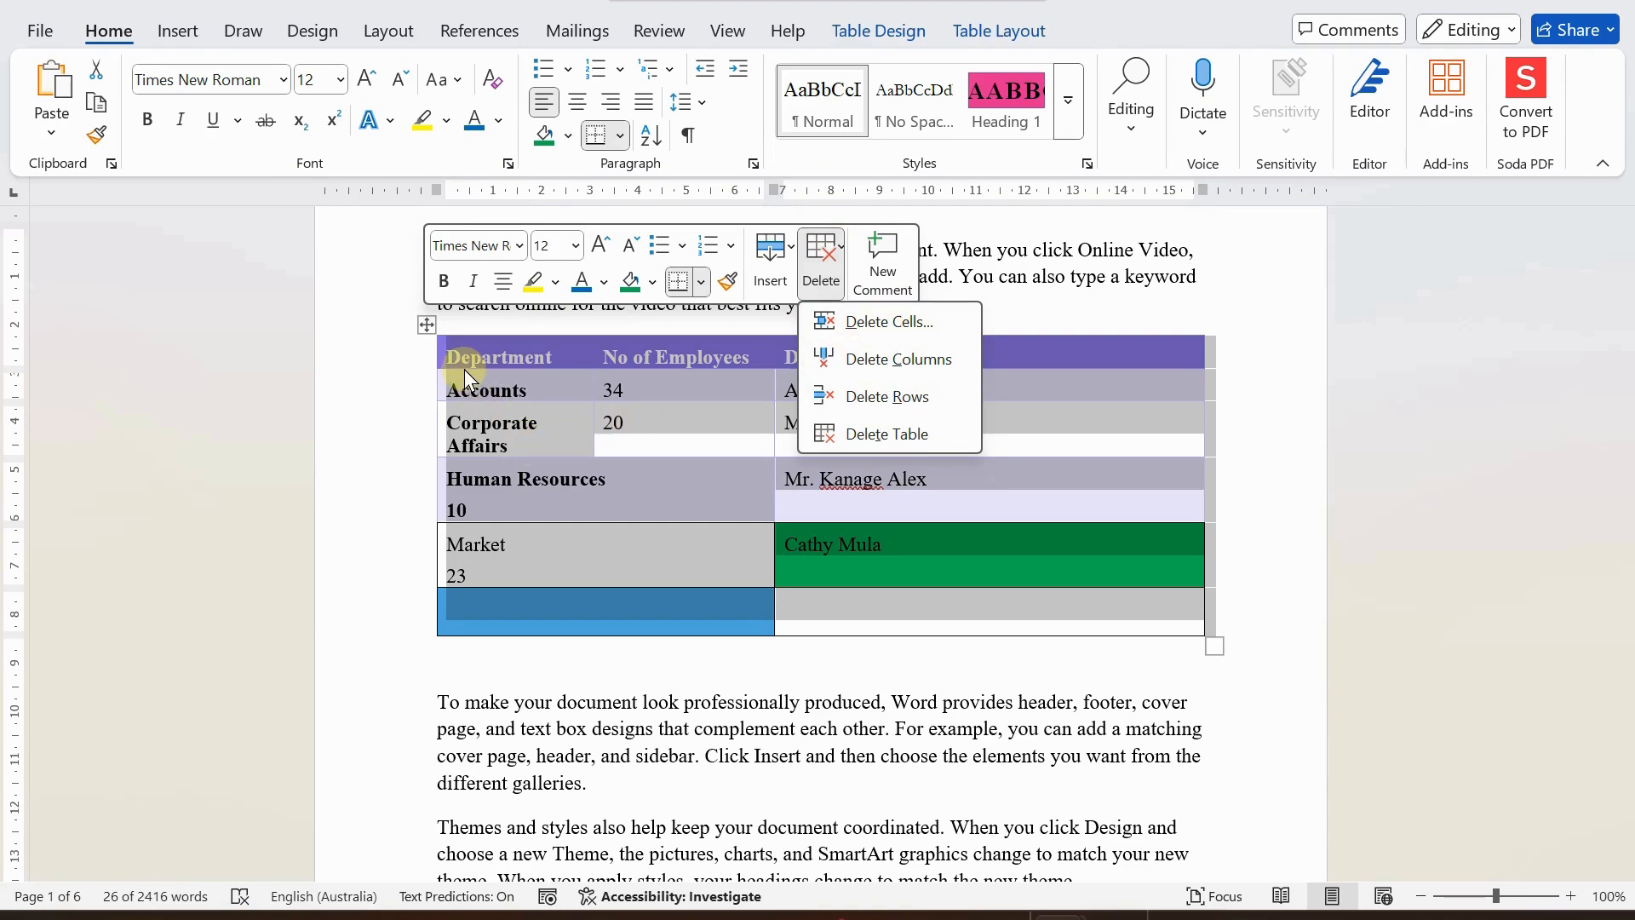
left_click(540, 543)
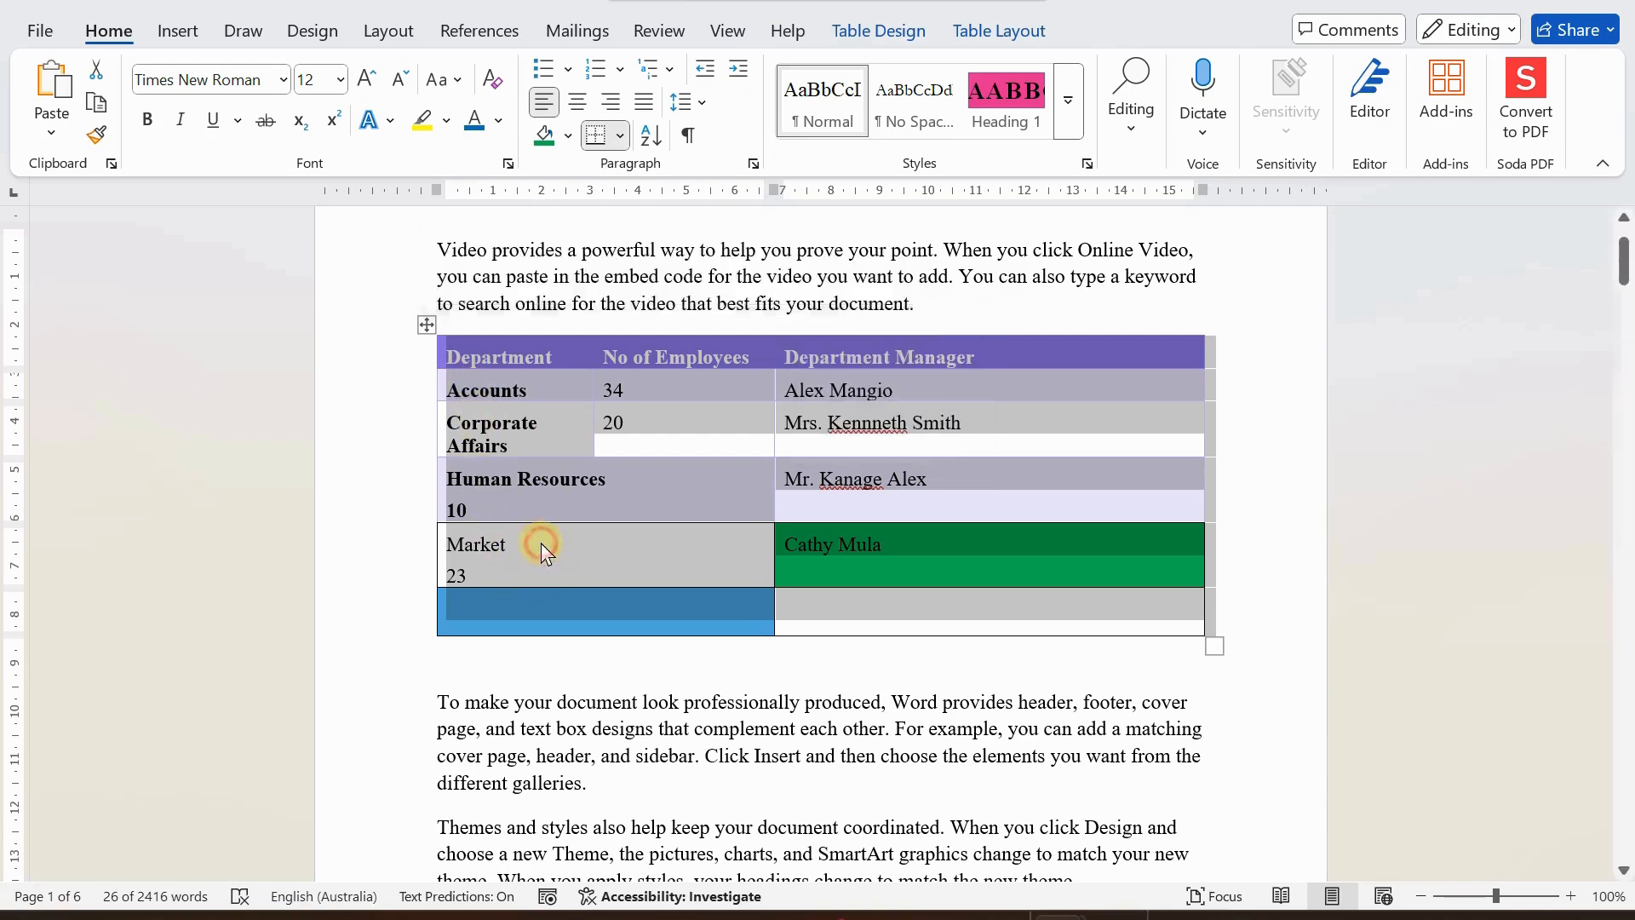
left_click(576, 547)
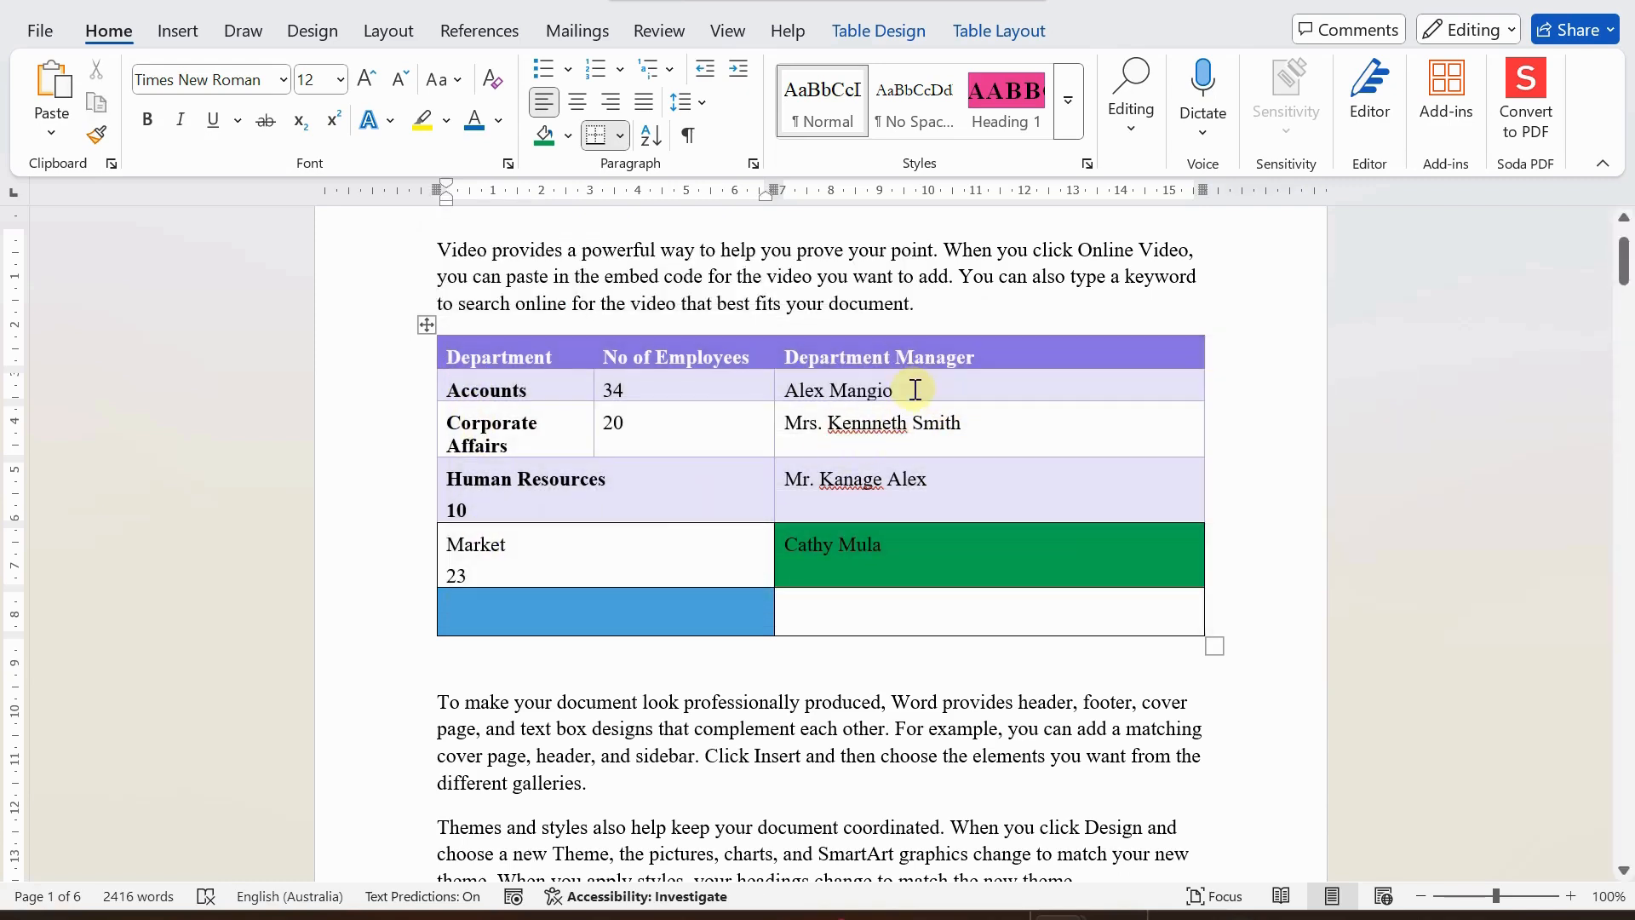
Start a new comment on the manager's name in the Accounts row, and discard it.
left_click(917, 390)
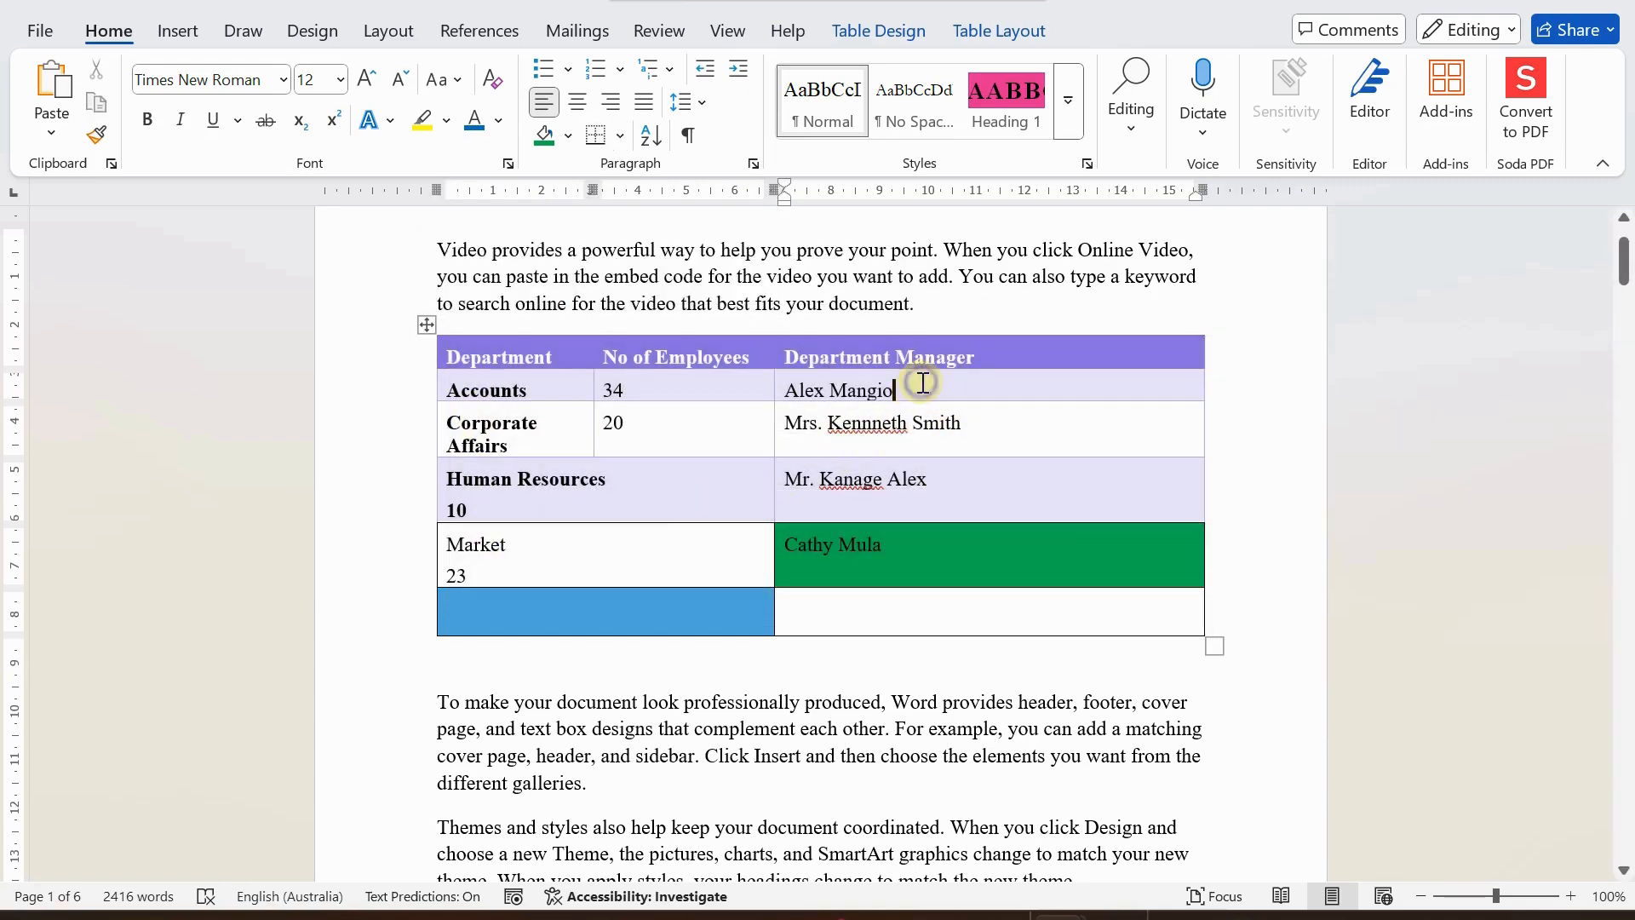
right_click(923, 382)
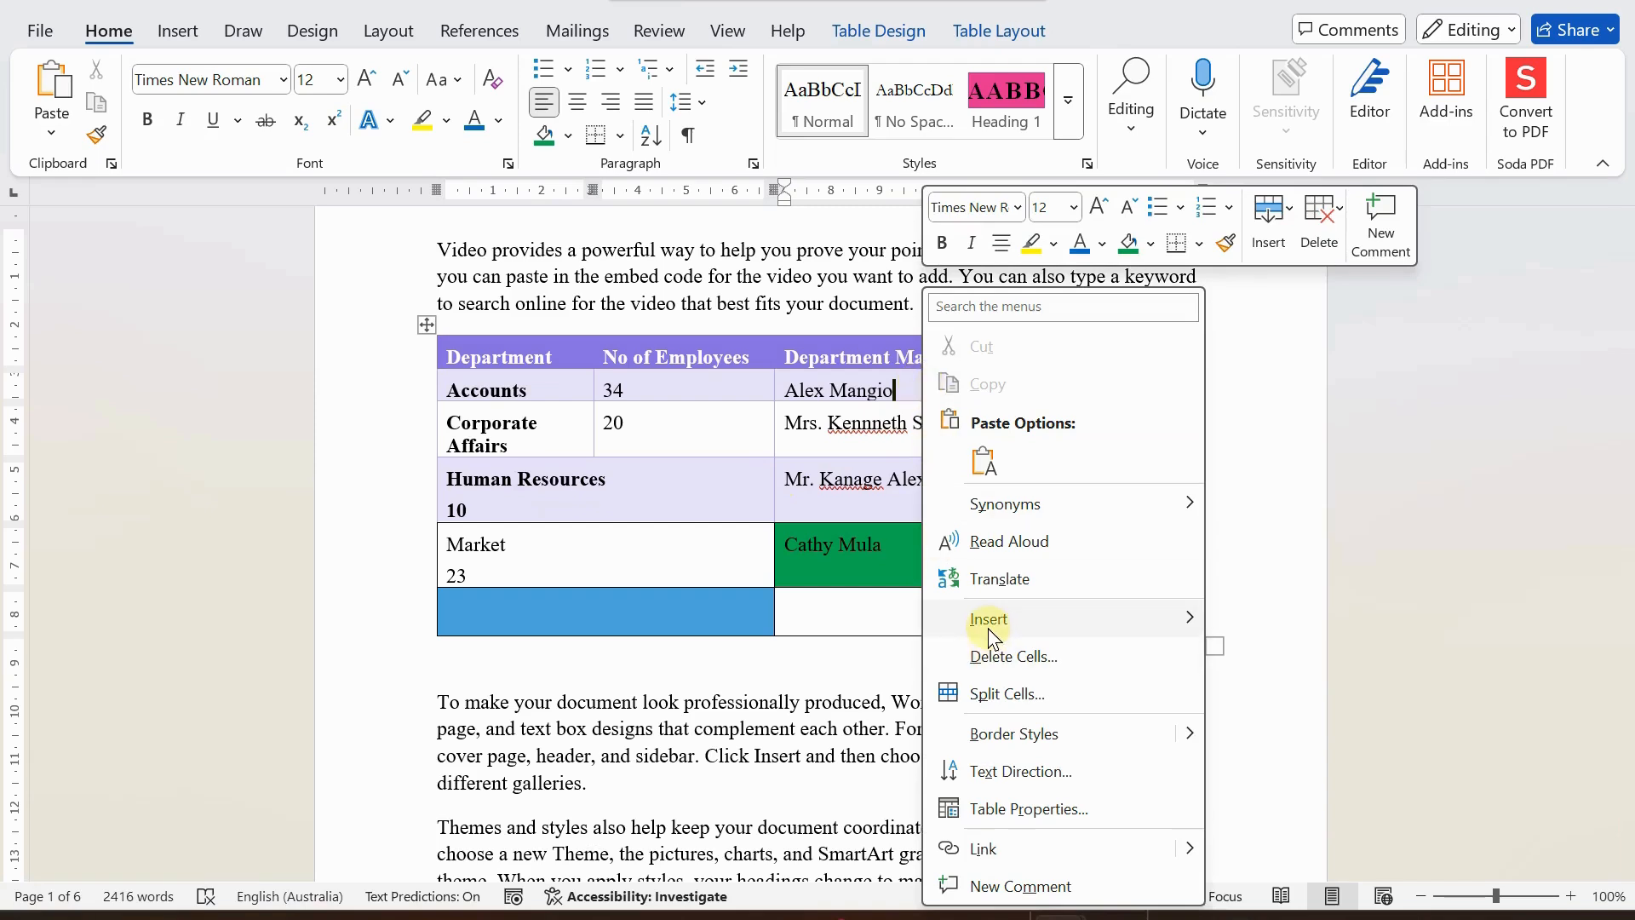
mouse_move(1027, 620)
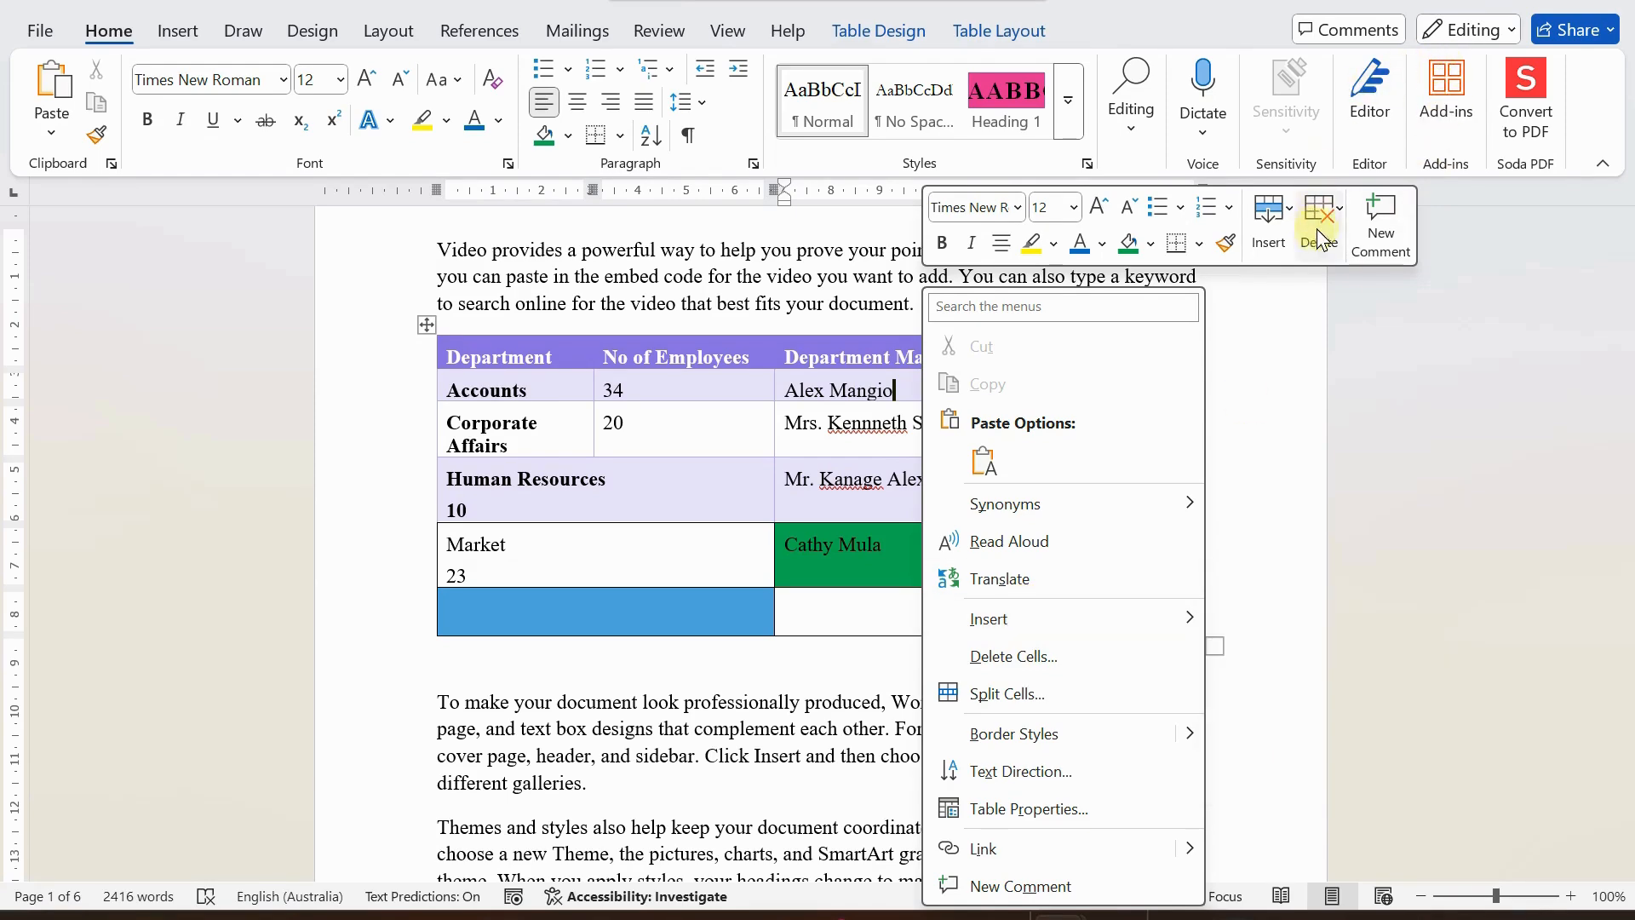
left_click(1380, 228)
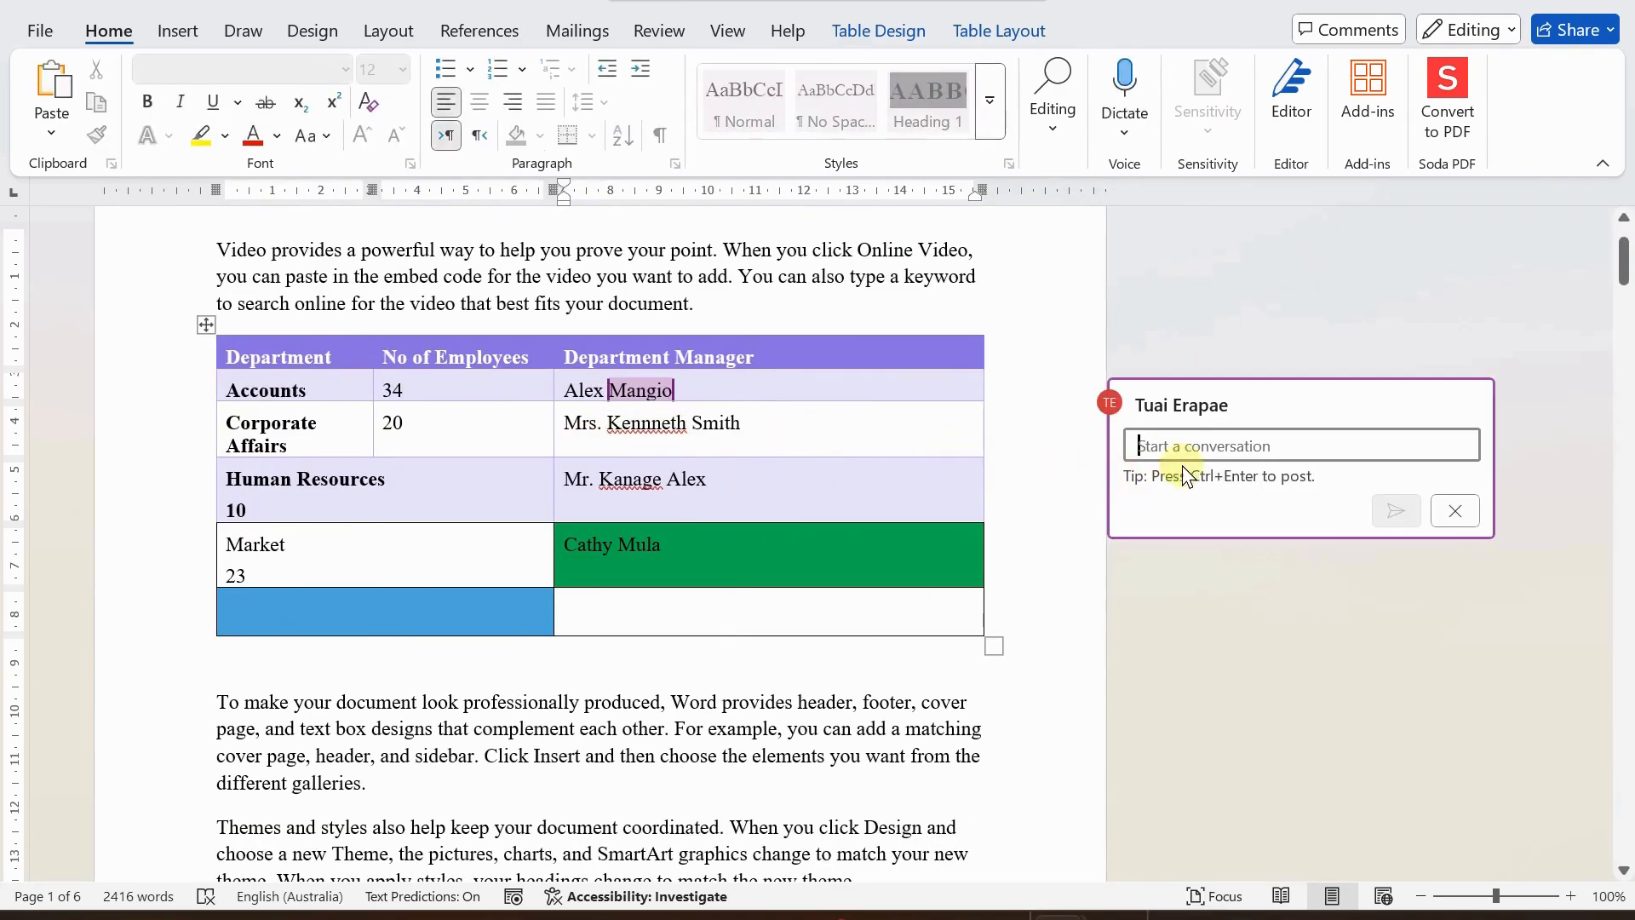
left_click(1452, 511)
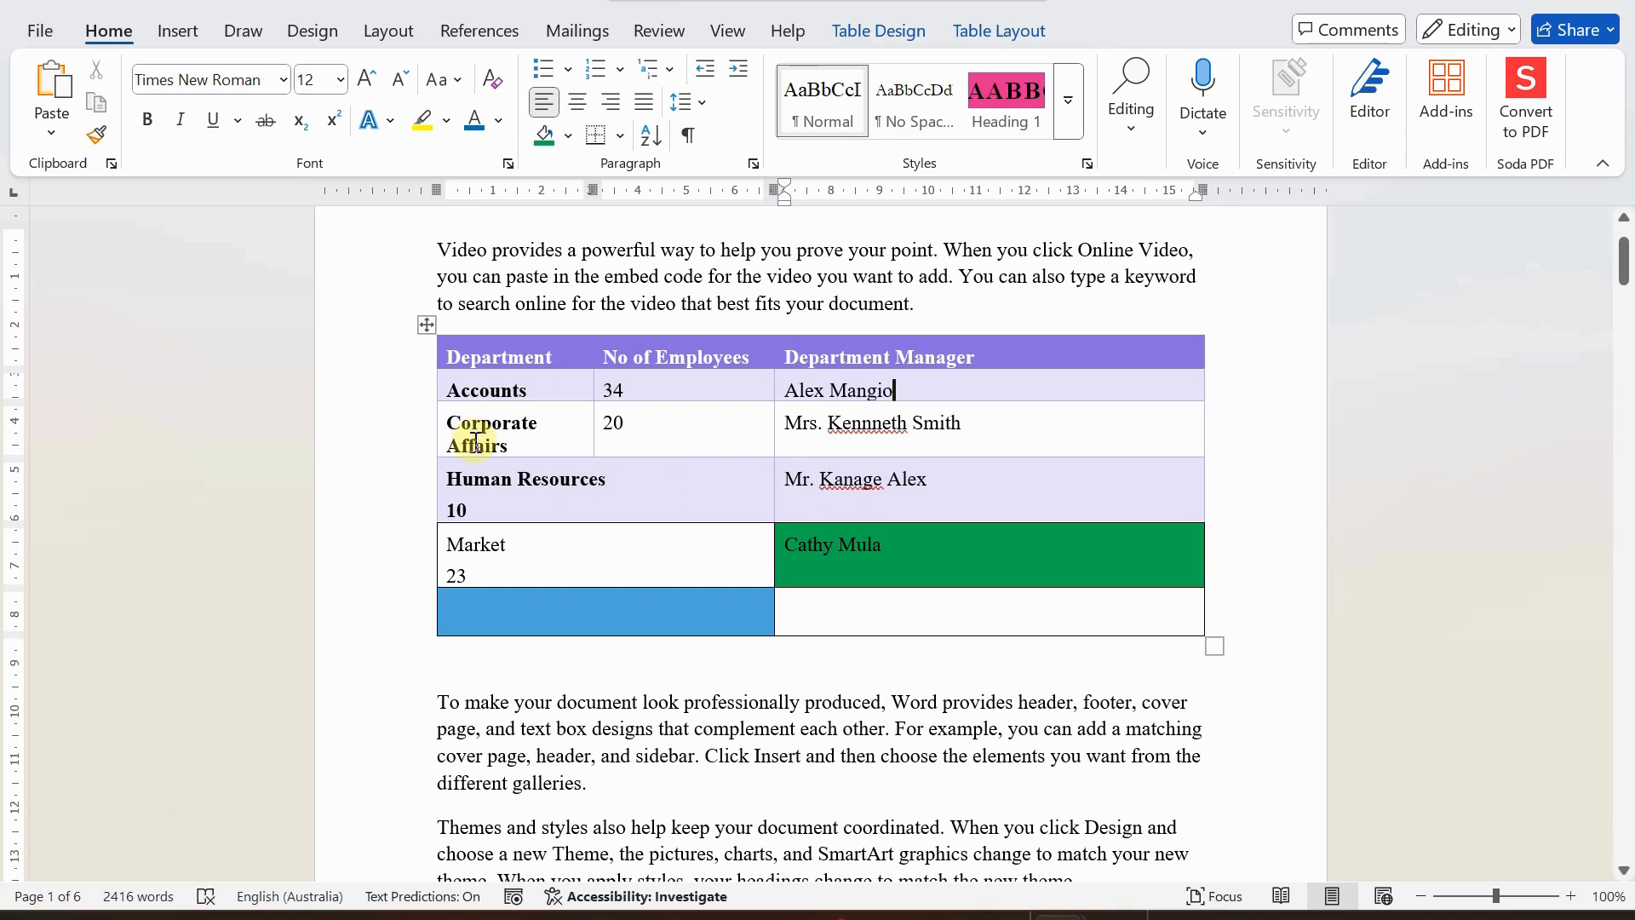
Move the whole table below the paragraph that begins "To make your document look professionally produced".
scroll(503, 396, "up", 3)
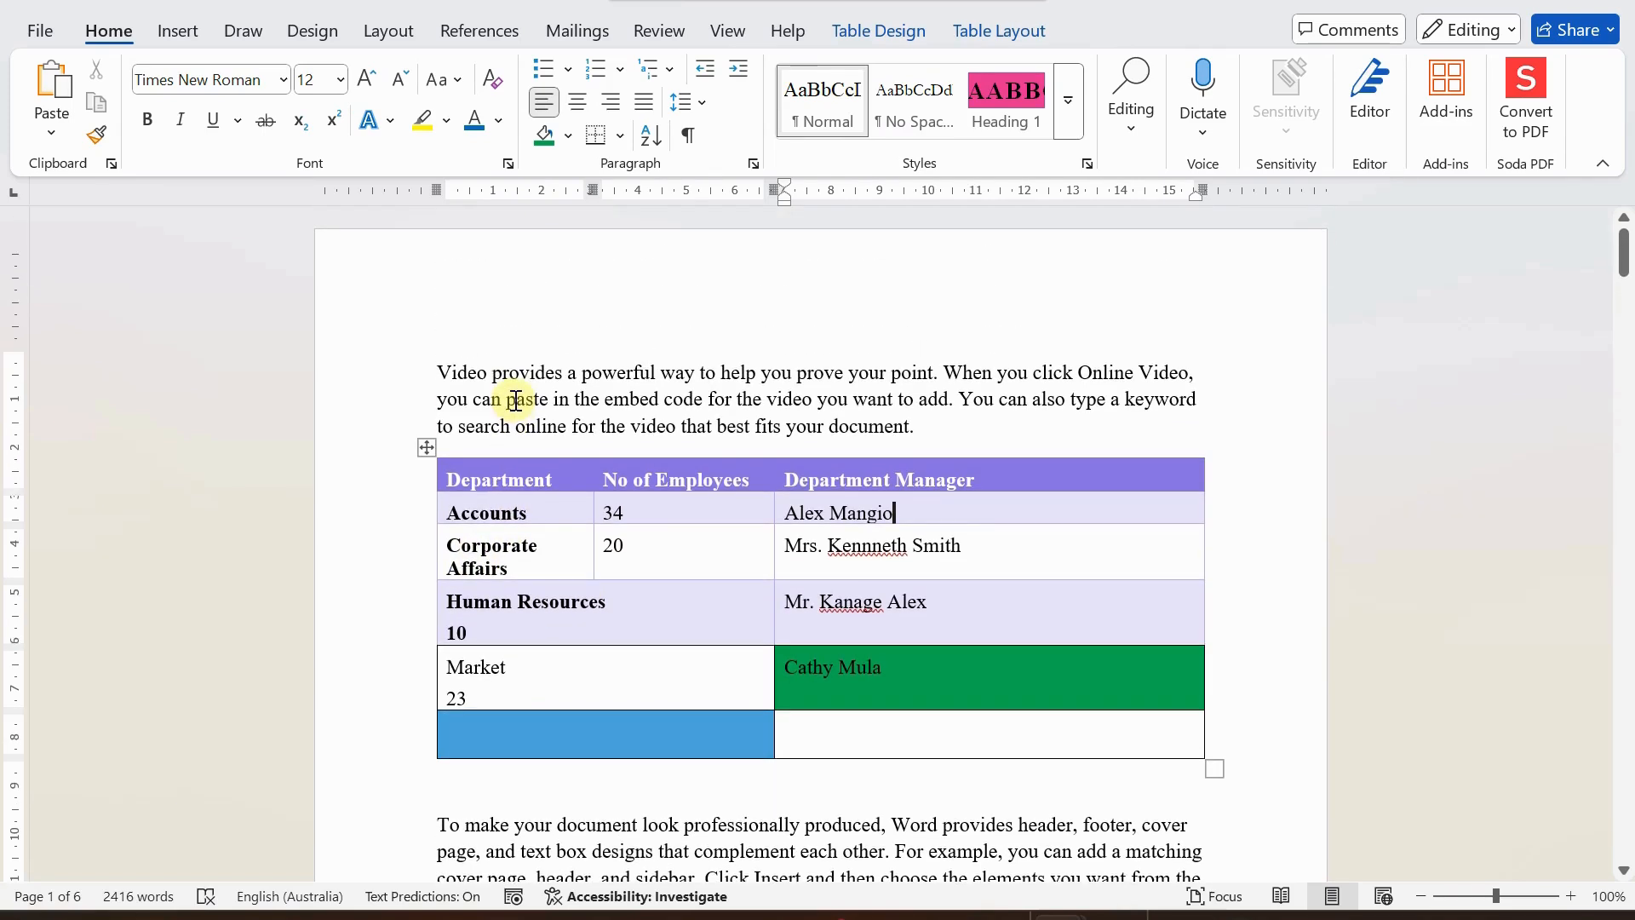
scroll(515, 400, "down", 1)
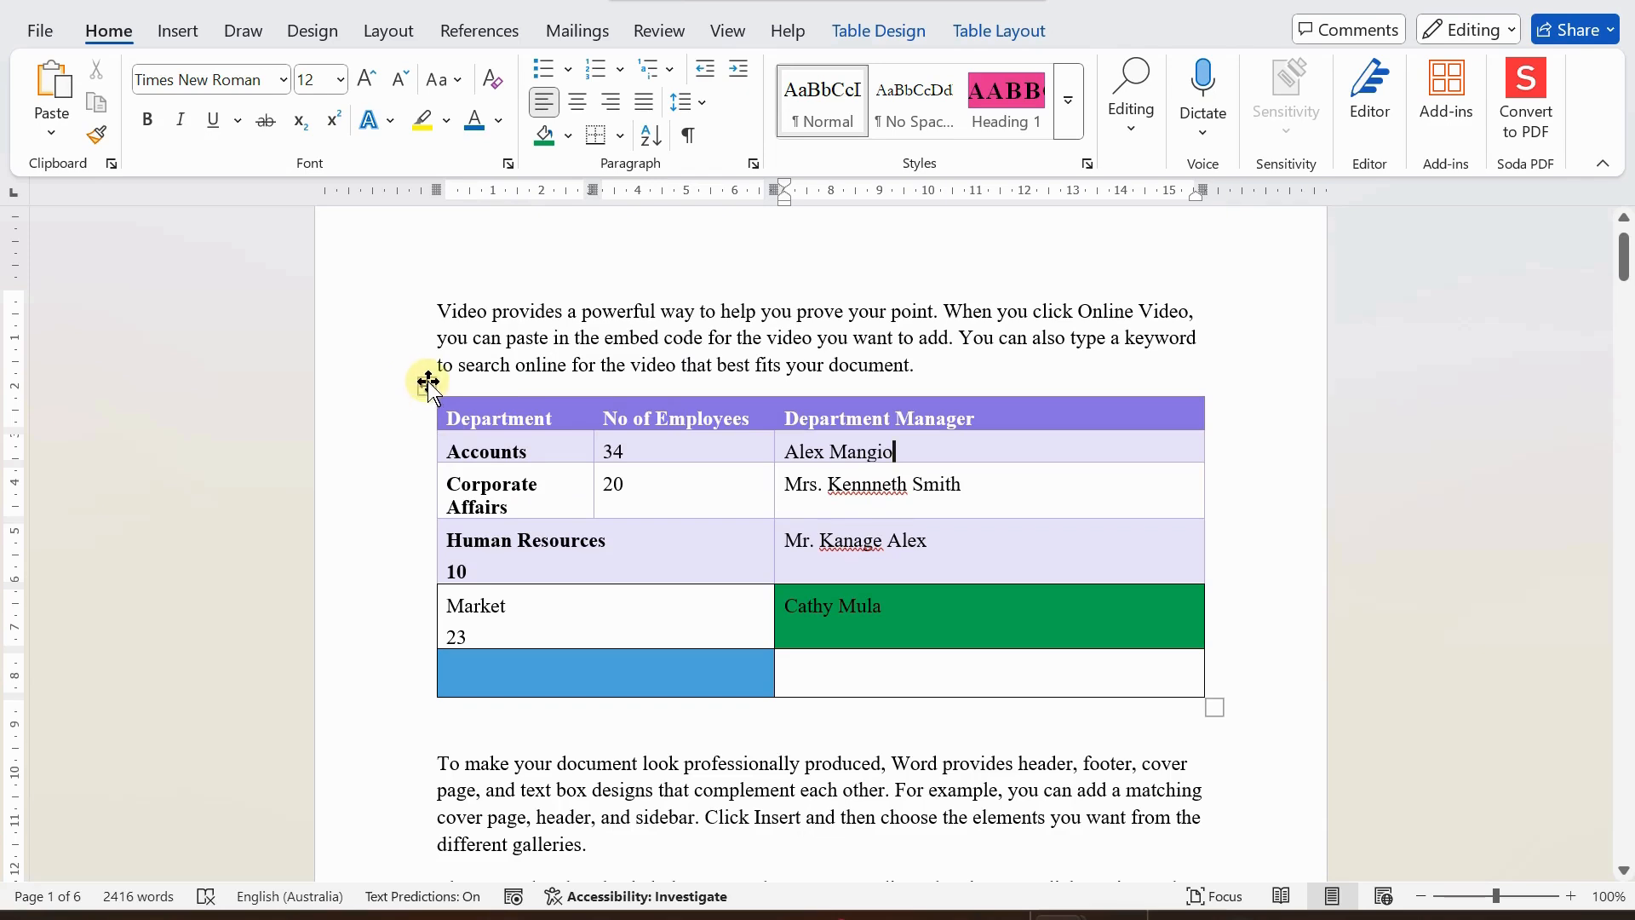
left_click_drag(427, 381, 440, 623)
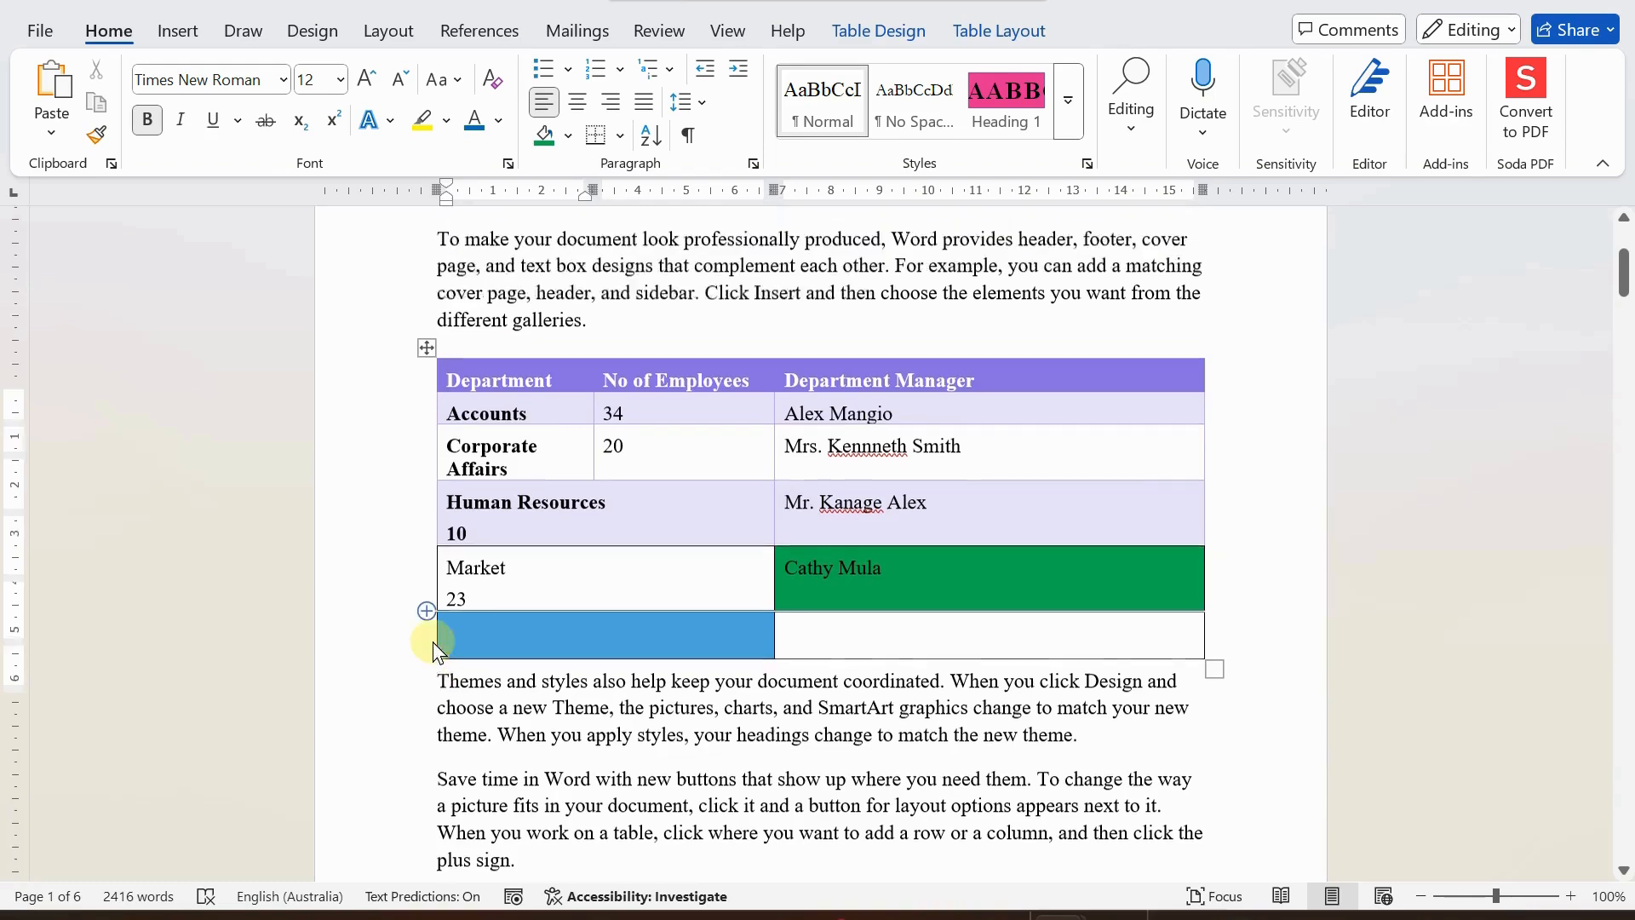
Add two blank lines after the paragraph that begins "Save time in Word with new buttons".
scroll(431, 639, "down", 4)
left_click(565, 532)
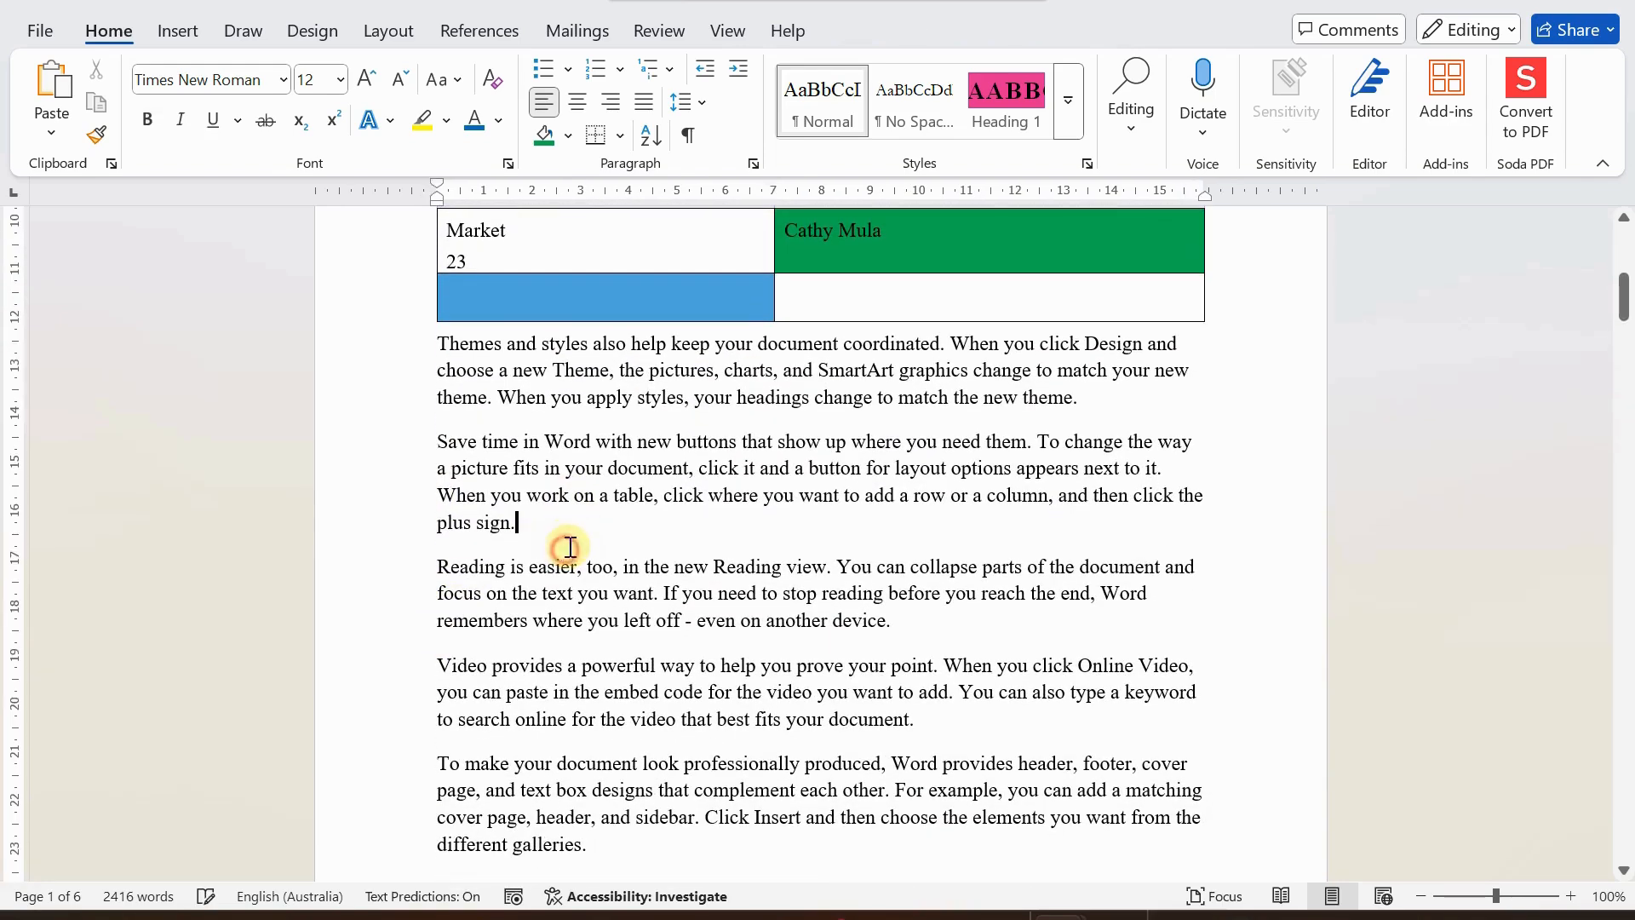
key("Return")
key("Return")
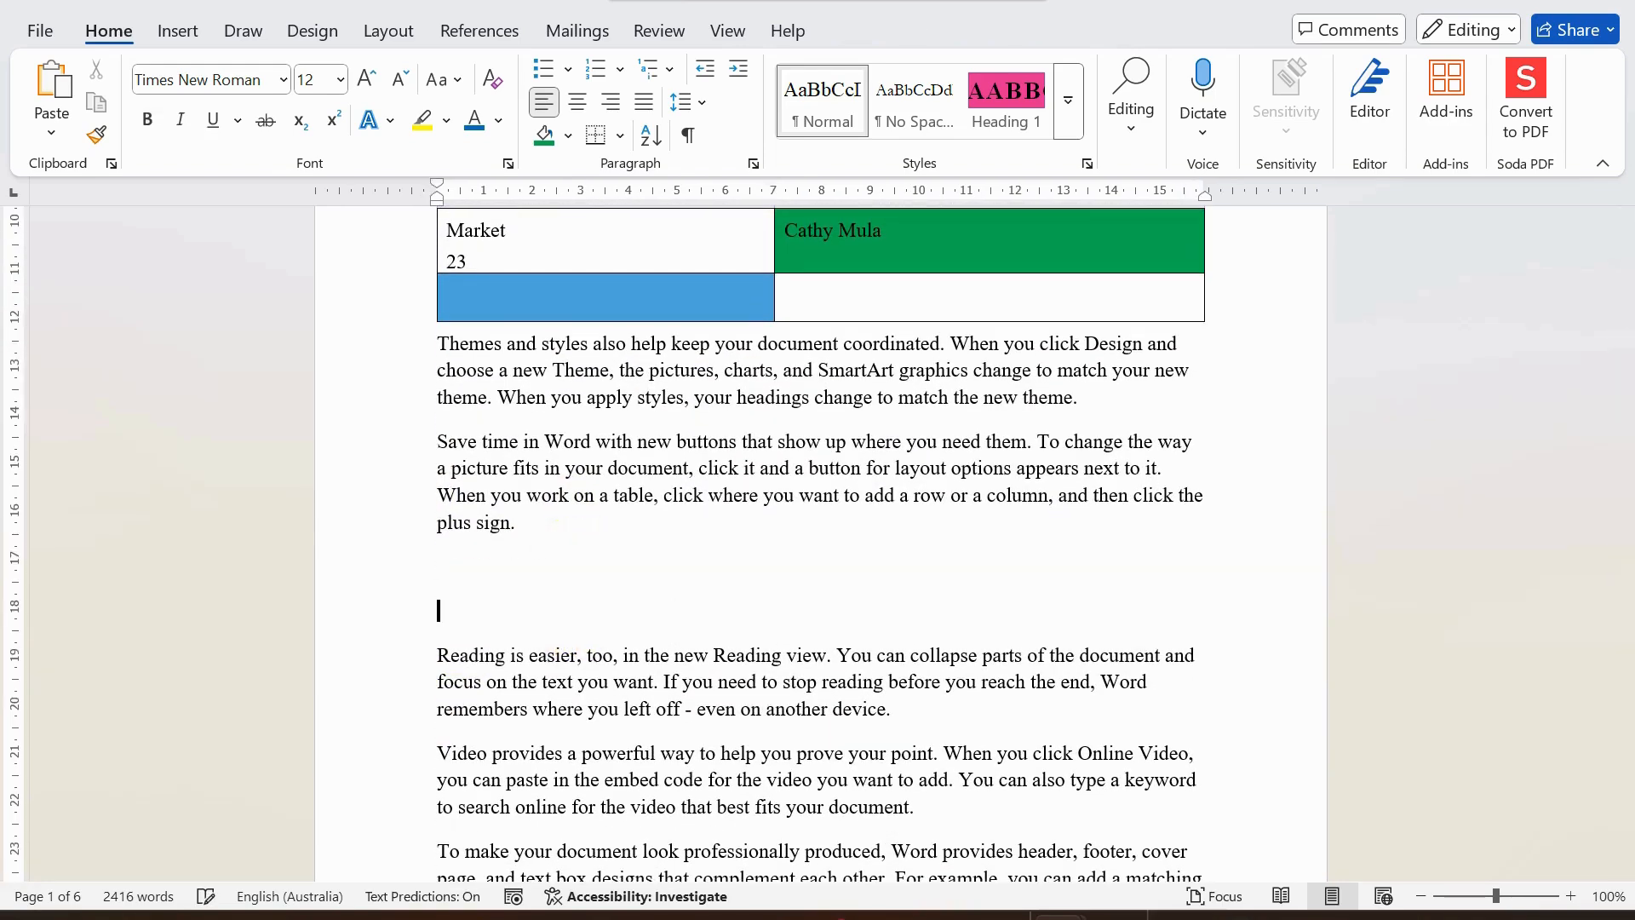
Move the whole table below the paragraph that begins "Save time in Word with new buttons".
scroll(412, 503, "up", 5)
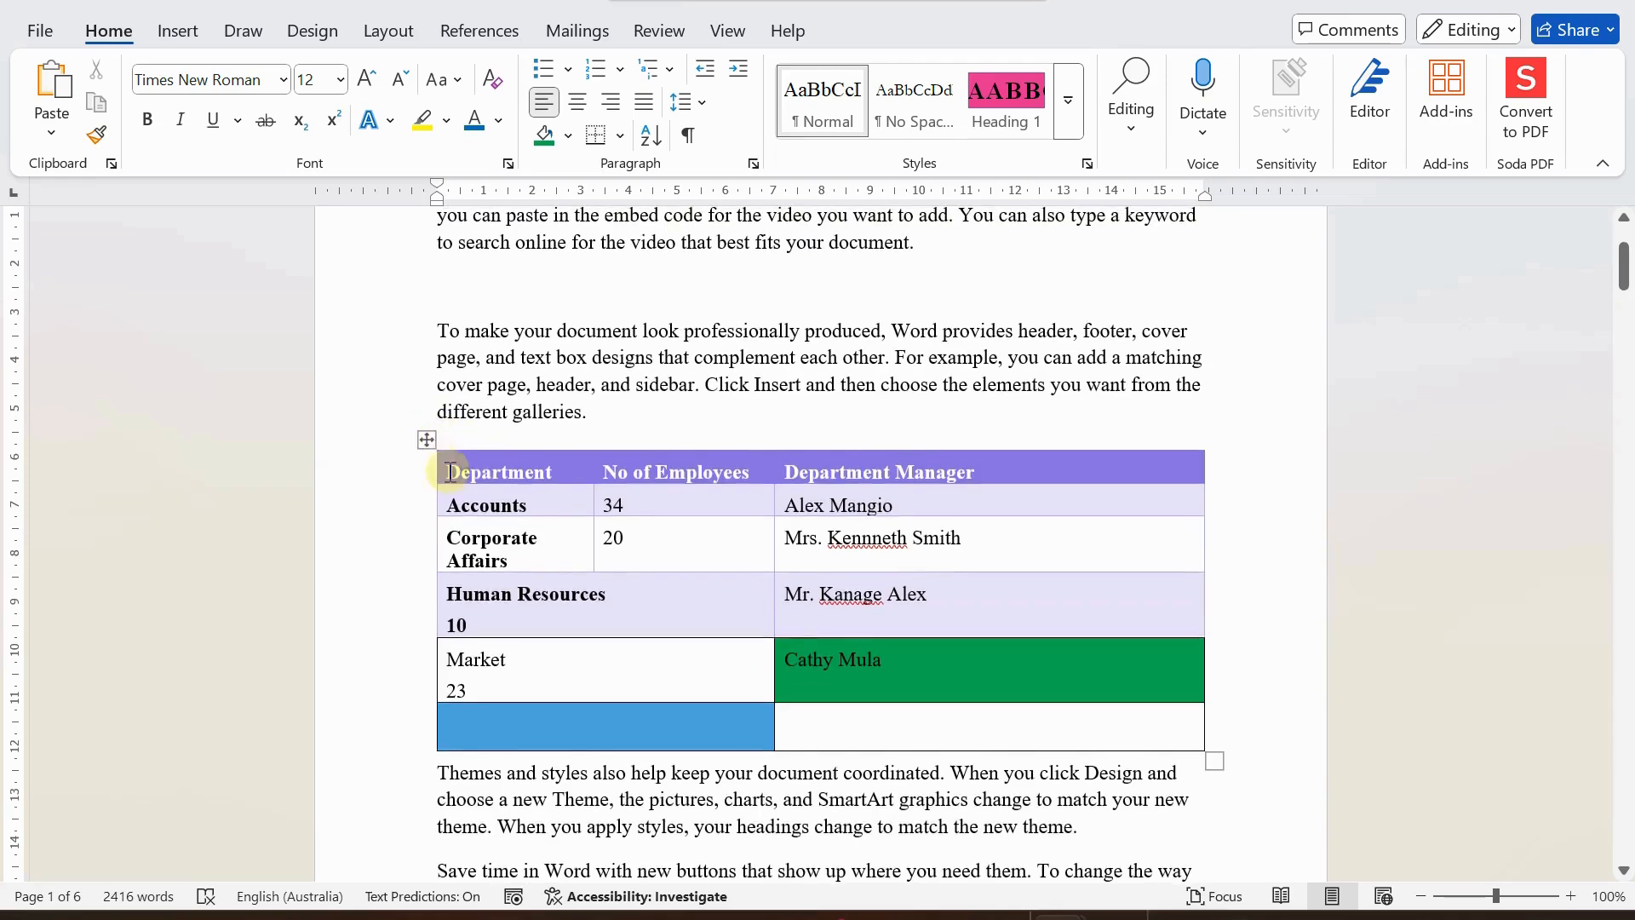
scroll(621, 595, "down", 2)
scroll(391, 375, "up", 1)
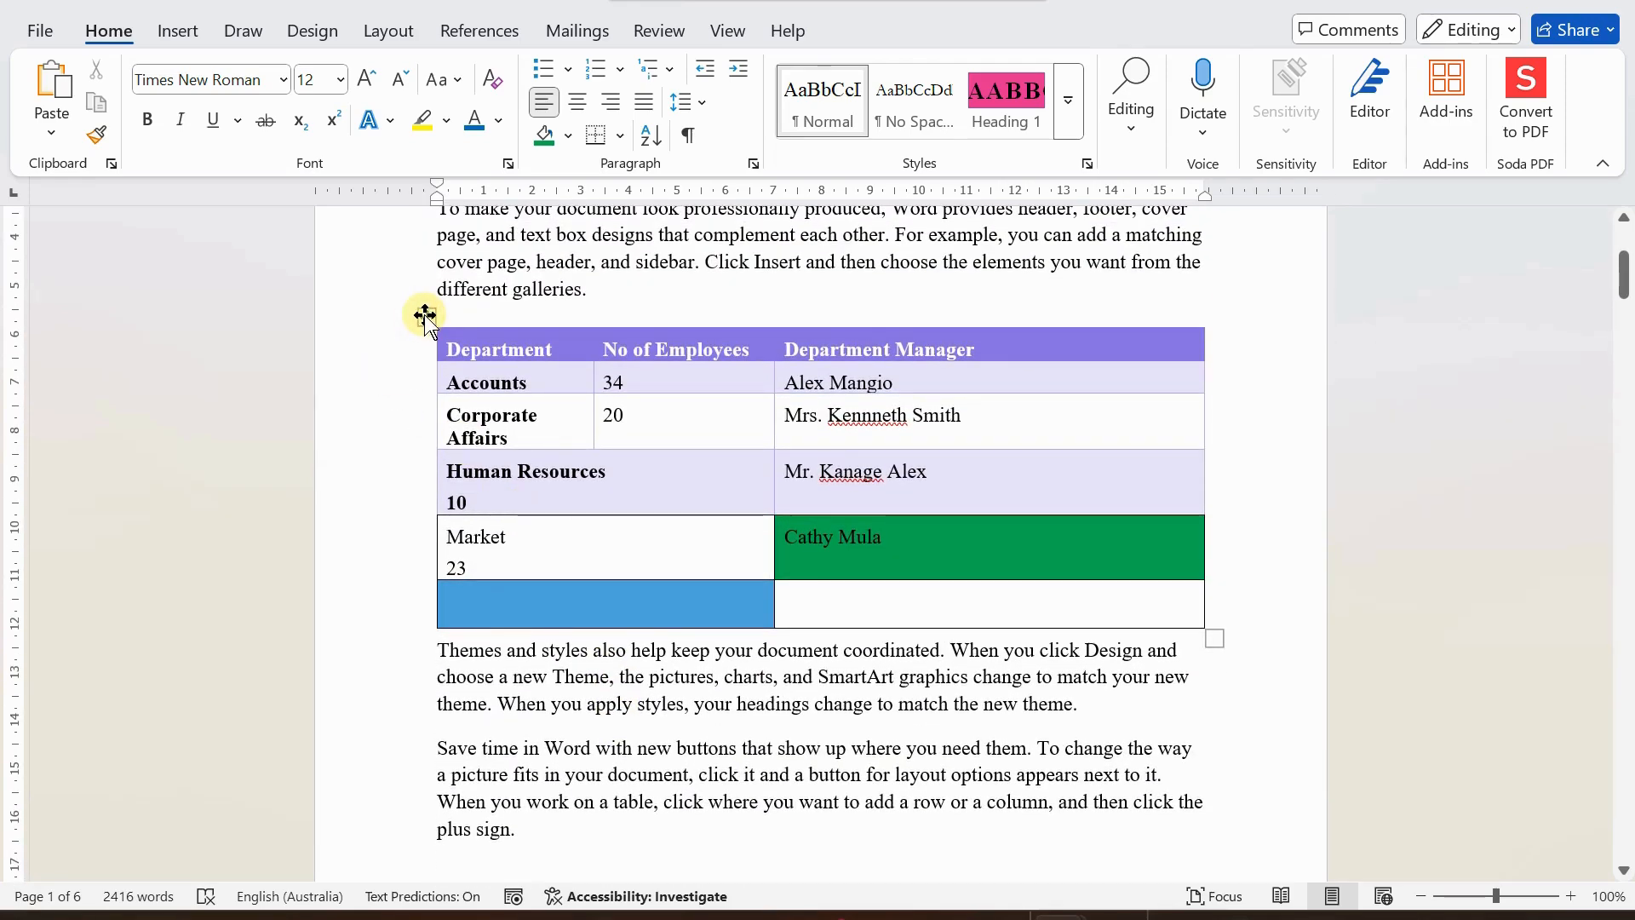
left_click_drag(425, 315, 441, 726)
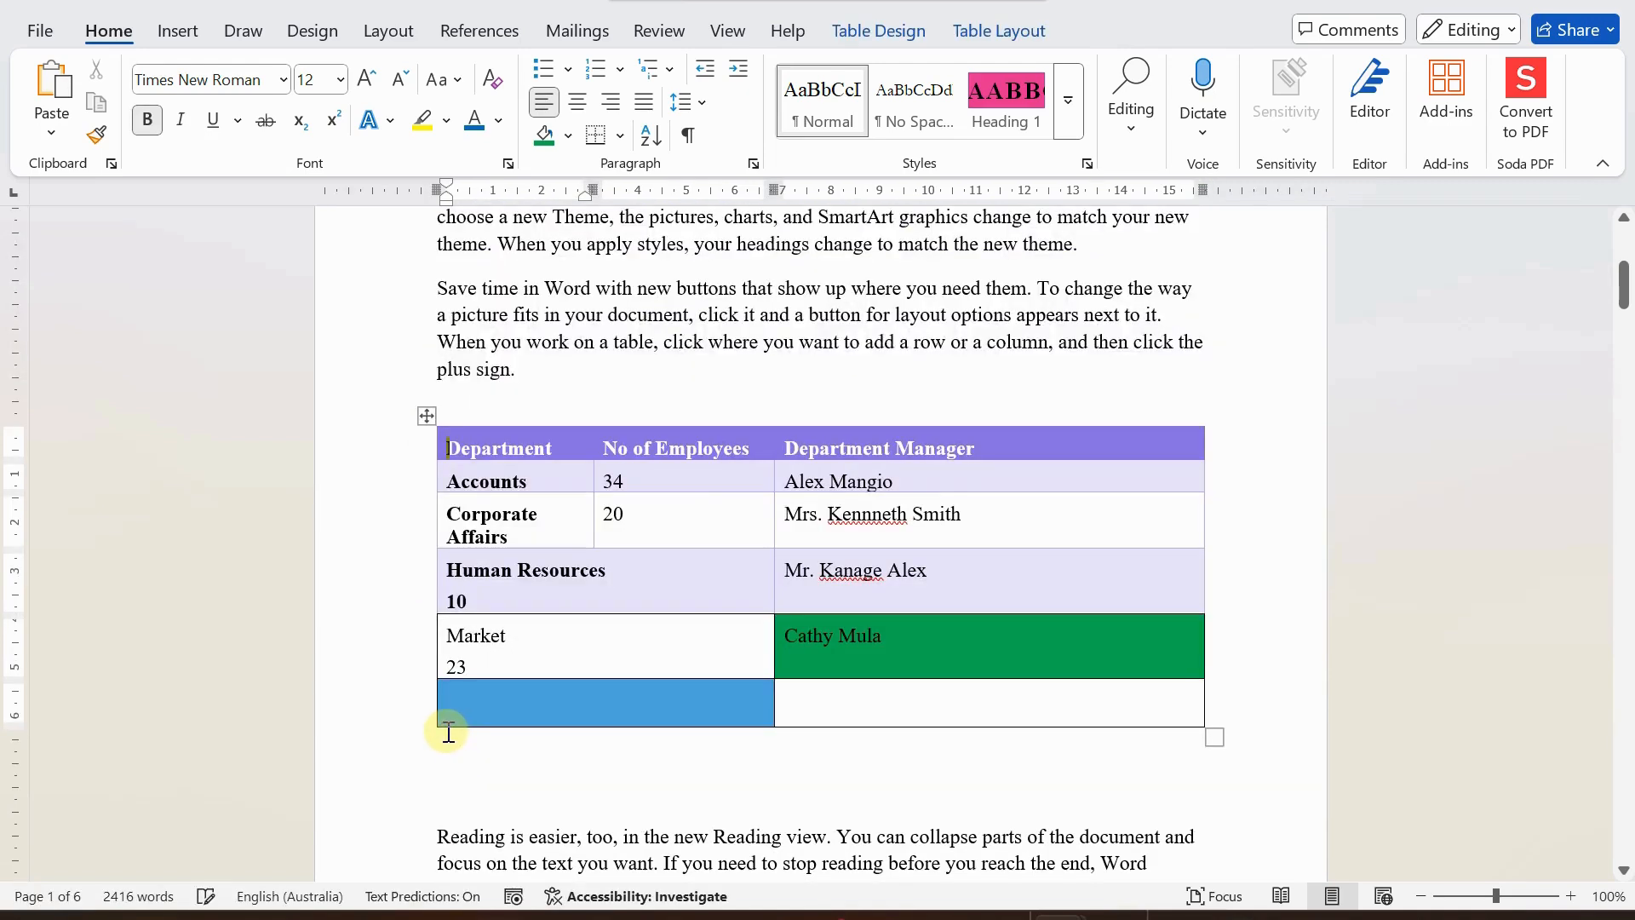
scroll(492, 707, "down", 1)
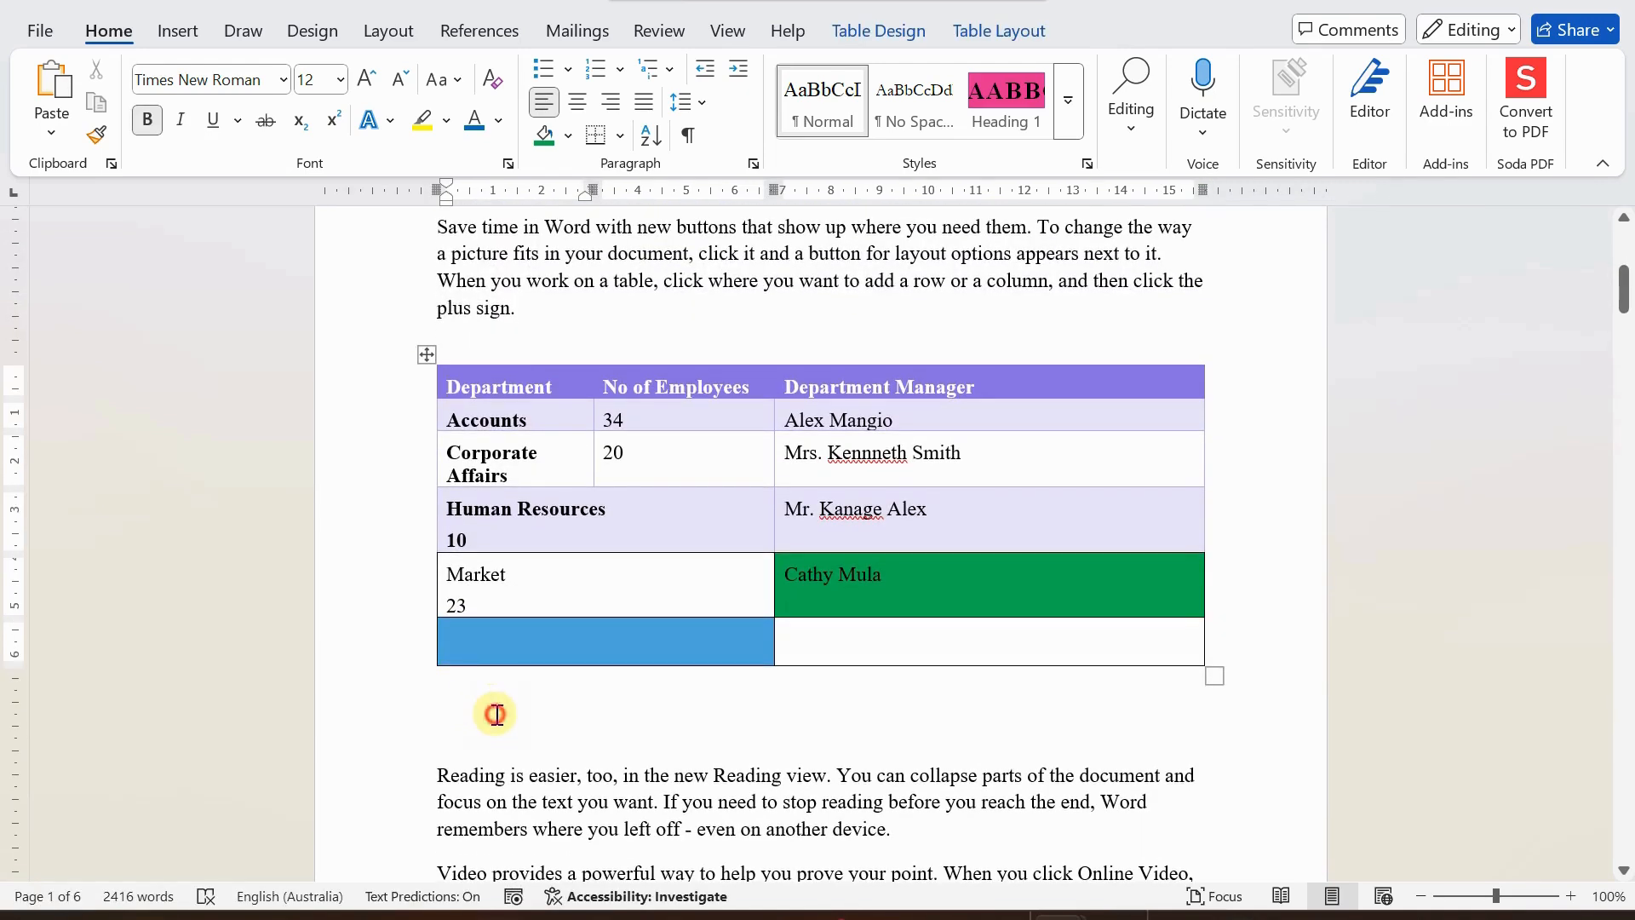
left_click(495, 713)
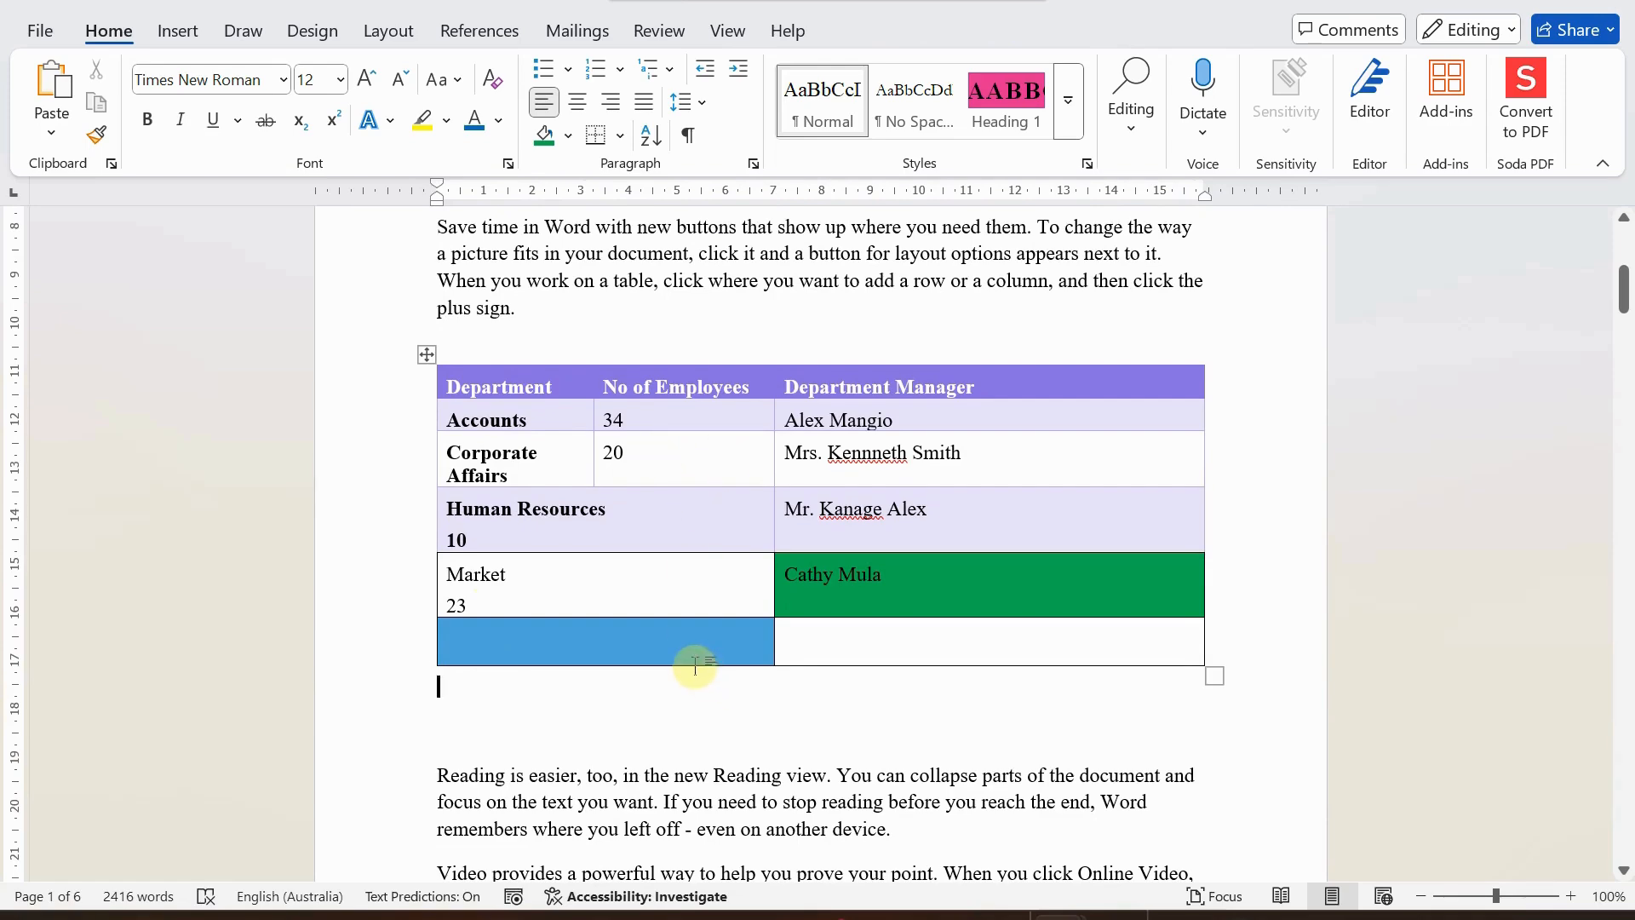
Move the whole table up to just below the opening paragraph that begins "Video provides a powerful way".
scroll(695, 666, "up", 6)
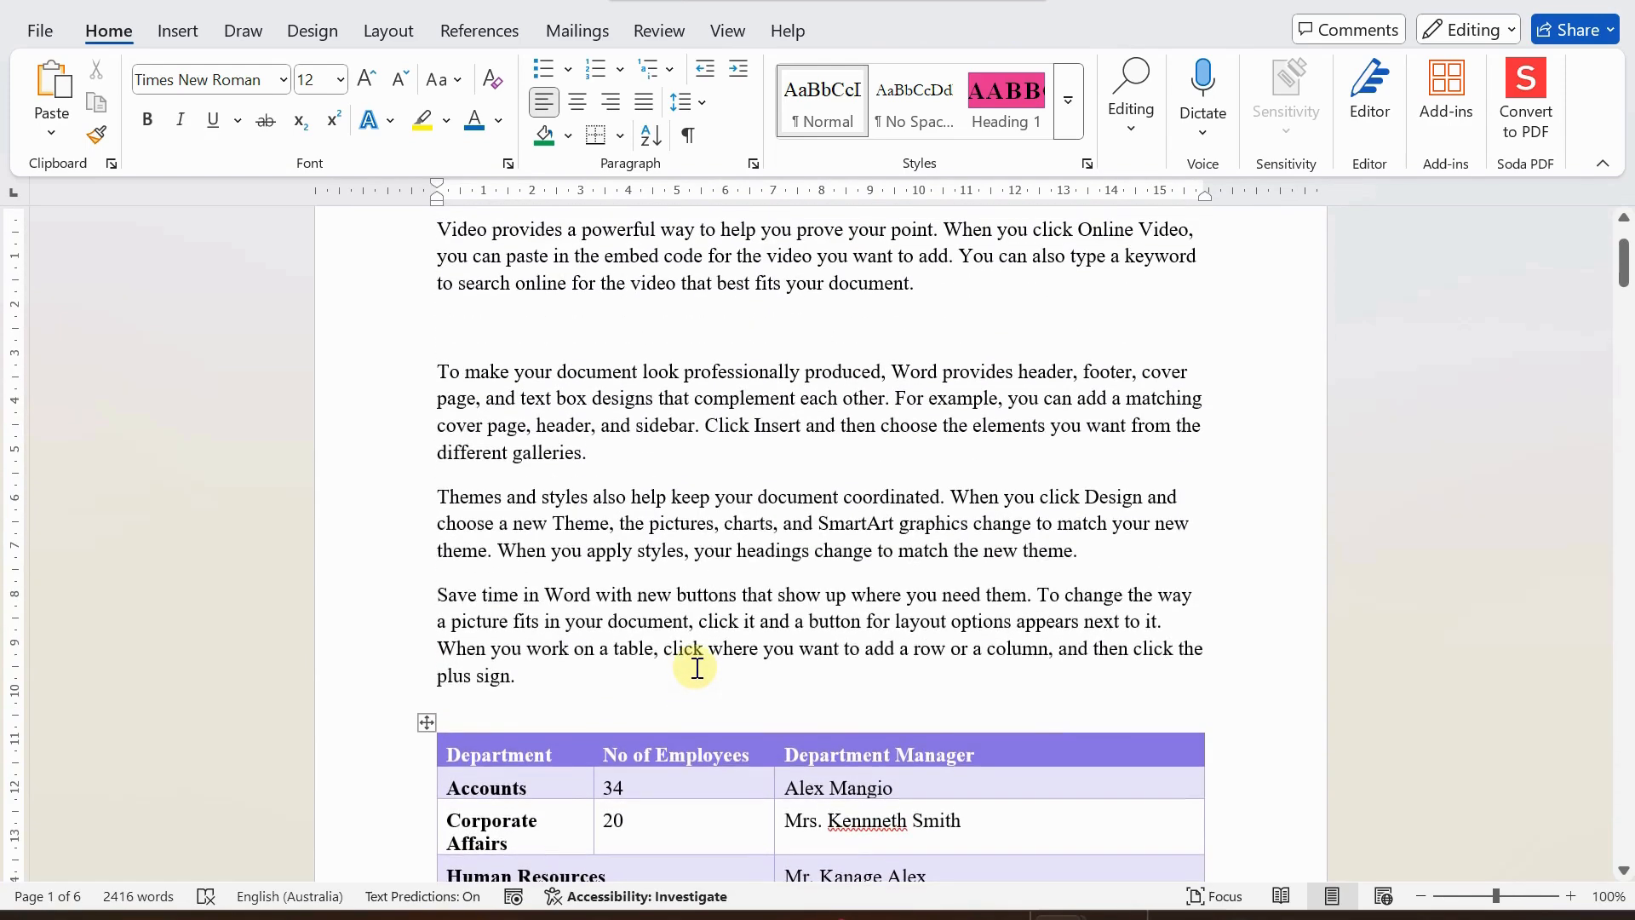
scroll(706, 592, "down", 4)
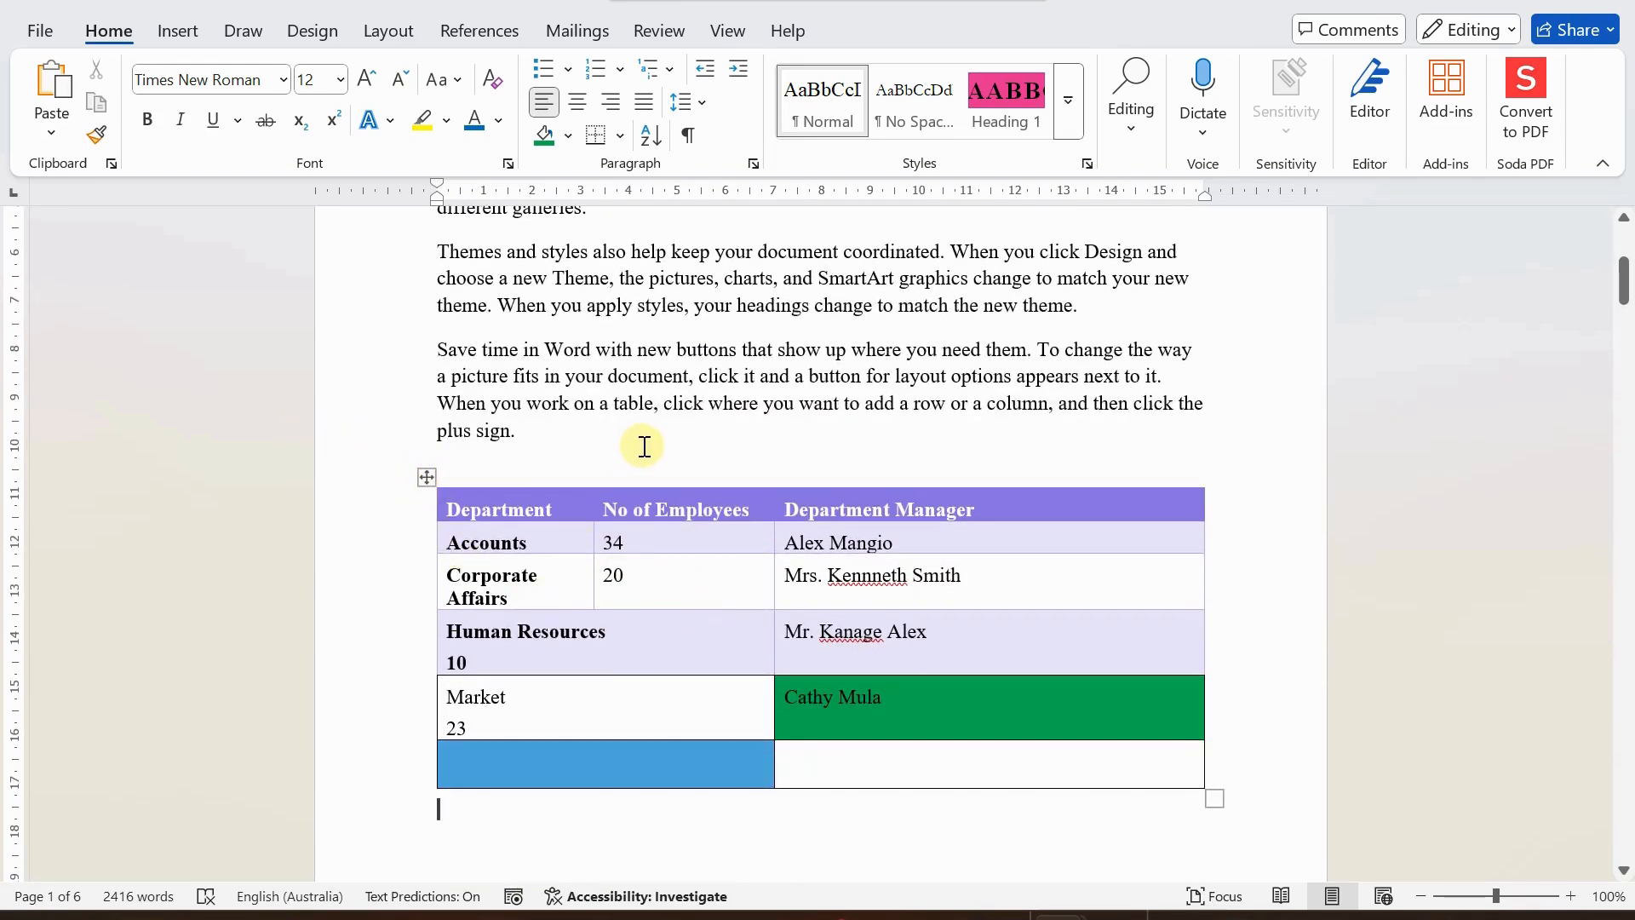
scroll(586, 468, "up", 3)
scroll(586, 469, "up", 3)
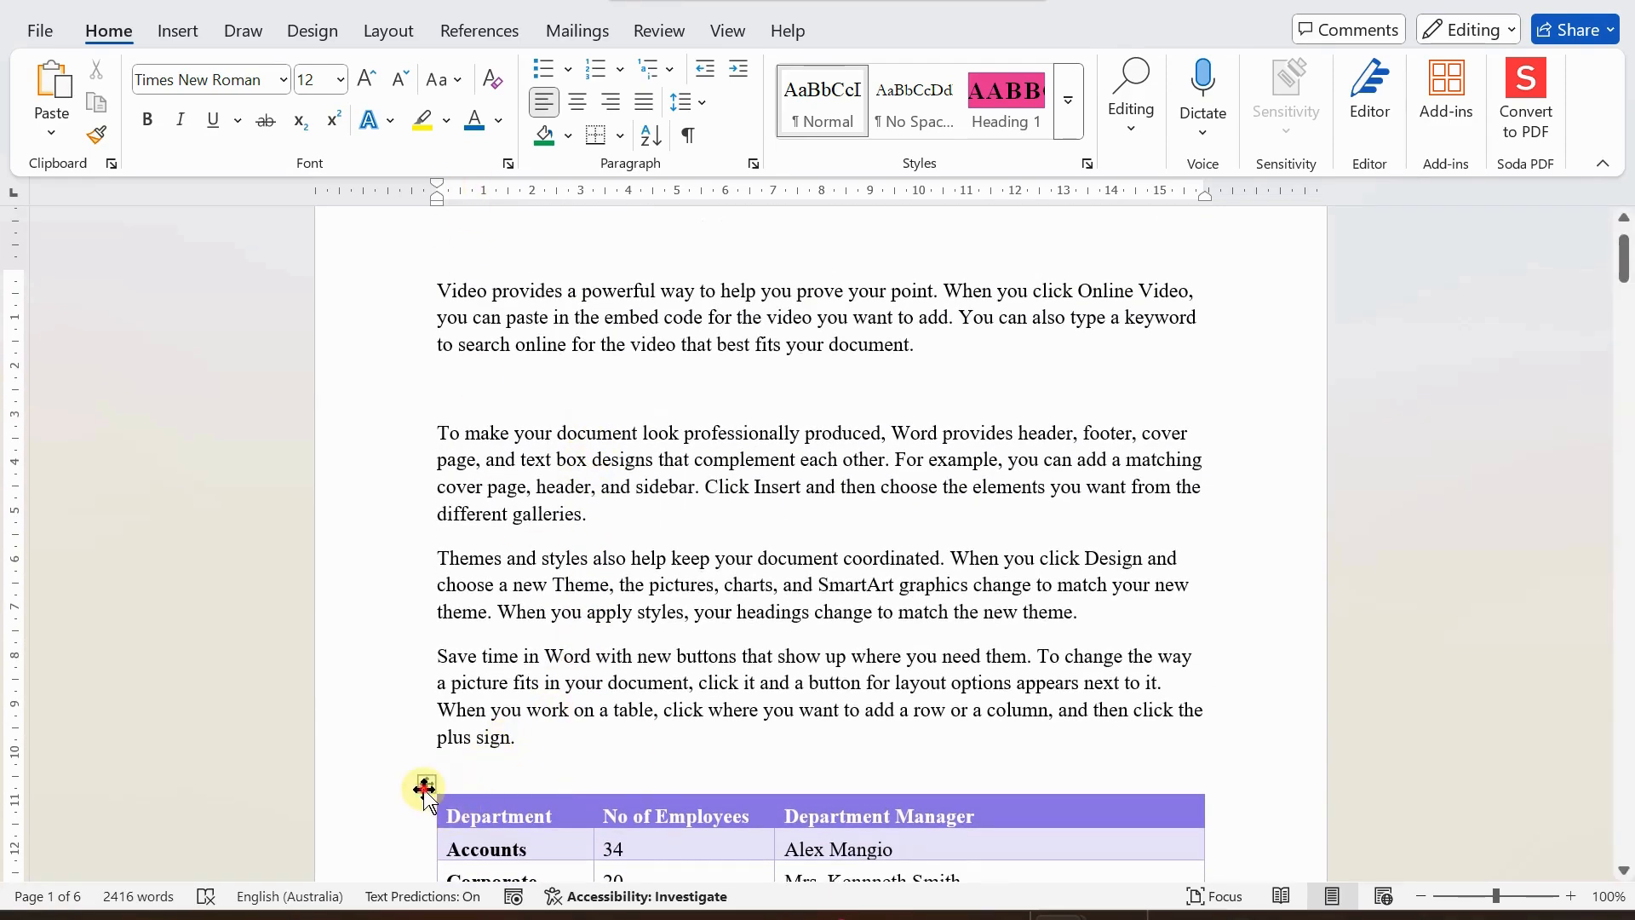
left_click_drag(425, 787, 436, 401)
scroll(587, 741, "down", 1)
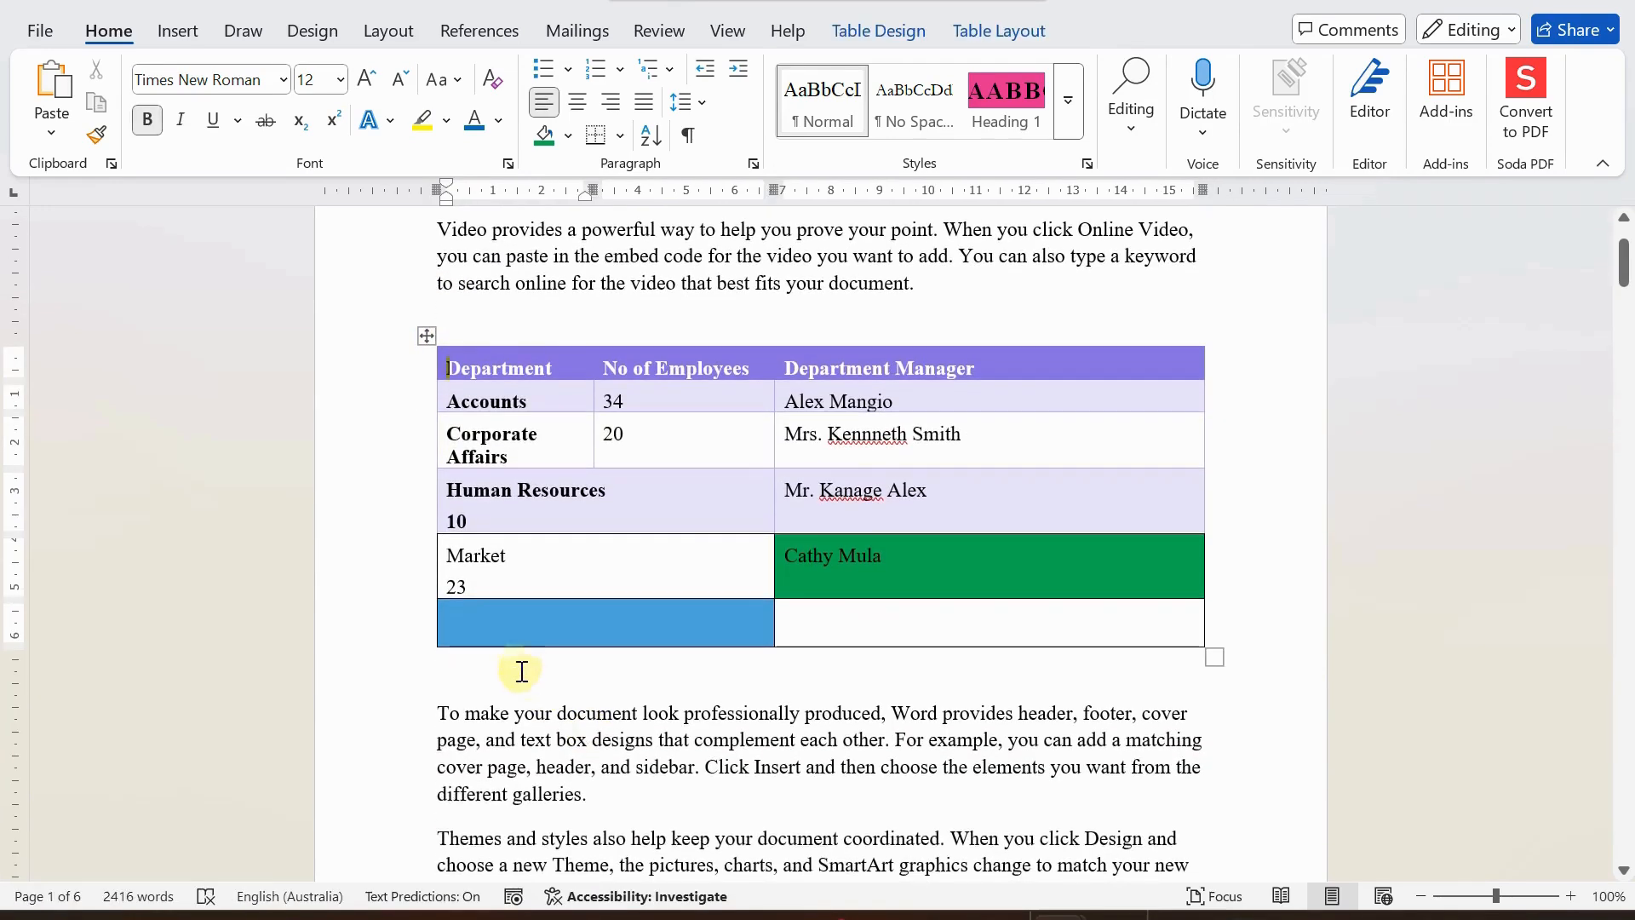
left_click(503, 661)
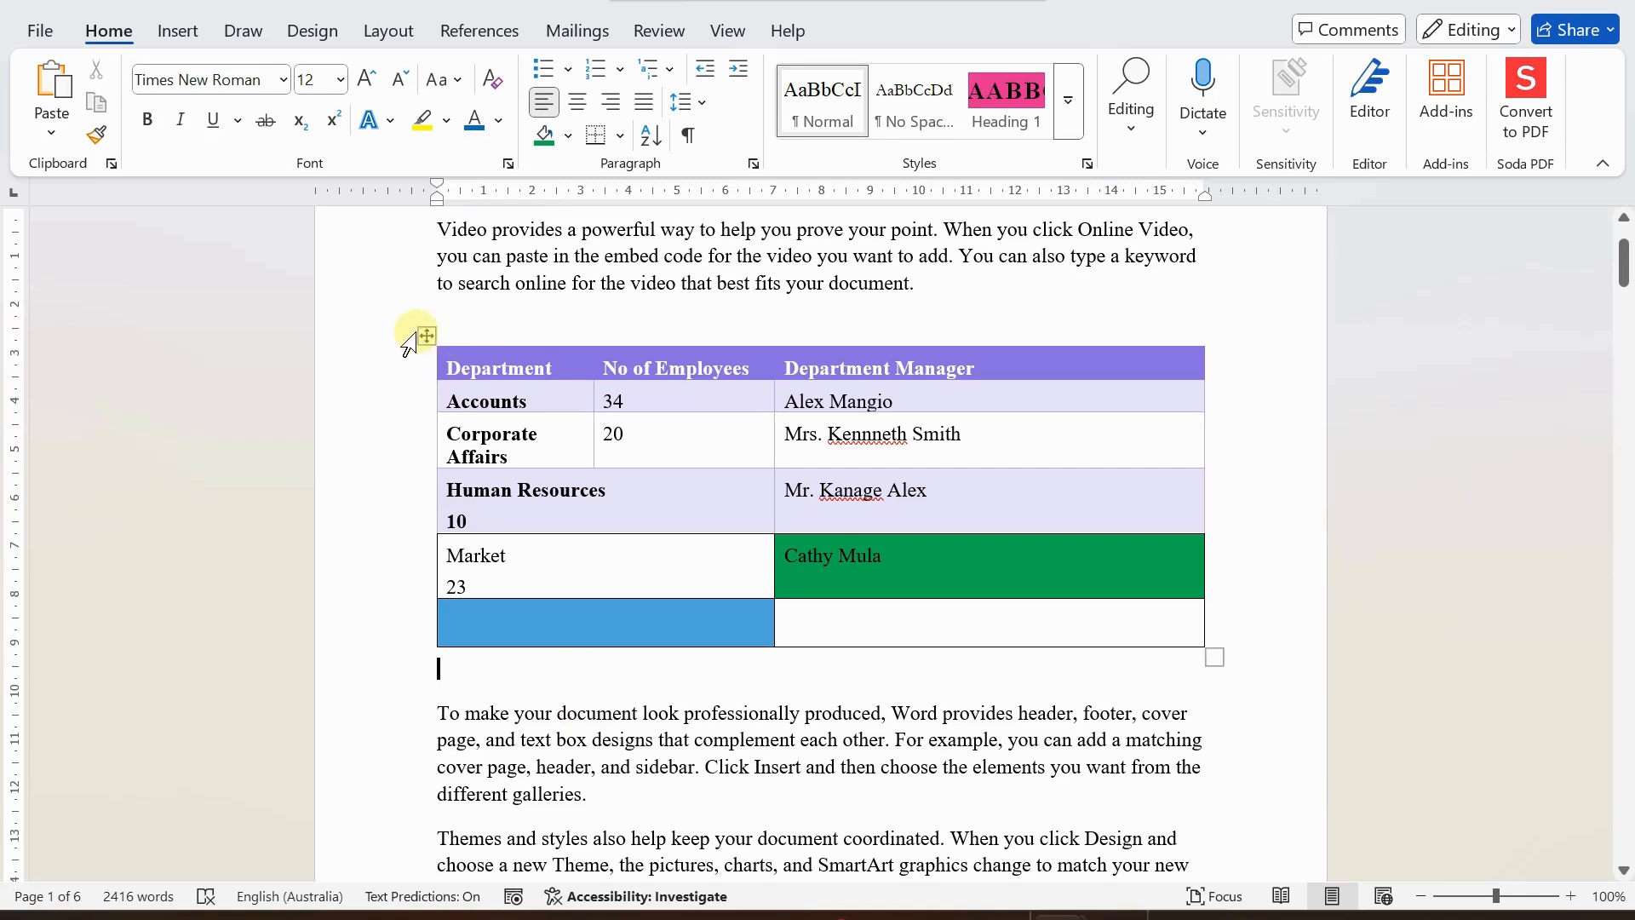
Copy the whole table and paste it with Keep Source Formatting below the paragraph that begins "Save time in Word with new buttons".
right_click(427, 334)
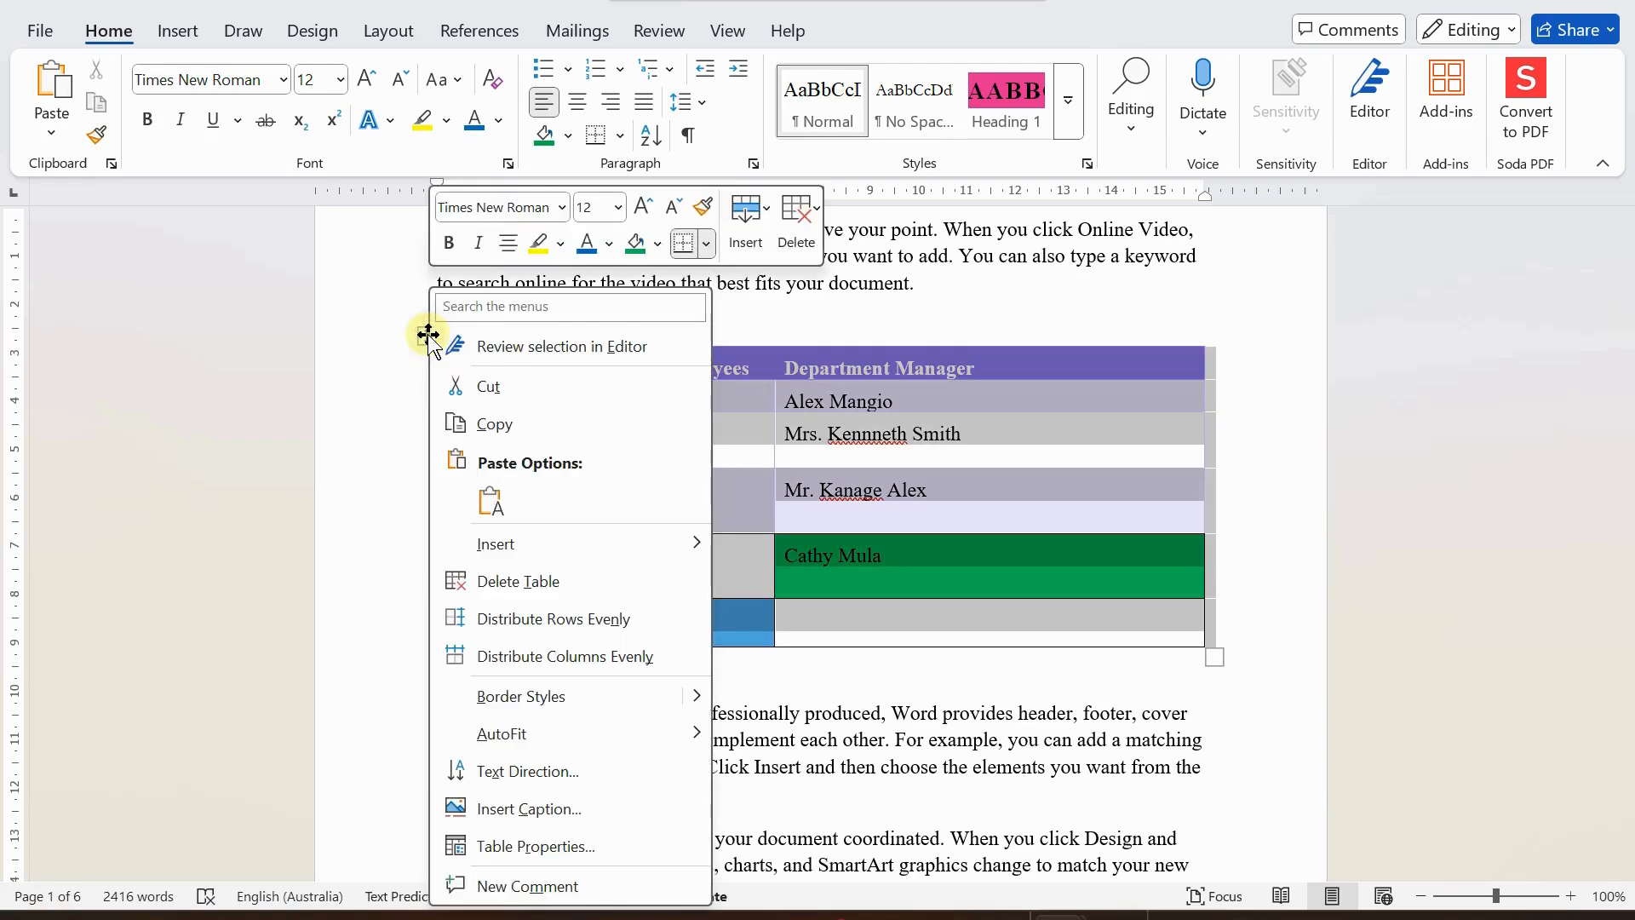
left_click(488, 424)
scroll(629, 652, "down", 5)
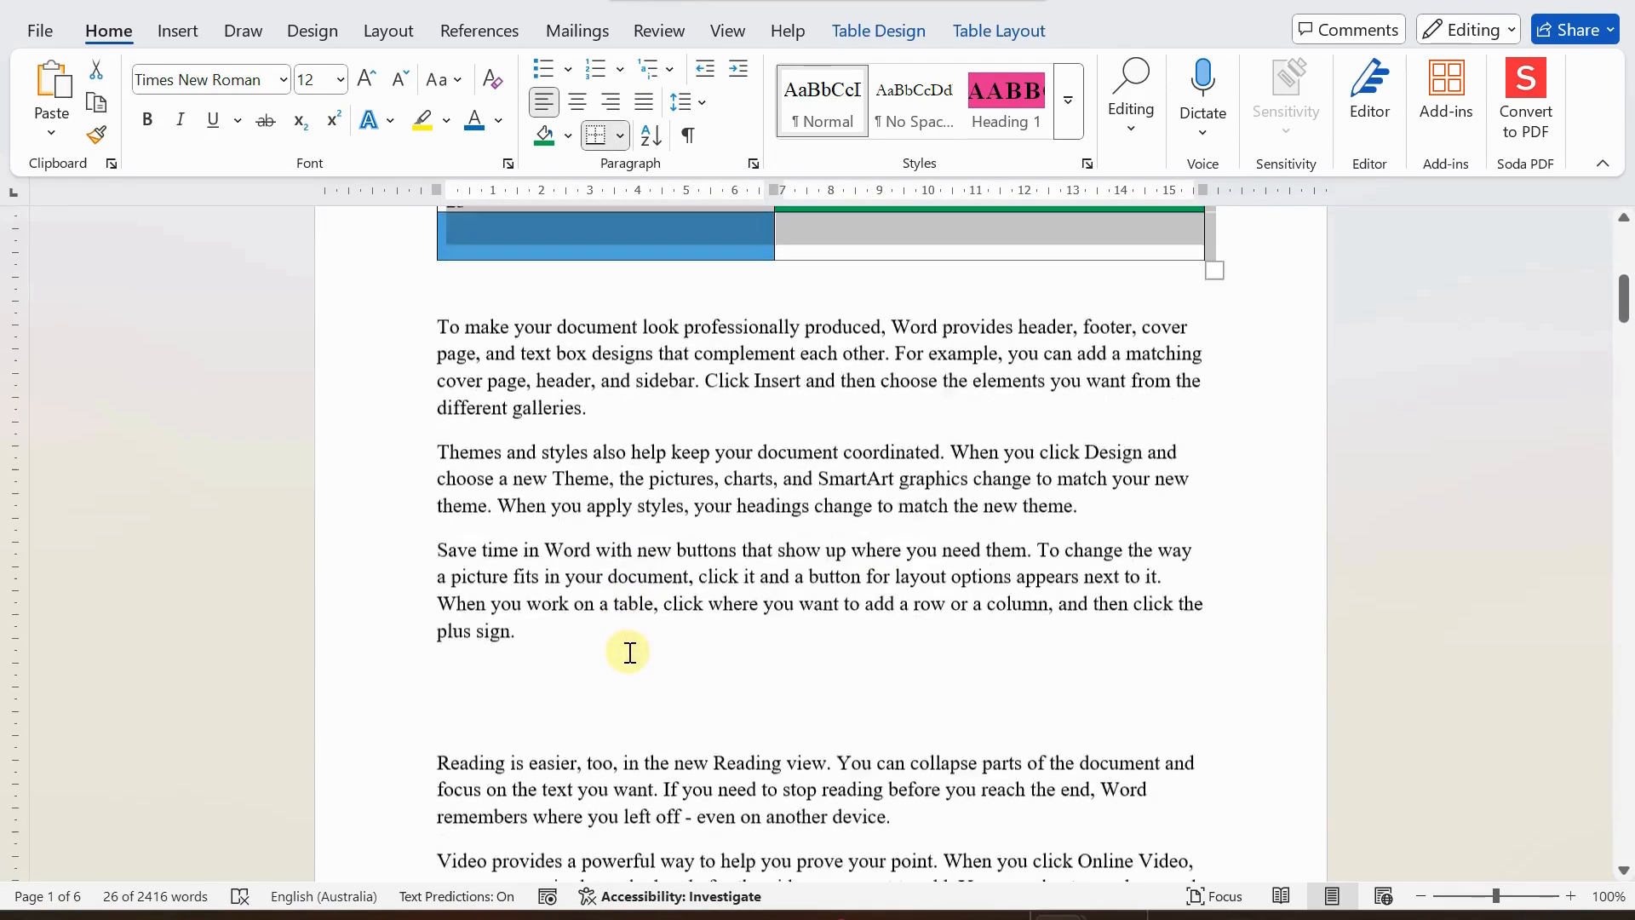
scroll(630, 652, "down", 3)
left_click(518, 482)
right_click(510, 494)
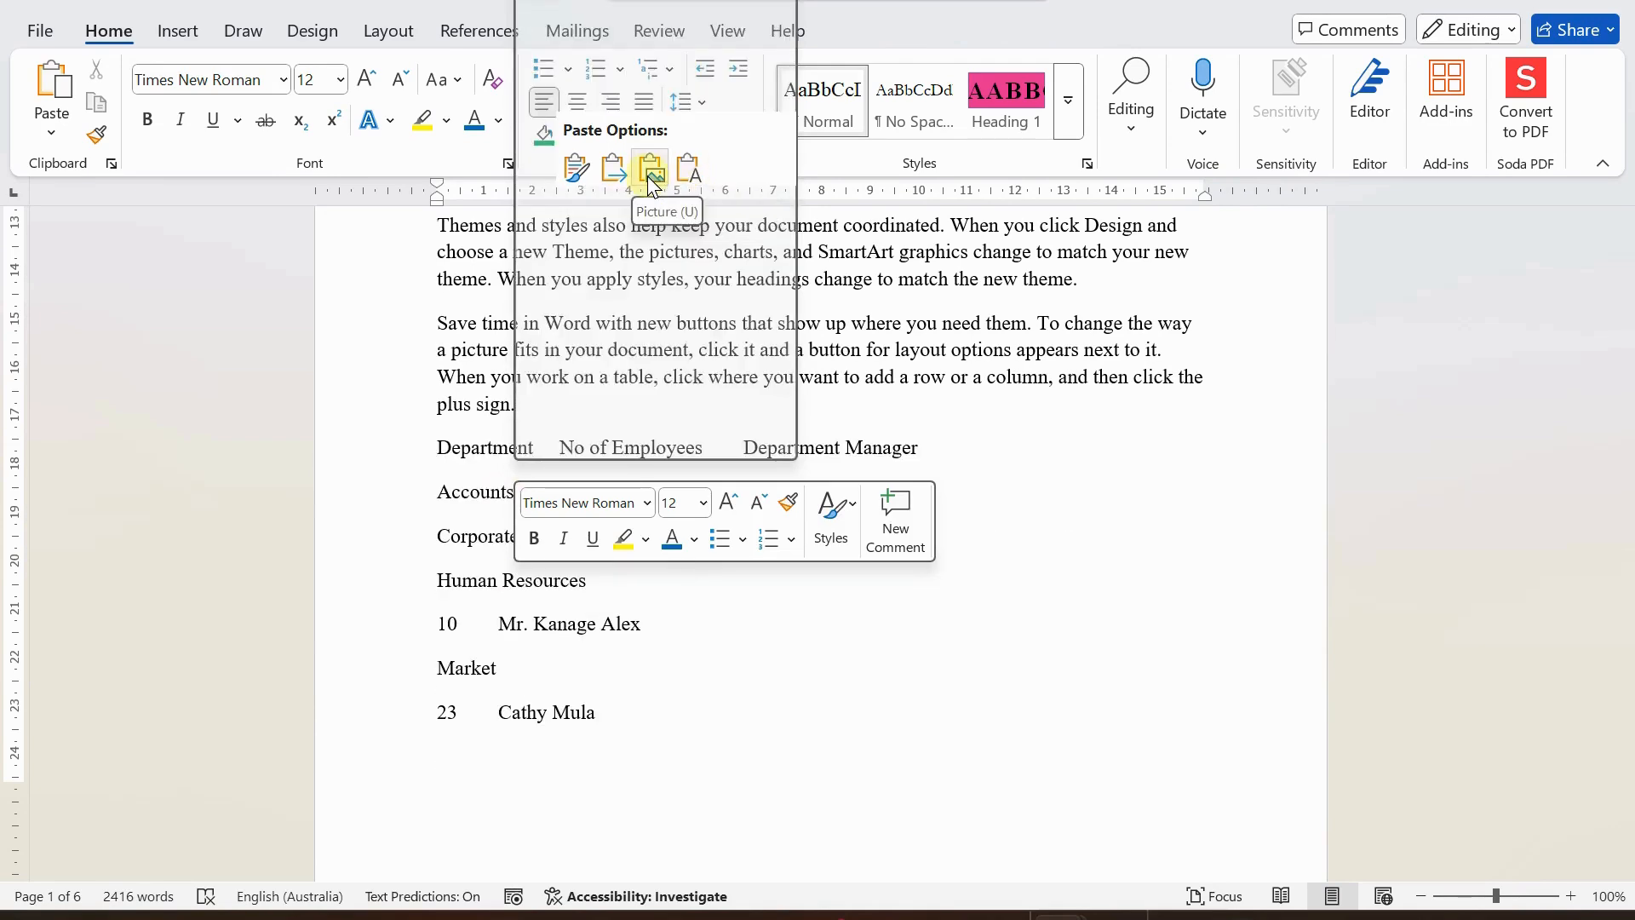
left_click(572, 168)
scroll(661, 577, "up", 12)
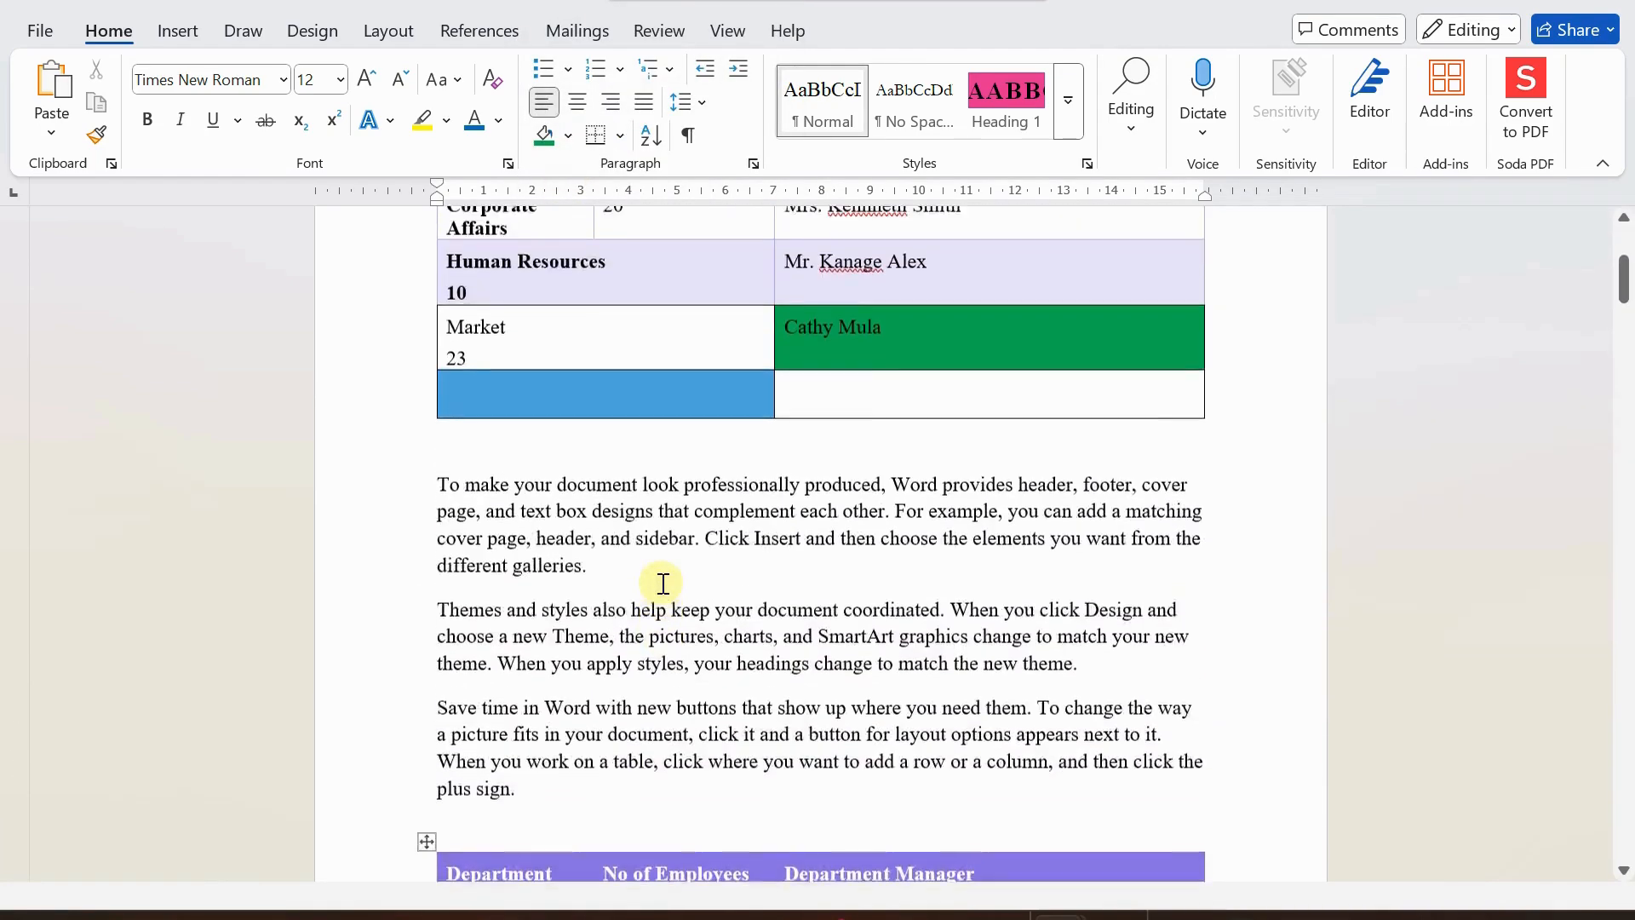
scroll(662, 583, "down", 4)
scroll(661, 580, "up", 1)
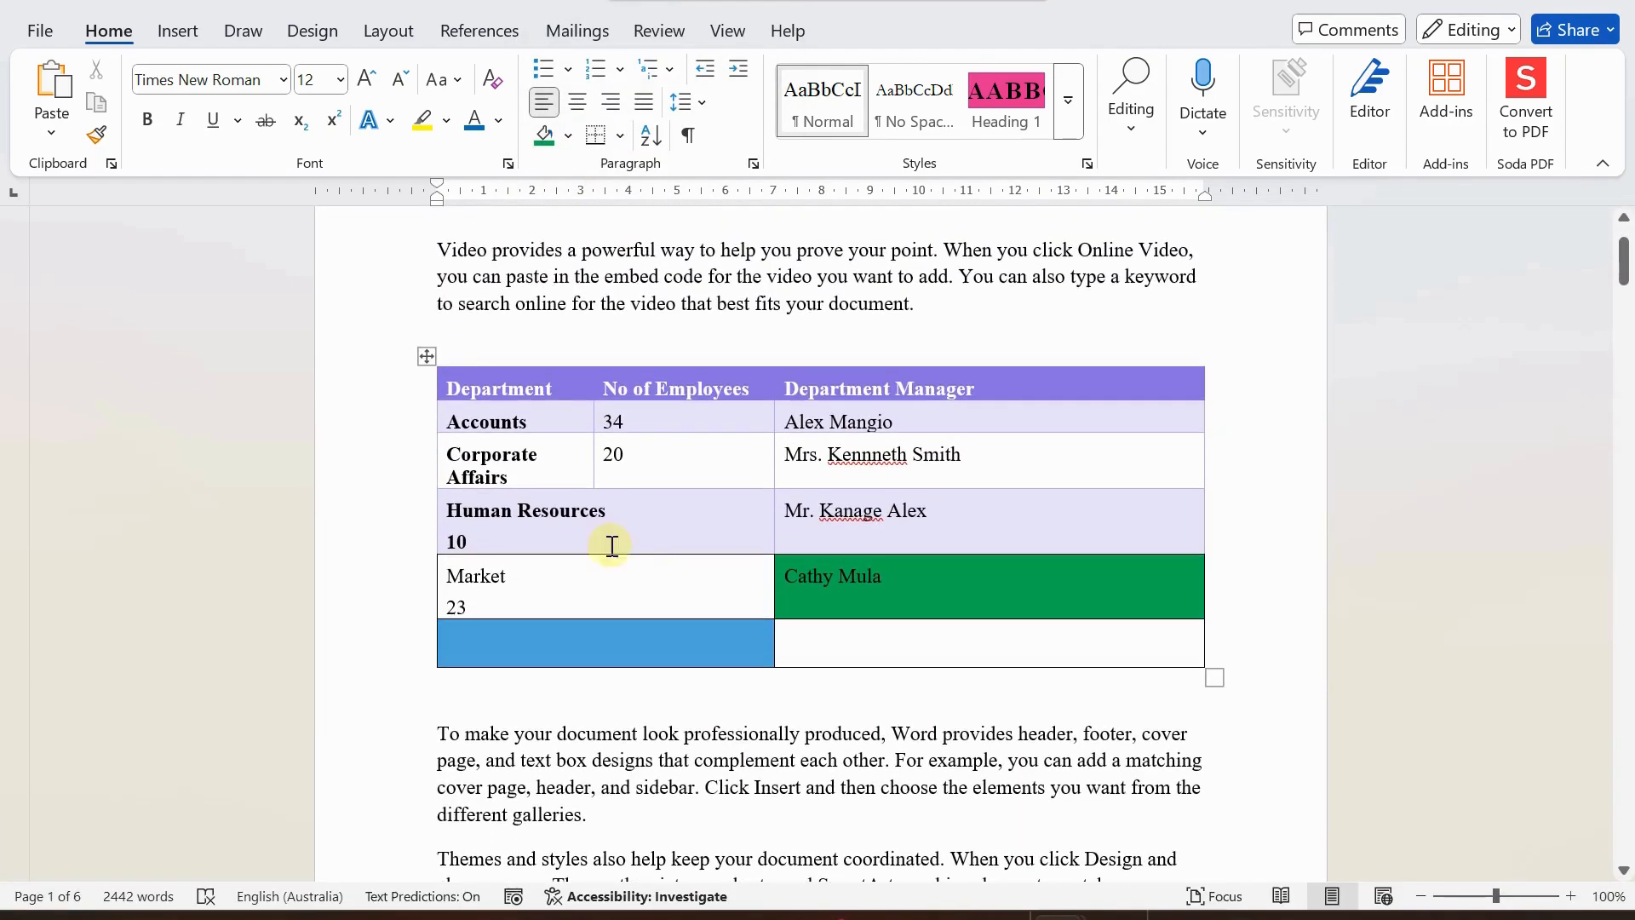
Review the editing options for the whole upper table and the insert options for its Corporate Affairs cell, without changing anything.
left_click(426, 356)
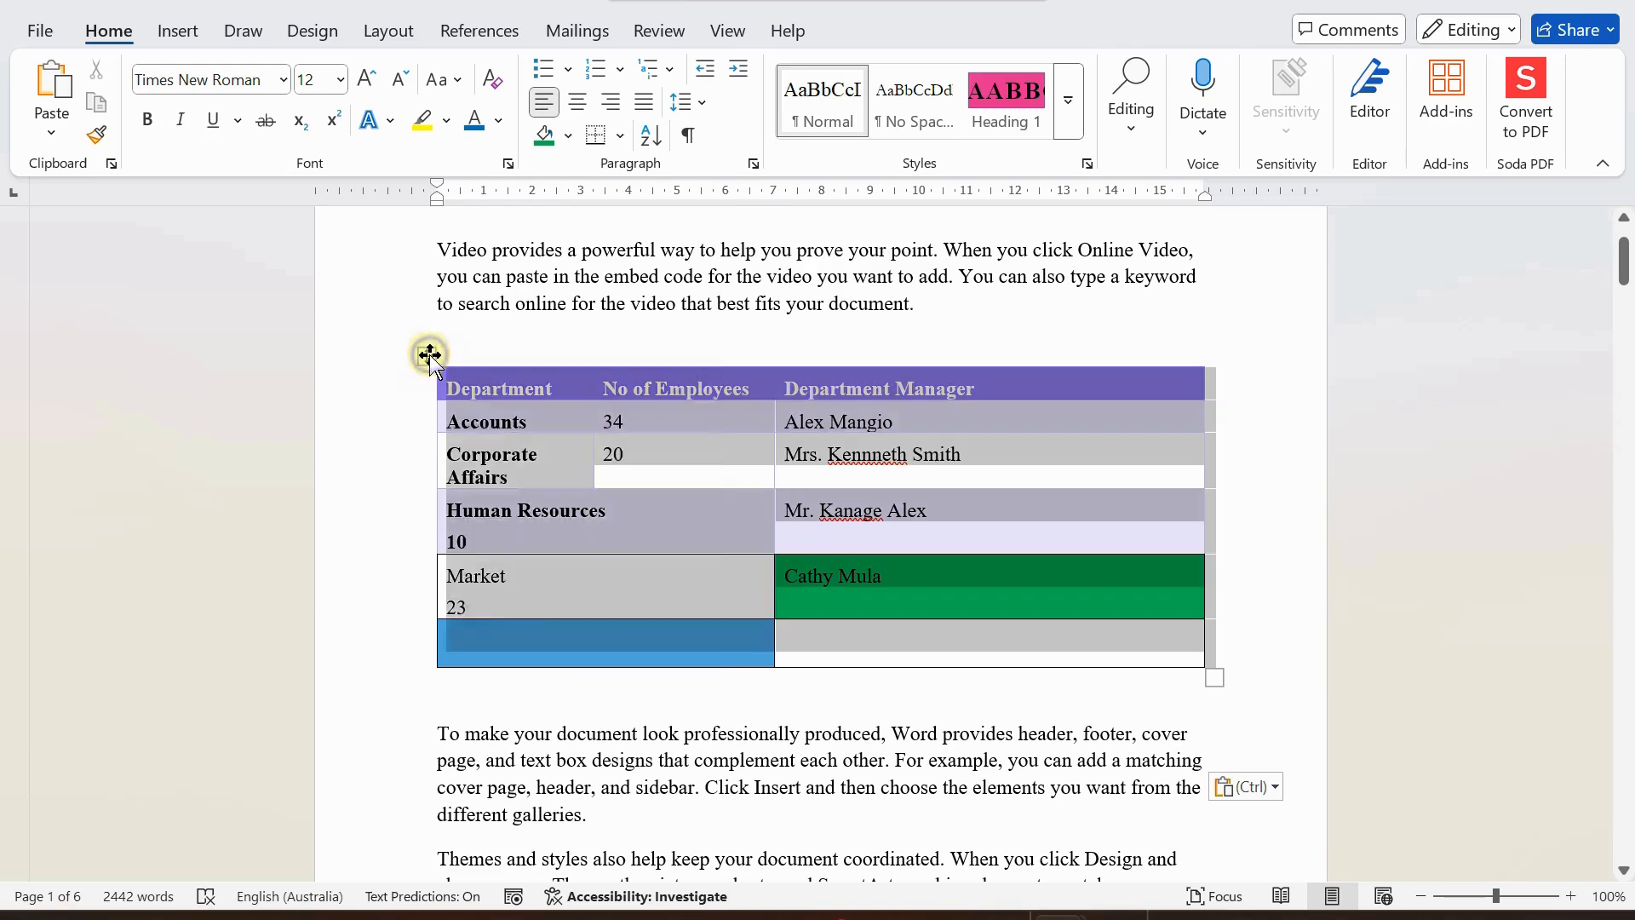
right_click(429, 356)
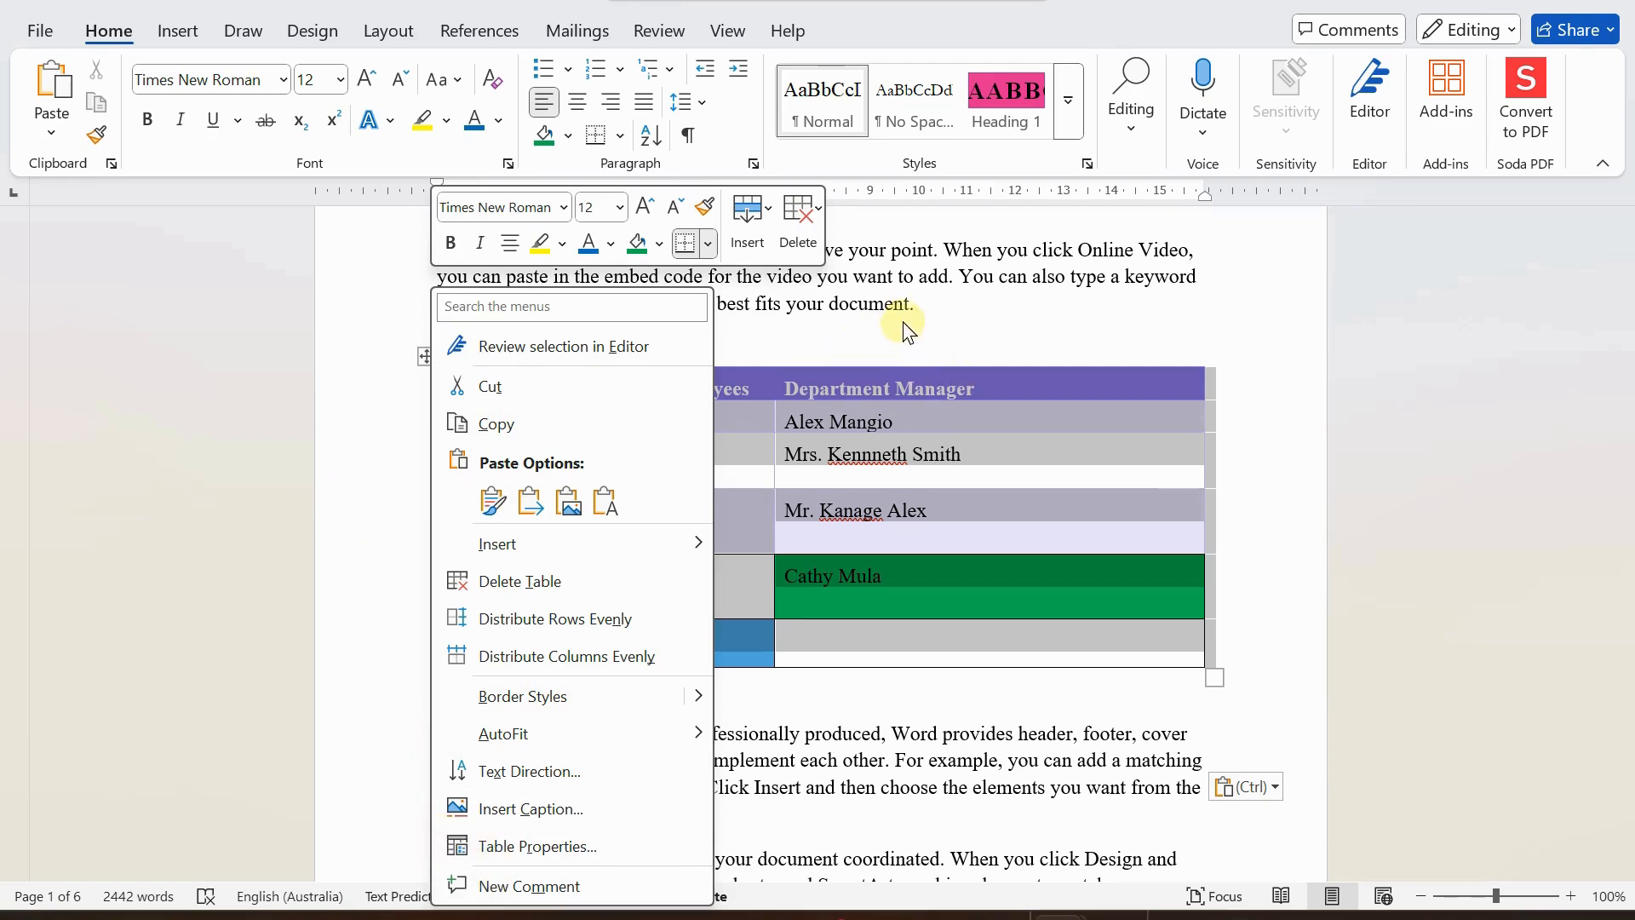
key("Escape")
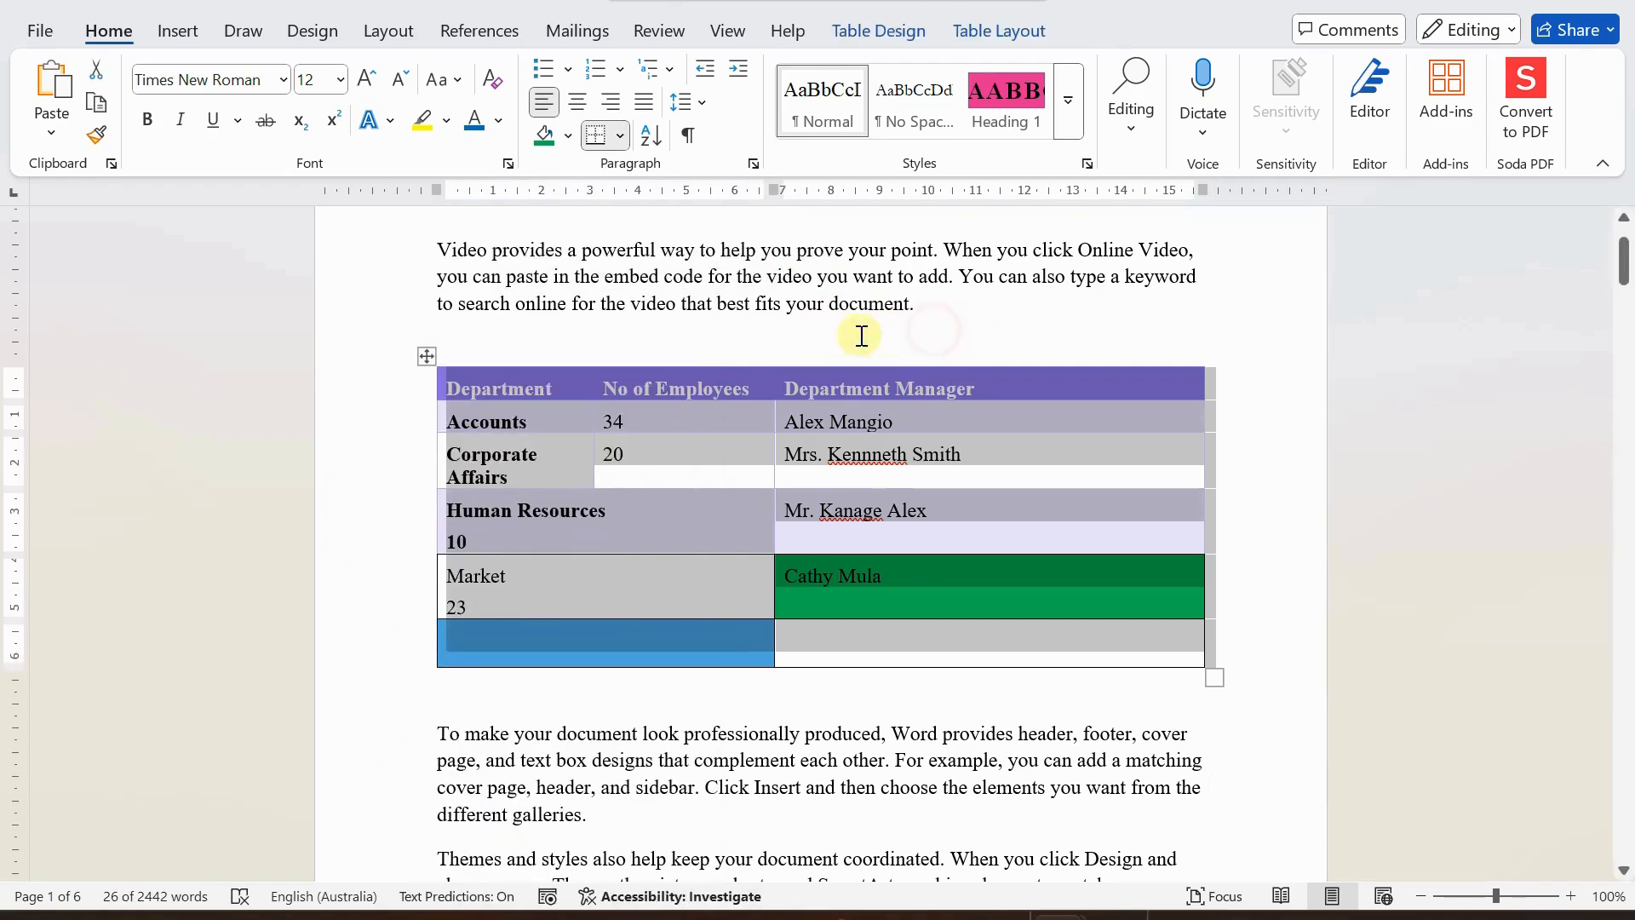
left_click(548, 462)
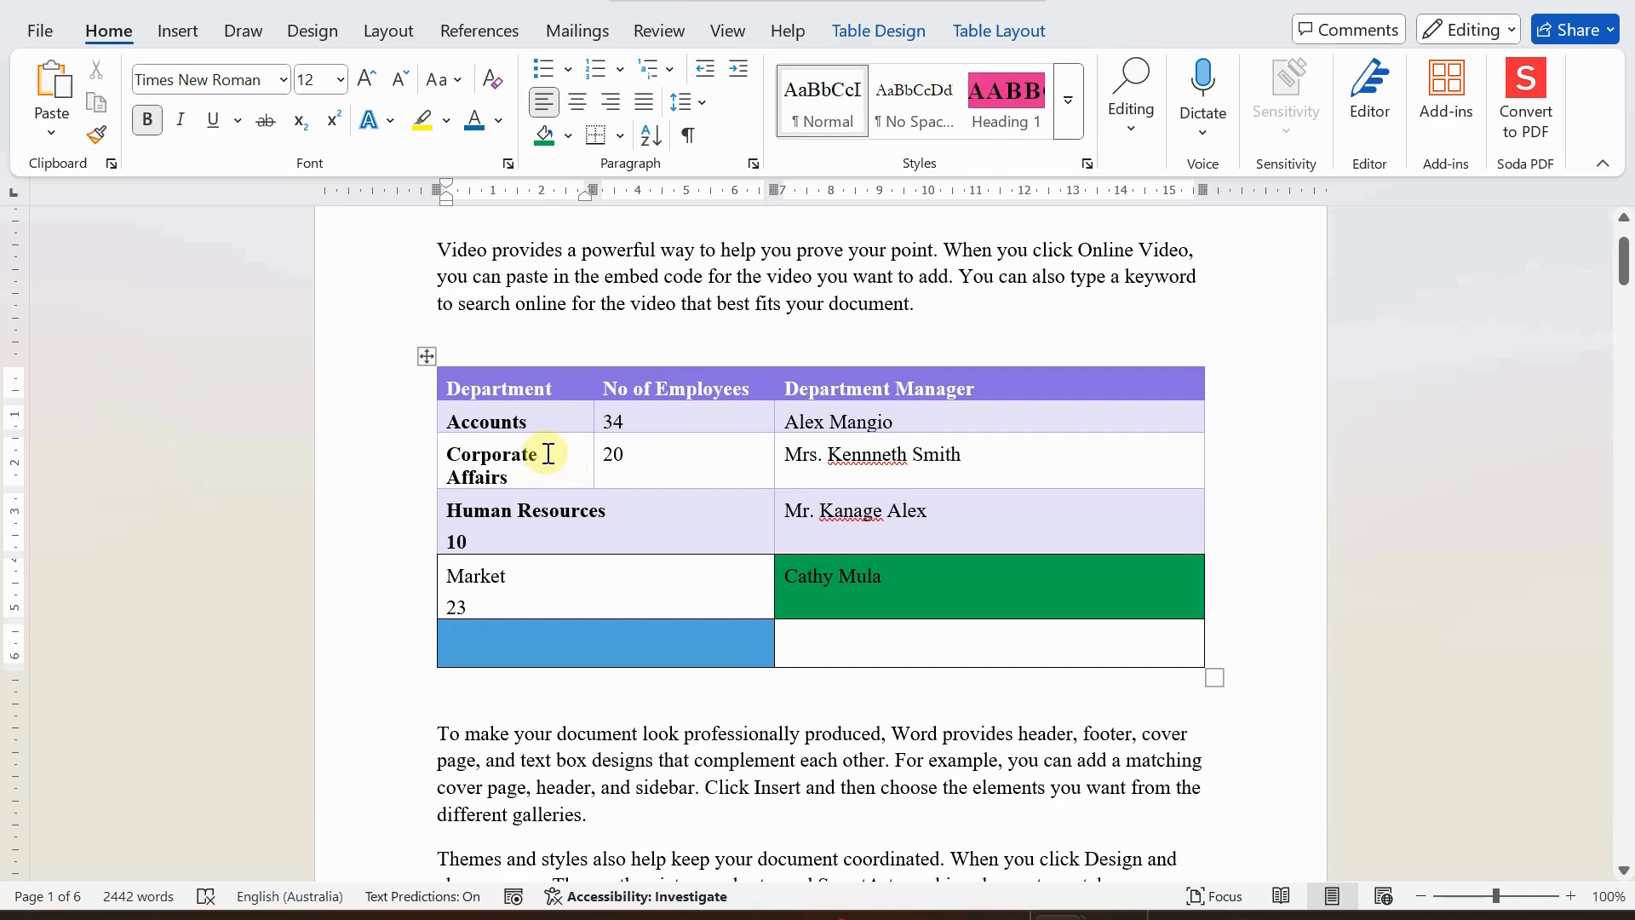
right_click(554, 452)
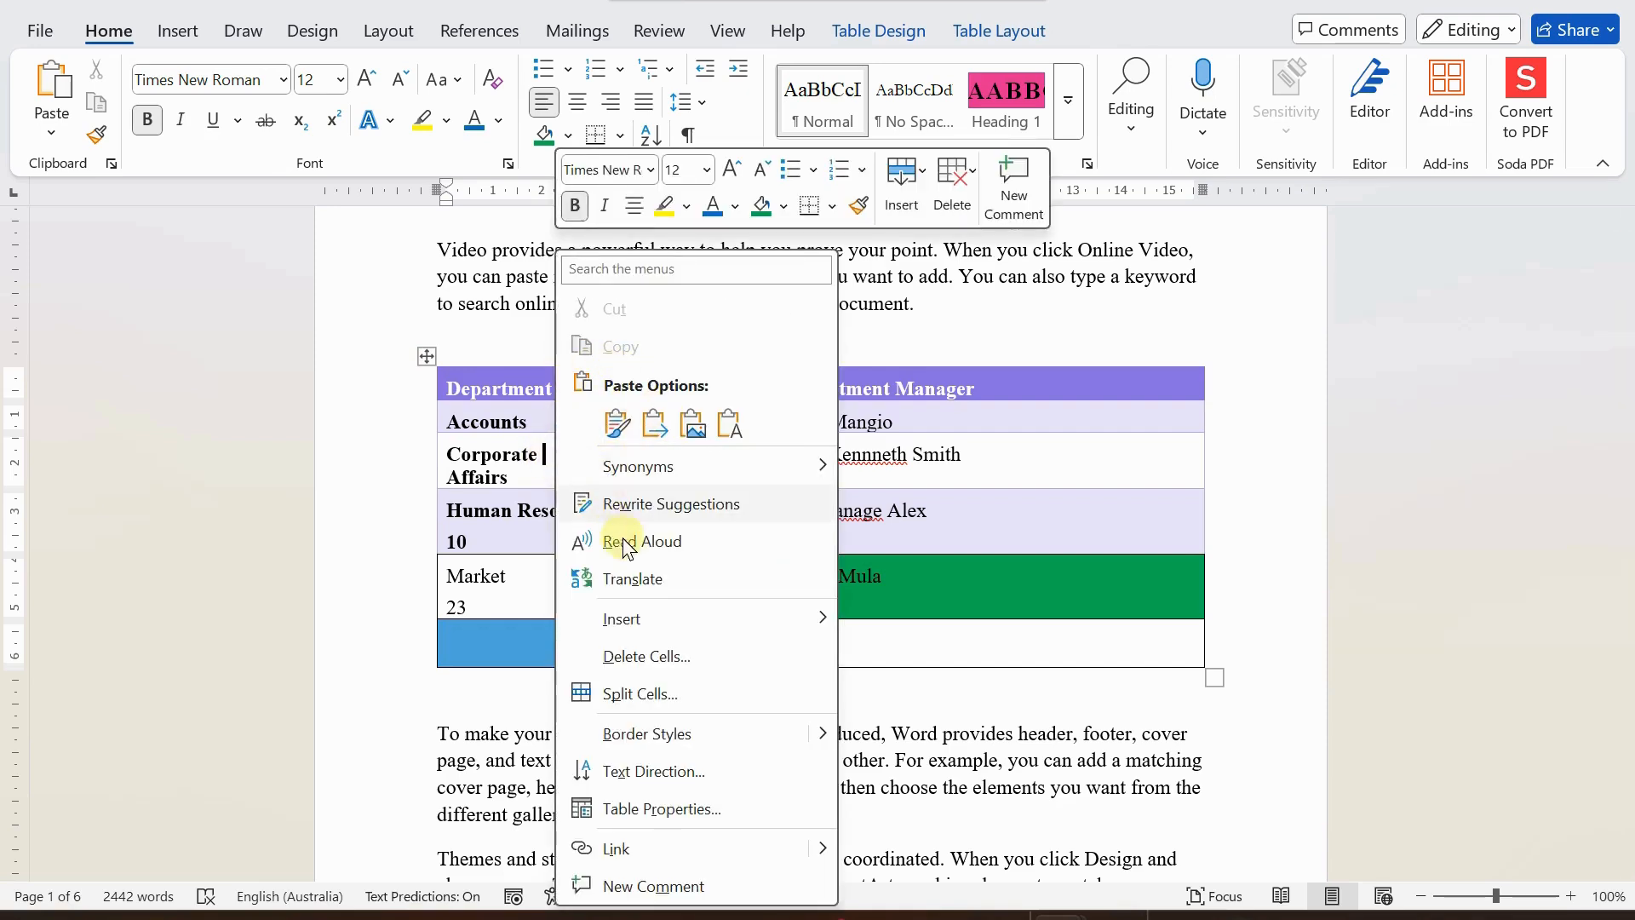
mouse_move(637, 635)
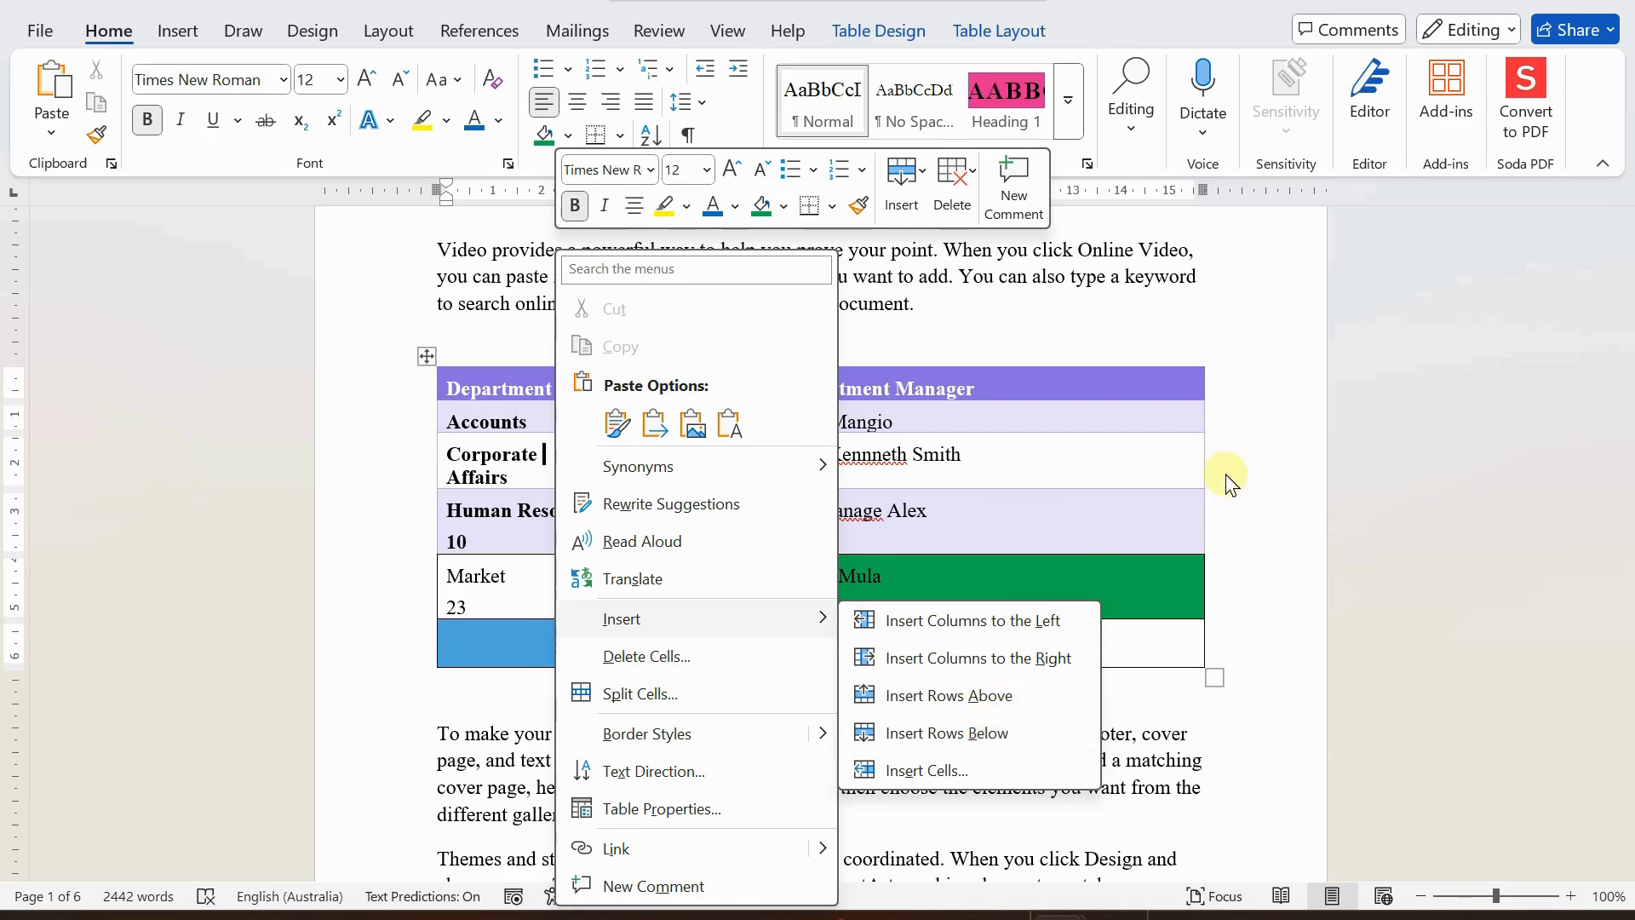
left_click(1269, 472)
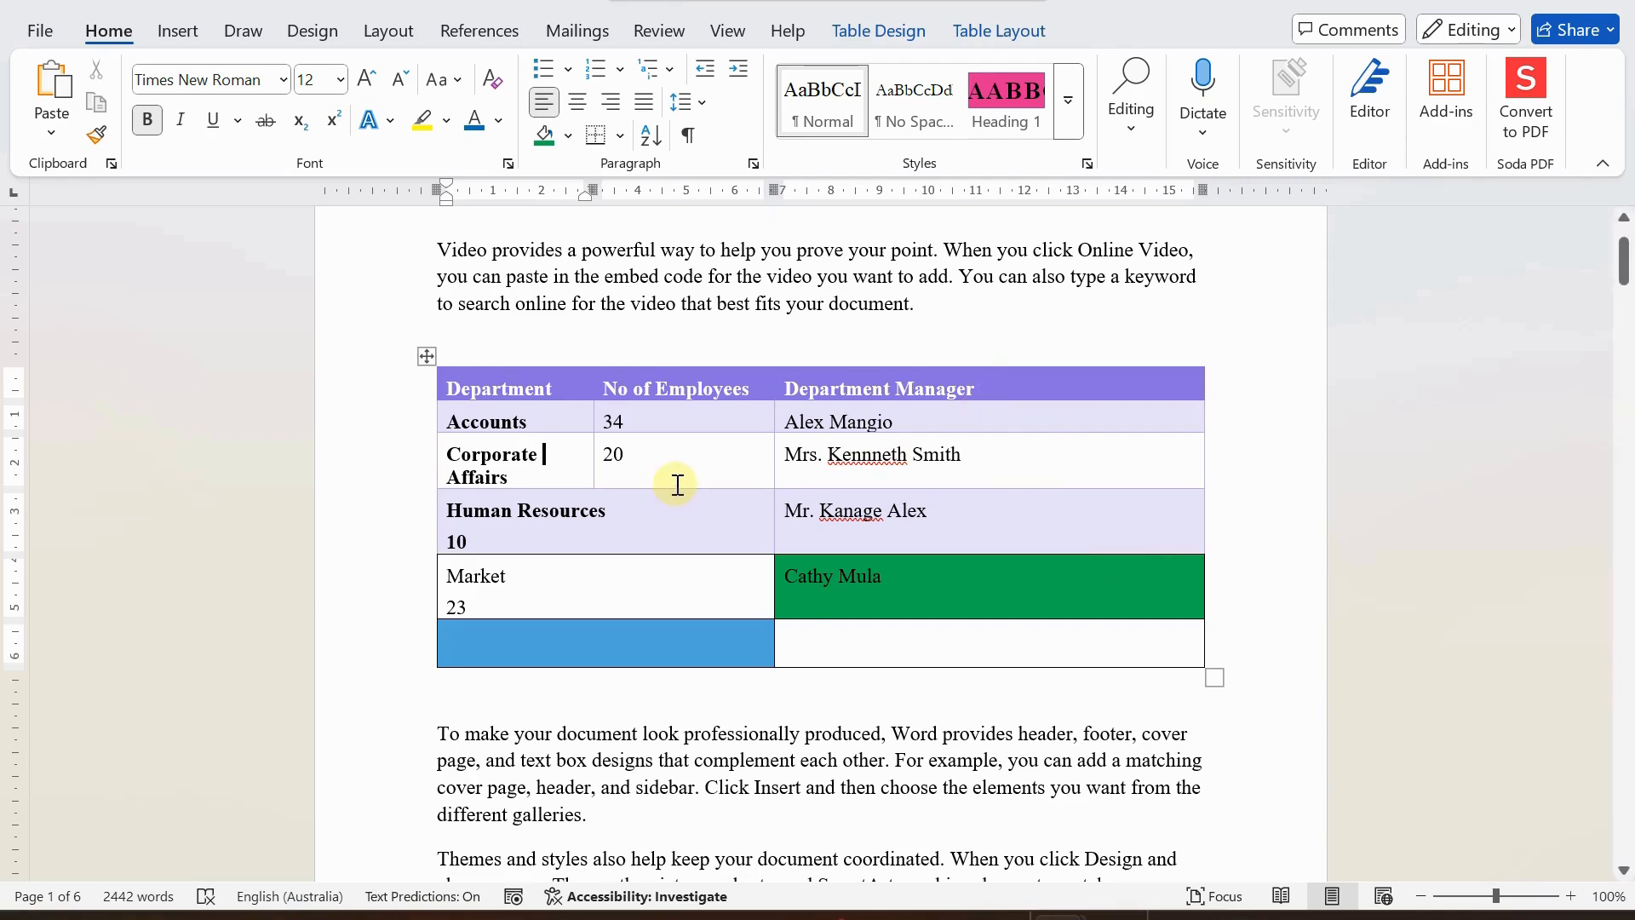
Review the available ways to create a new table, and close the options without inserting one.
left_click(179, 31)
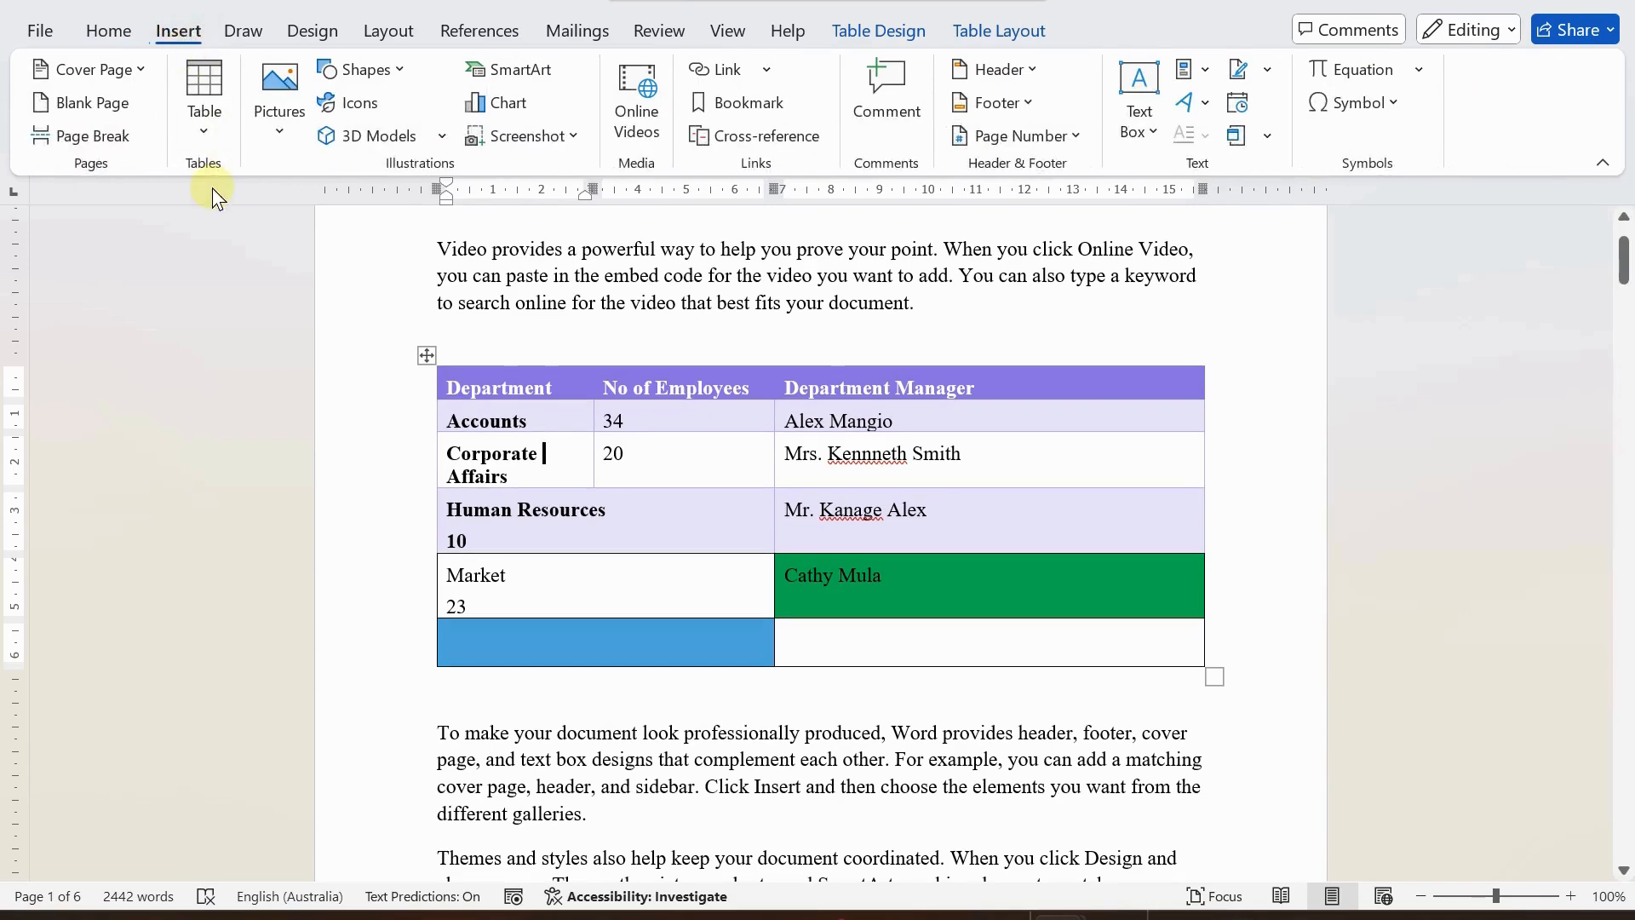
left_click(203, 115)
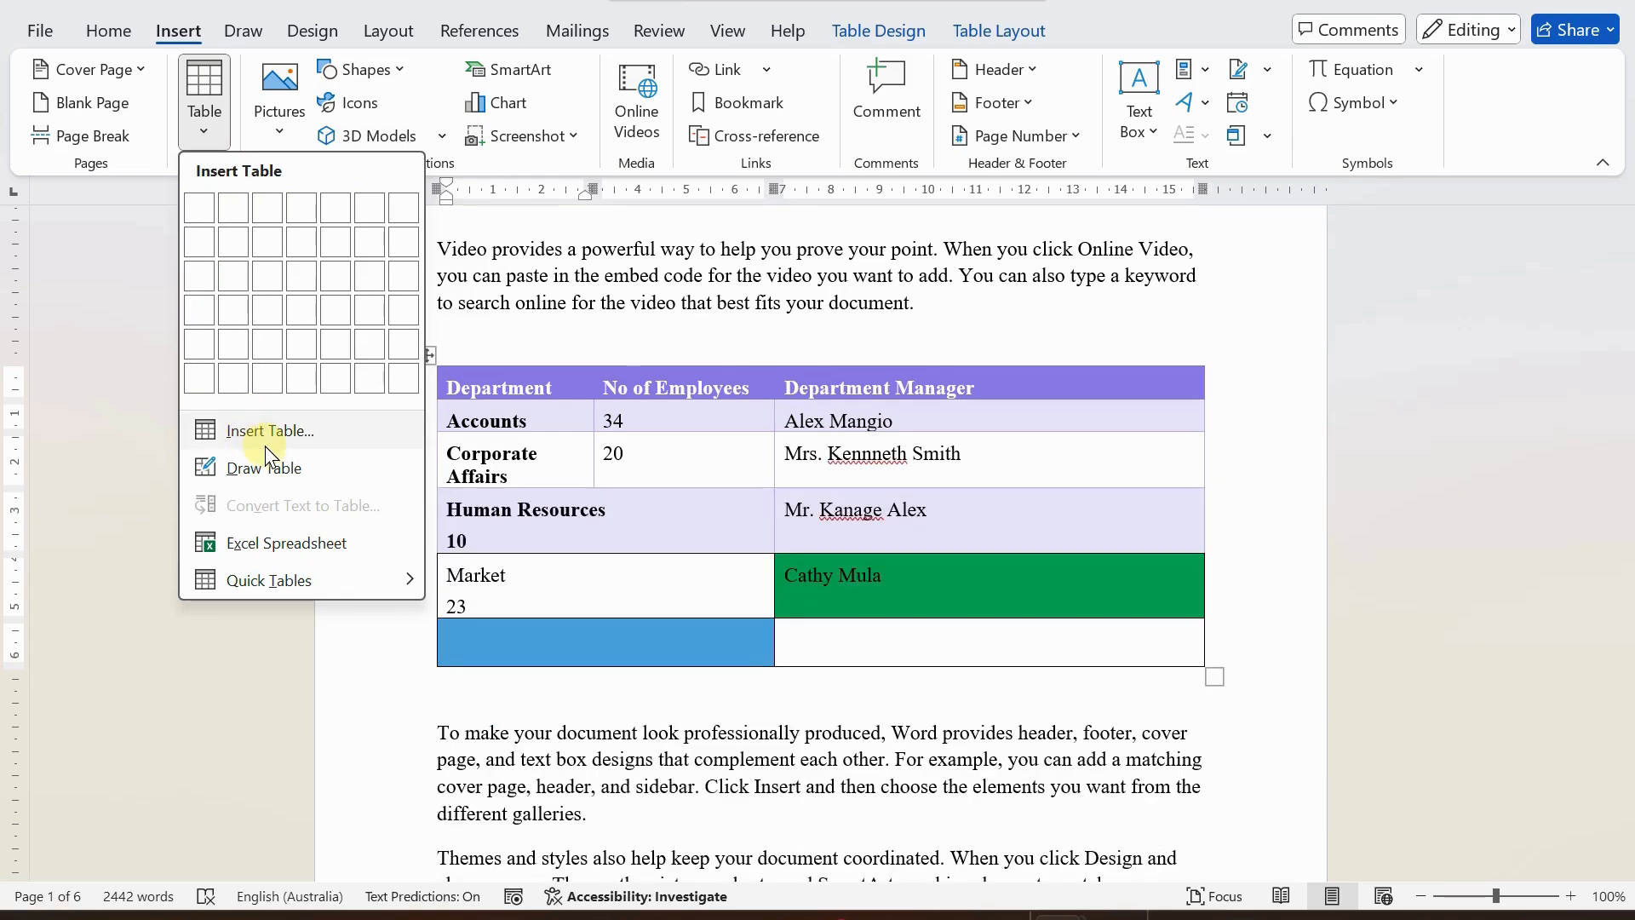
left_click(1099, 320)
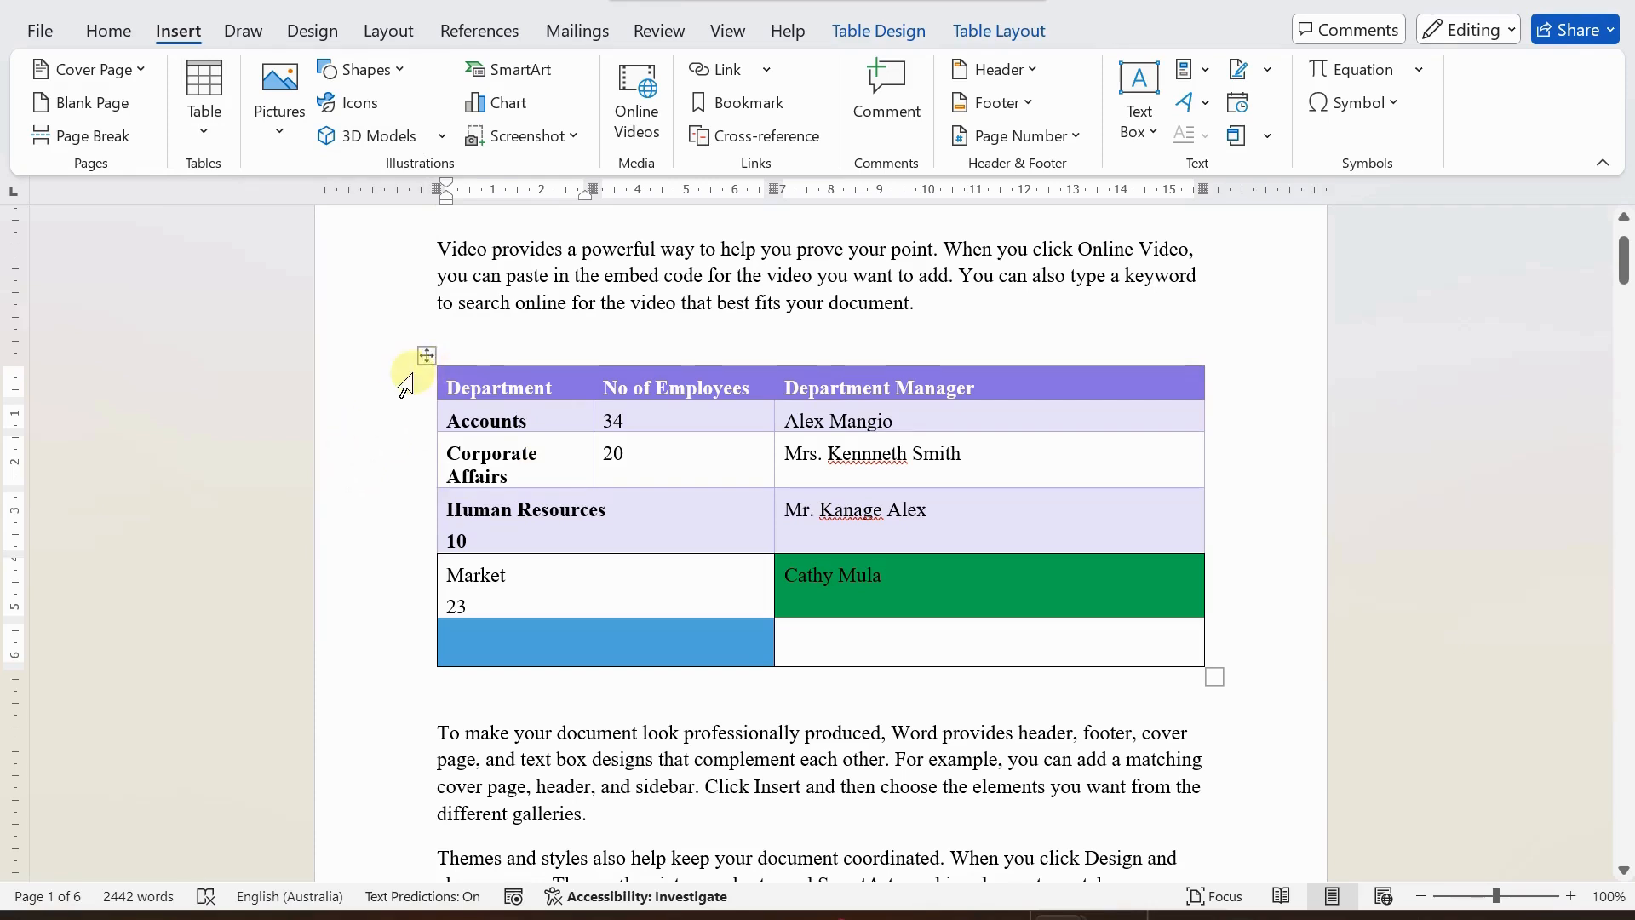
Select the whole upper table, examine its design and layout tools, and put the cursor in the blank line below it.
left_click(428, 354)
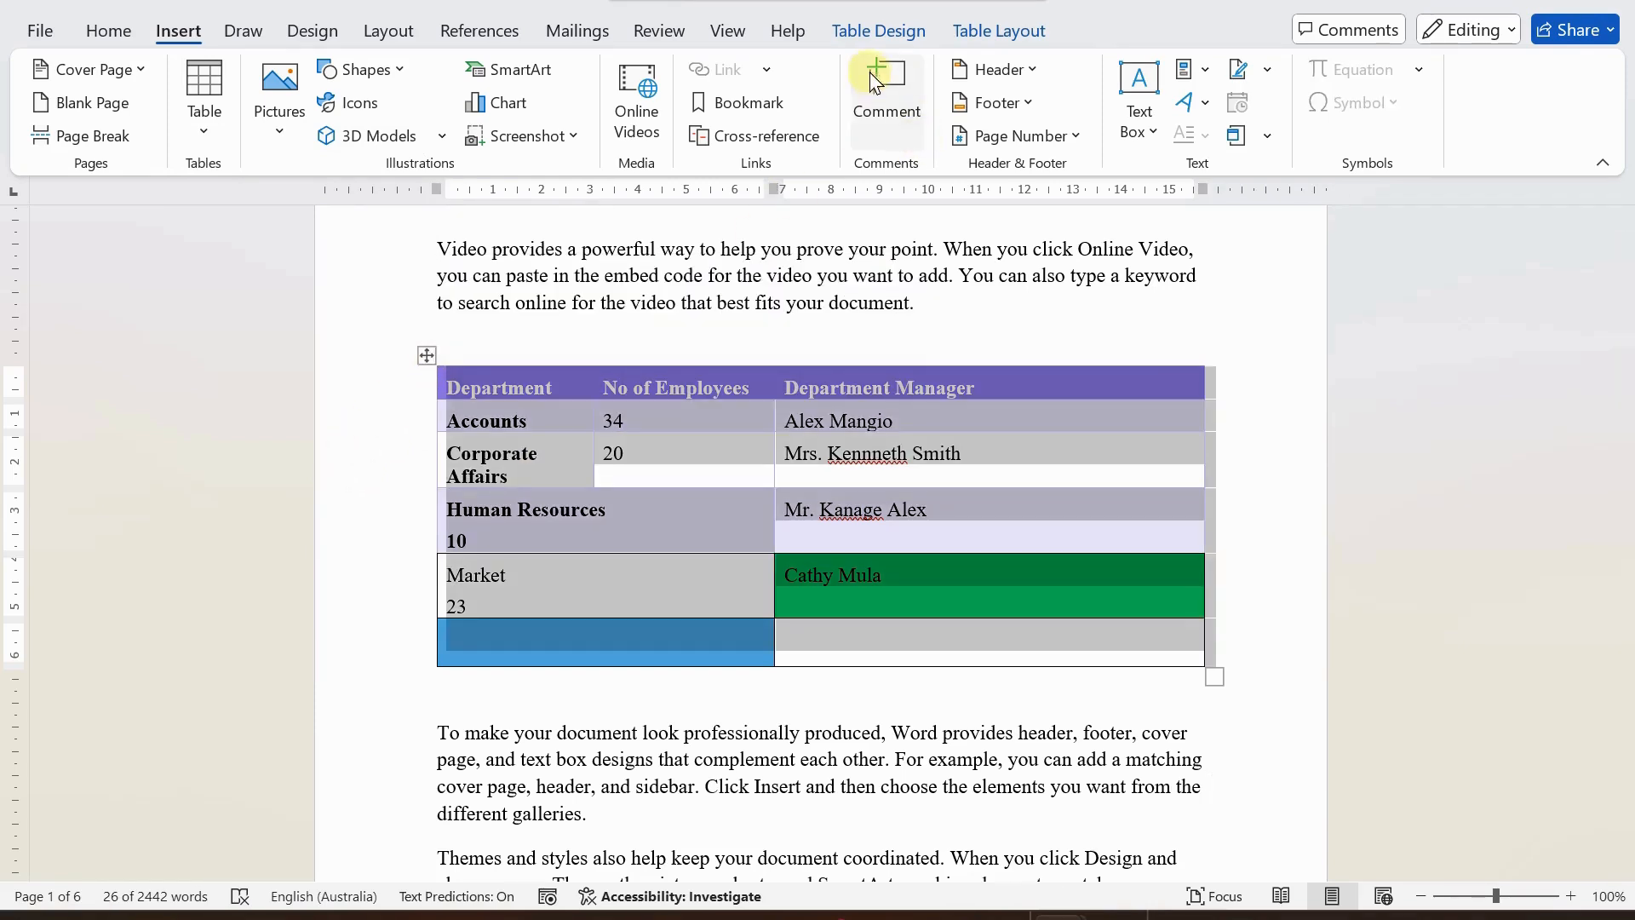
left_click(880, 41)
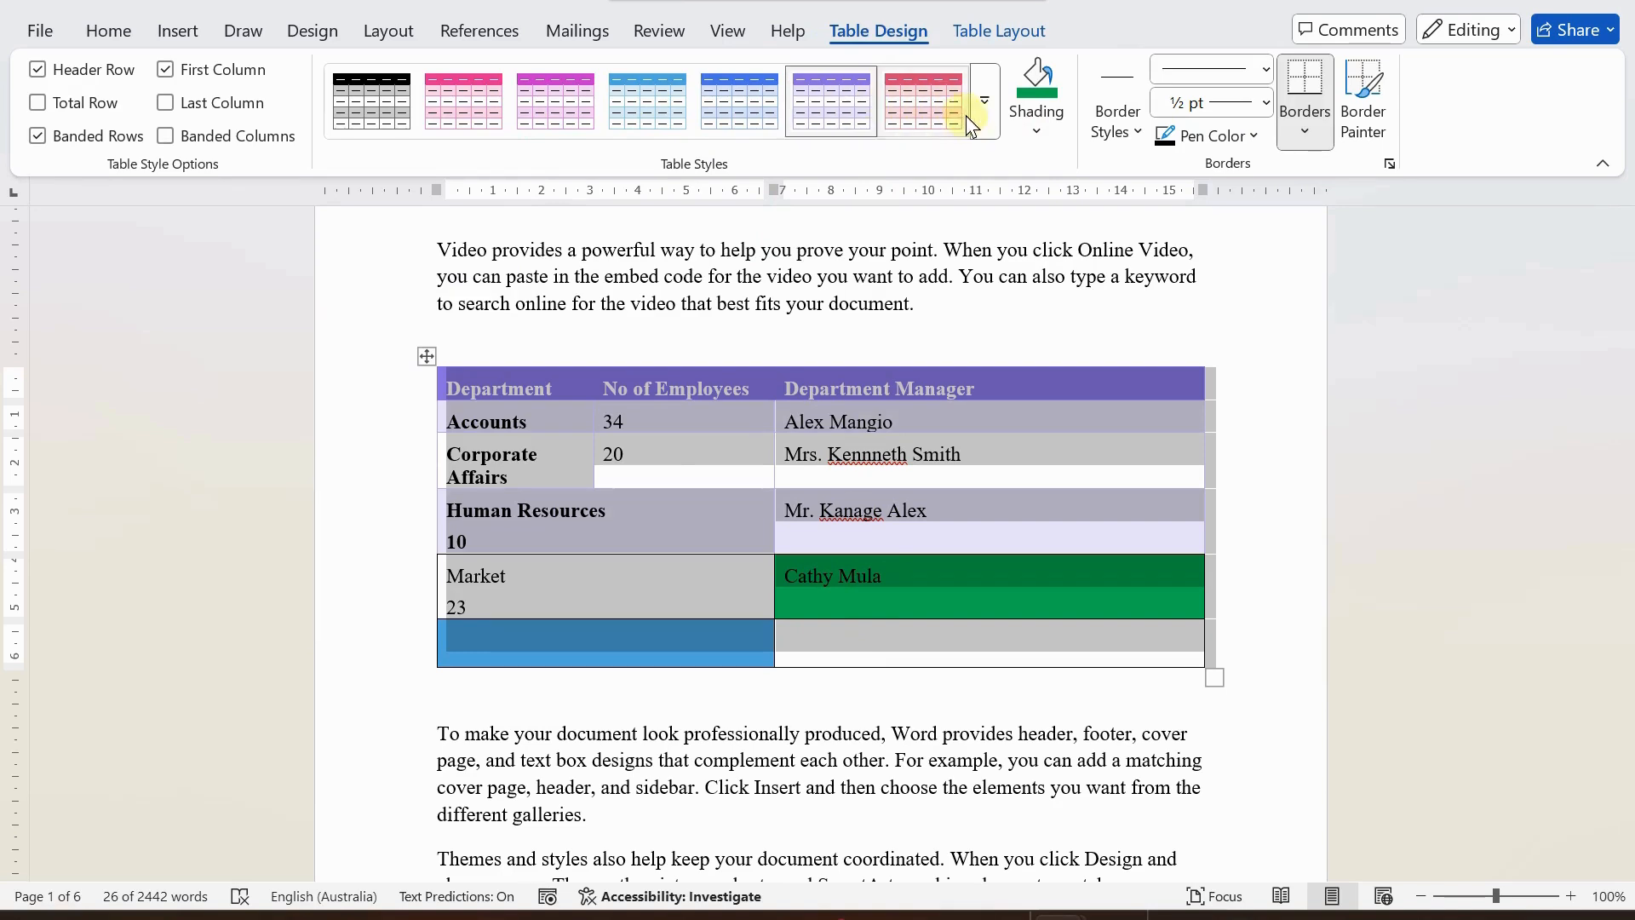
left_click(1014, 29)
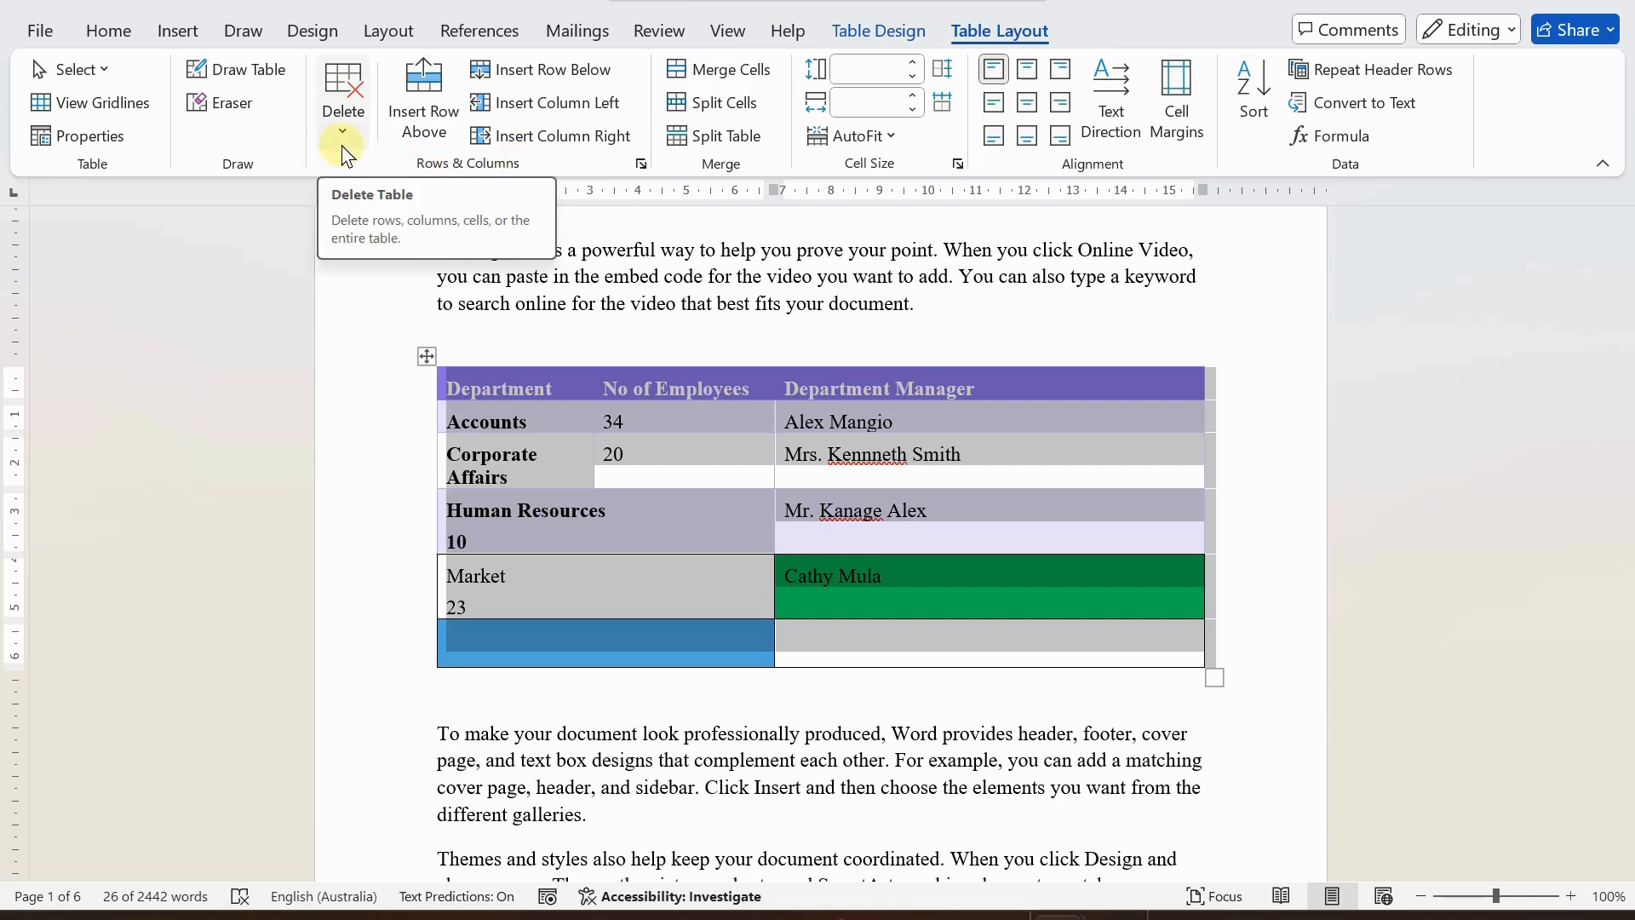
left_click(638, 484)
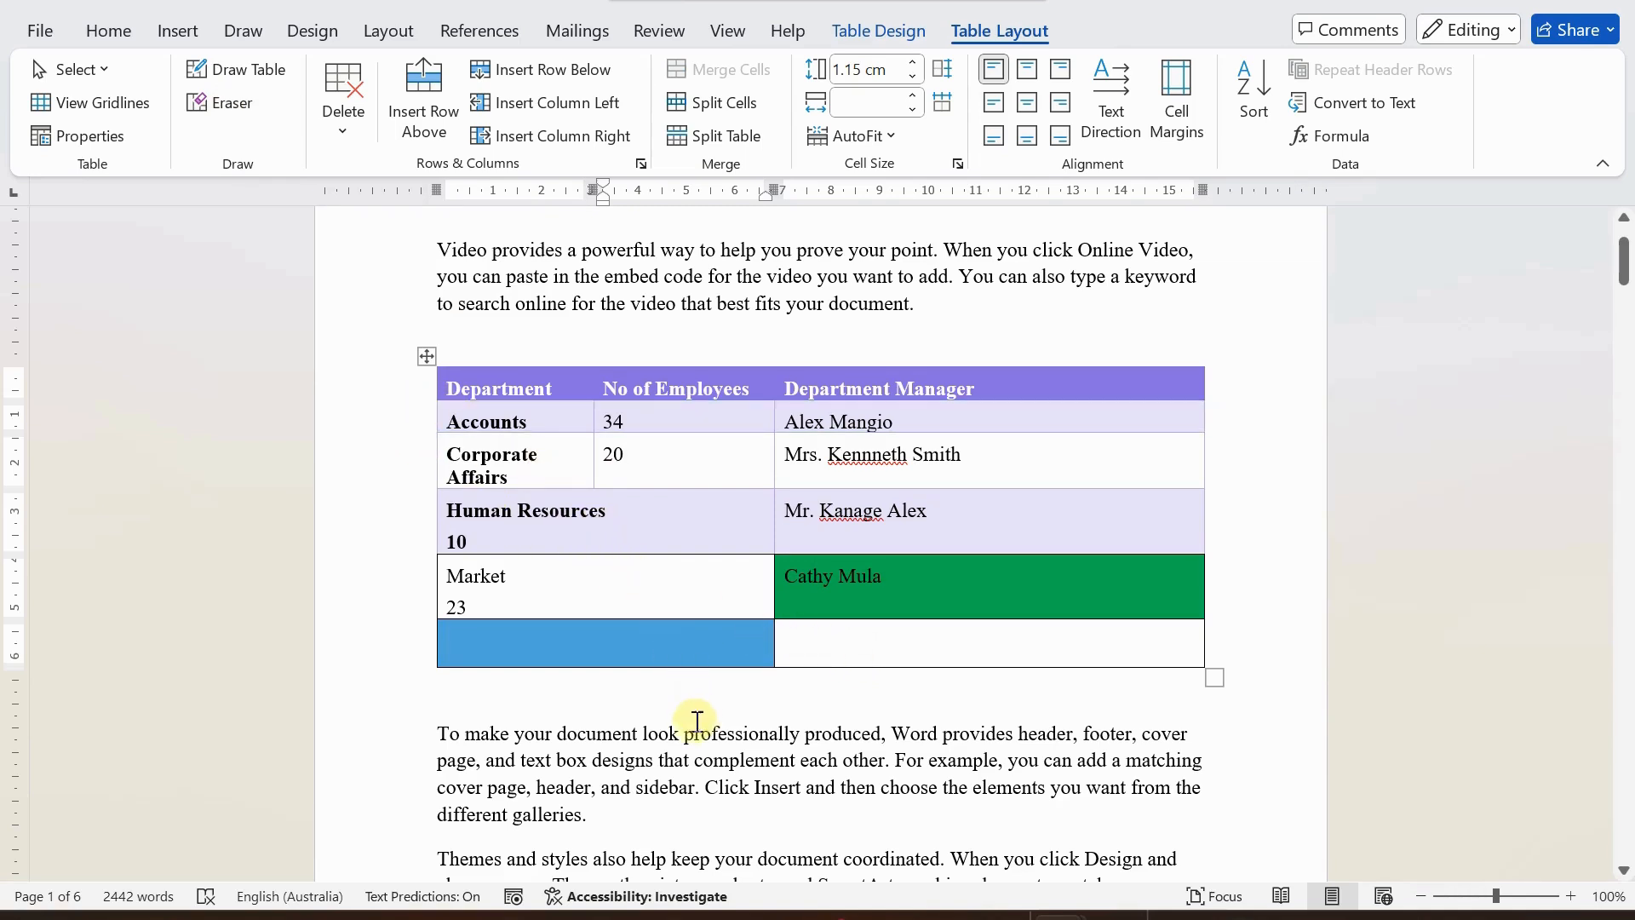
left_click(576, 697)
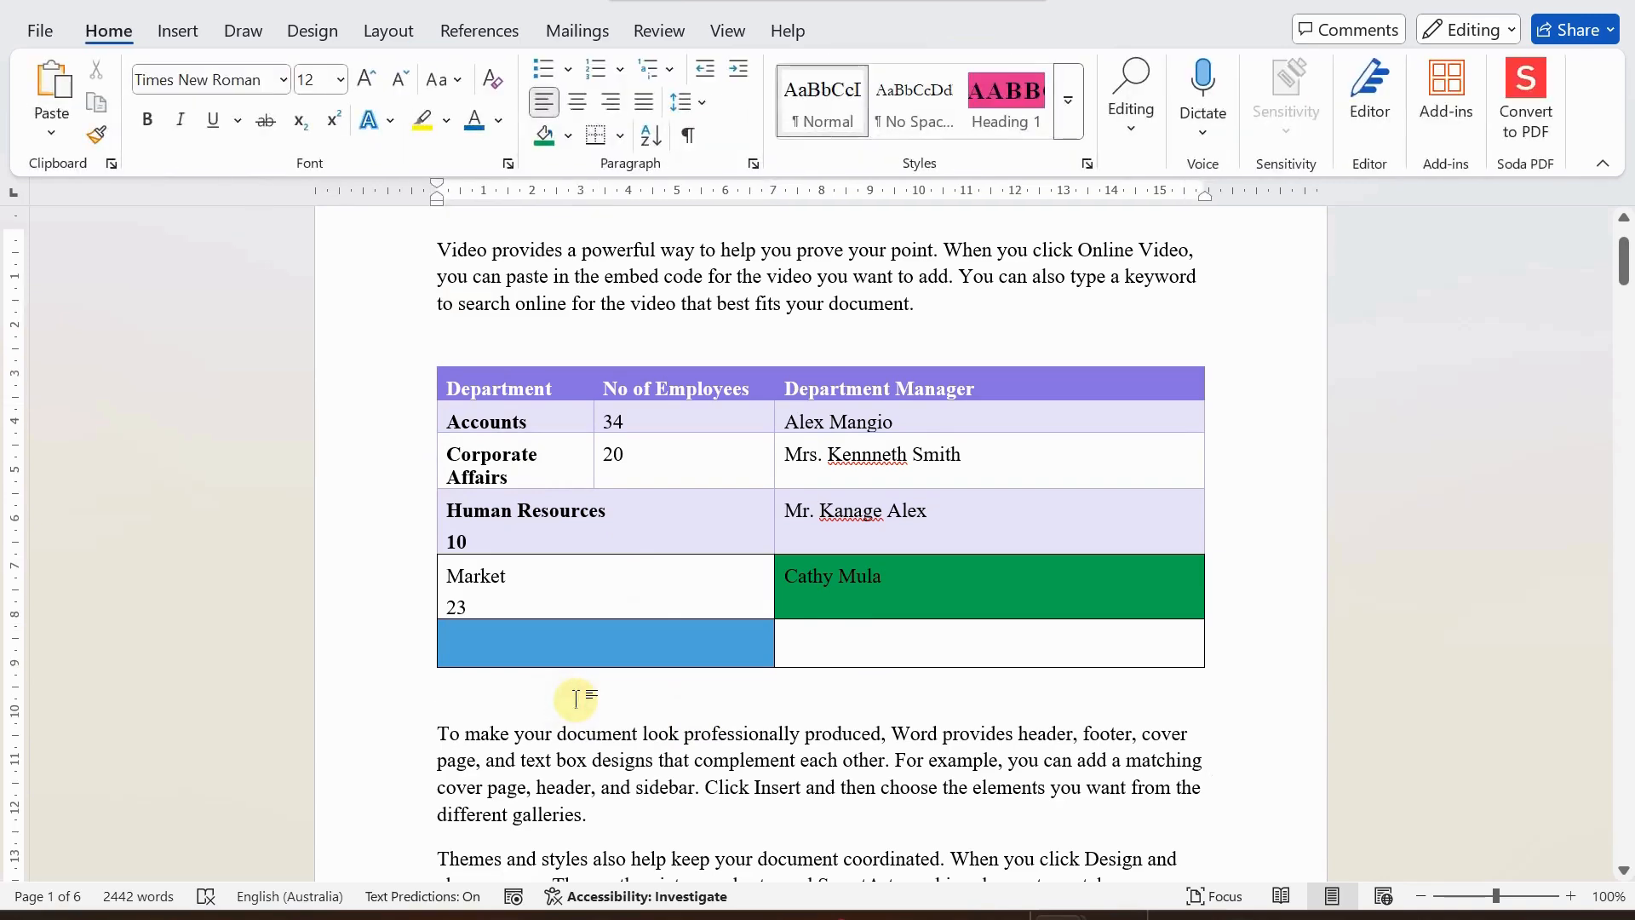